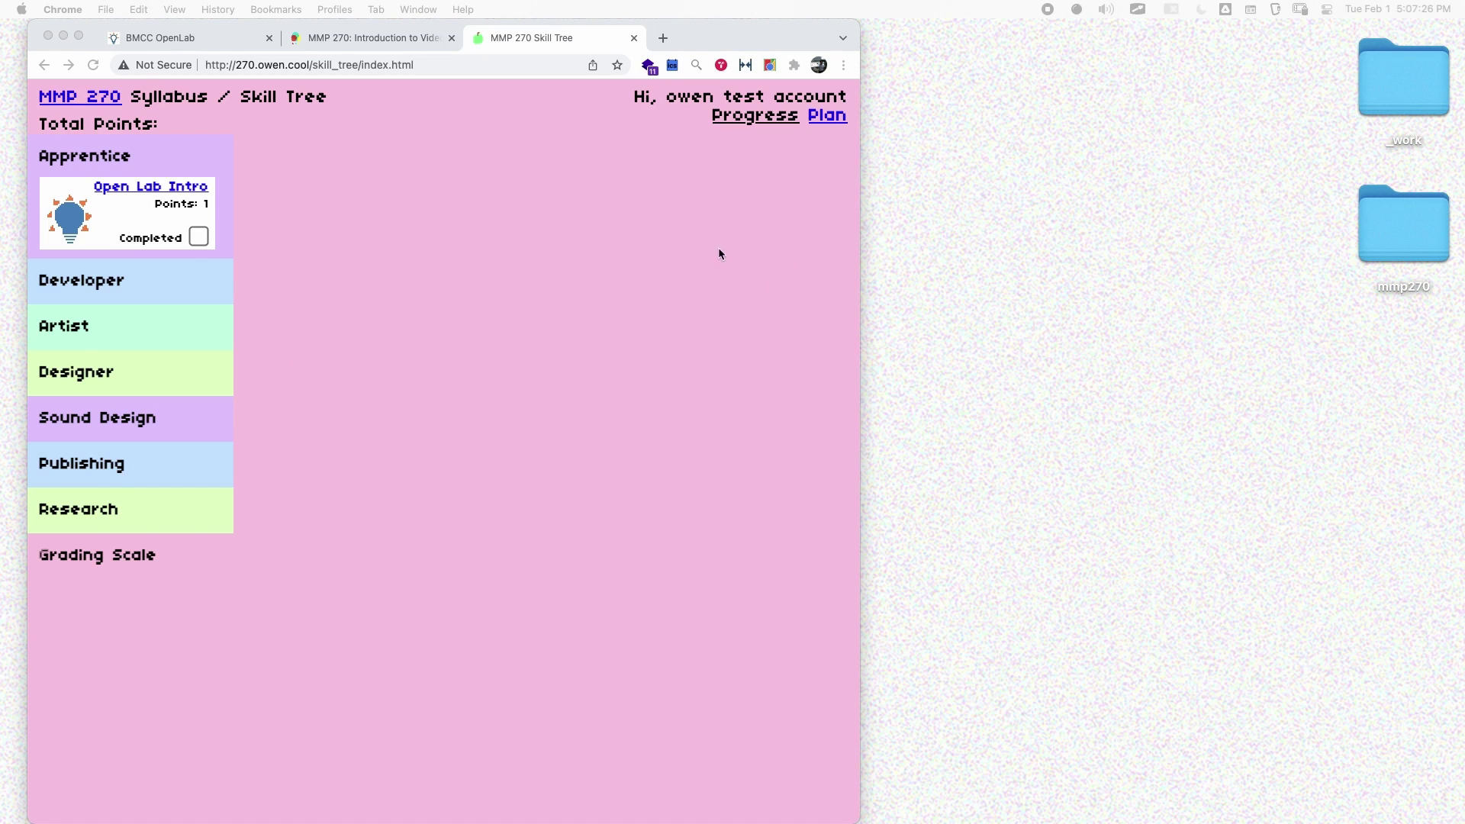
# Check the grading scale on the skill tree's Progress page and collapse it again
pyautogui.click(601, 231)
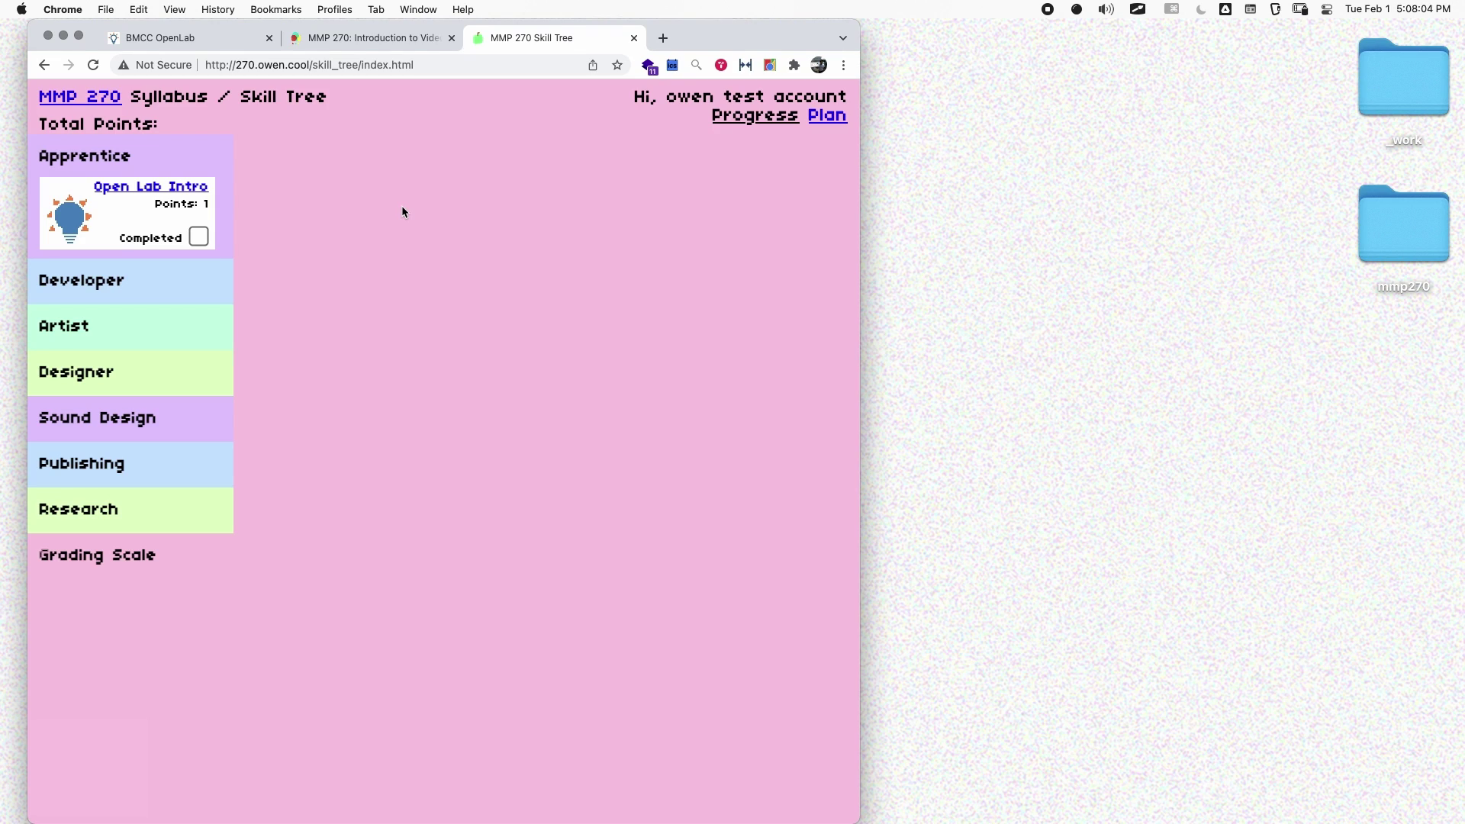
pyautogui.click(737, 120)
pyautogui.click(119, 564)
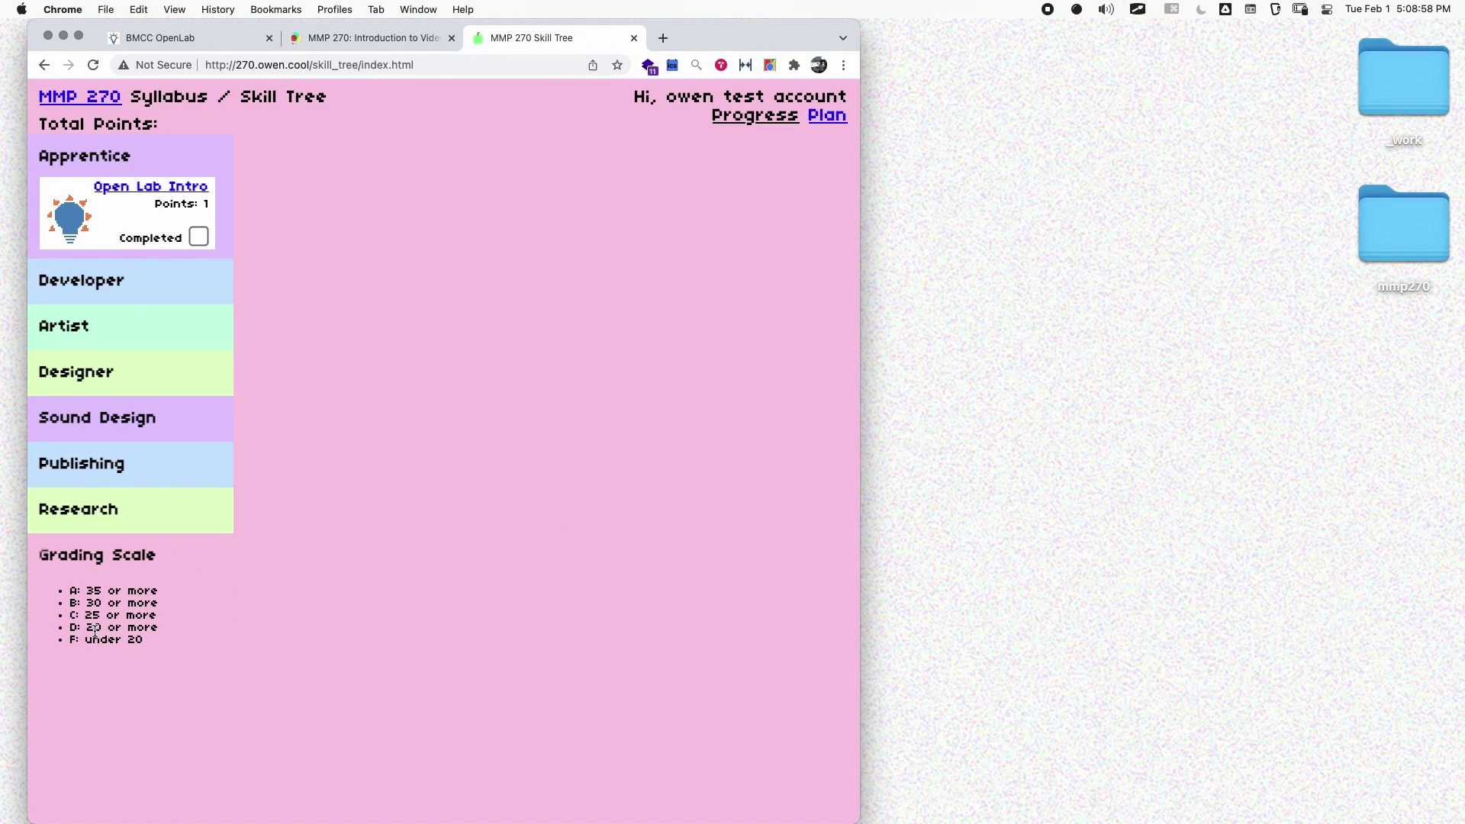
pyautogui.click(133, 561)
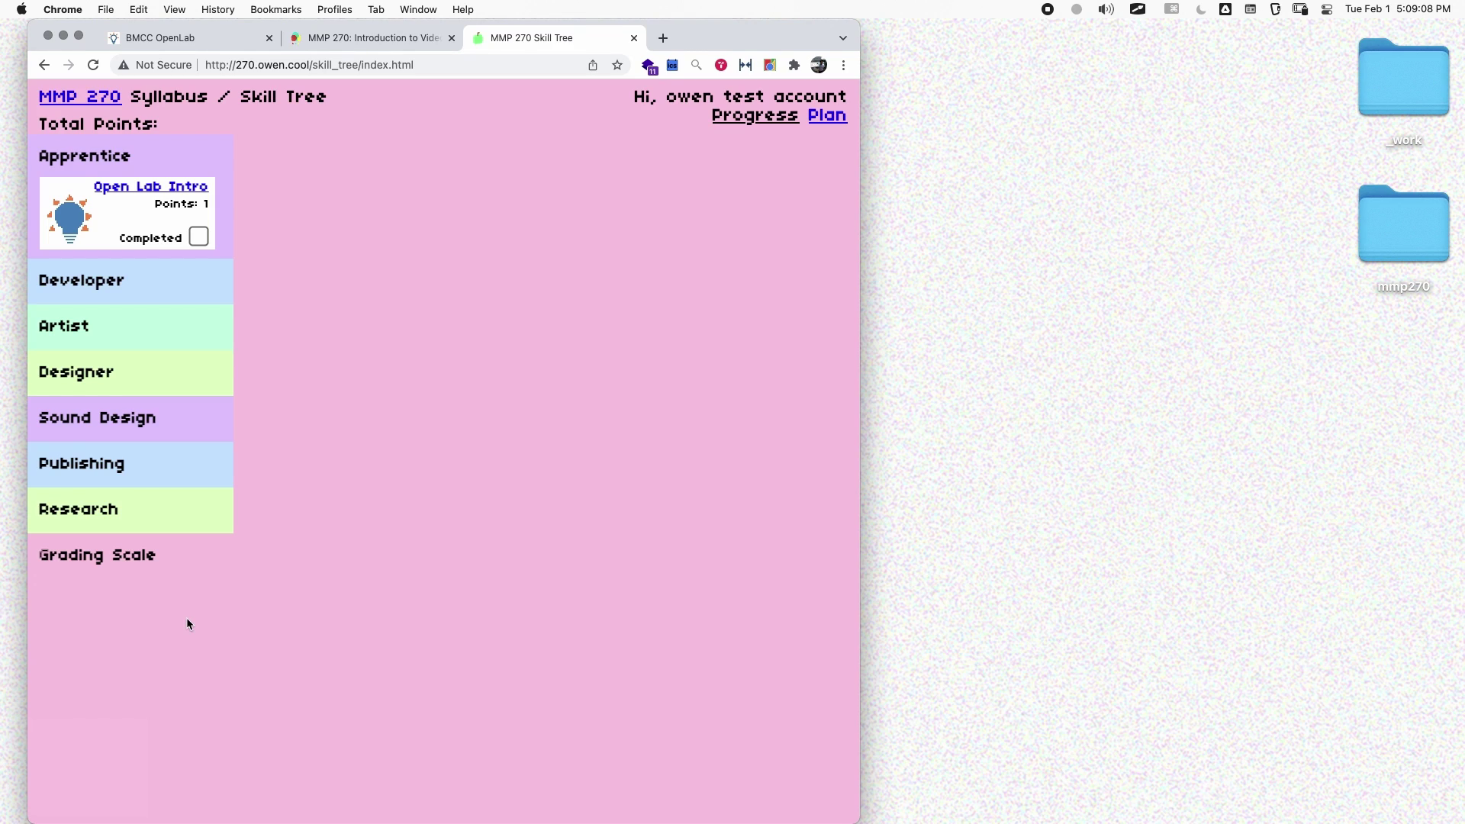
# Switch the skill tree to the Plan page and open the Open Lab Intro instructions
pyautogui.click(828, 117)
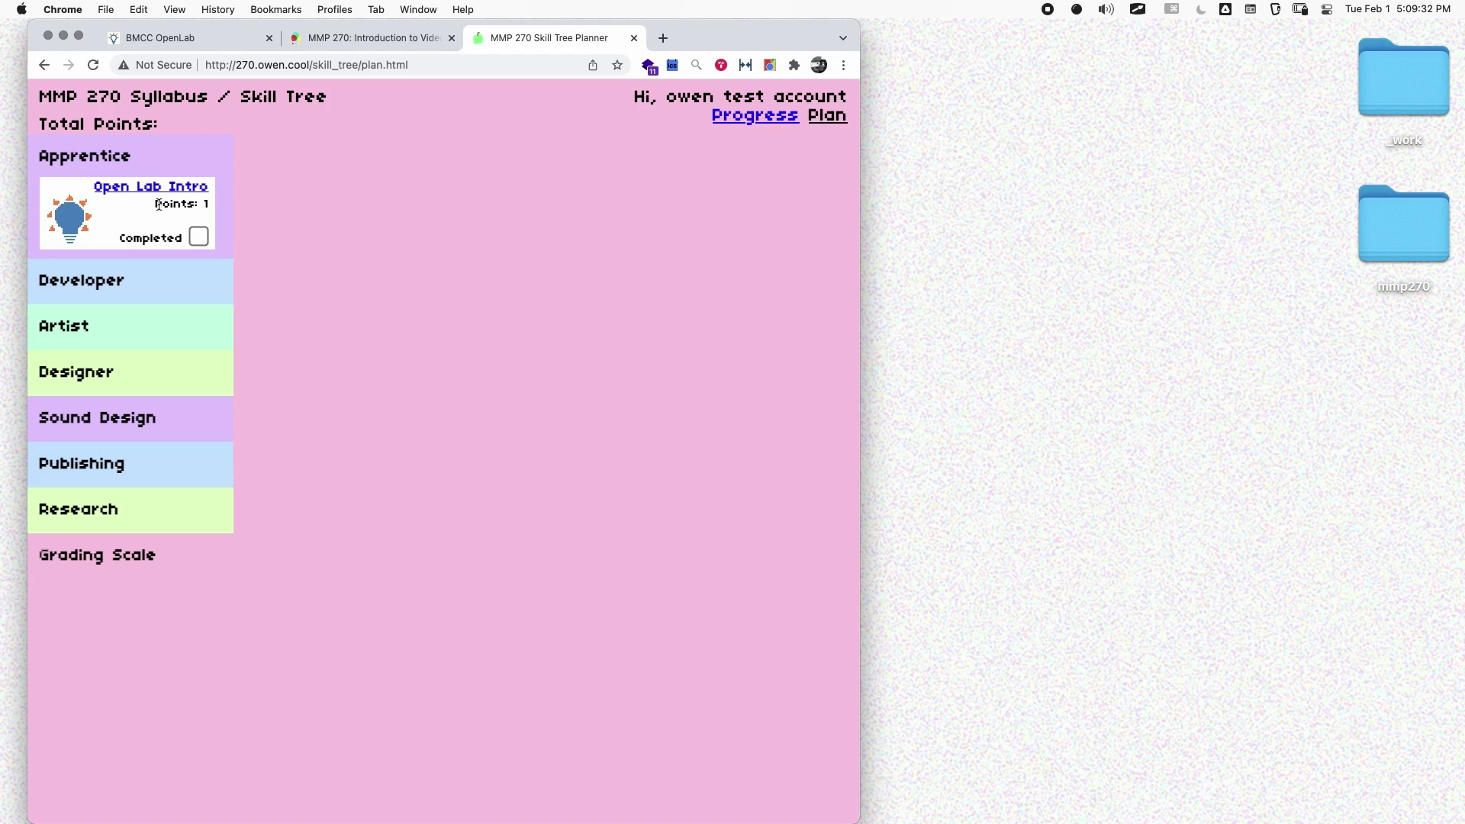
pyautogui.click(243, 199)
pyautogui.click(188, 188)
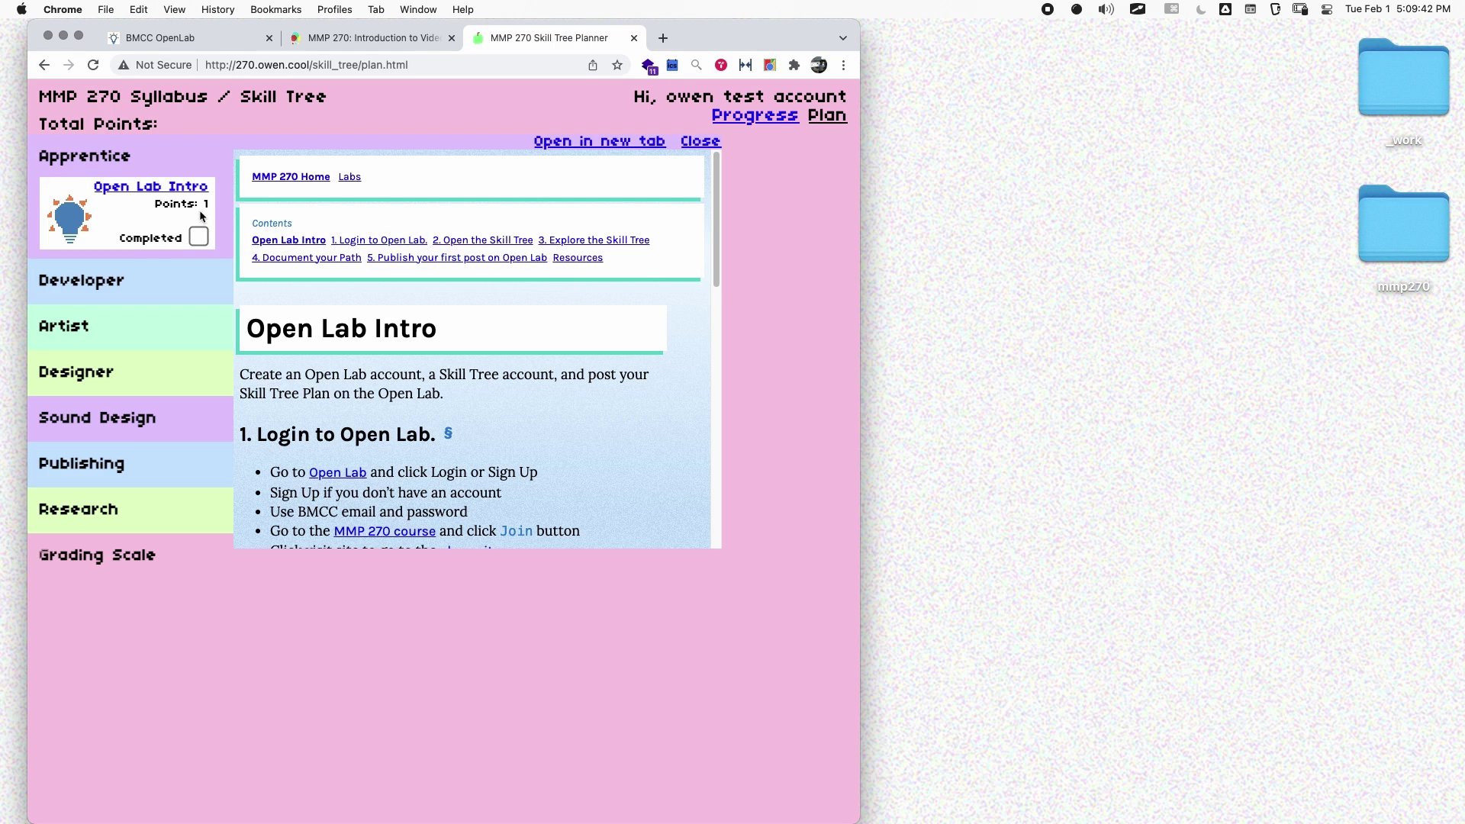
pyautogui.click(157, 189)
pyautogui.click(155, 191)
pyautogui.scroll(-10, 504, 244)
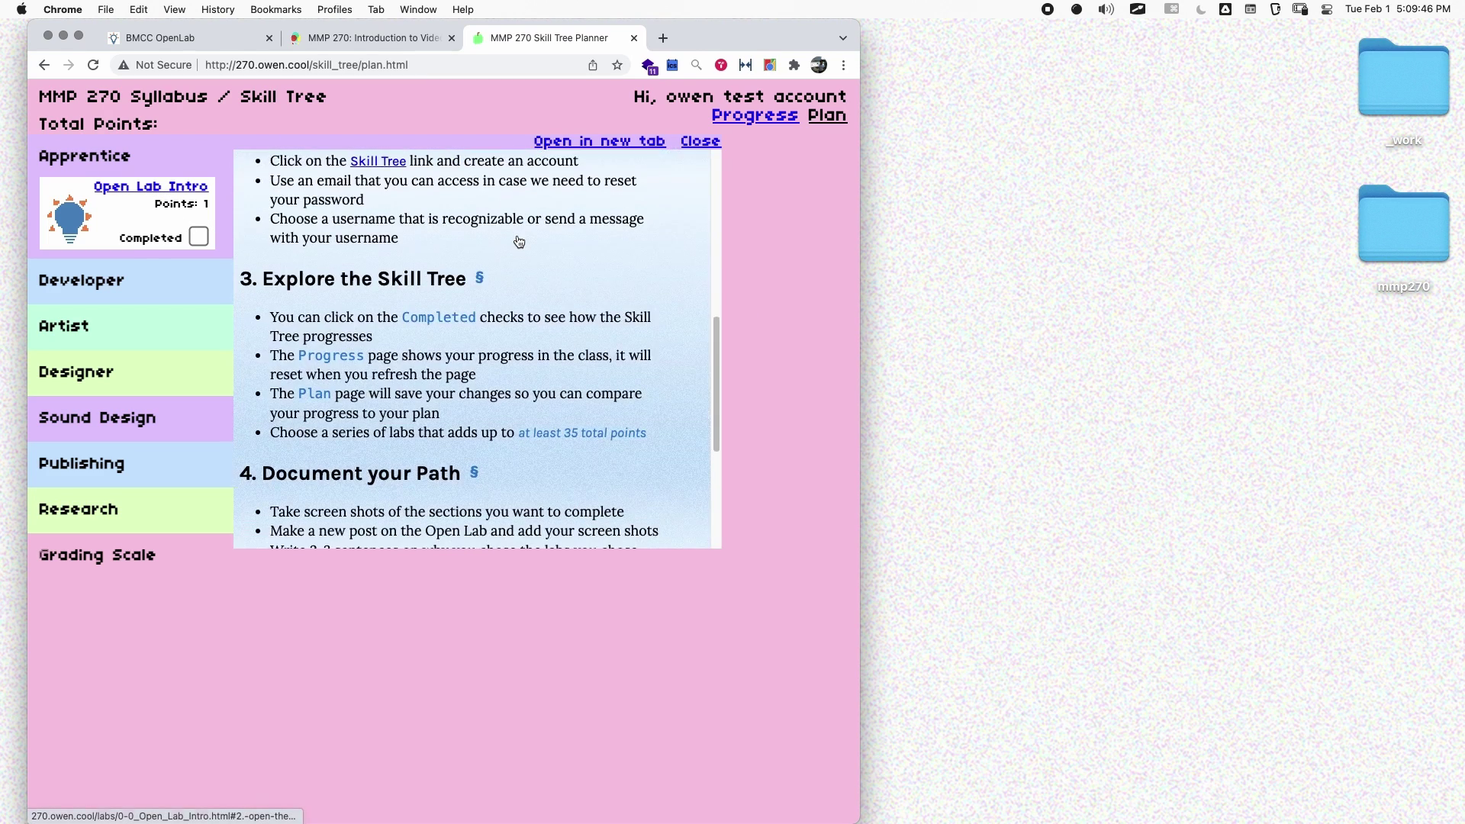
pyautogui.scroll(10, 518, 237)
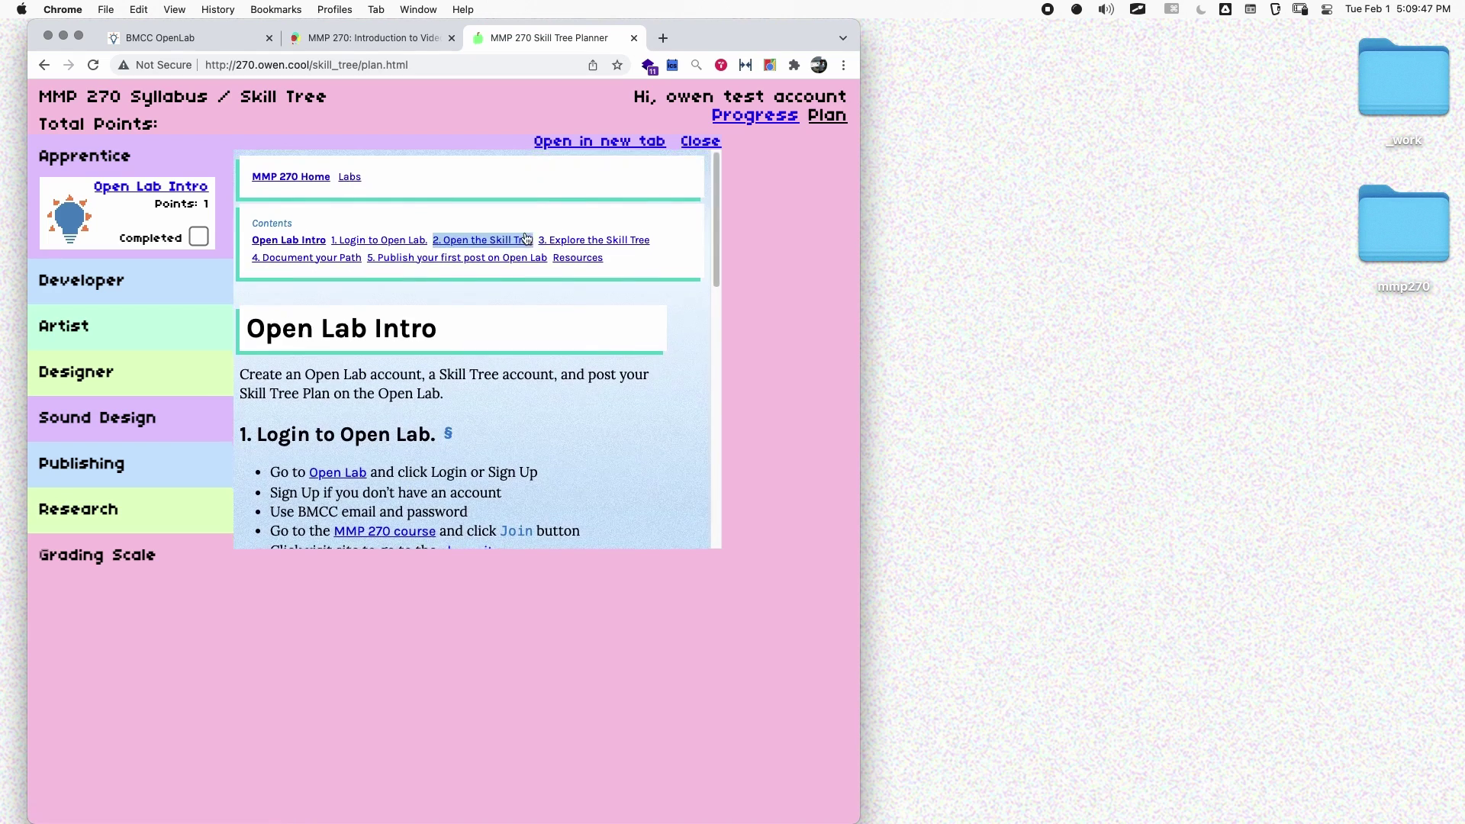
# View the Open Lab Intro instructions in a separate browser tab, and close that tab
pyautogui.click(597, 145)
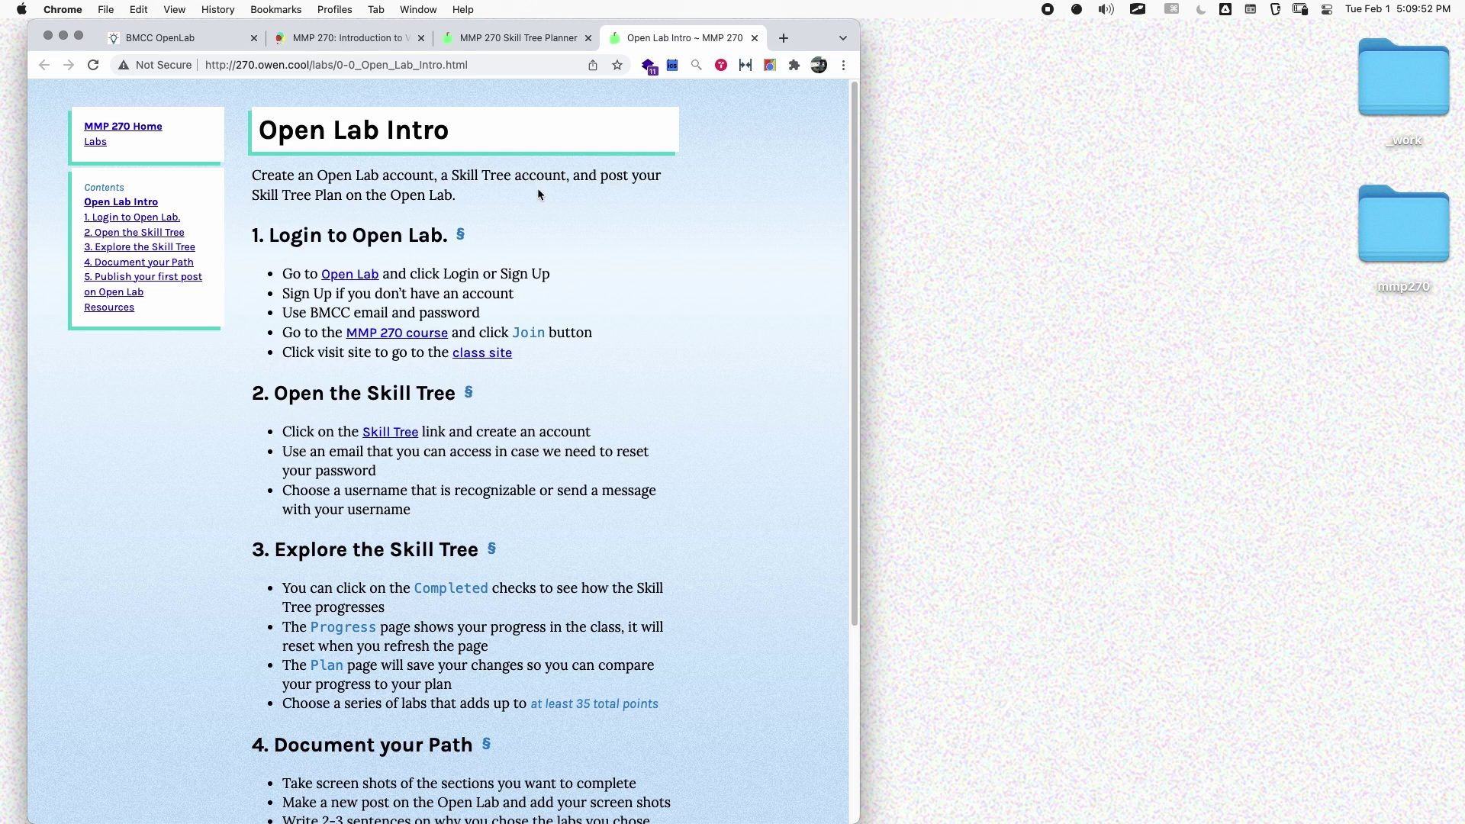
pyautogui.scroll(-5, 538, 194)
pyautogui.scroll(5, 538, 194)
pyautogui.click(754, 38)
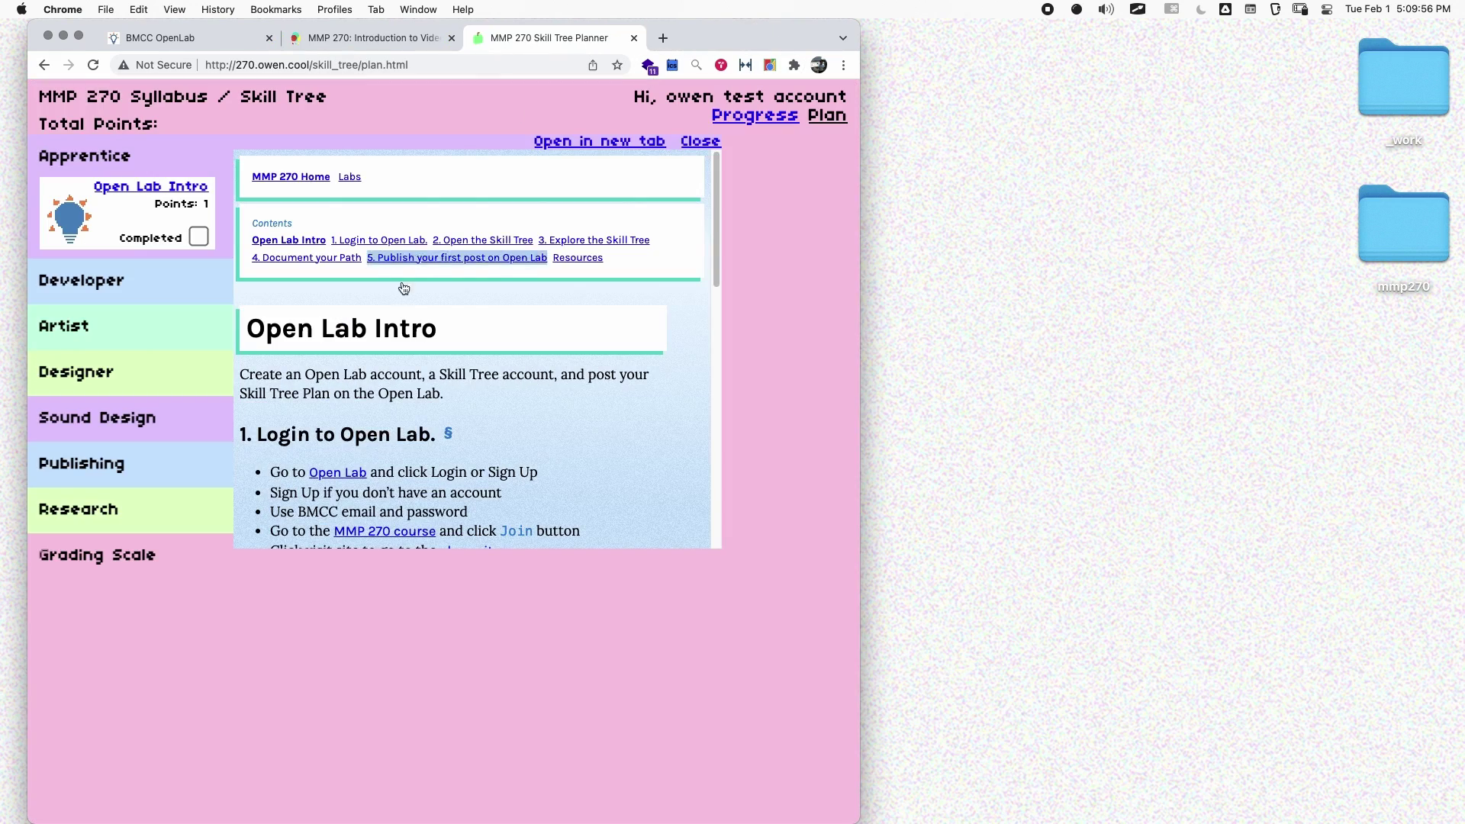
# Skim the embedded Open Lab Intro instructions down to the Resources section and return to their beginning
pyautogui.scroll(-3, 535, 277)
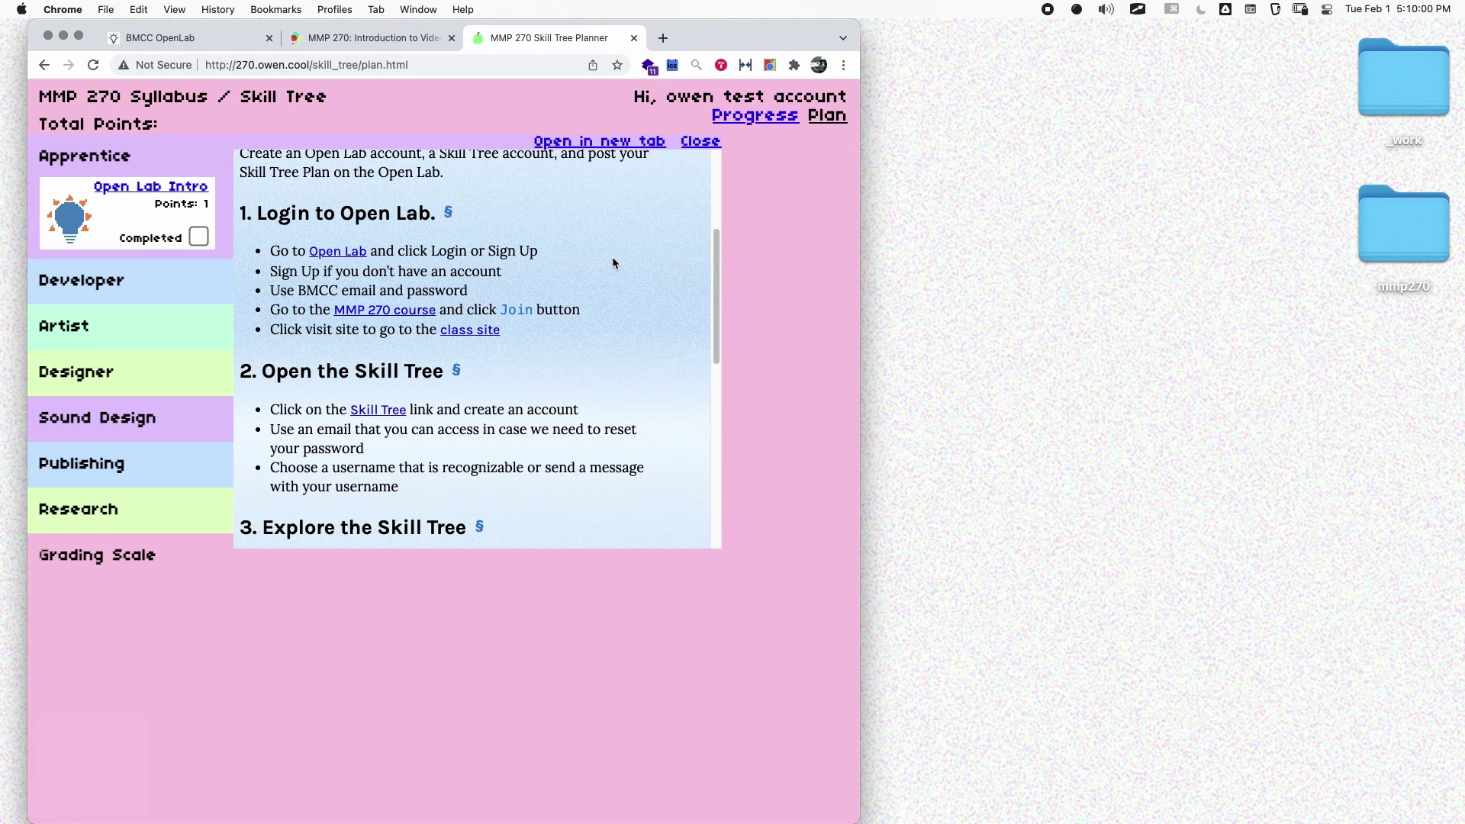
pyautogui.scroll(-5, 489, 369)
pyautogui.scroll(-2, 489, 369)
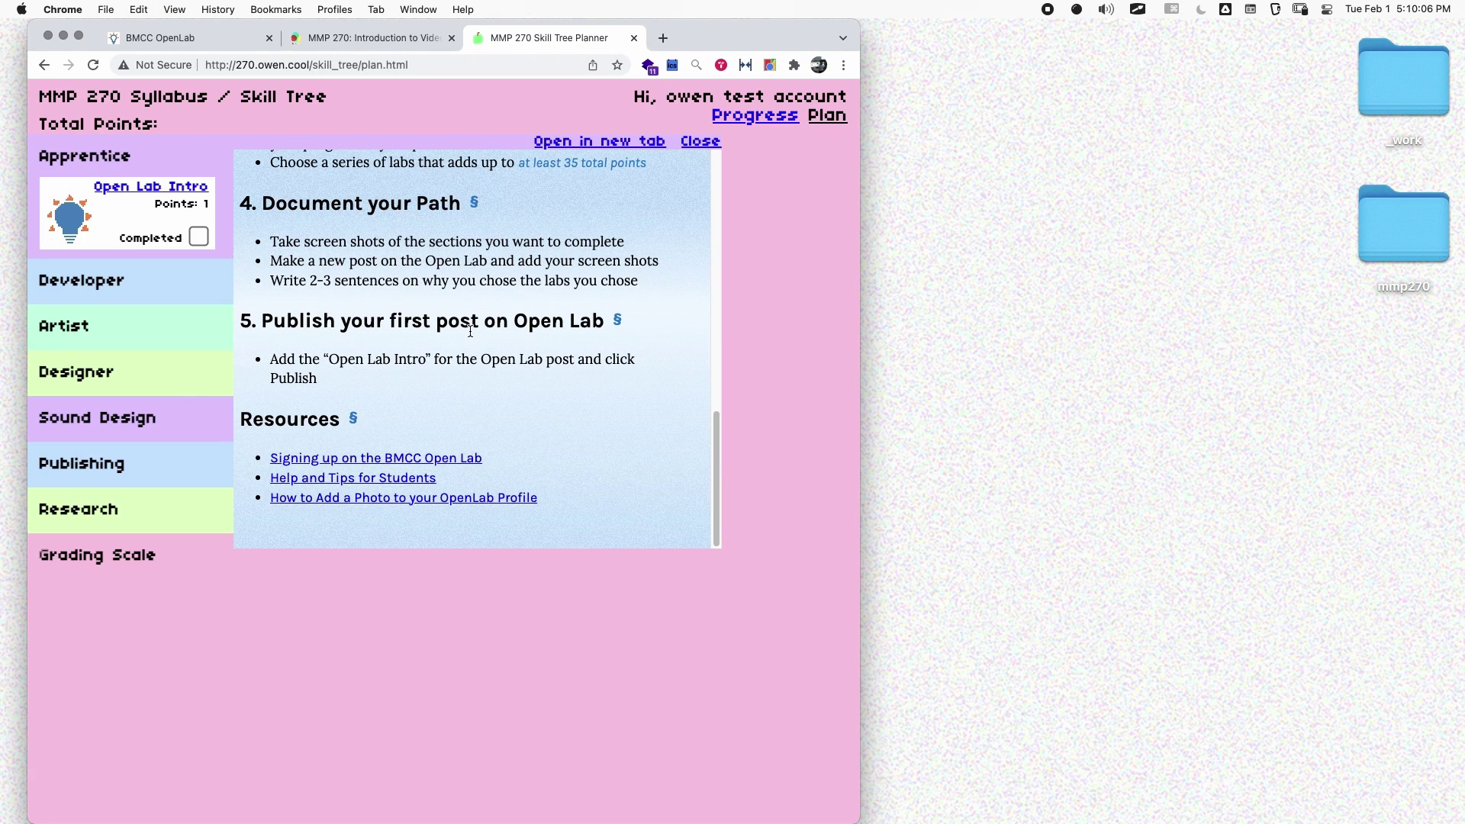
pyautogui.scroll(8, 455, 319)
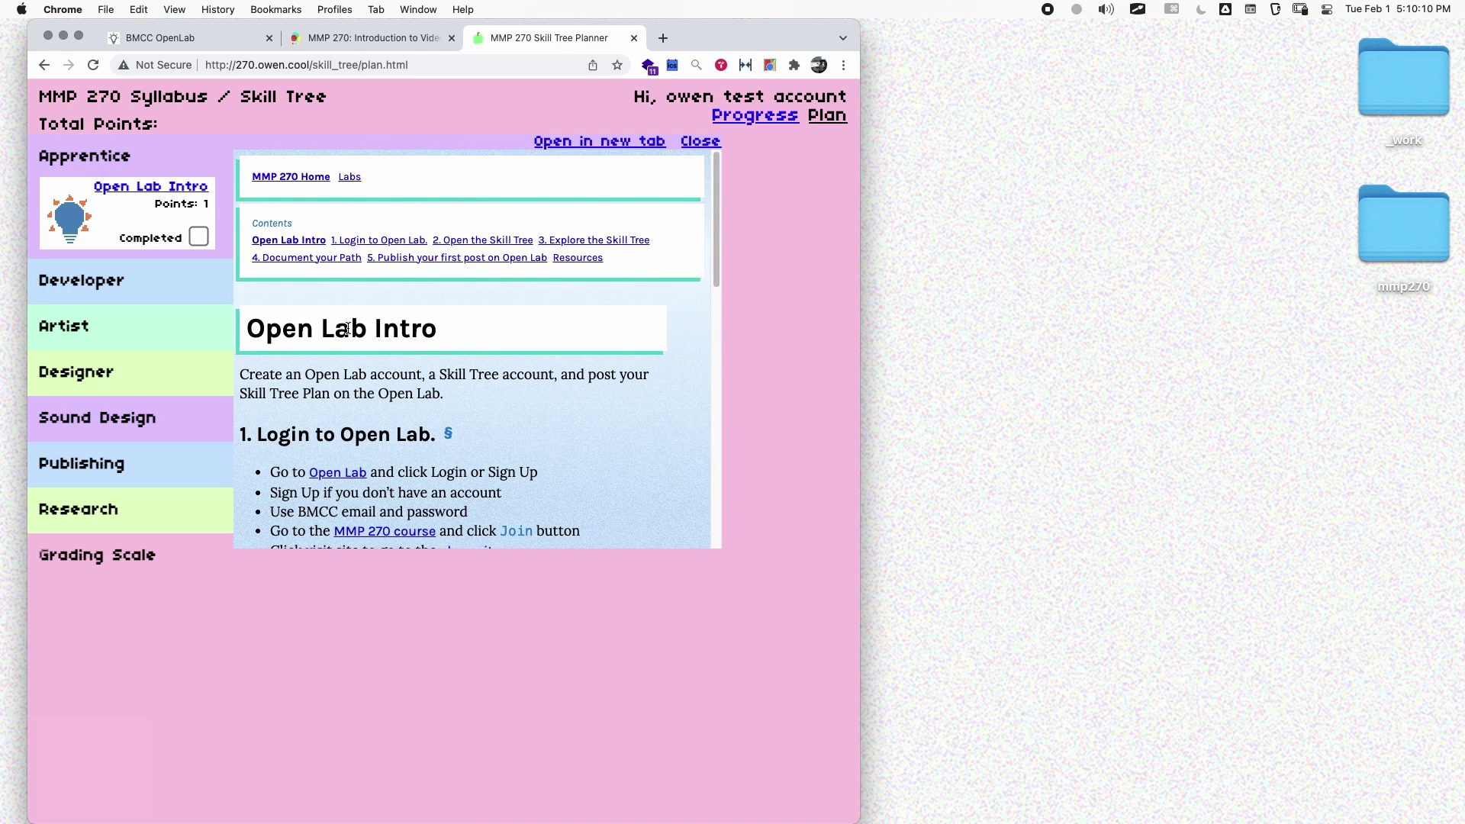
# Read the numbered Open Lab Intro sections from logging in to publishing the first post, and close the lab
pyautogui.scroll(-2, 467, 304)
pyautogui.scroll(-3, 467, 304)
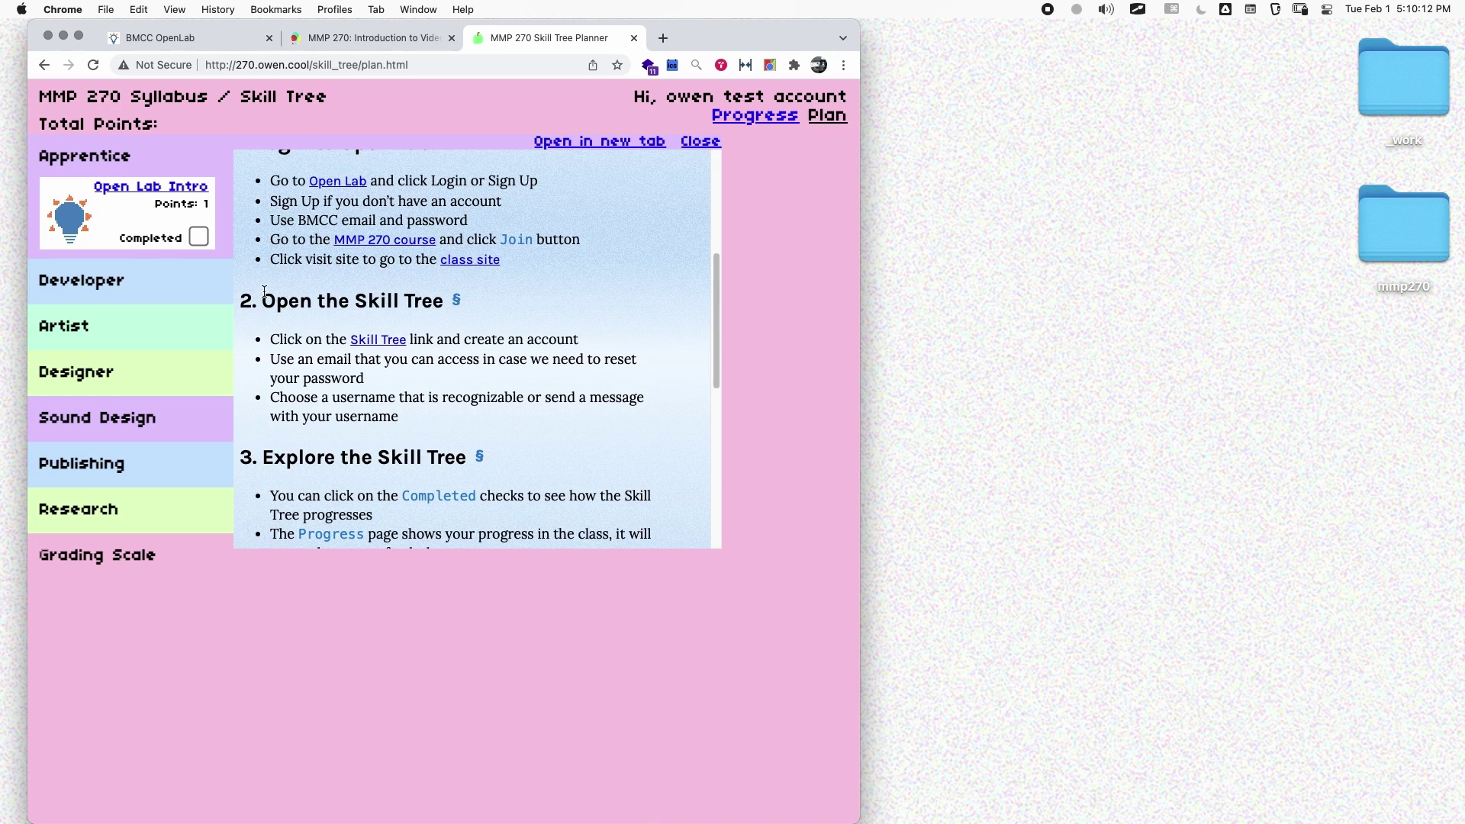
pyautogui.moveTo(261, 301); pyautogui.dragTo(437, 305)
pyautogui.scroll(2, 436, 305)
pyautogui.moveTo(253, 267); pyautogui.dragTo(432, 271)
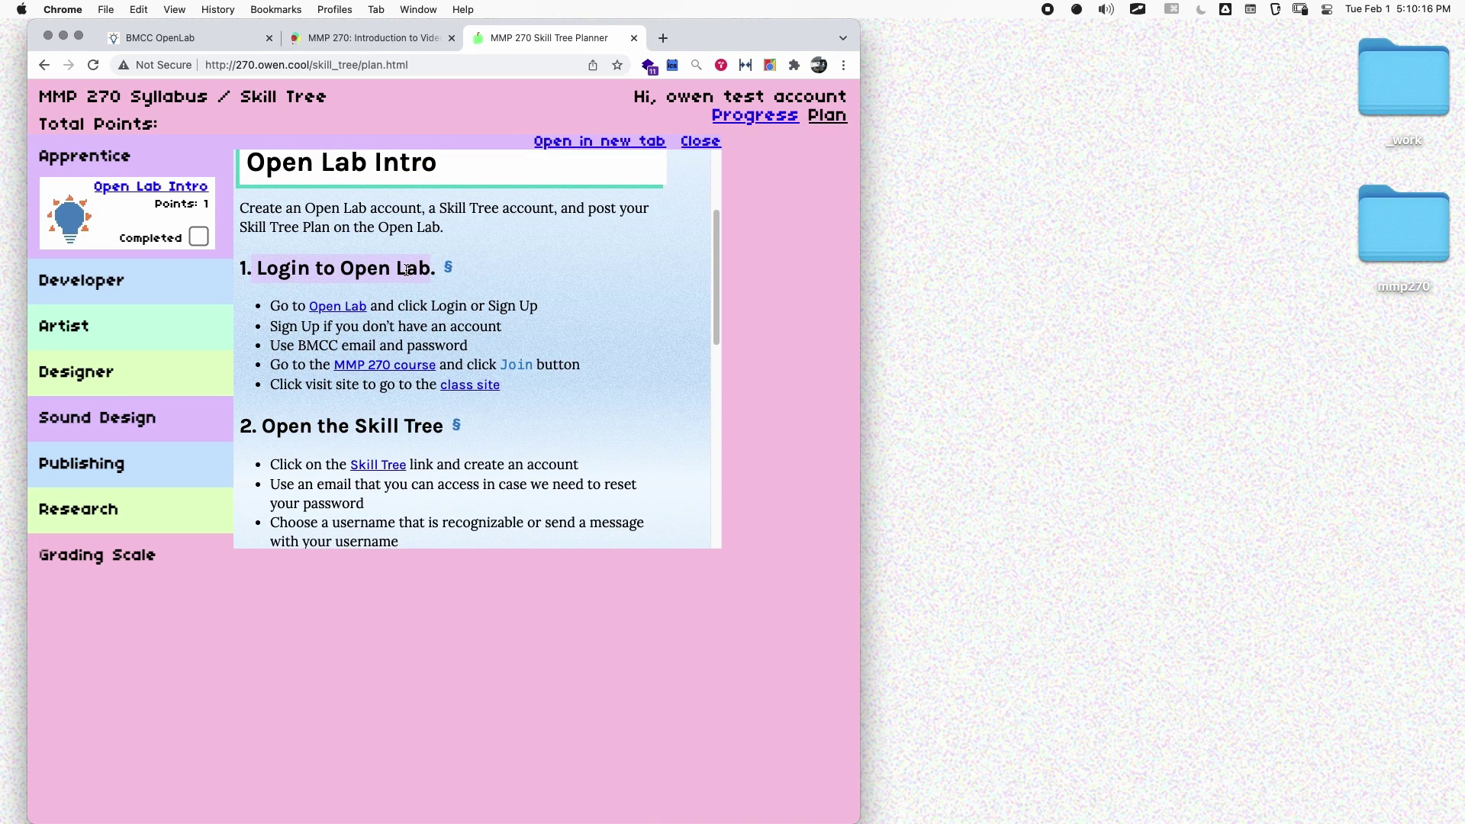
pyautogui.scroll(-2, 408, 379)
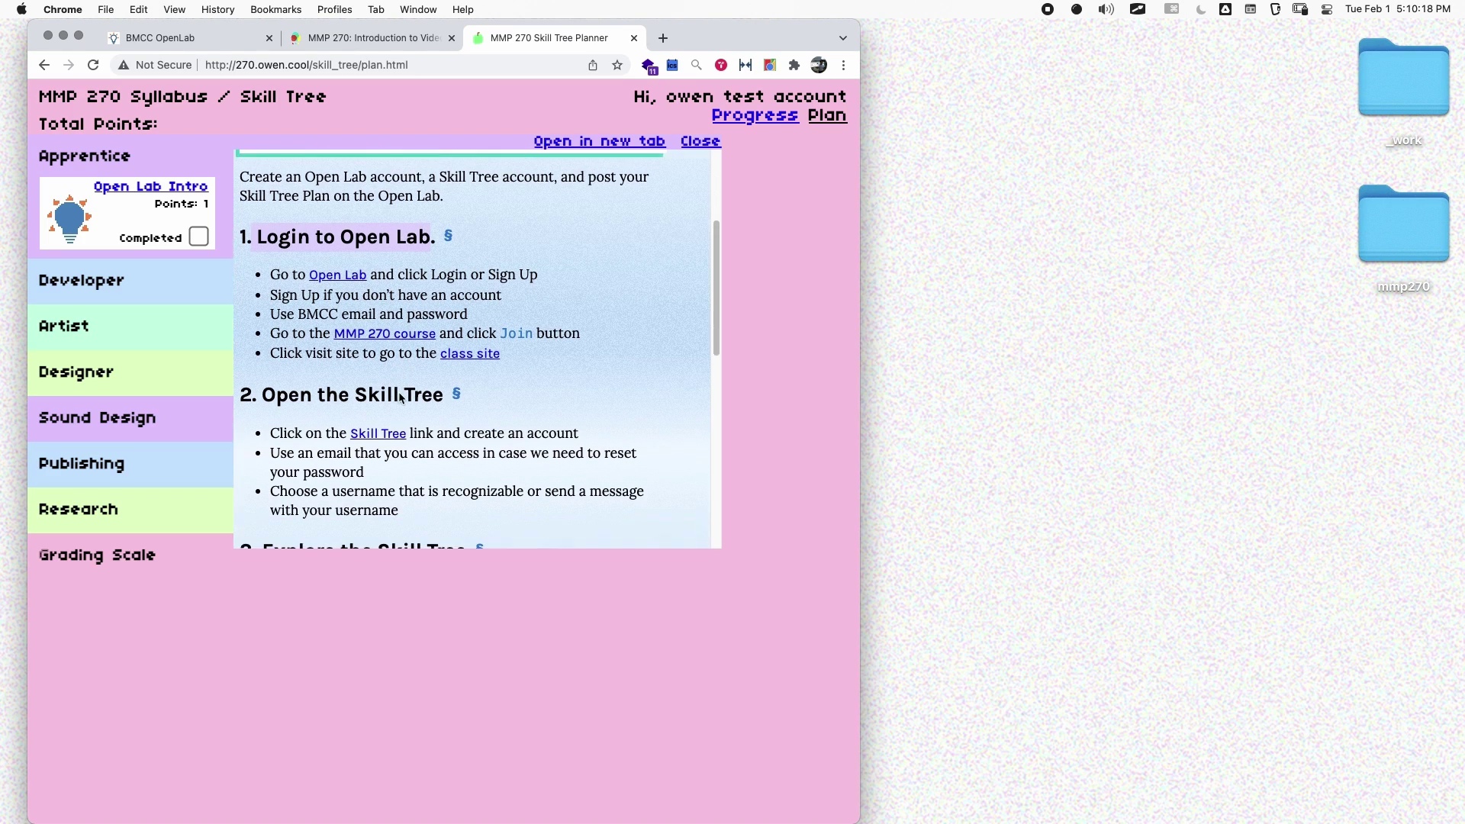
pyautogui.click(257, 329)
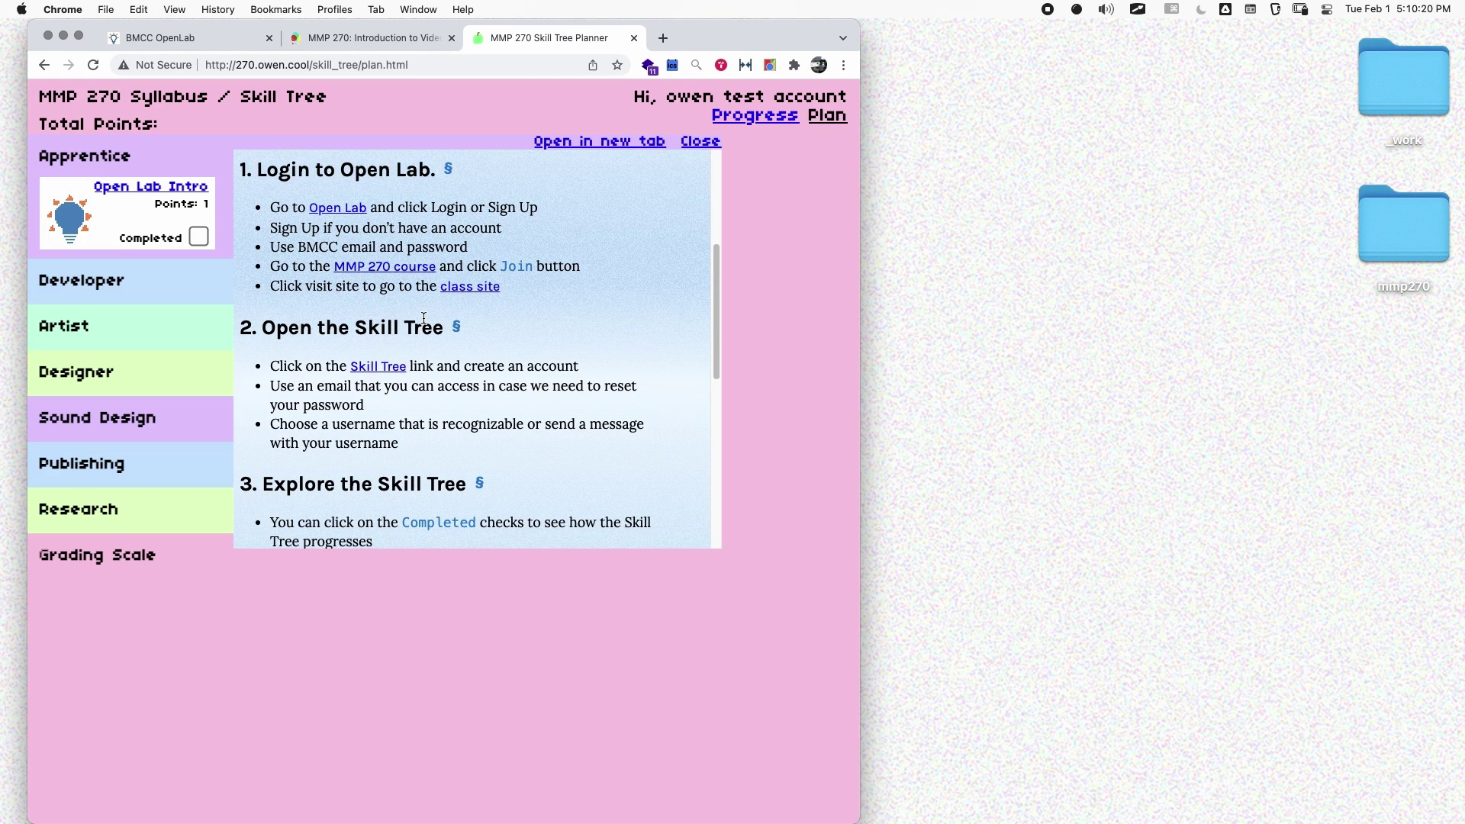
pyautogui.scroll(-4, 505, 321)
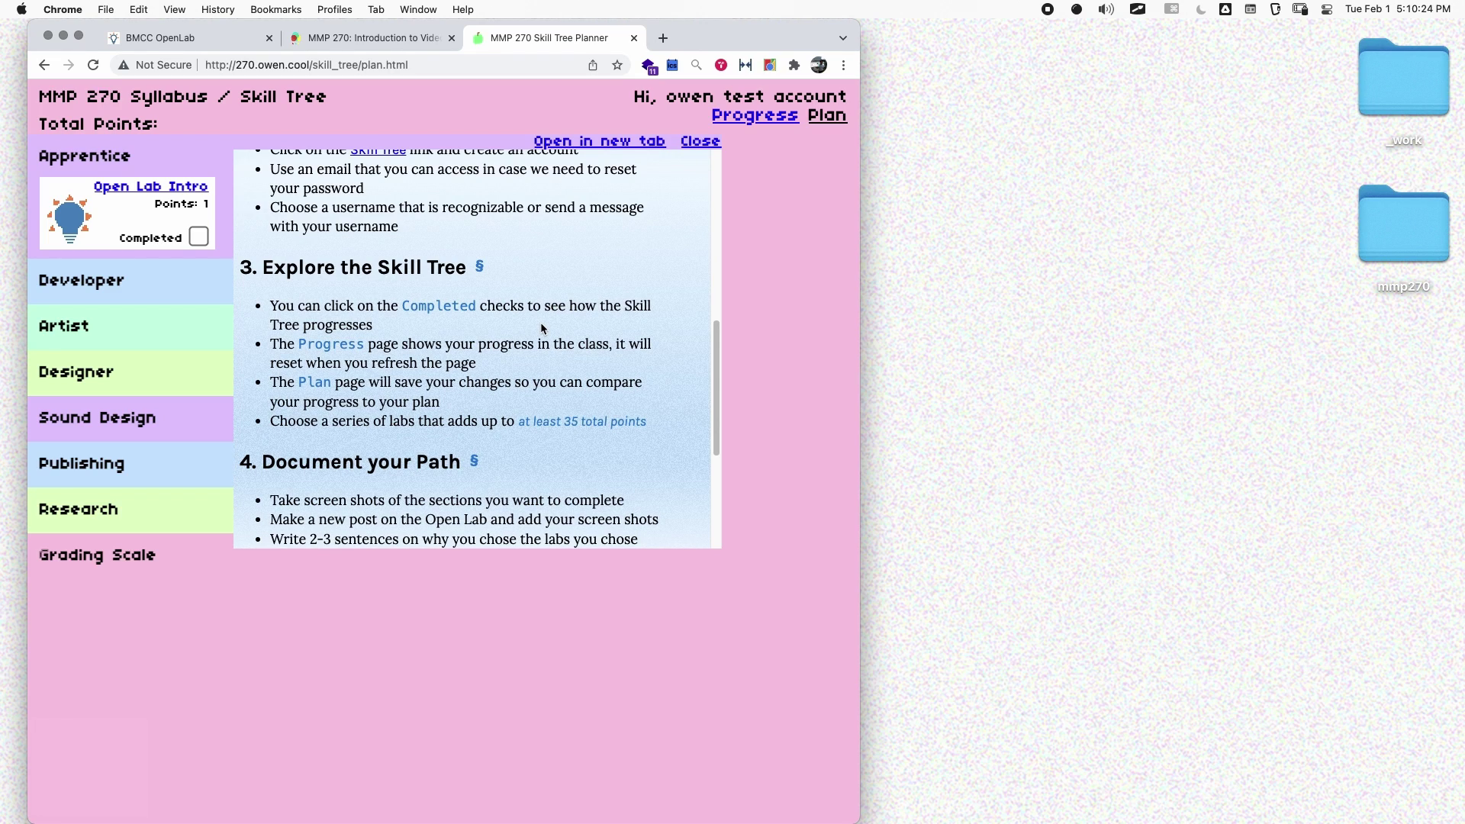
pyautogui.scroll(-2, 527, 320)
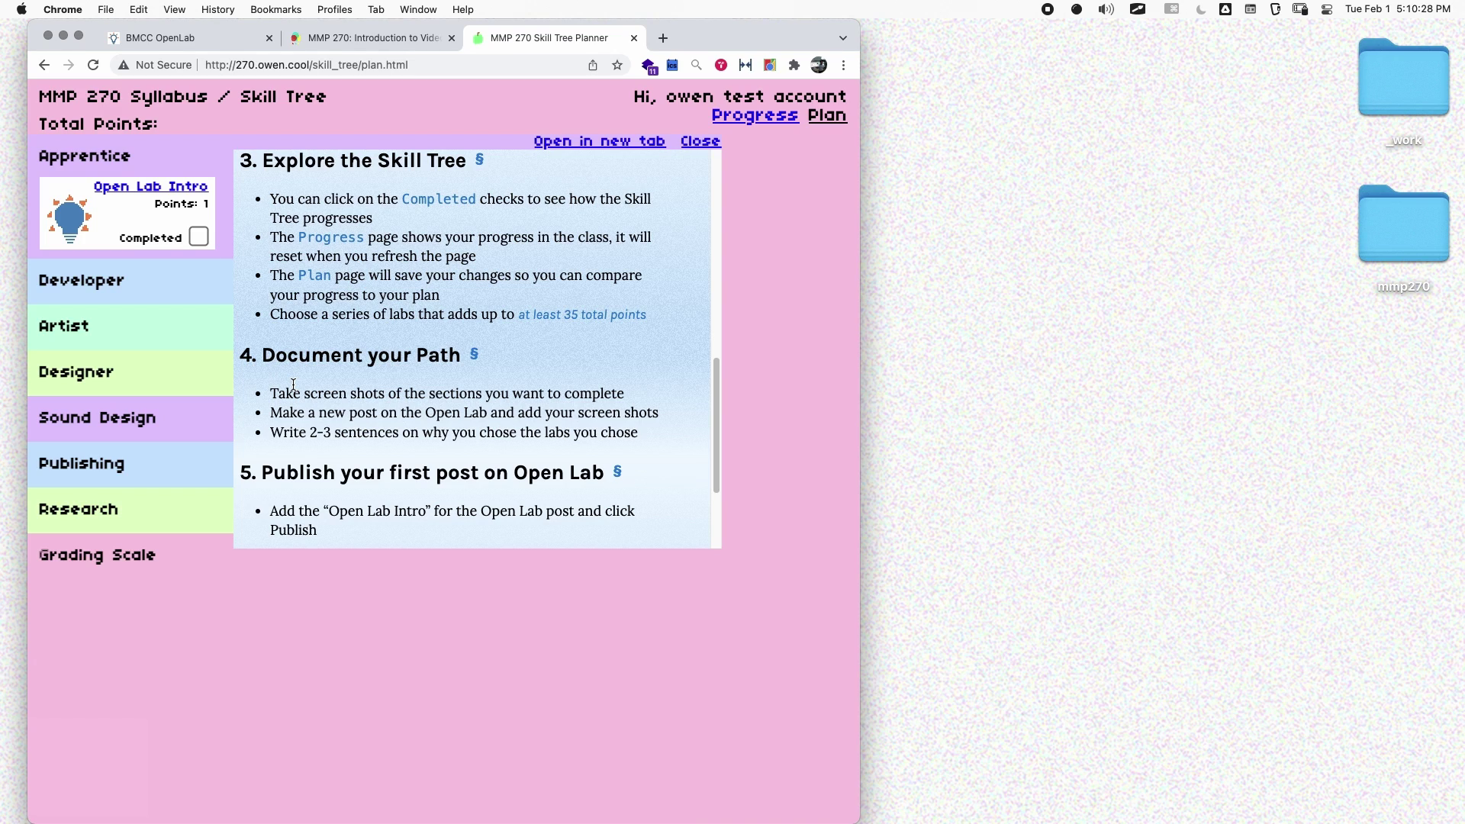
pyautogui.scroll(-2, 347, 367)
pyautogui.scroll(-1, 287, 438)
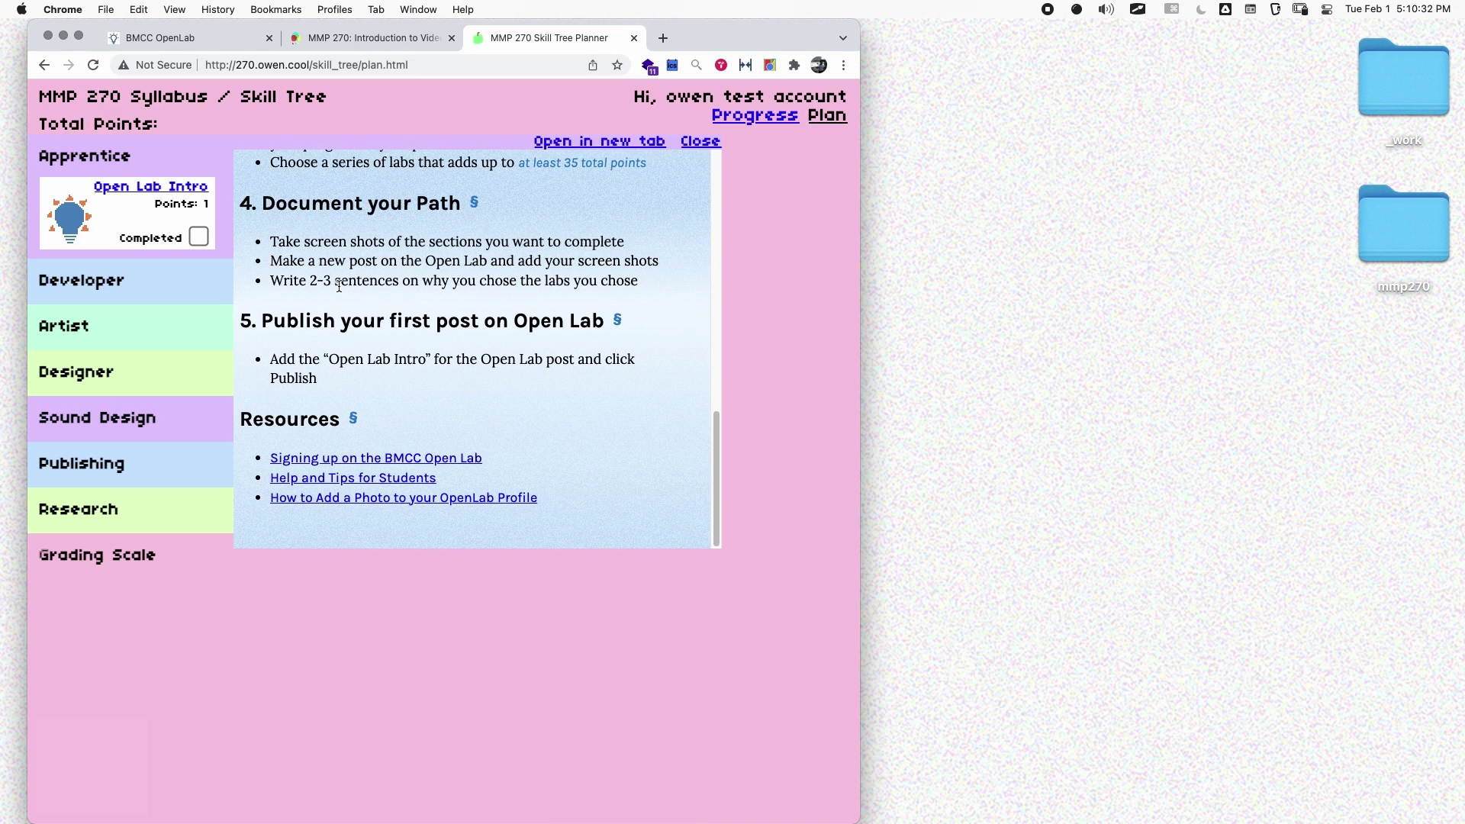
pyautogui.scroll(10, 356, 285)
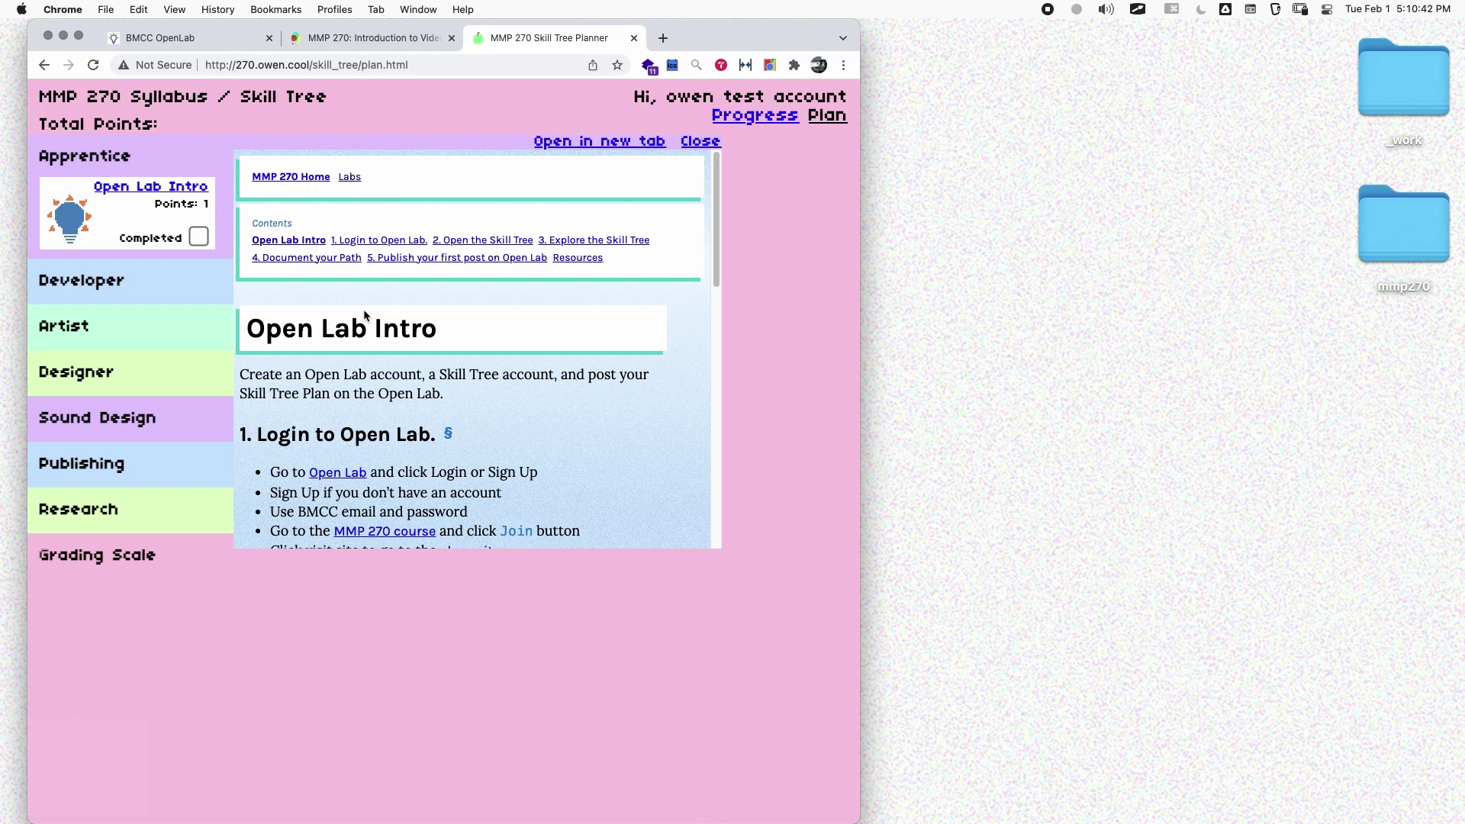
pyautogui.click(190, 190)
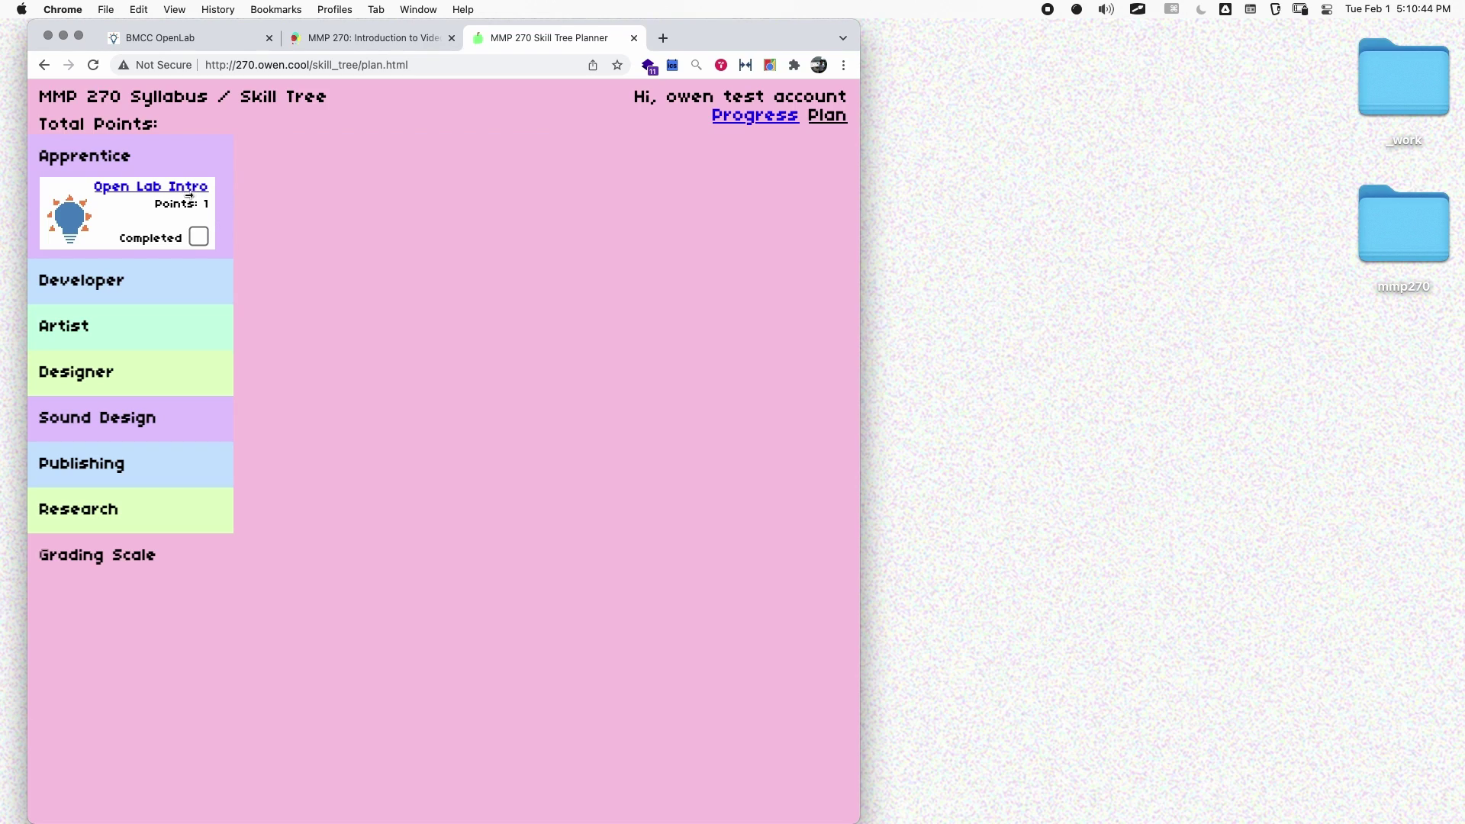
# Mark the Open Lab Intro lab as completed and reload the plan with the Research section collapsed
pyautogui.click(199, 237)
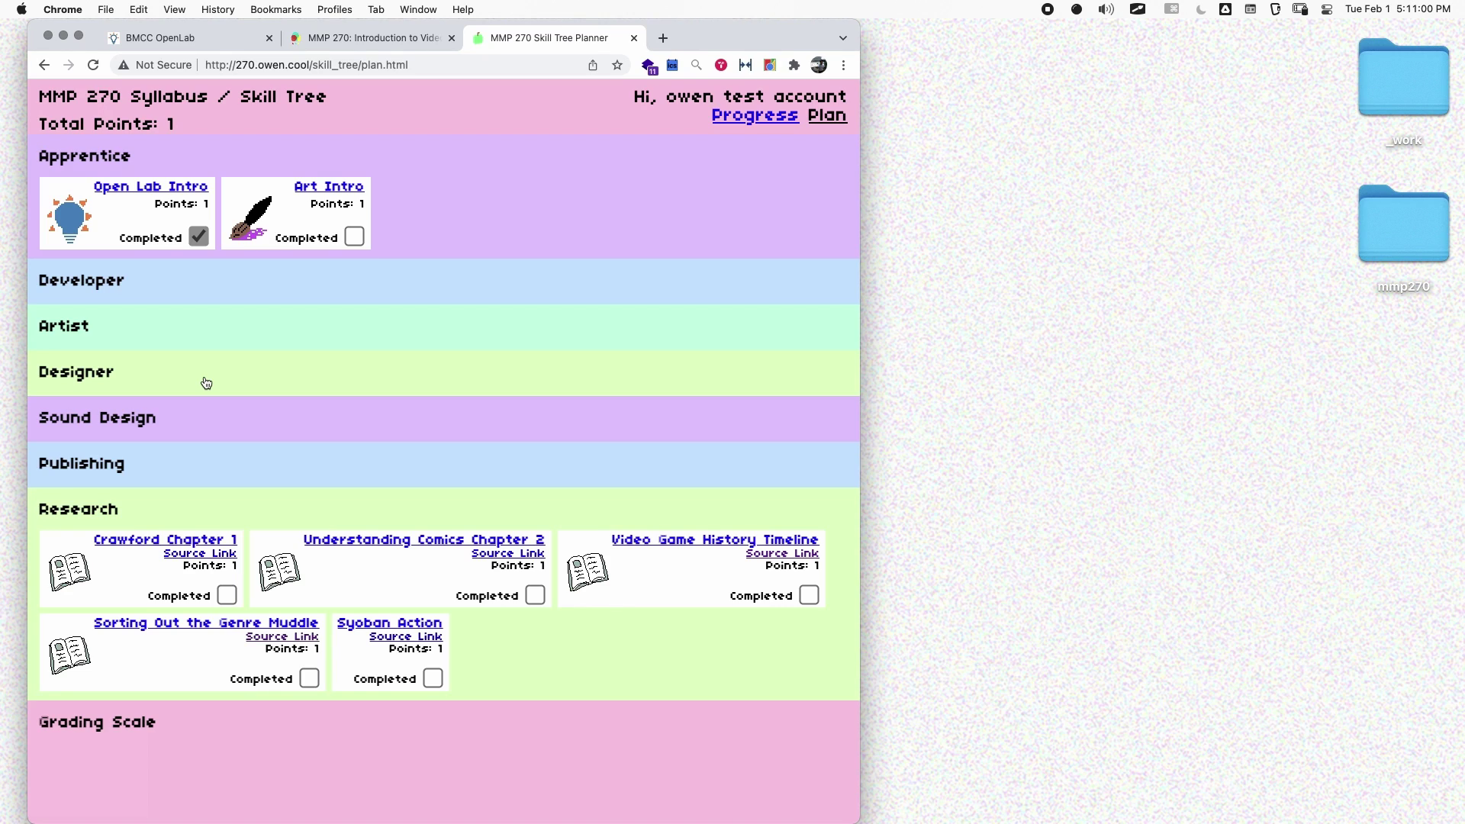
pyautogui.click(93, 65)
pyautogui.click(213, 507)
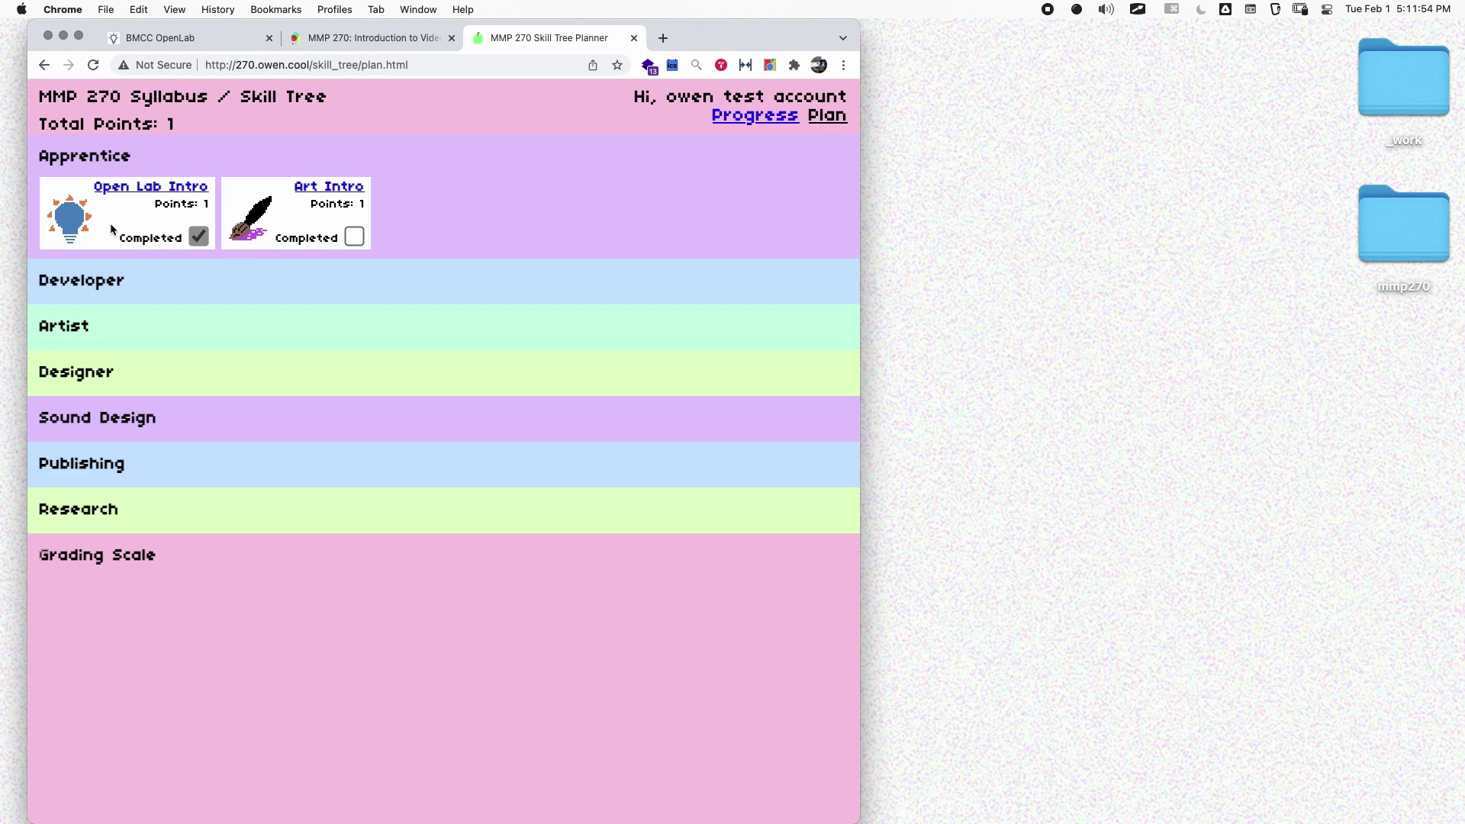
# Review the Art Intro lab's instructions, close them, and mark the Art Intro lab as completed
pyautogui.click(336, 191)
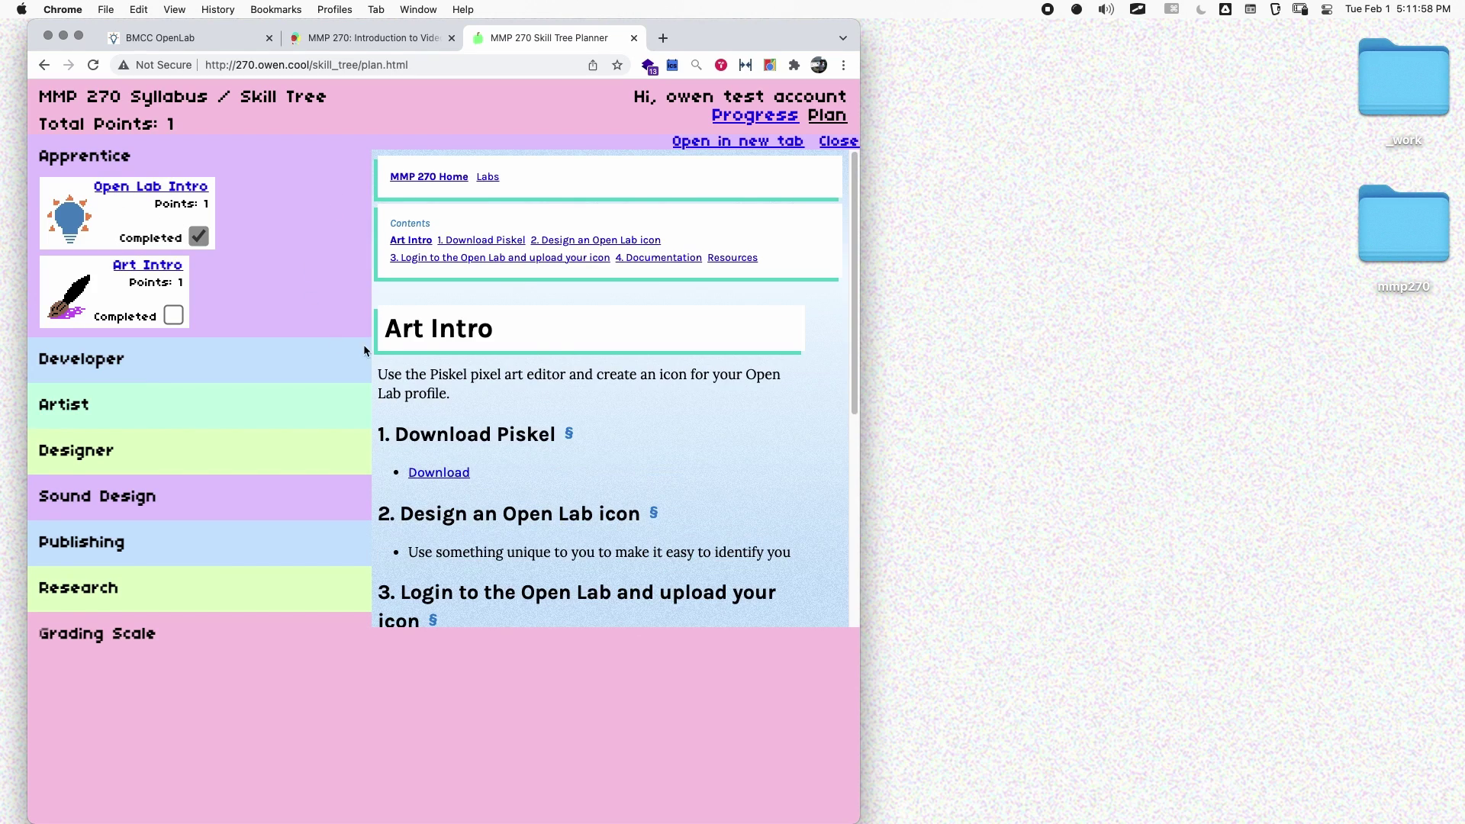
pyautogui.scroll(-5, 671, 361)
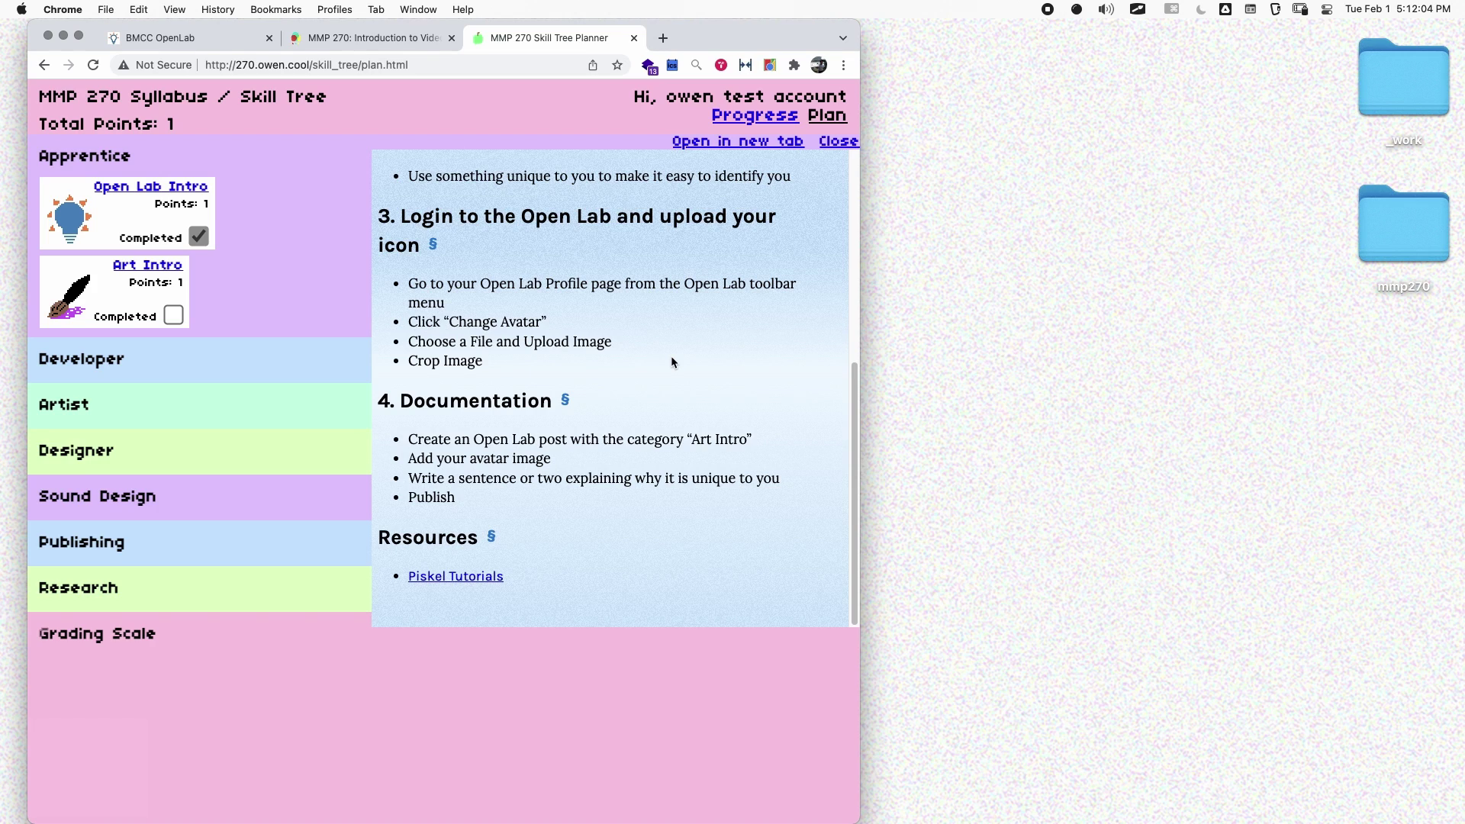
pyautogui.scroll(5, 670, 354)
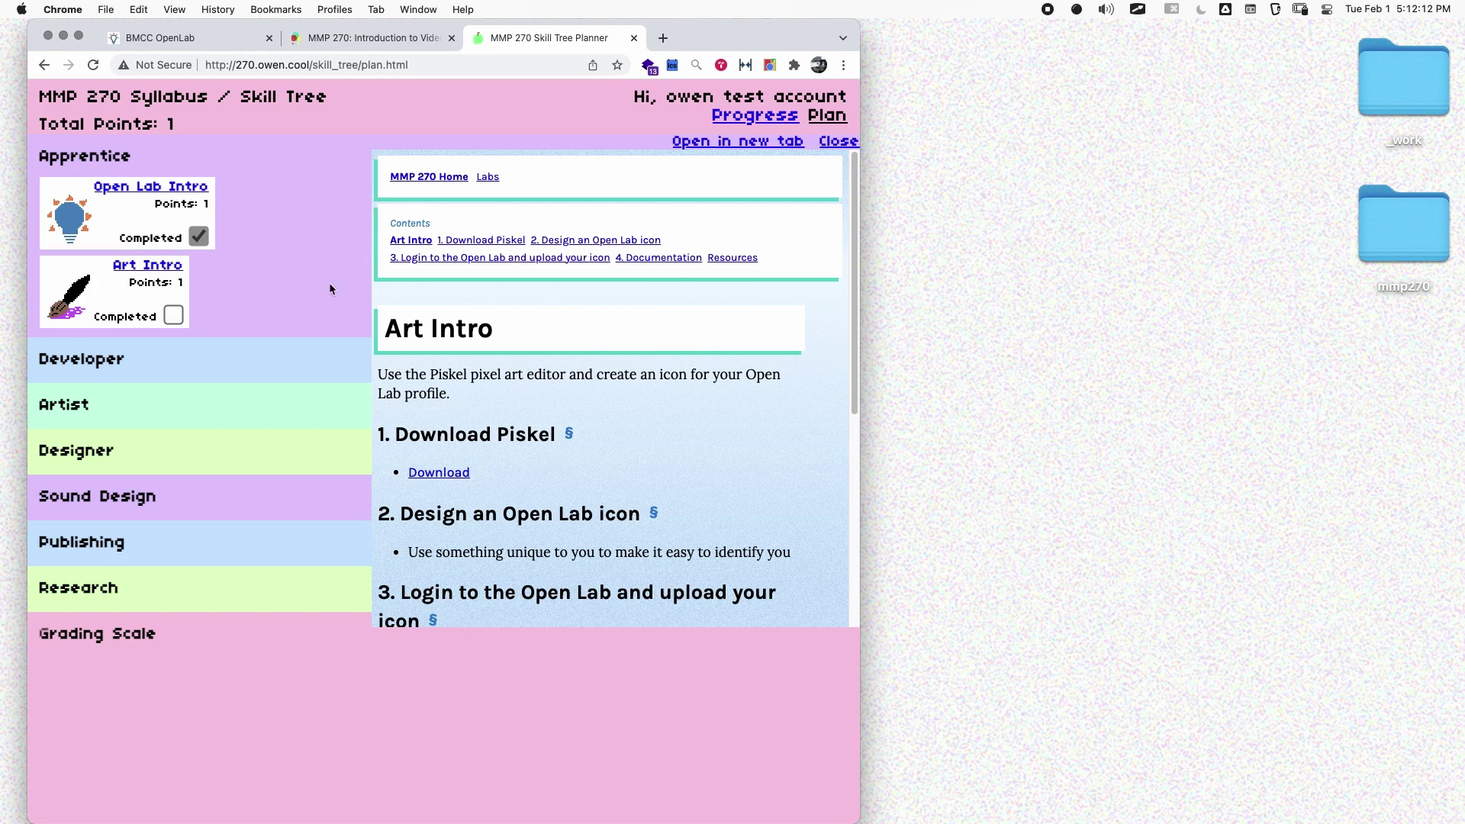
pyautogui.click(163, 267)
pyautogui.click(354, 236)
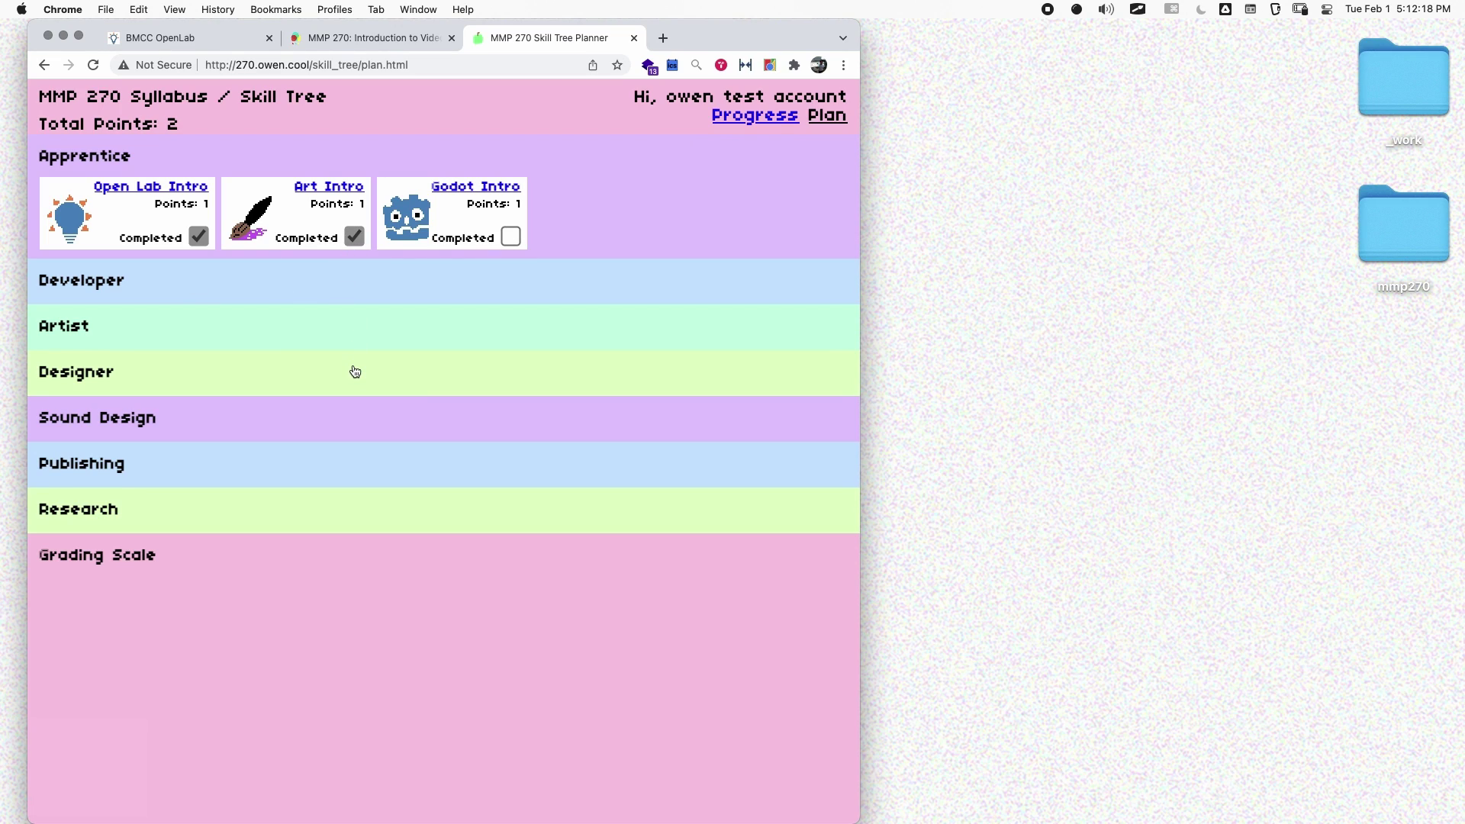
# Open the Godot Intro lab and look through its instructions from Download Godot to the Resources section
pyautogui.click(458, 185)
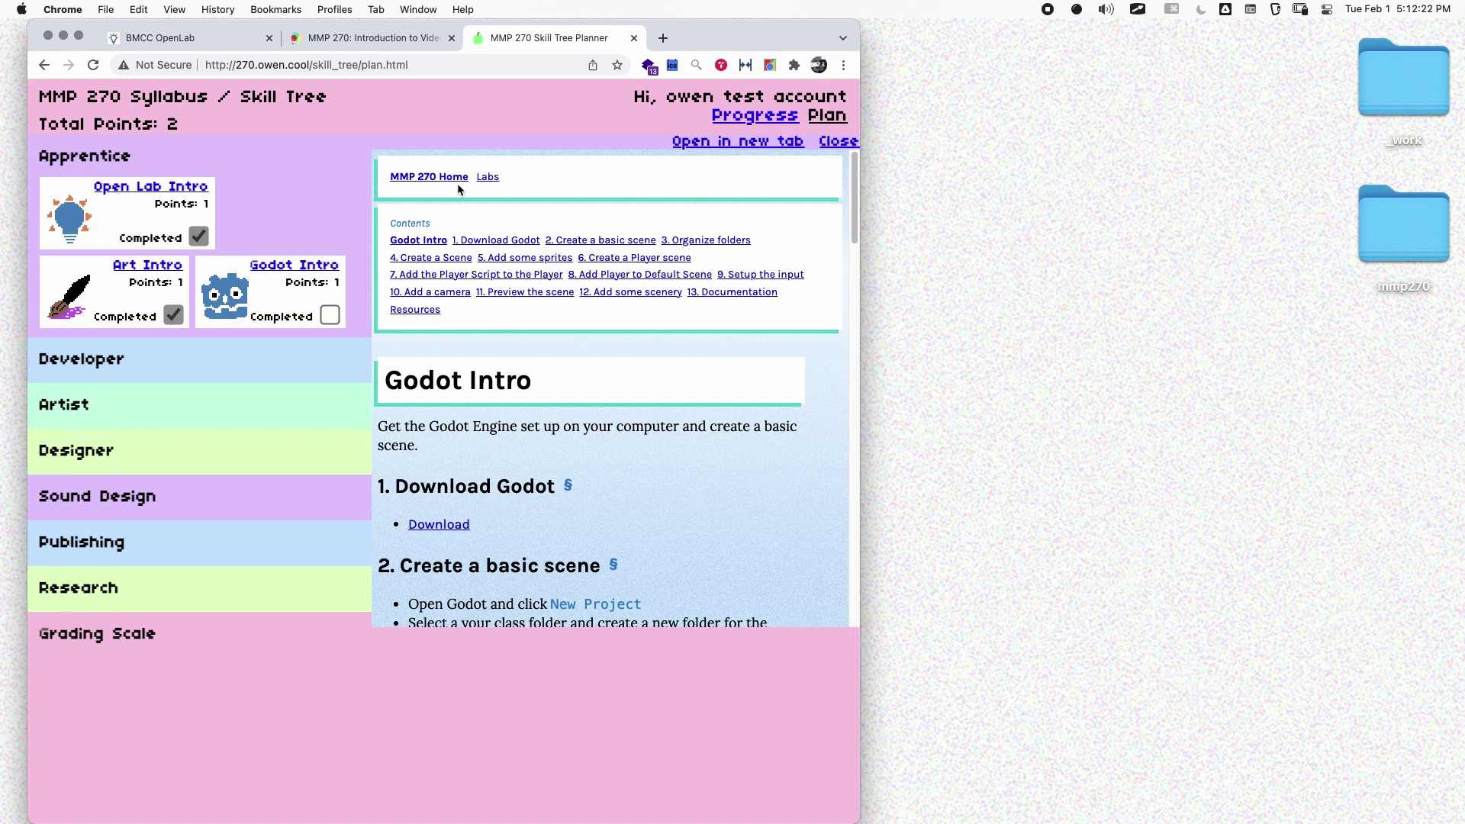
pyautogui.scroll(-1, 739, 306)
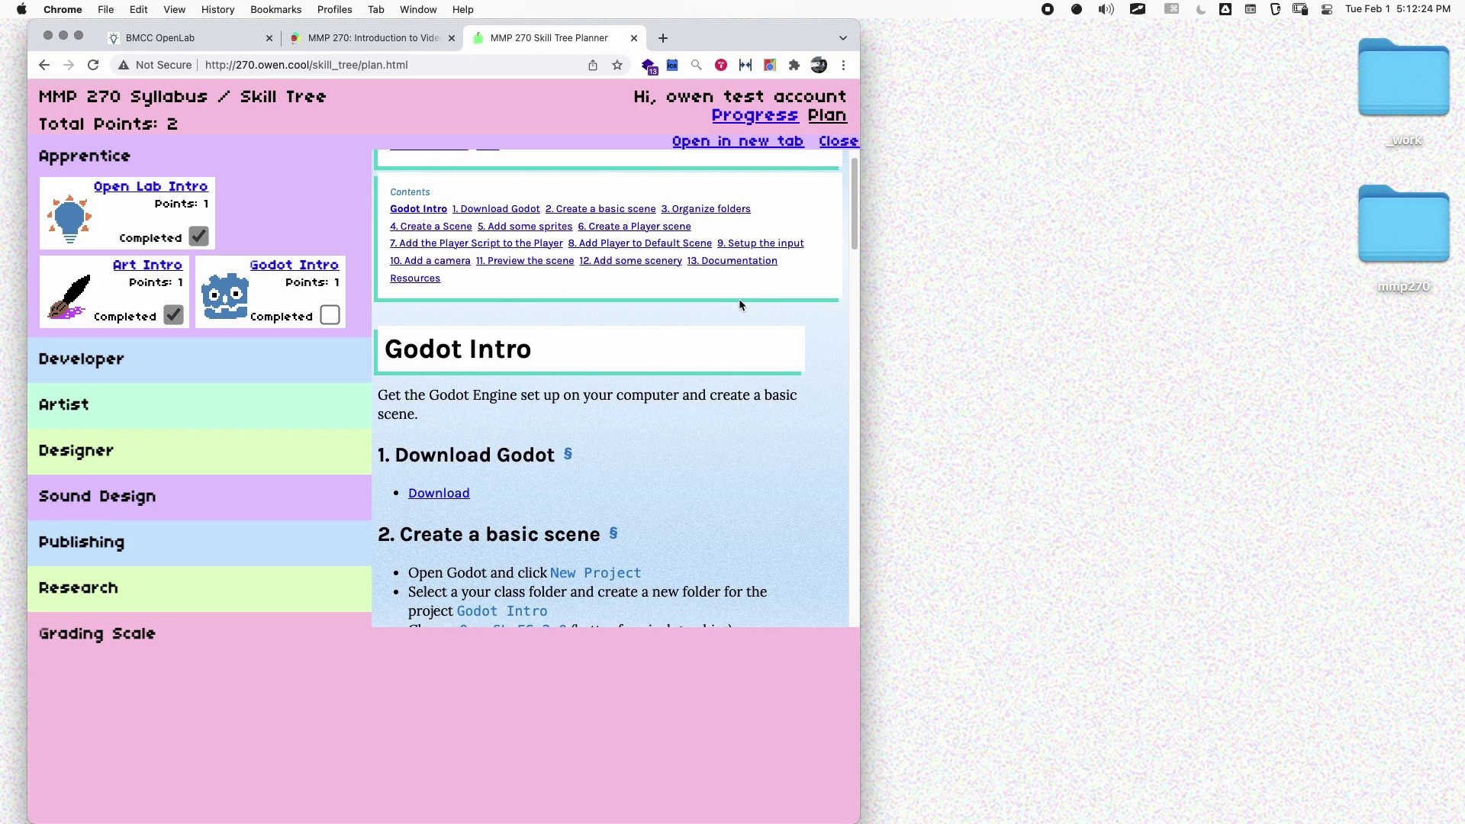
pyautogui.scroll(-5, 696, 335)
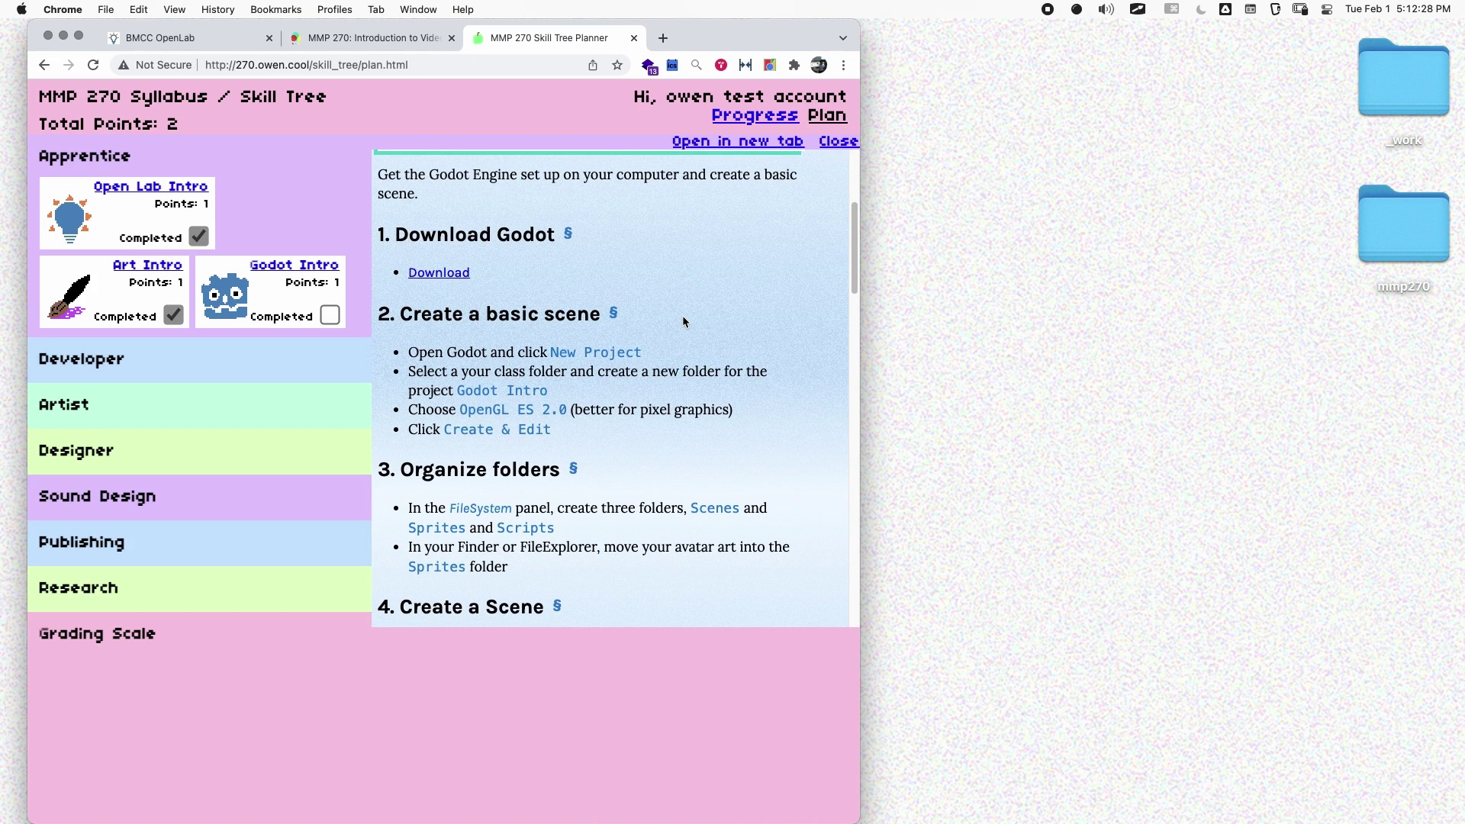
pyautogui.scroll(-10, 683, 314)
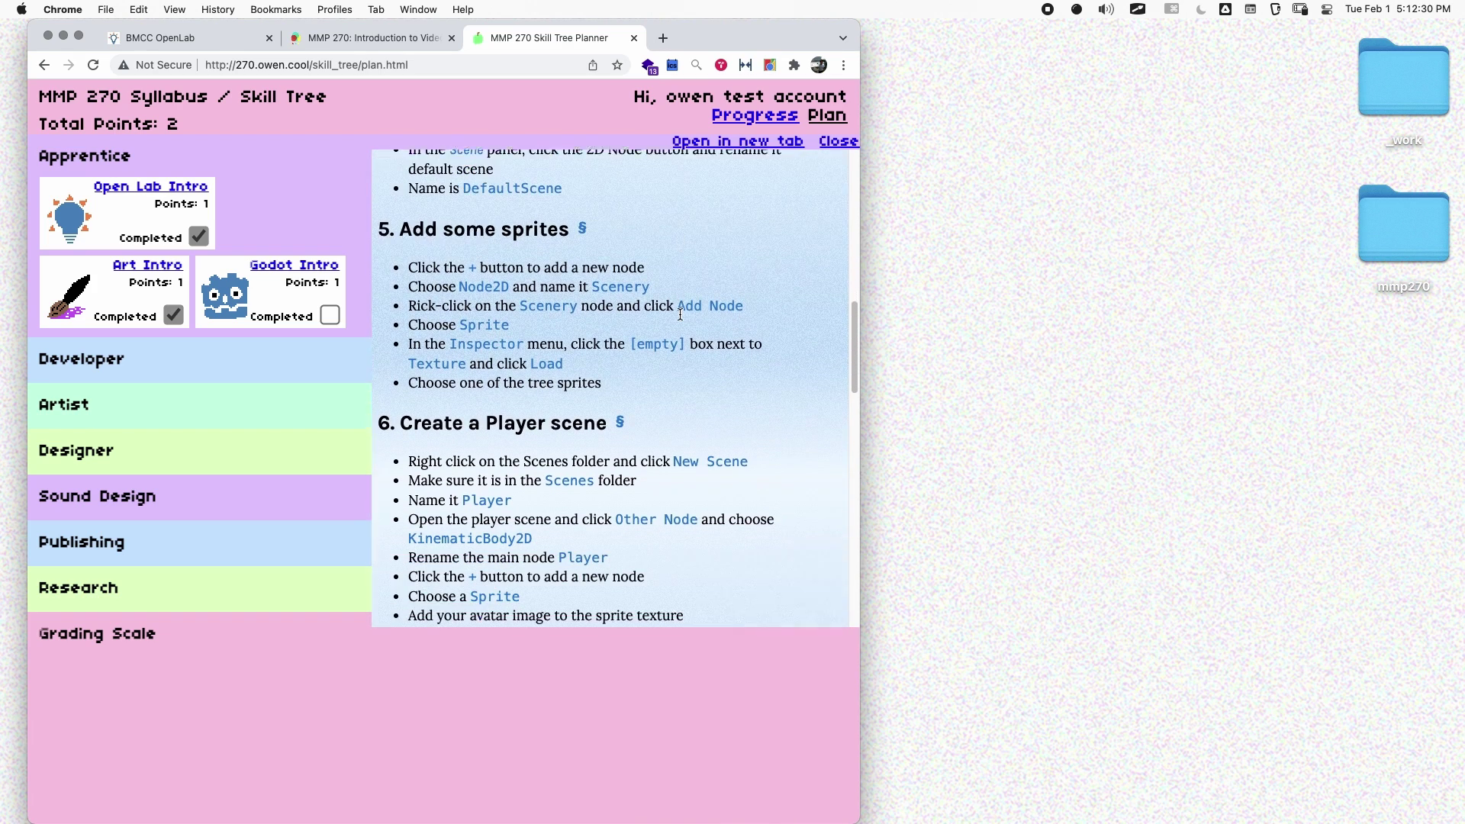
pyautogui.scroll(-10, 680, 314)
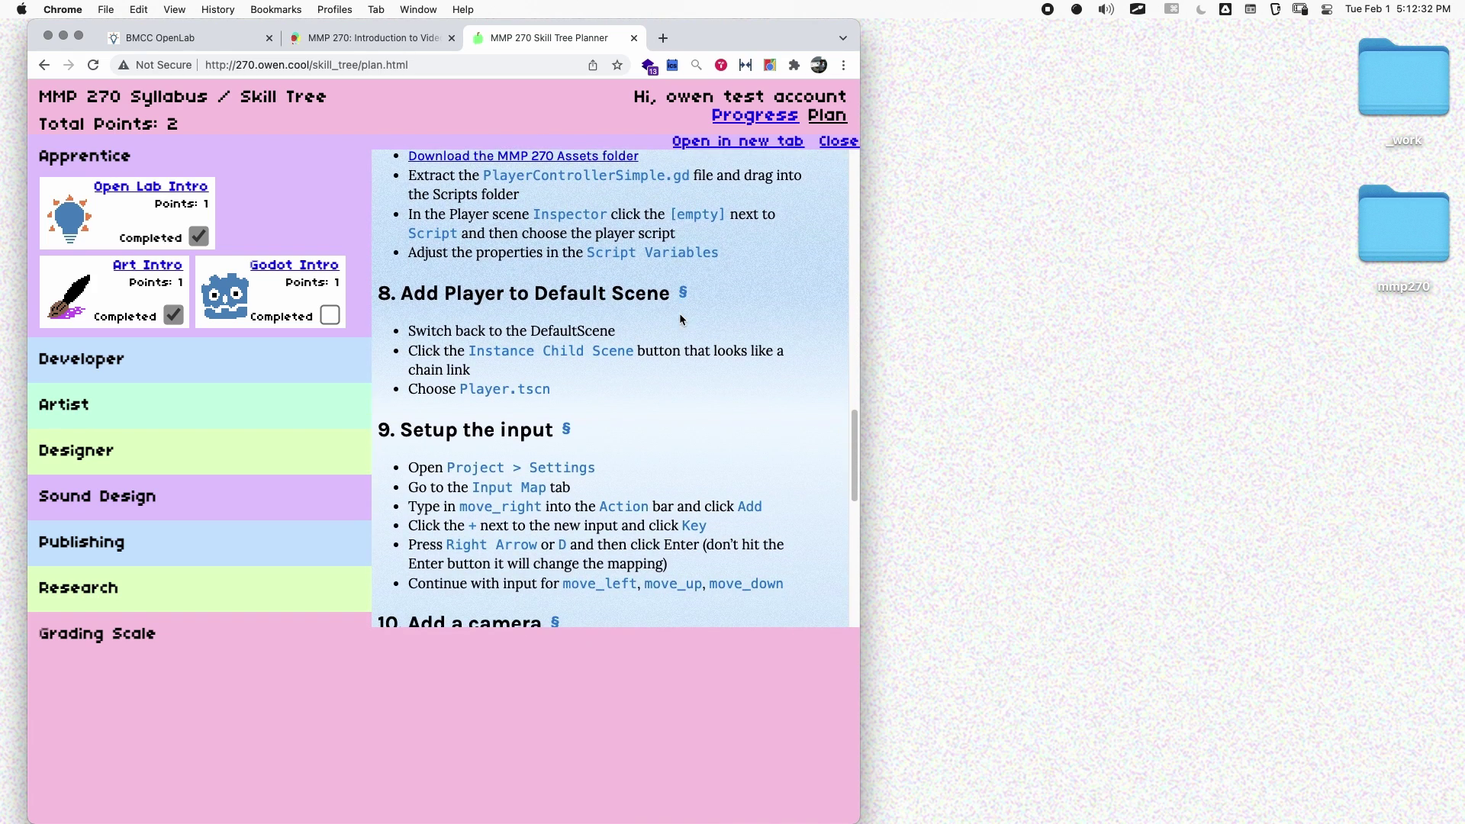
pyautogui.scroll(-10, 680, 319)
pyautogui.scroll(-1, 734, 327)
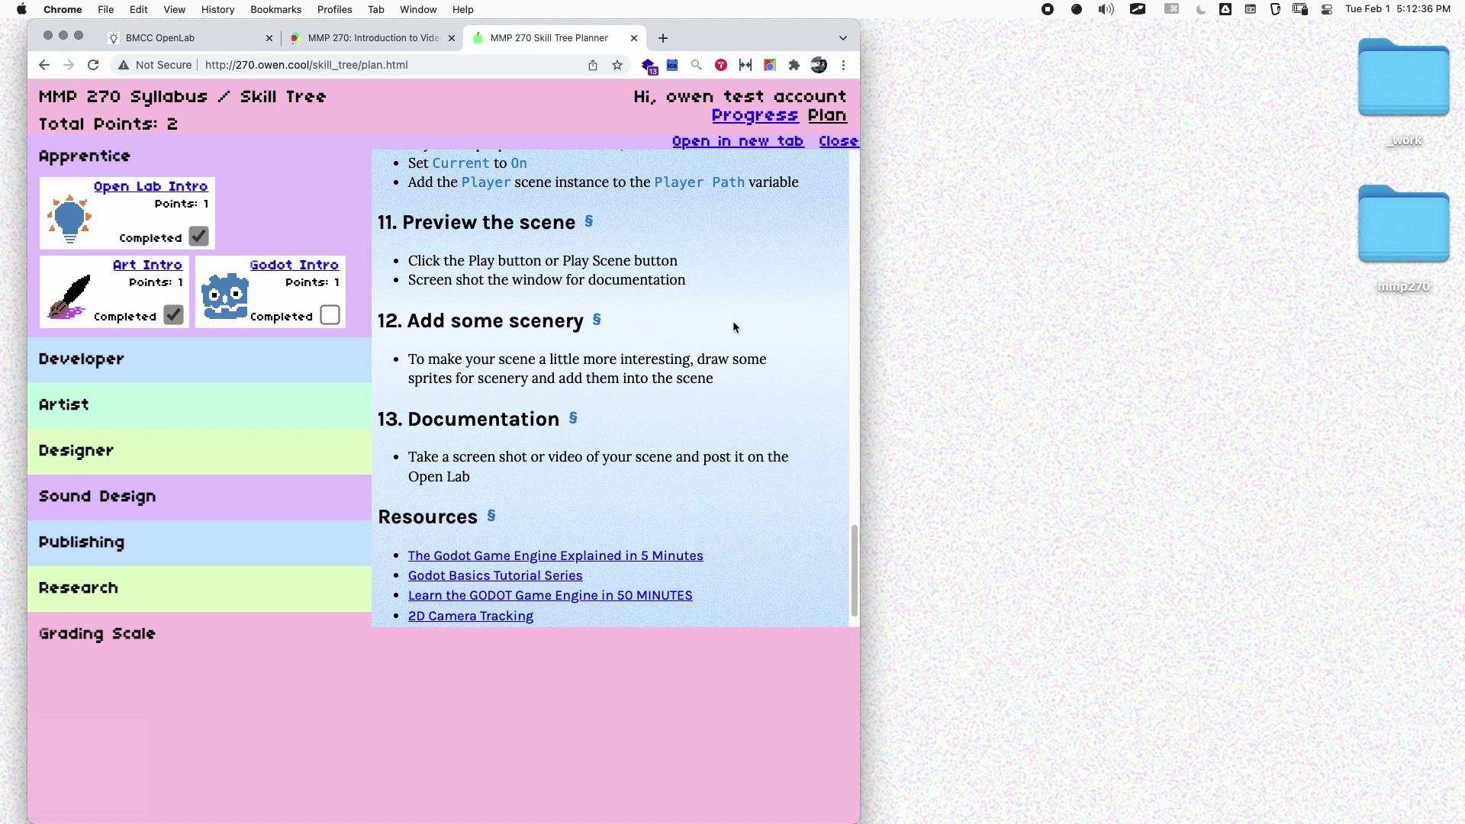
pyautogui.scroll(-2, 599, 366)
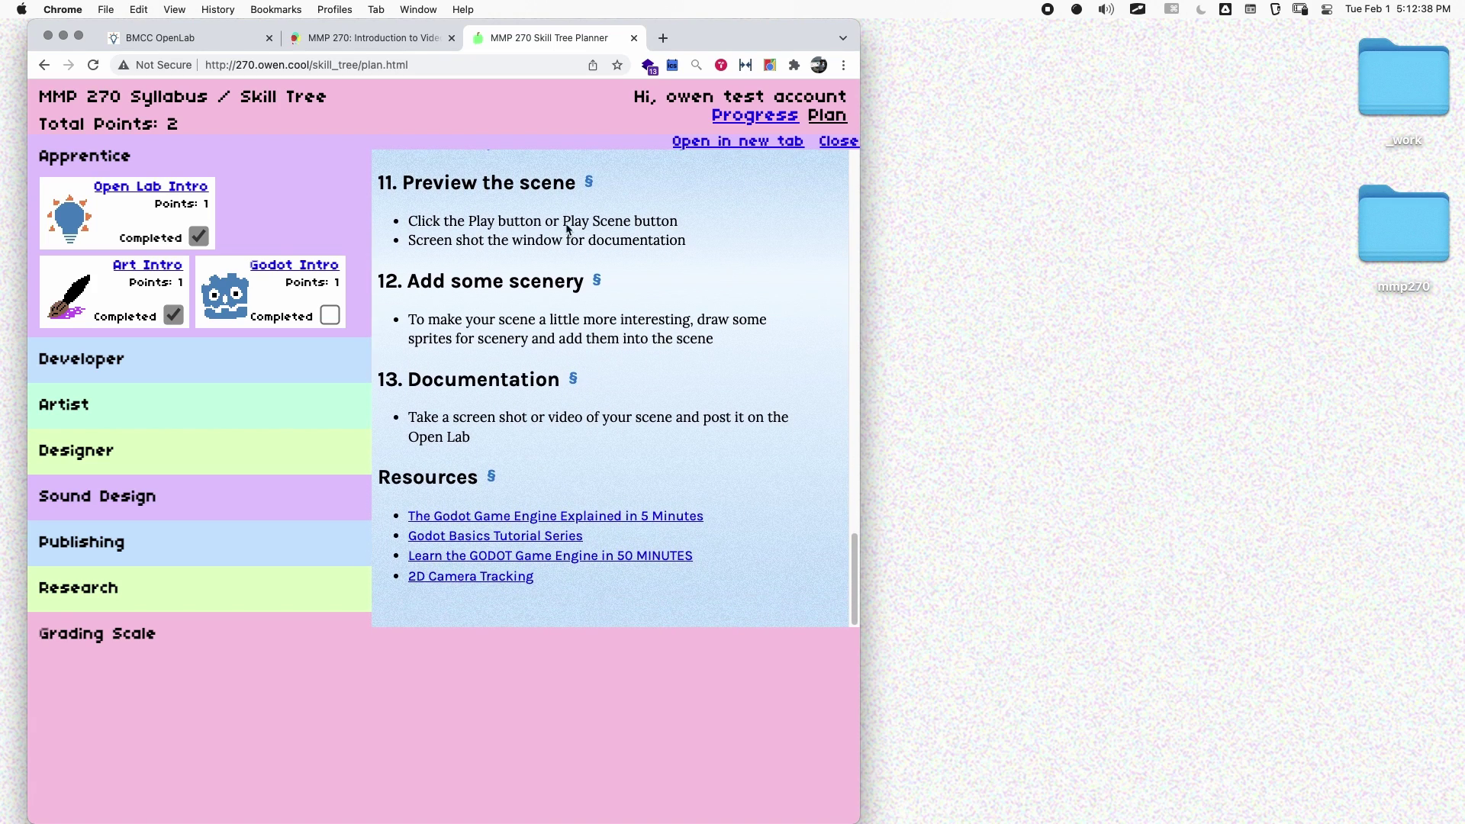
pyautogui.scroll(20, 590, 322)
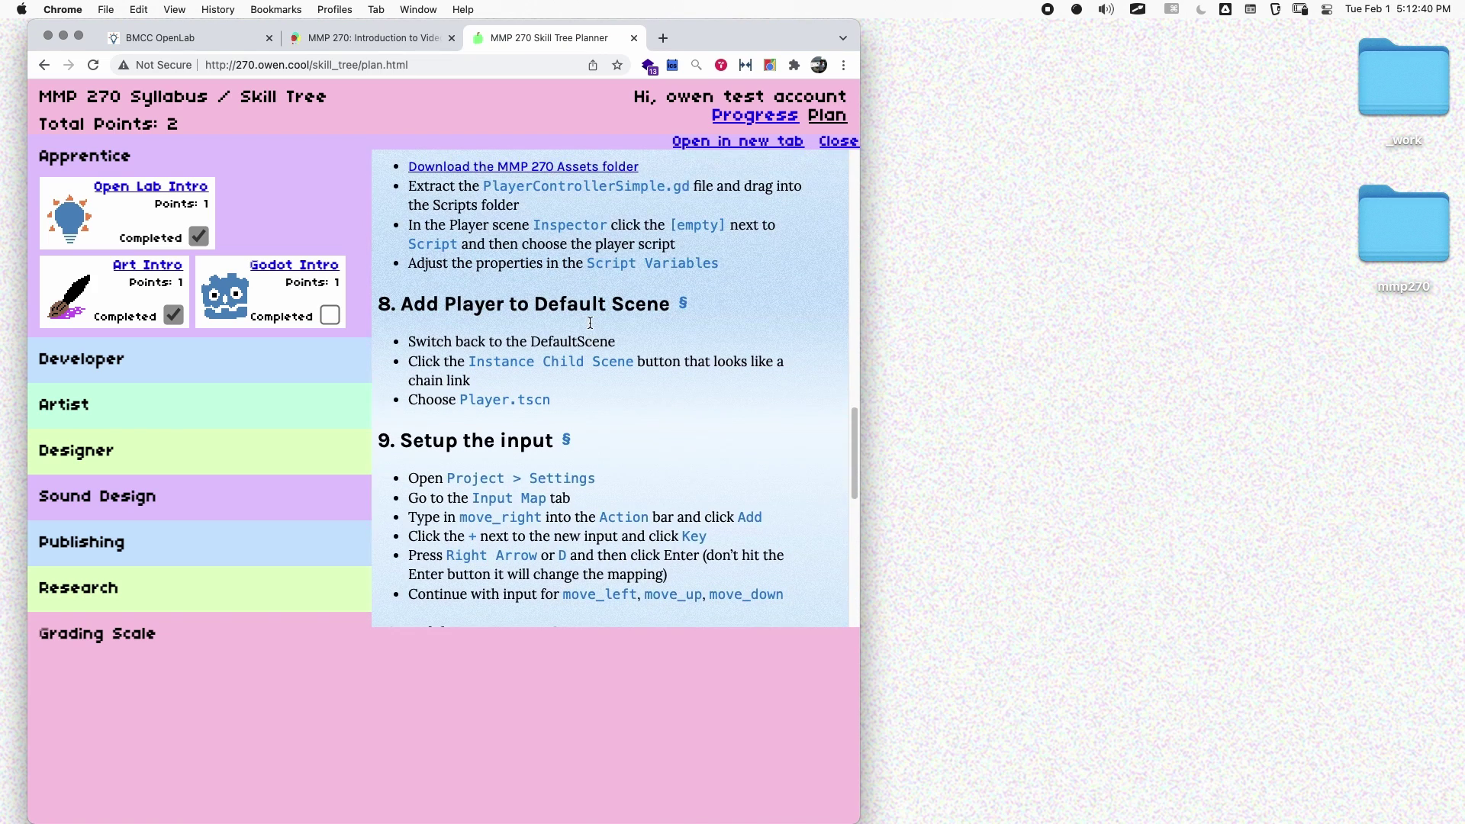
# Close the Godot Intro lab, mark it as completed, and look over the sections of the plan
pyautogui.scroll(15, 590, 322)
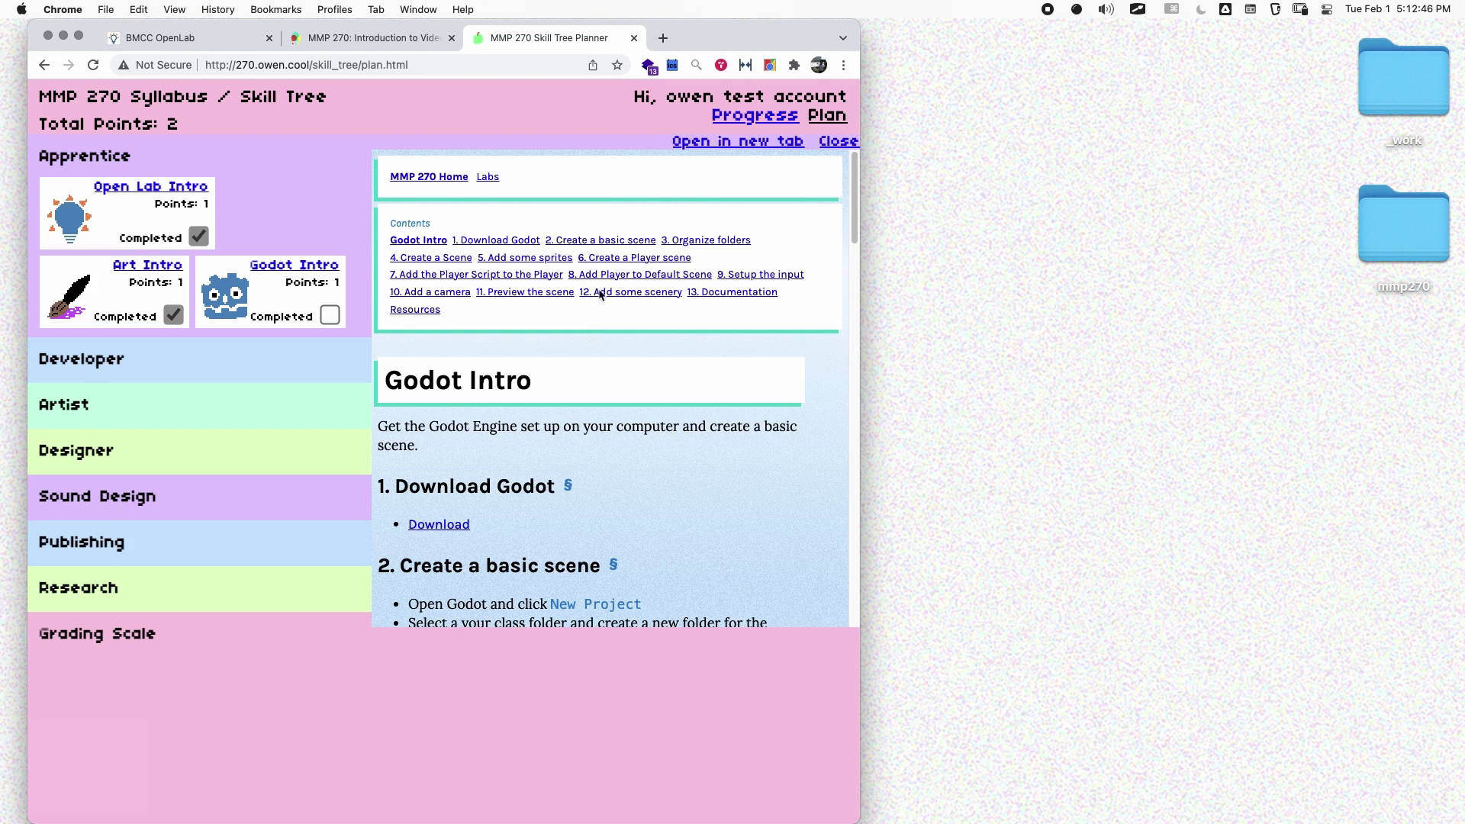
pyautogui.click(347, 274)
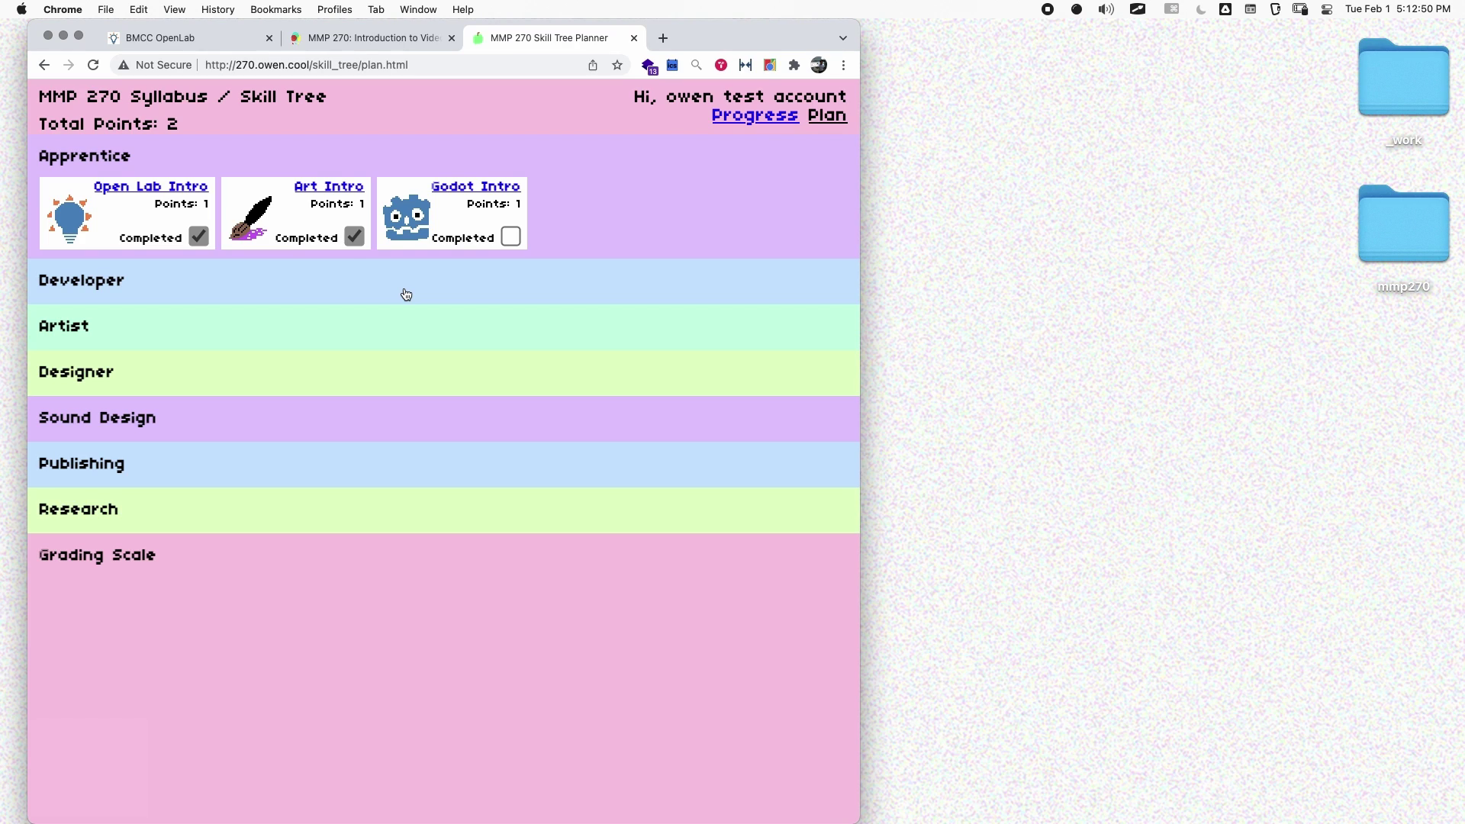
pyautogui.click(511, 236)
pyautogui.scroll(-3, 599, 373)
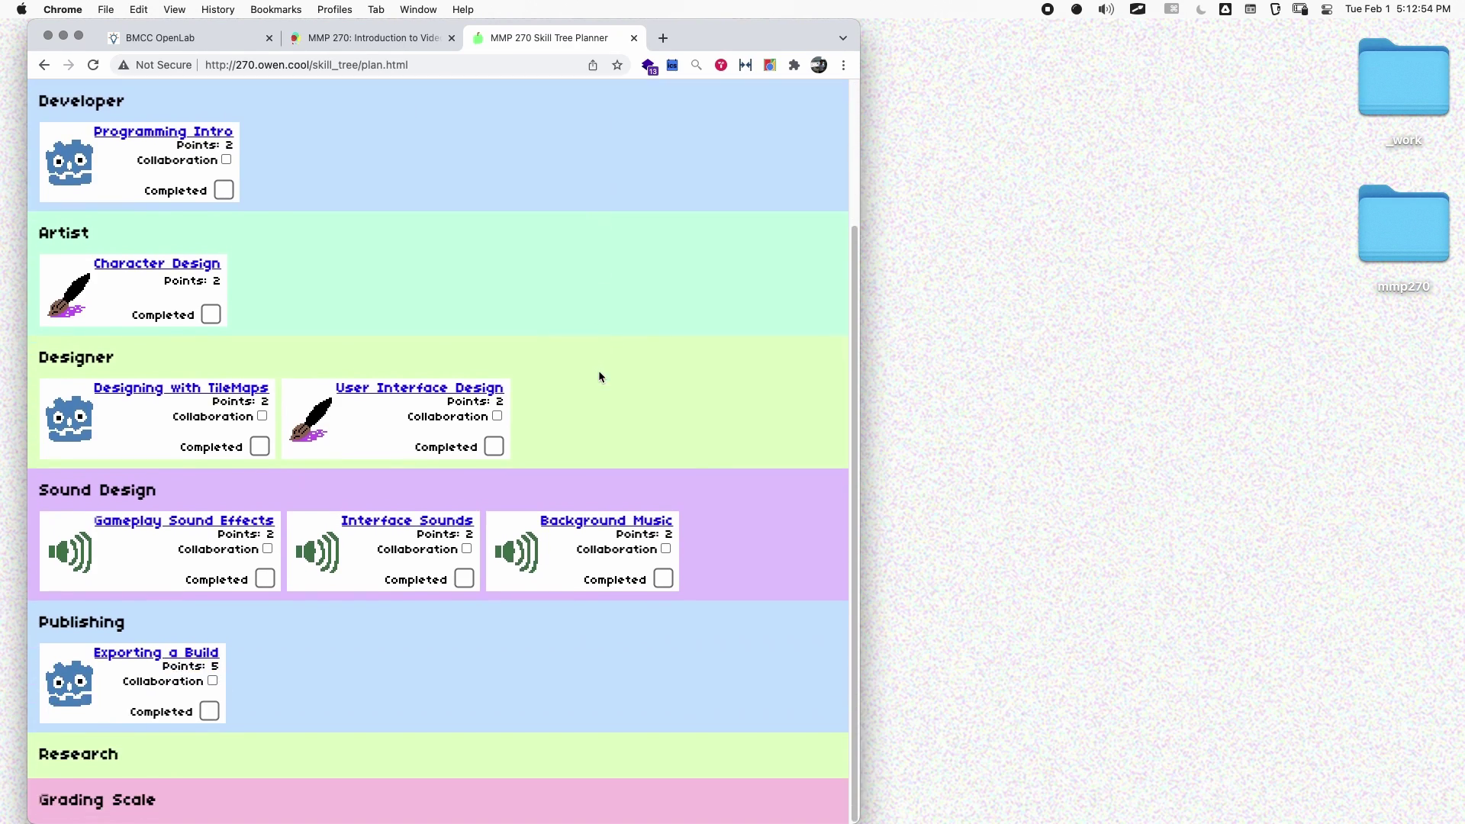
pyautogui.scroll(3, 627, 264)
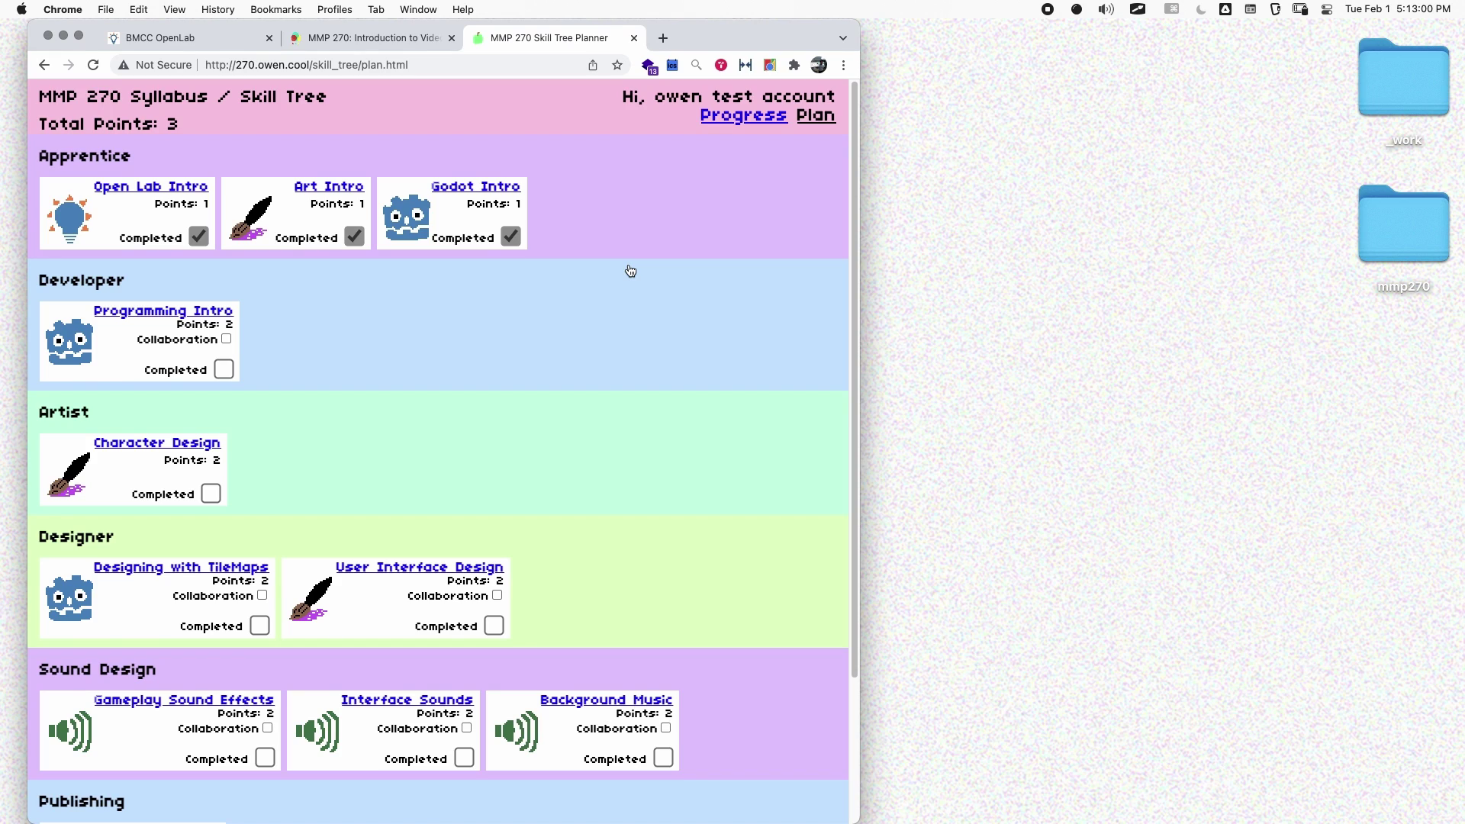
# Collapse the Developer, Artist, Designer, Sound Design, Publishing and Apprentice sections of the plan
pyautogui.click(48, 289)
pyautogui.click(67, 326)
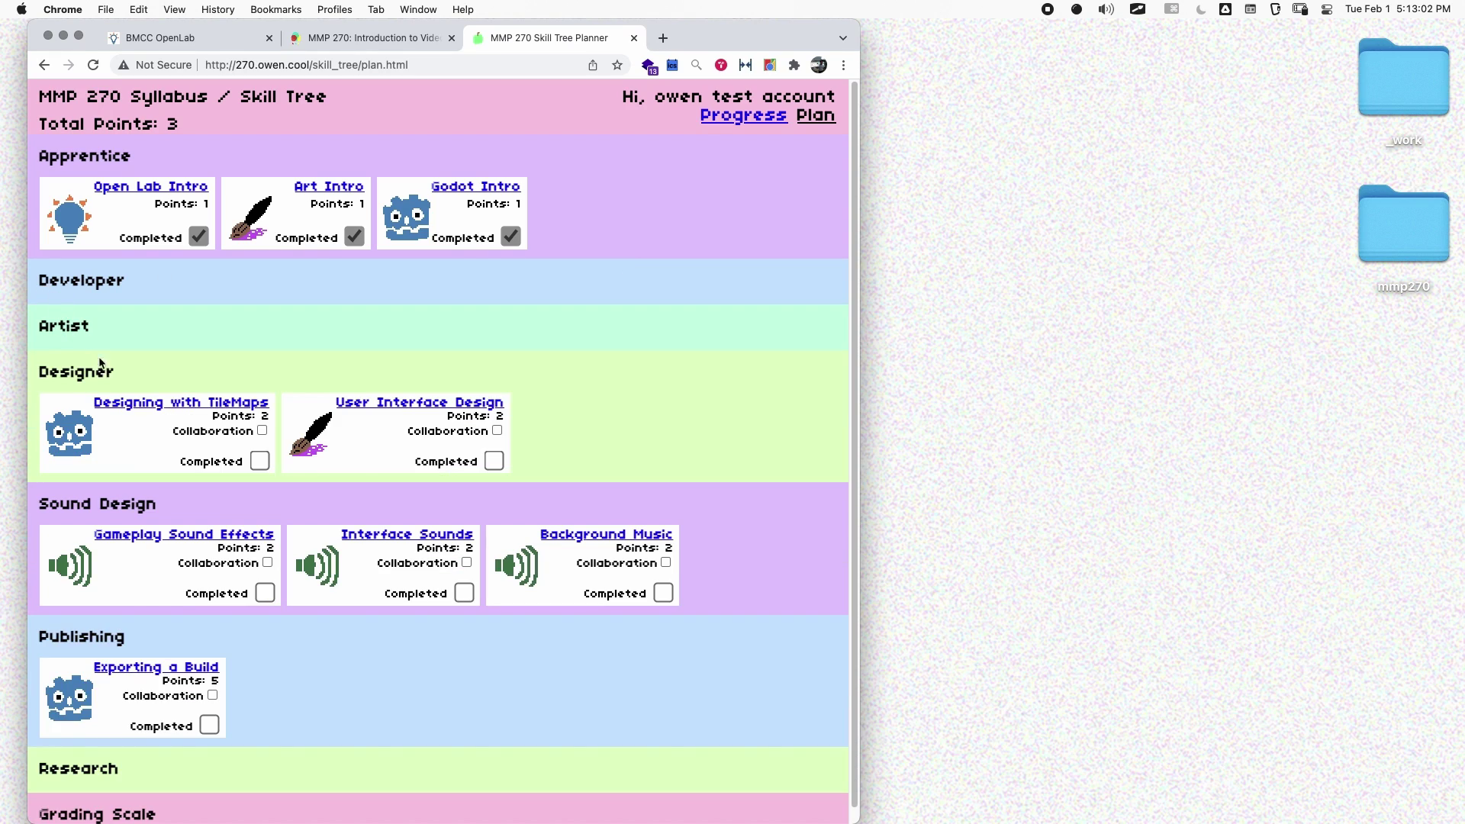
pyautogui.click(101, 374)
pyautogui.click(103, 416)
pyautogui.click(106, 467)
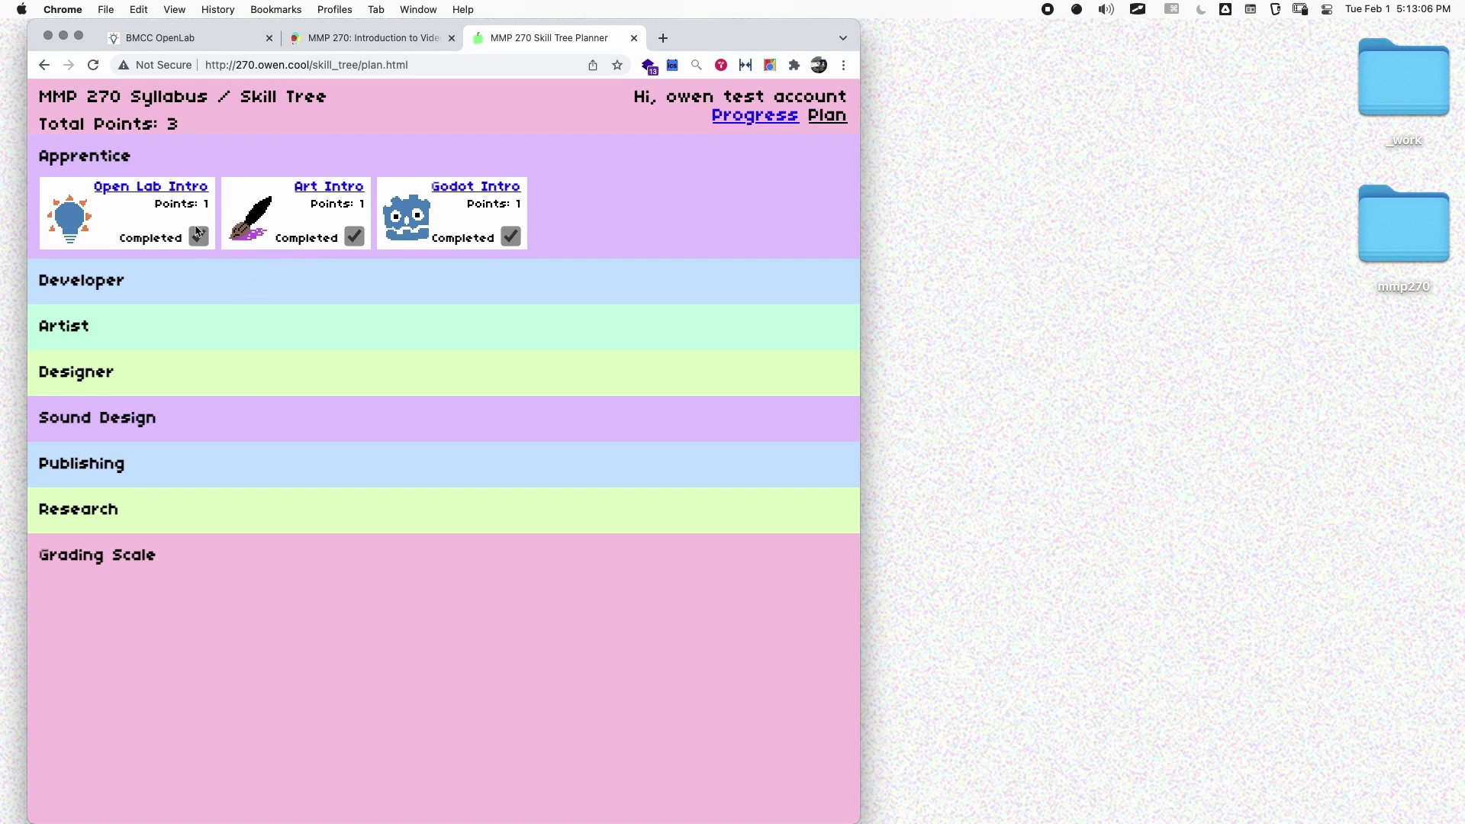
pyautogui.click(146, 164)
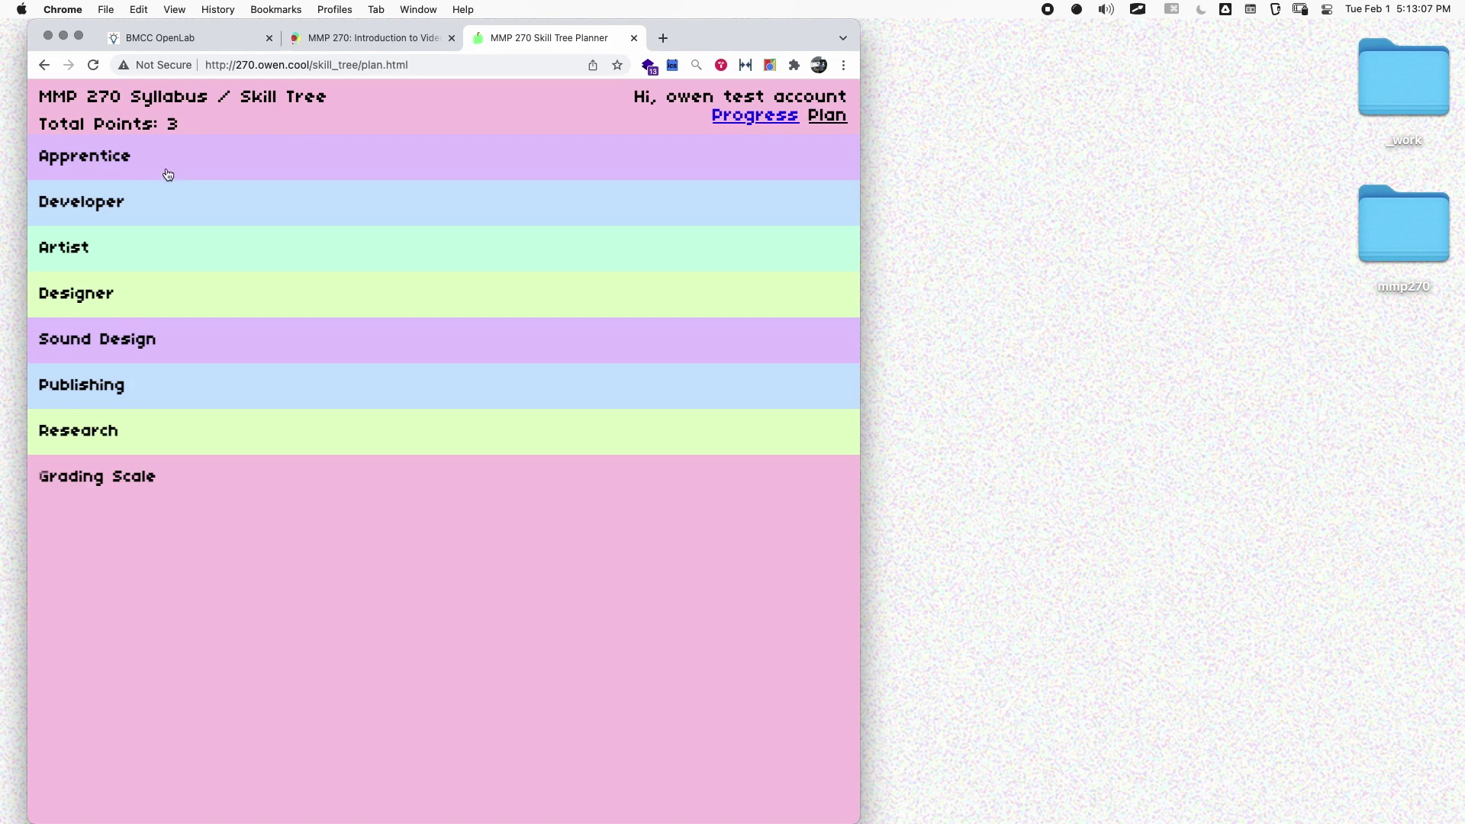
# Look at the labs offered under Developer and Artist, collapsing each section again
pyautogui.click(122, 205)
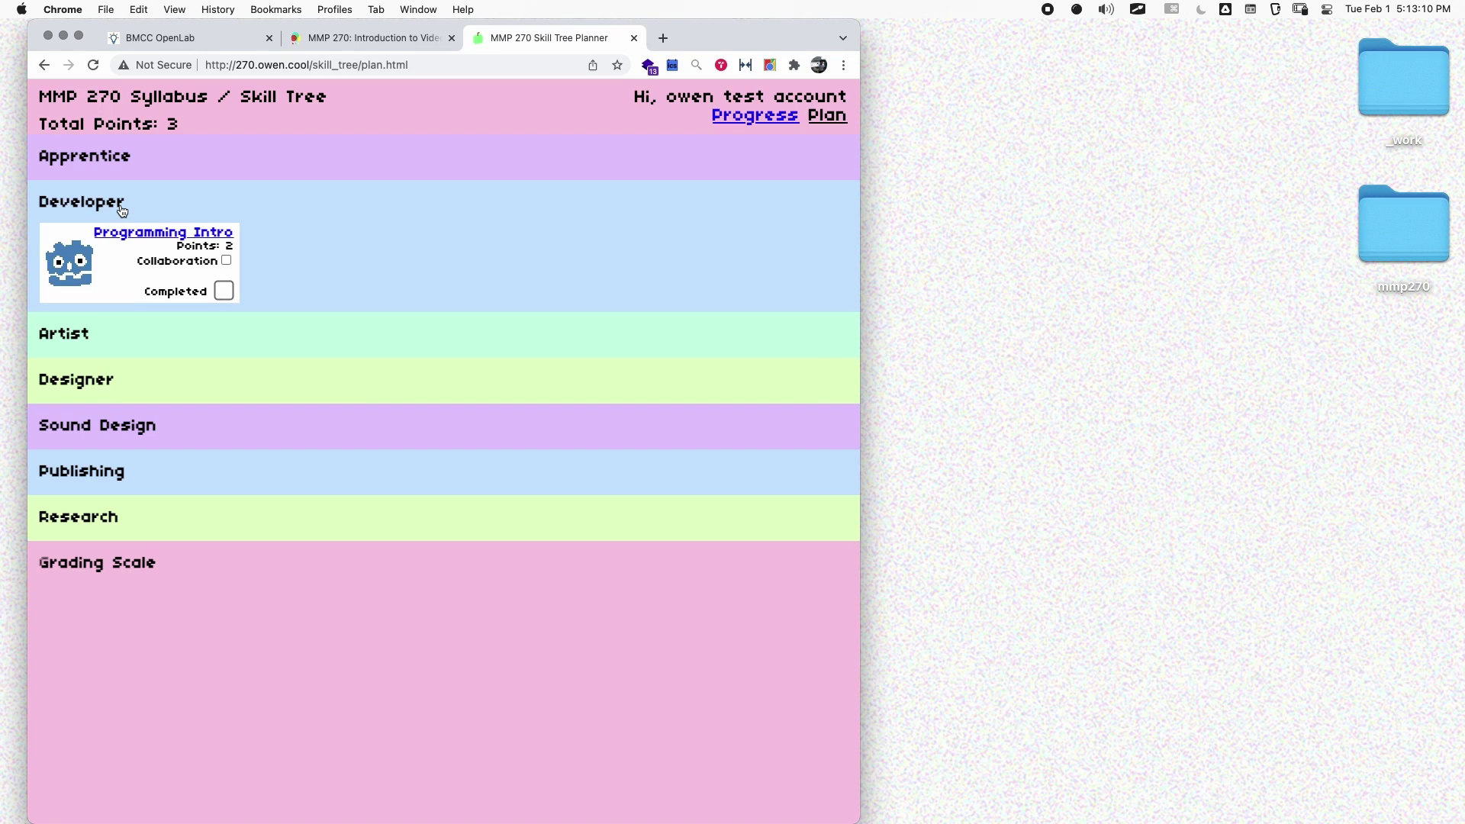
pyautogui.click(123, 210)
pyautogui.click(109, 258)
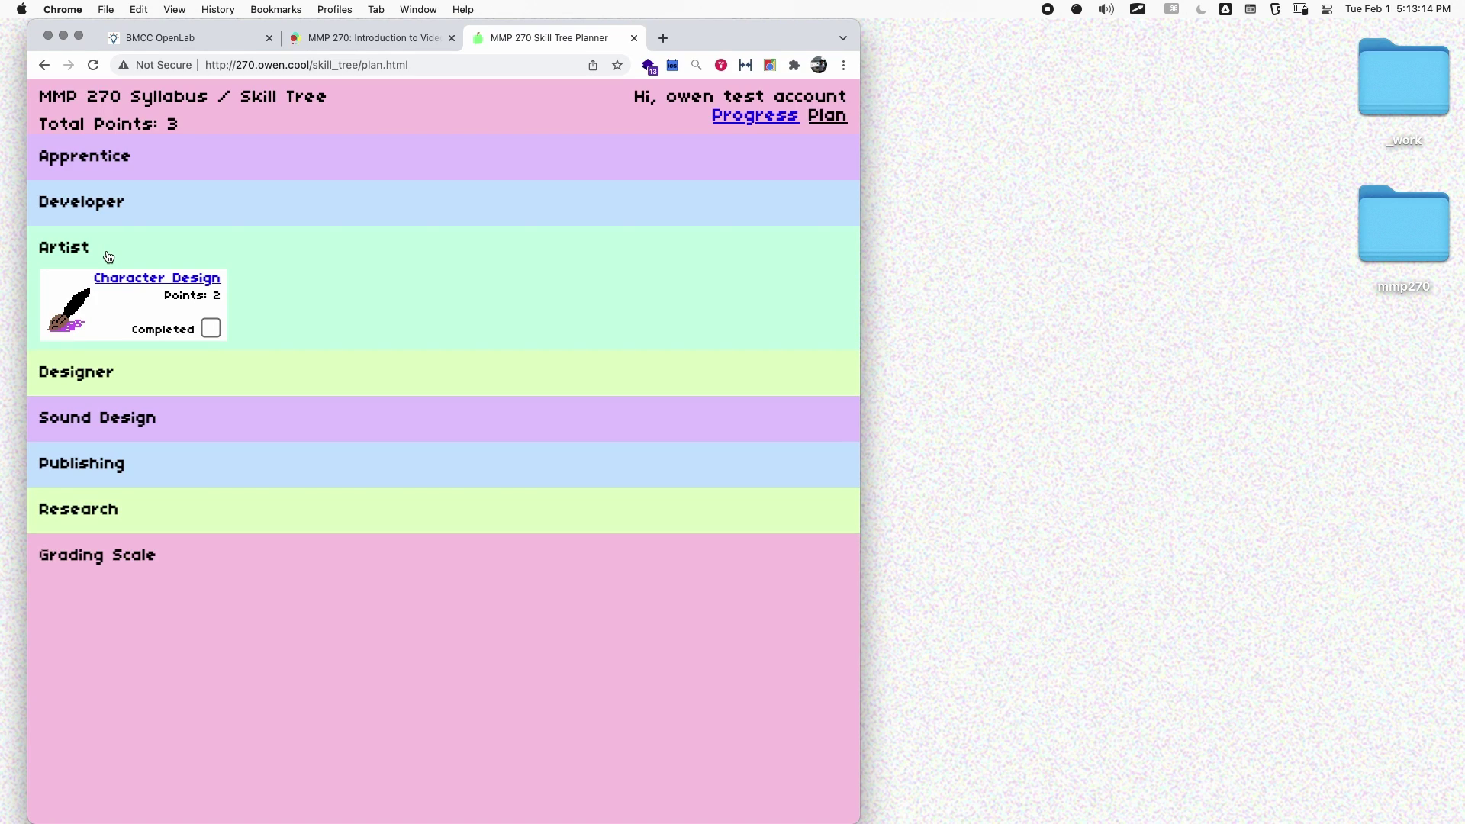
pyautogui.click(108, 257)
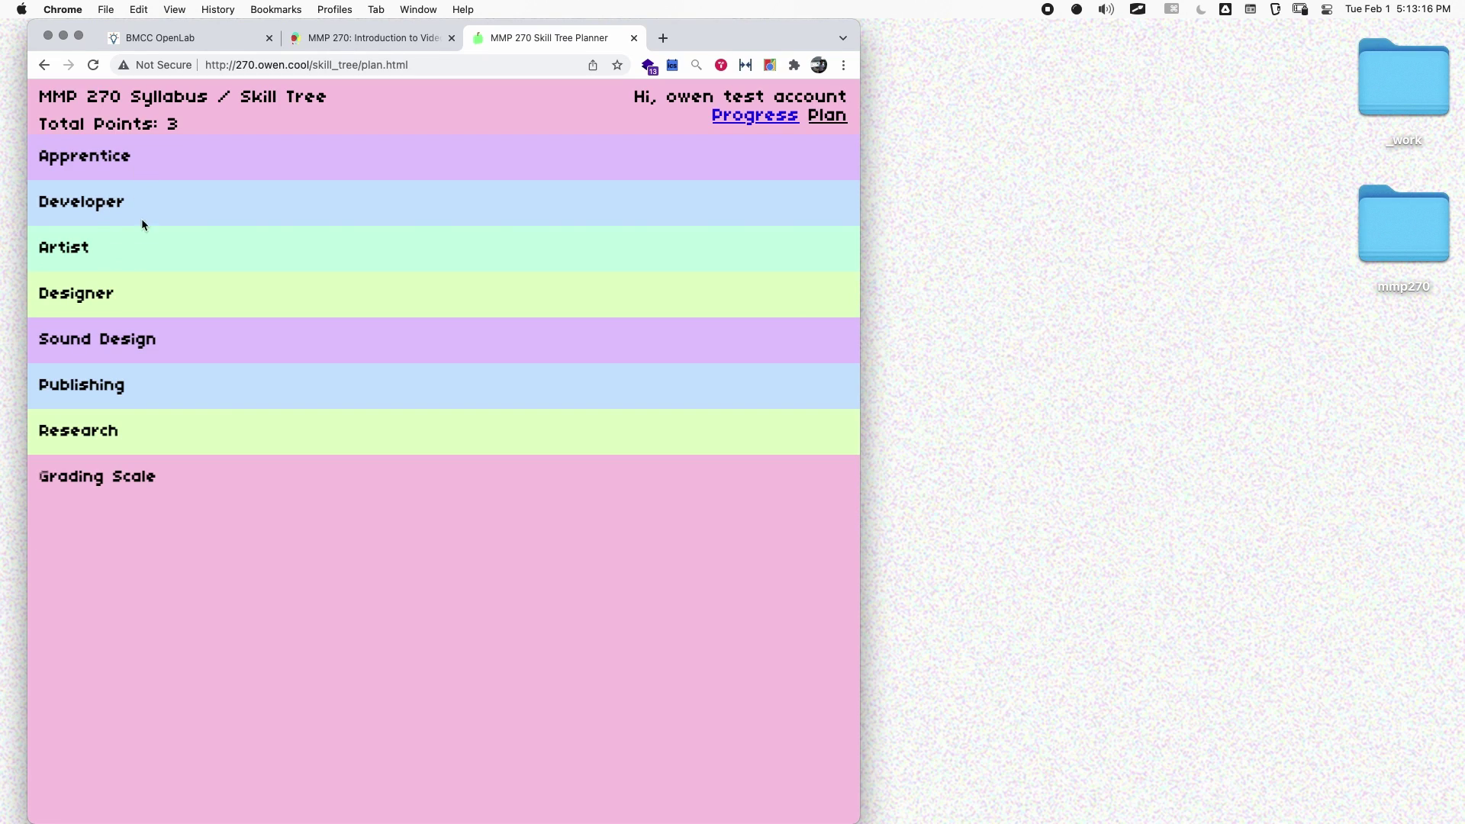
# Open the Character Design lab in the Artist section and read its video introduction and instructions
pyautogui.click(95, 243)
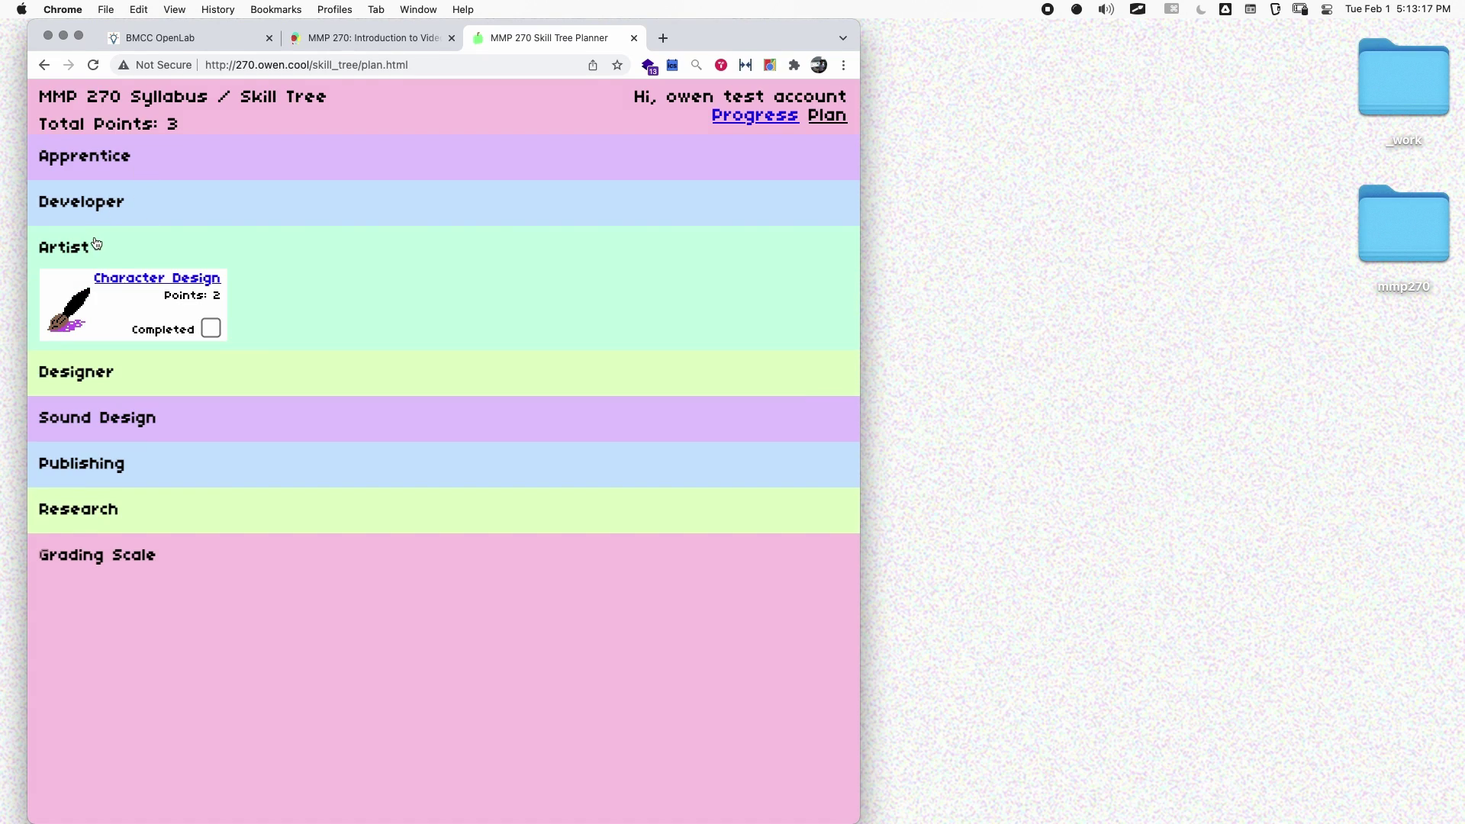
pyautogui.click(153, 280)
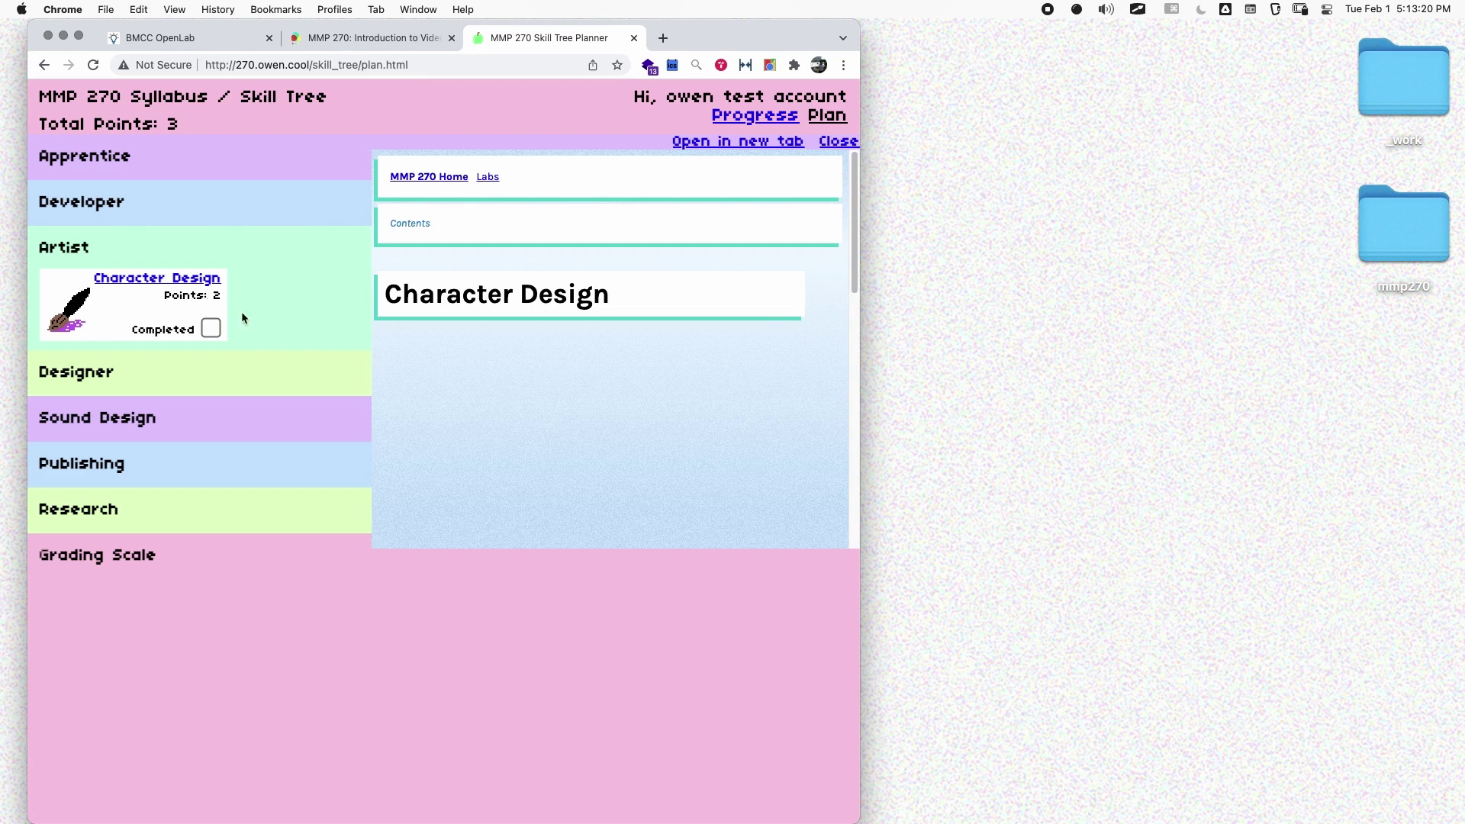
pyautogui.scroll(-3, 549, 291)
pyautogui.scroll(2, 549, 291)
pyautogui.scroll(-6, 549, 291)
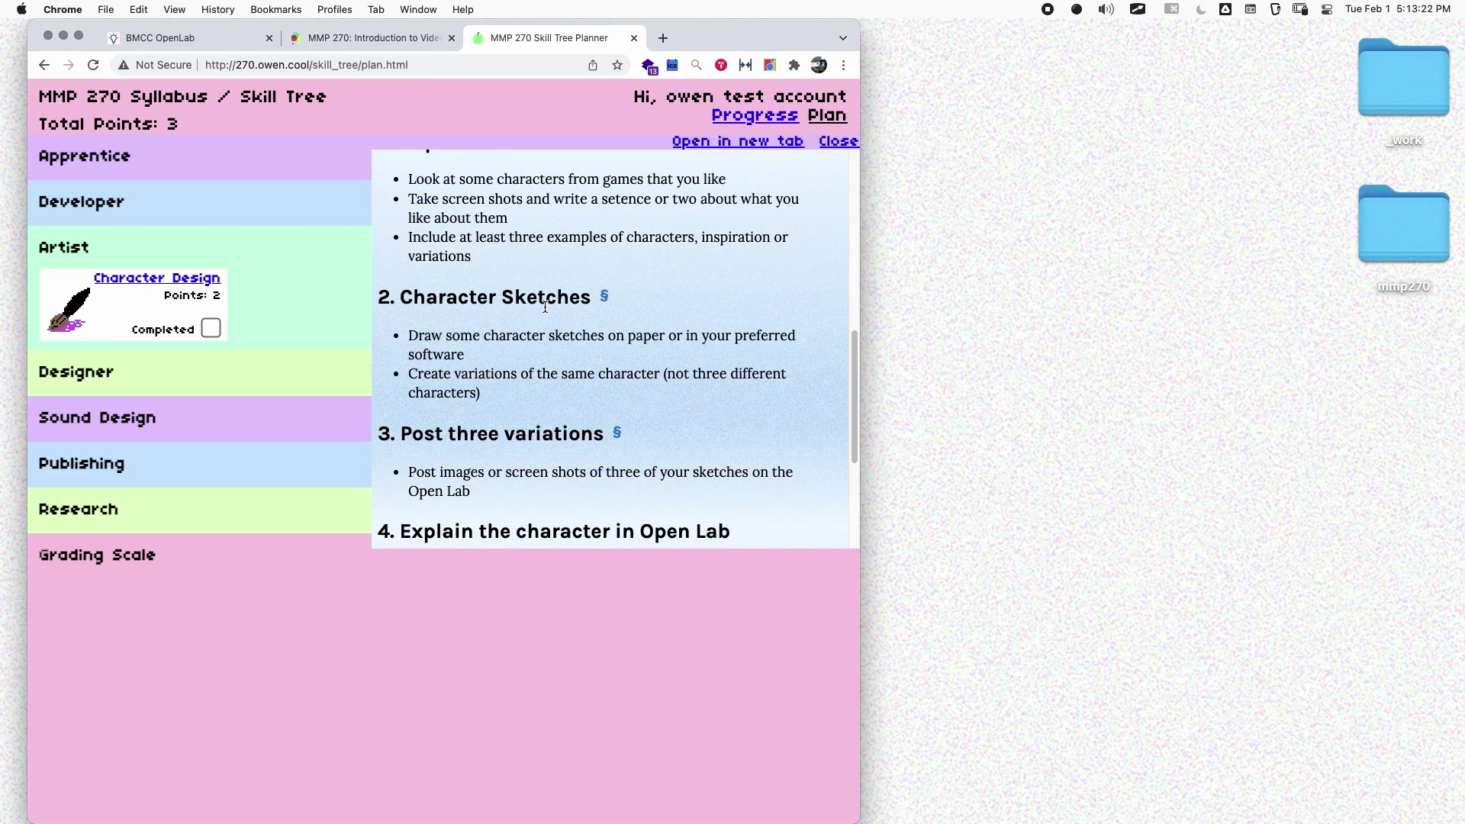
pyautogui.scroll(4, 543, 295)
pyautogui.scroll(4, 543, 294)
pyautogui.scroll(-4, 564, 302)
pyautogui.scroll(1, 569, 306)
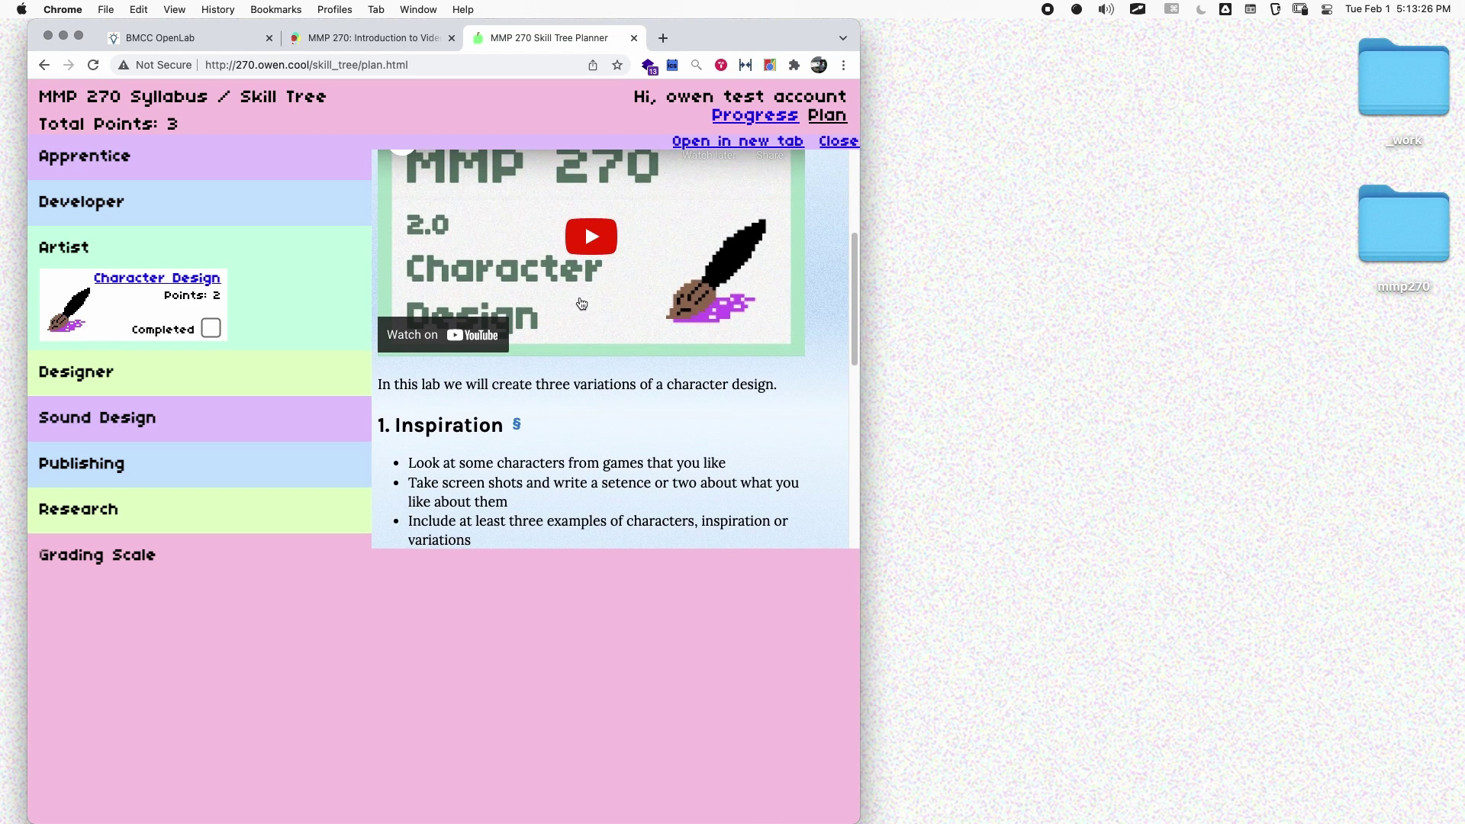
pyautogui.scroll(2, 582, 304)
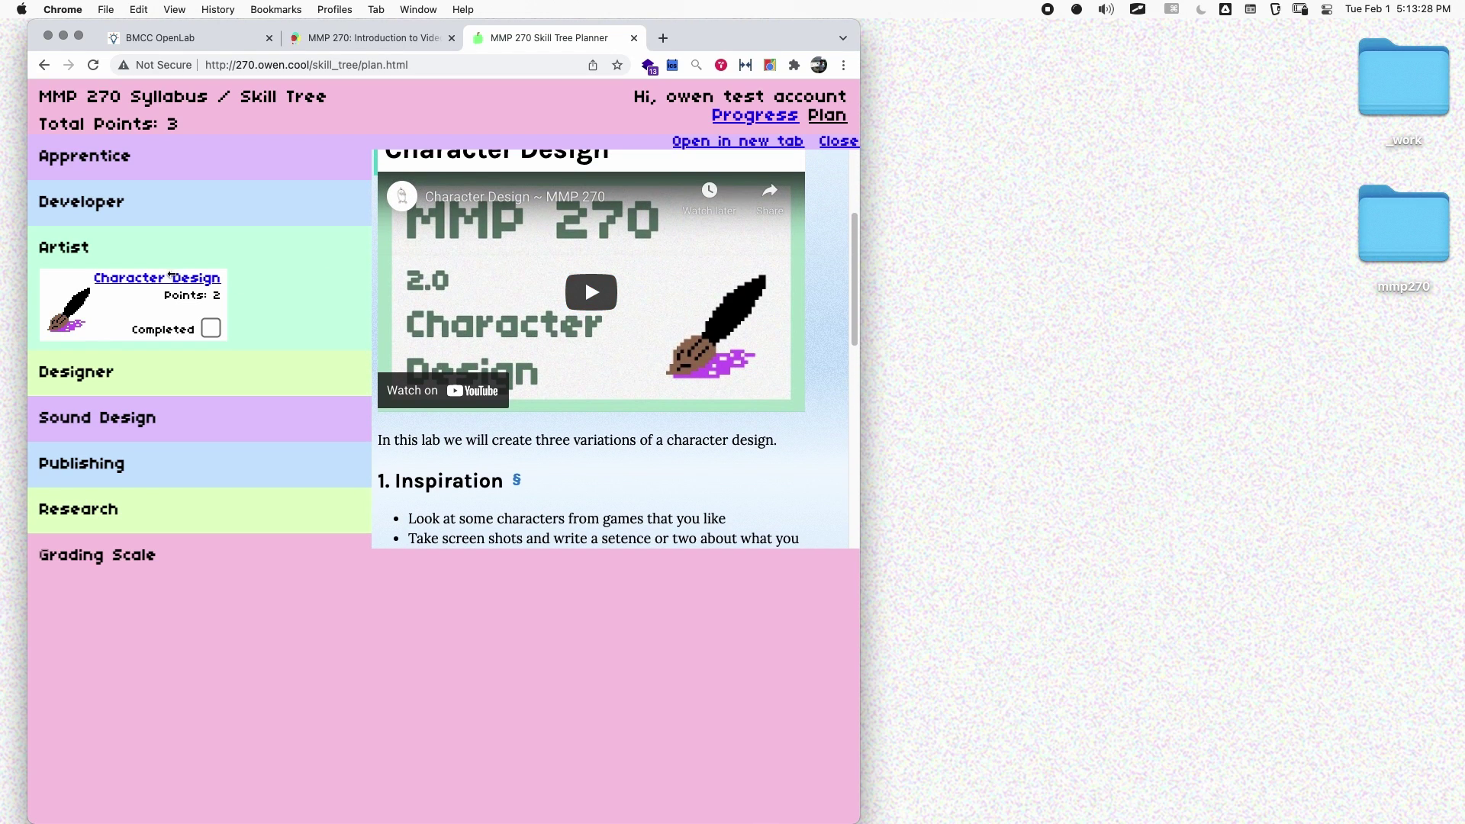
# Close the Character Design lab and mark Character Design and Character Animation as completed
pyautogui.click(839, 141)
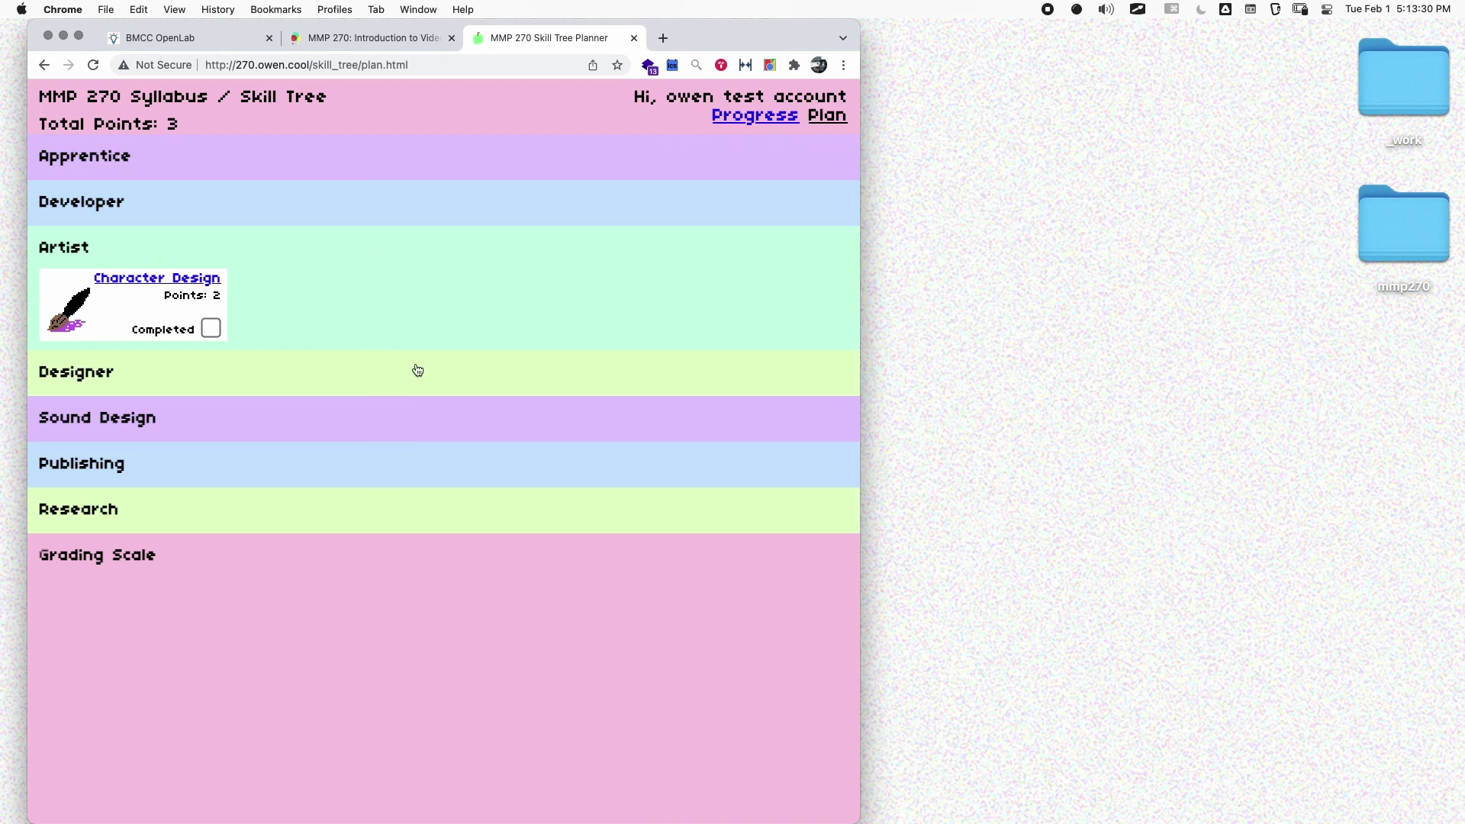
pyautogui.click(211, 328)
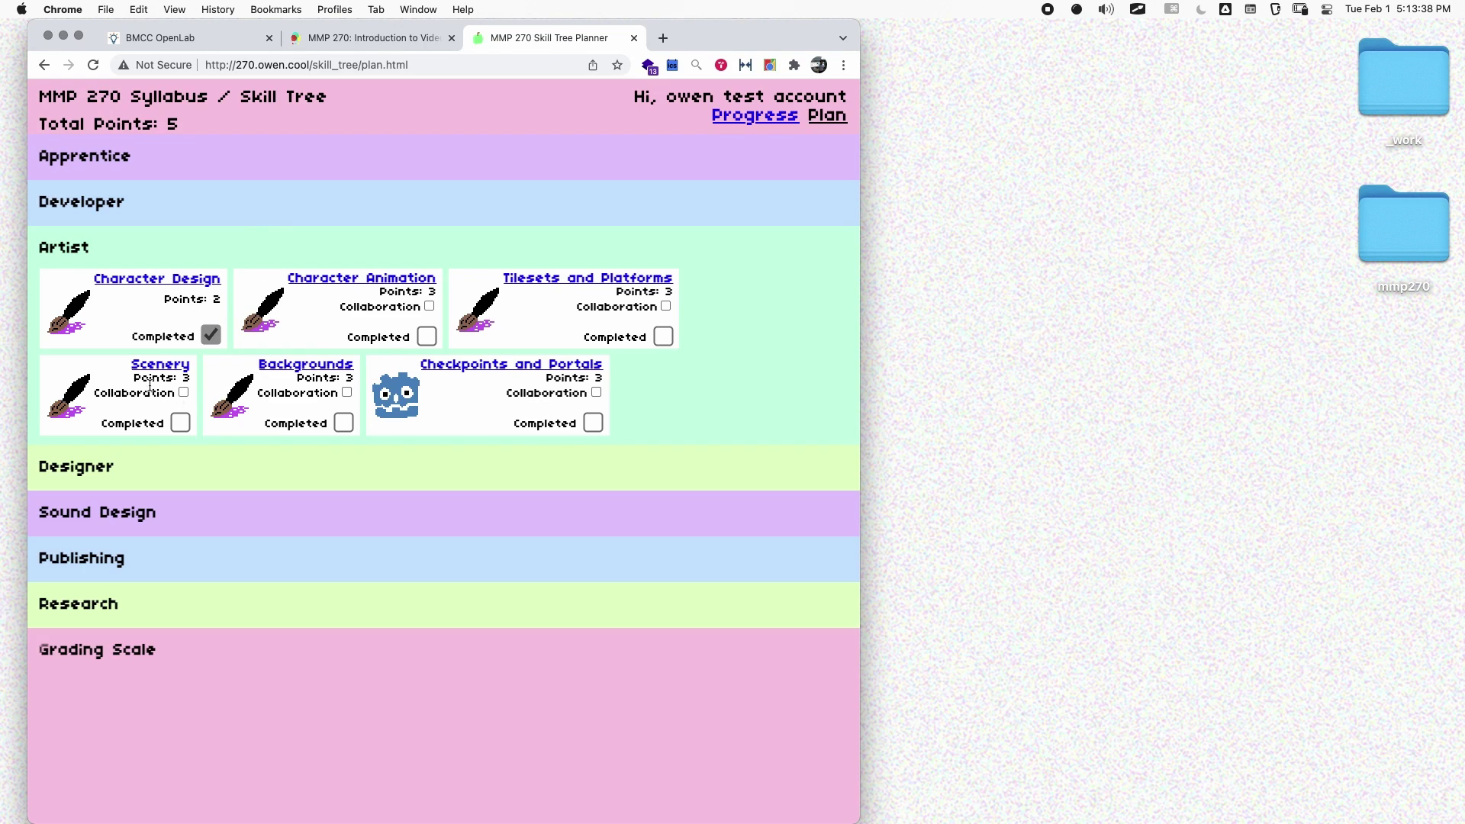
pyautogui.click(426, 337)
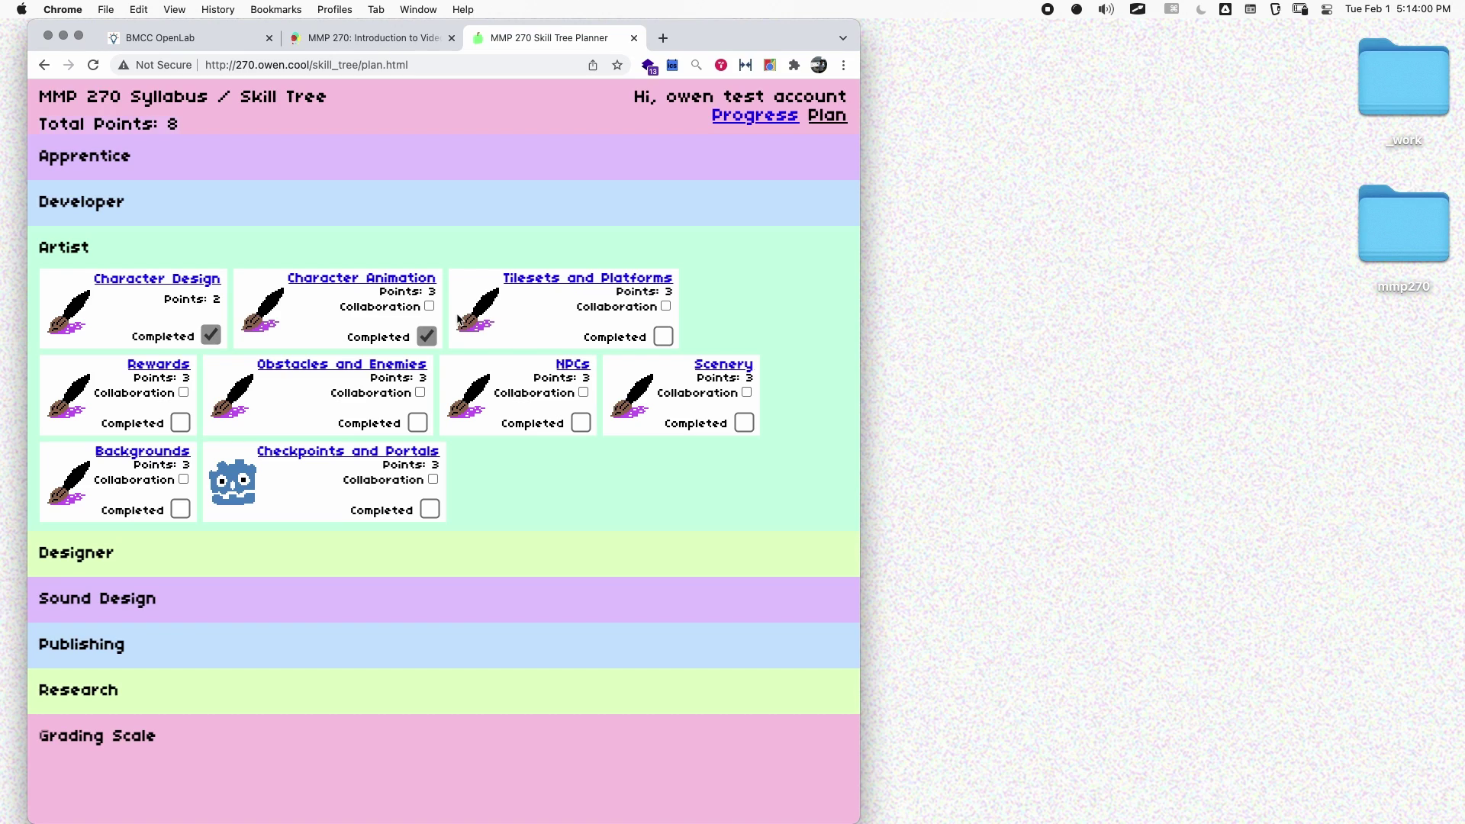
# Mark Tilesets and Platforms, Rewards, Obstacles and Enemies, Scenery, and Backgrounds as completed, and collapse the Artist section
pyautogui.click(664, 337)
pyautogui.click(182, 423)
pyautogui.click(417, 423)
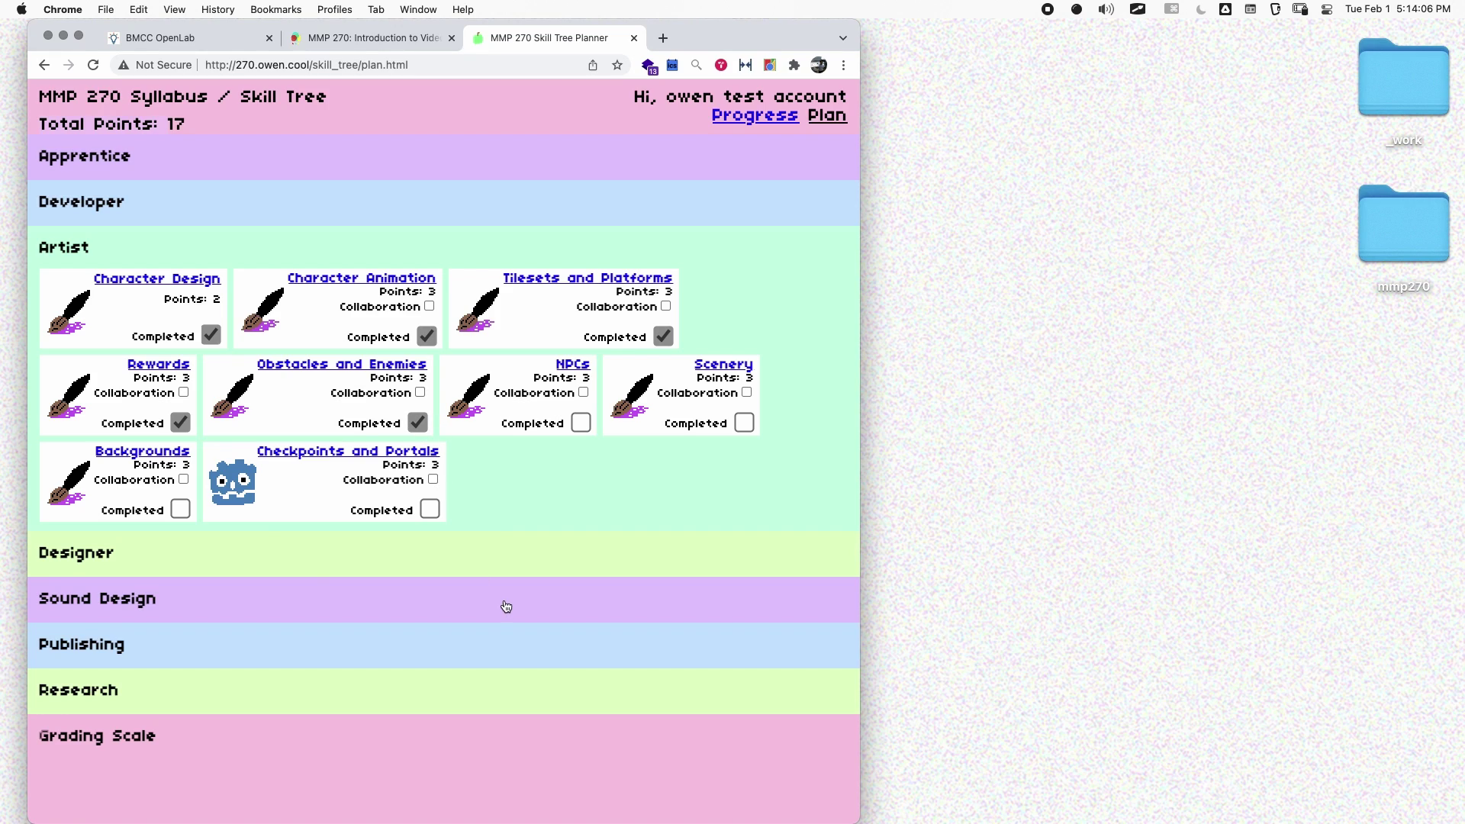
pyautogui.click(745, 424)
pyautogui.click(181, 517)
pyautogui.moveTo(92, 393); pyautogui.dragTo(126, 394)
pyautogui.click(194, 257)
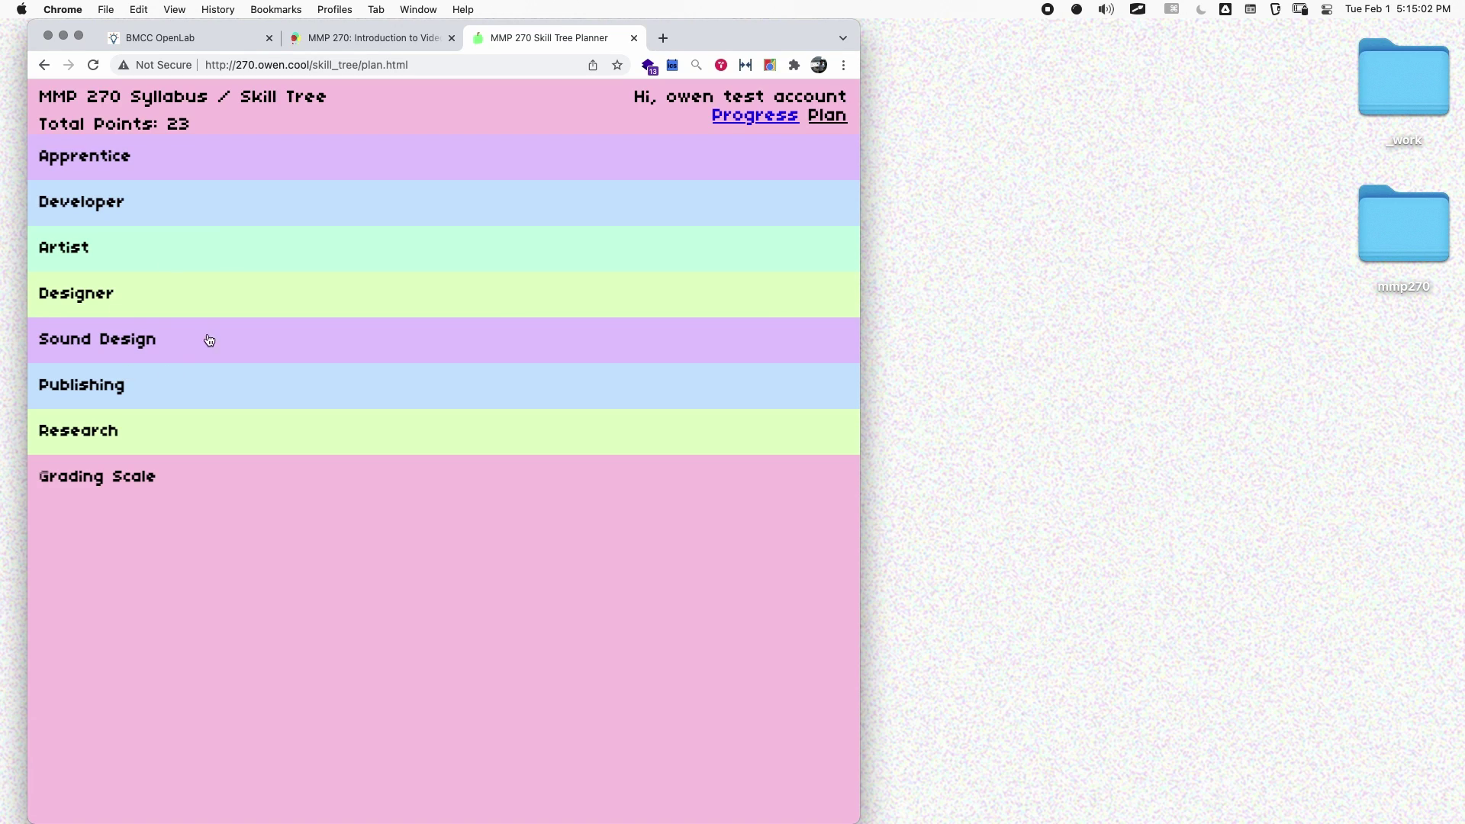
# Mark Exporting a Build, Publishing on Itch.io and User Testing as completed under Publishing, and collapse the section
pyautogui.click(163, 392)
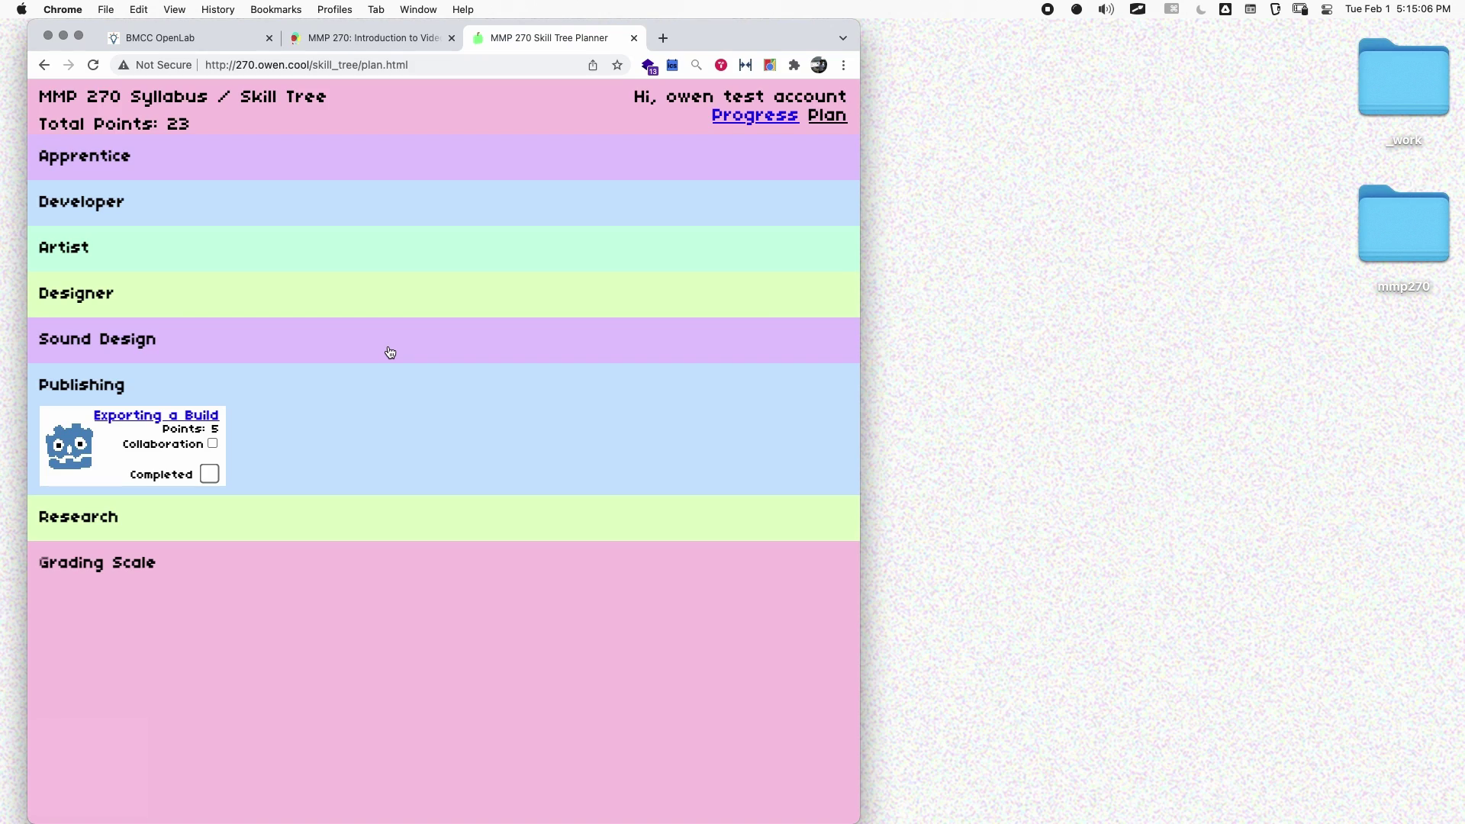
pyautogui.click(216, 482)
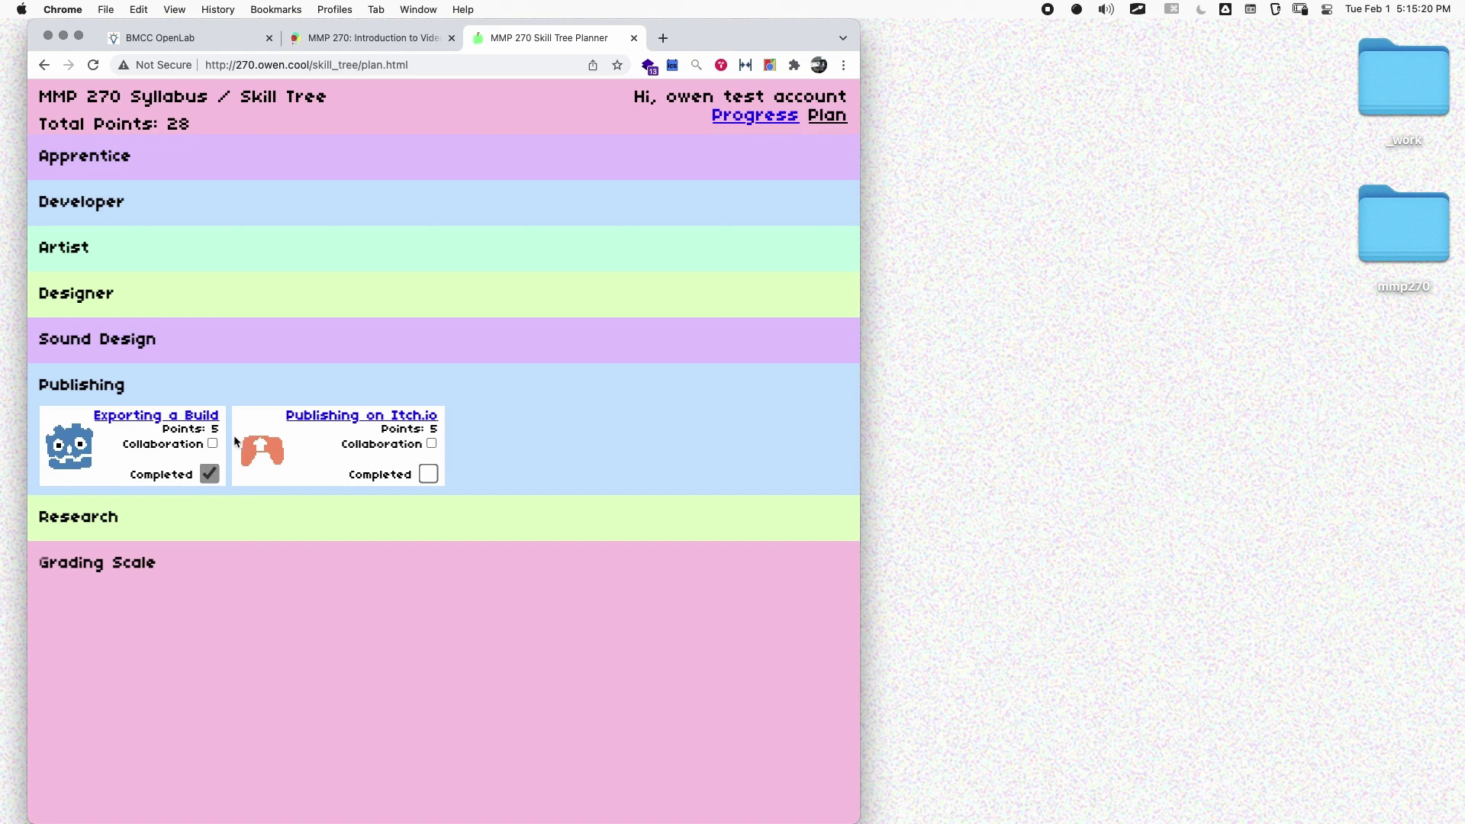
pyautogui.click(429, 473)
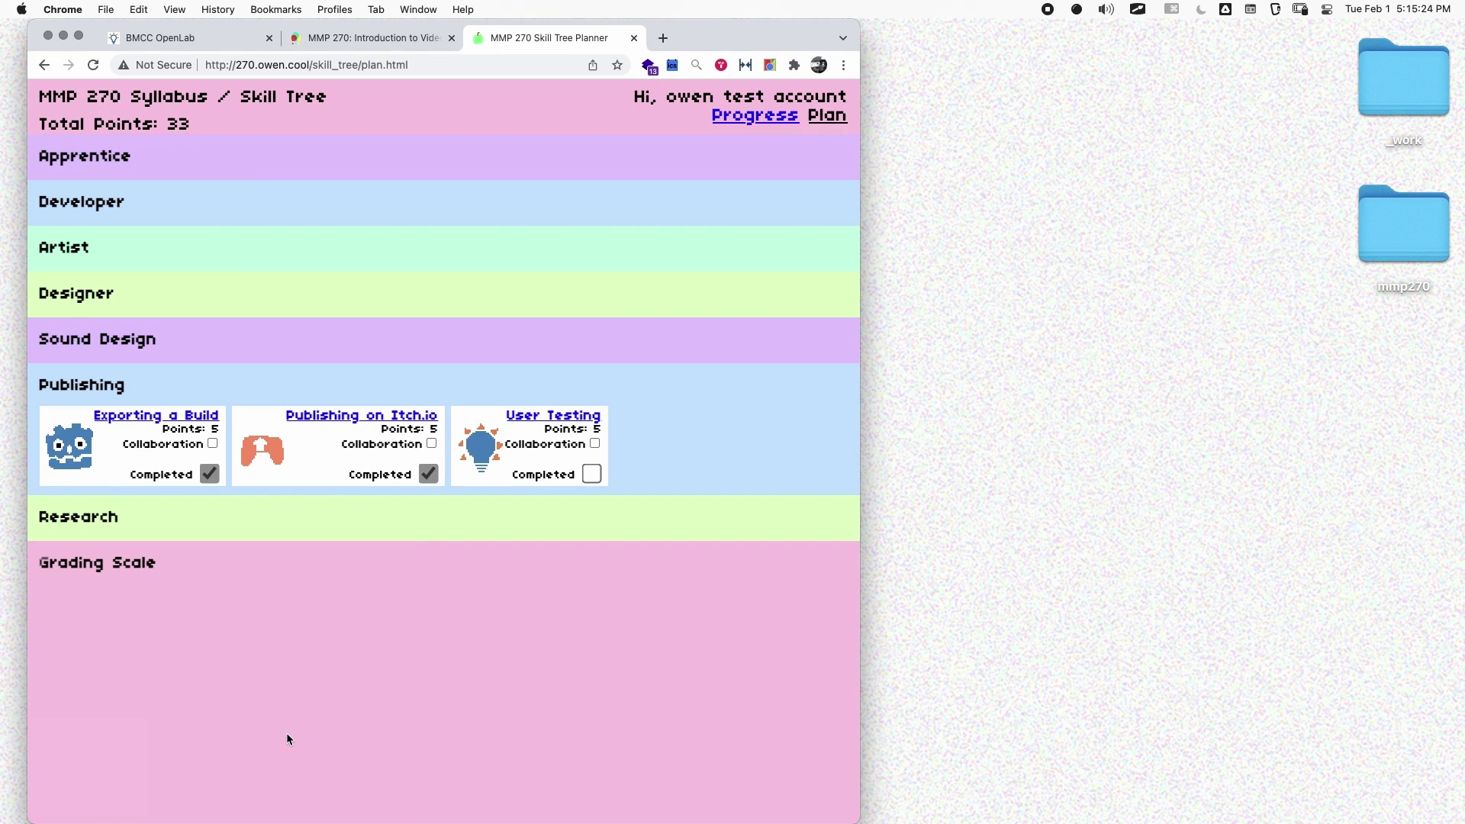
pyautogui.click(591, 474)
pyautogui.click(173, 385)
# Mark Gameplay Sound Effects and Background Music as completed under Sound Design, and collapse the section
pyautogui.click(198, 340)
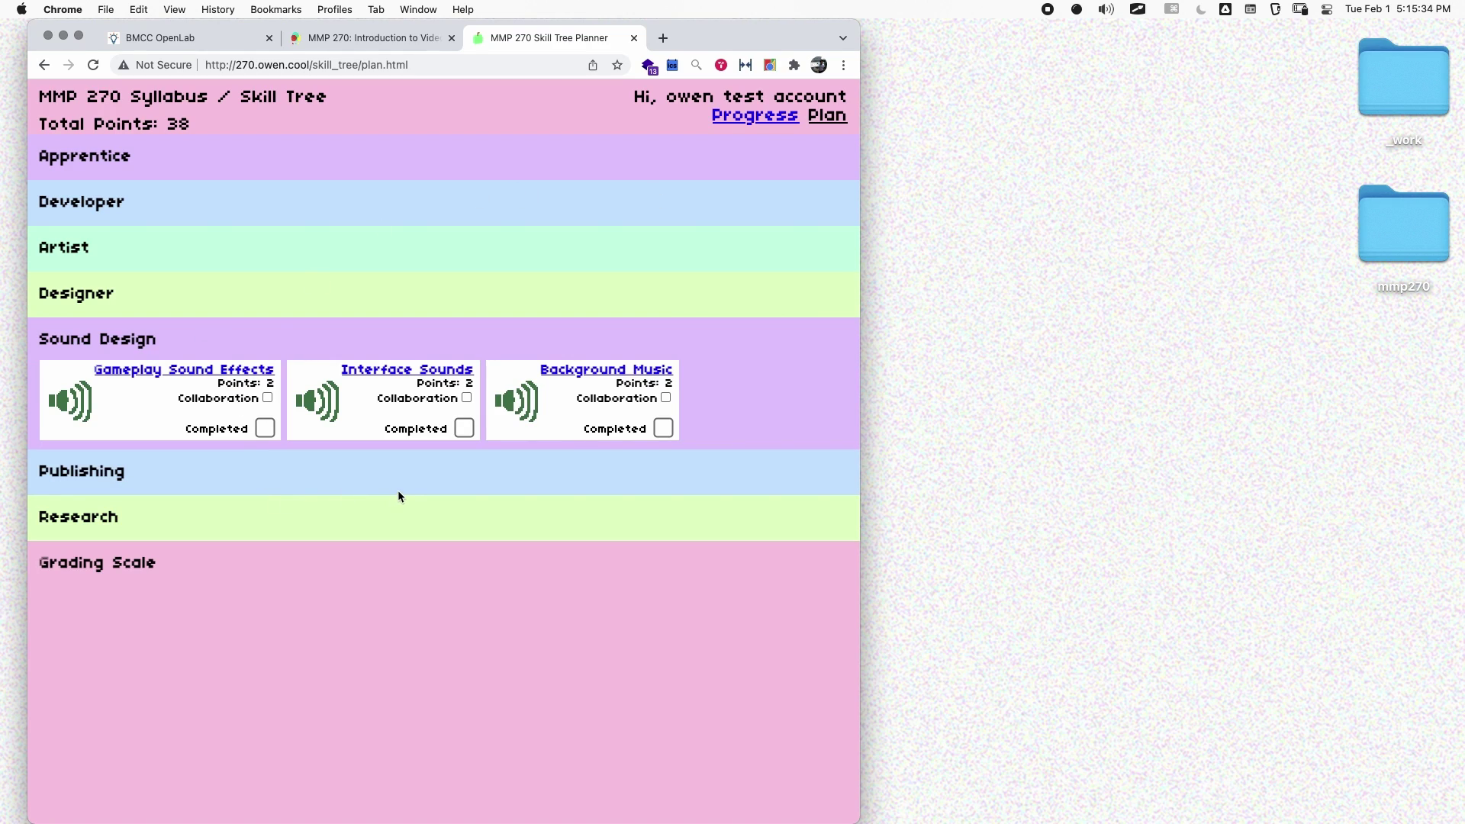
pyautogui.click(269, 432)
pyautogui.click(663, 428)
pyautogui.click(194, 342)
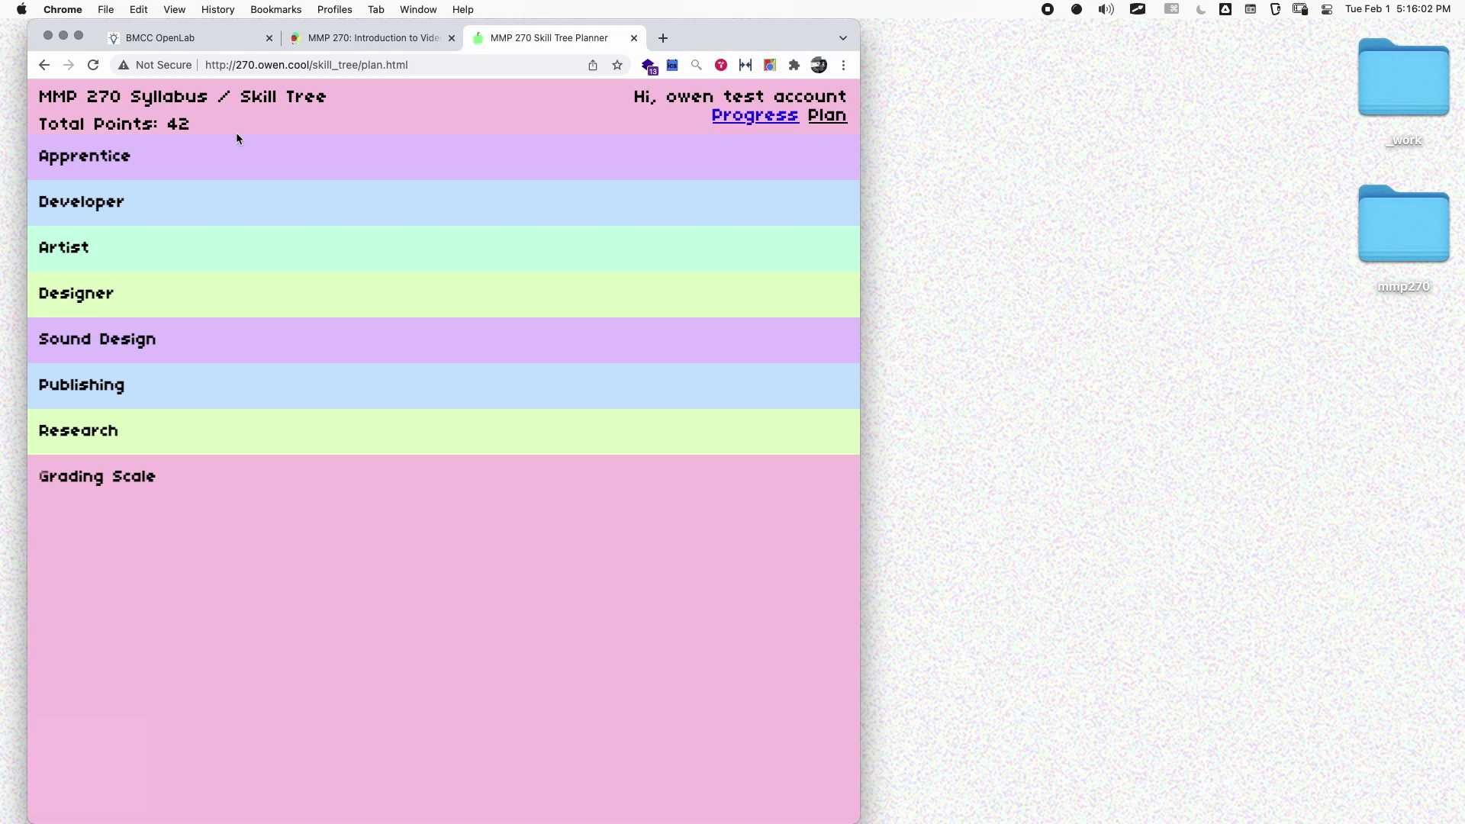
# Review the Artist labs, switch the completion of Tilesets and Platforms off and on again, and collapse the section
pyautogui.click(99, 263)
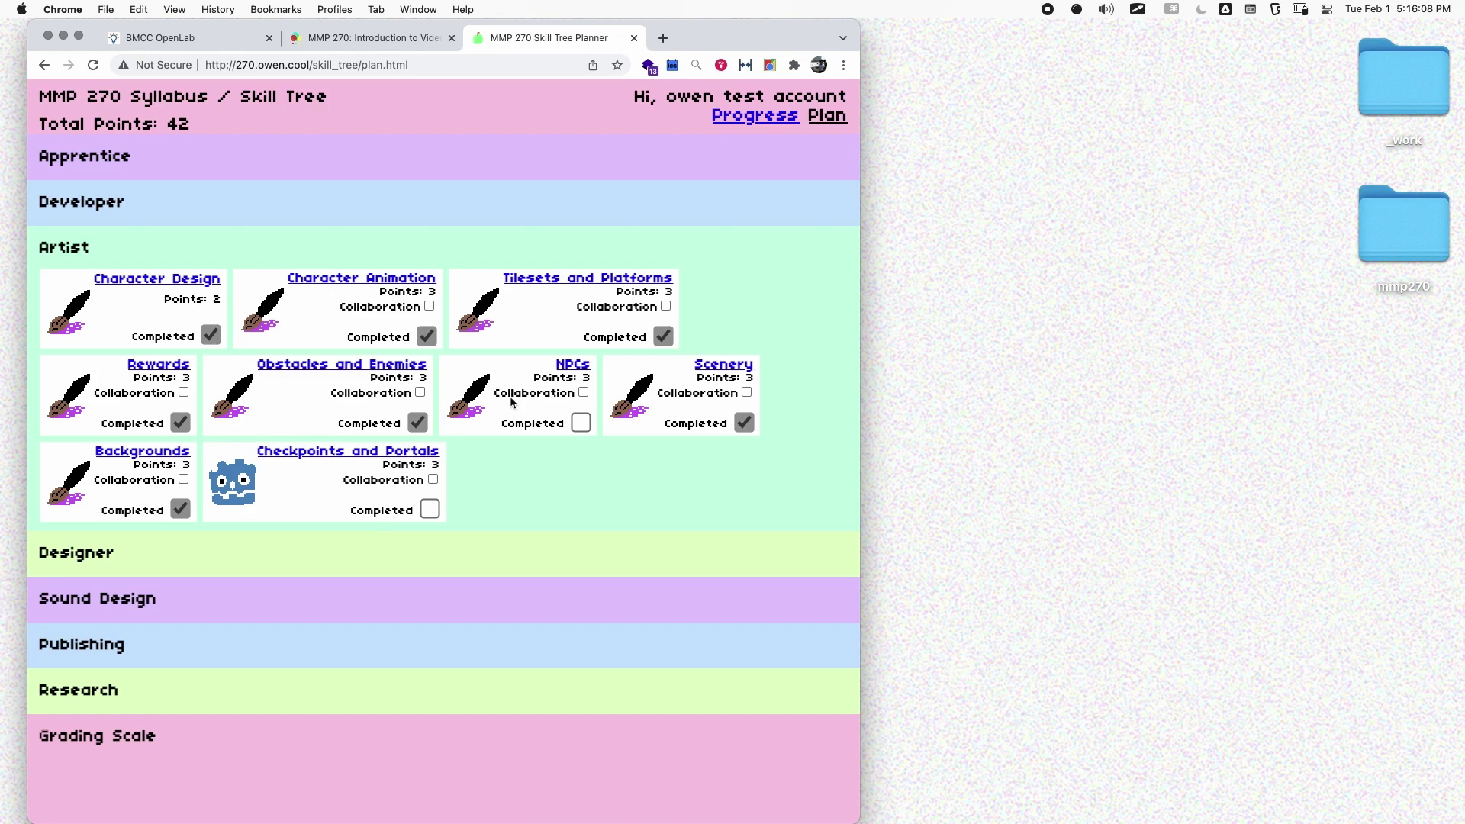
pyautogui.click(664, 337)
pyautogui.click(663, 336)
pyautogui.click(185, 249)
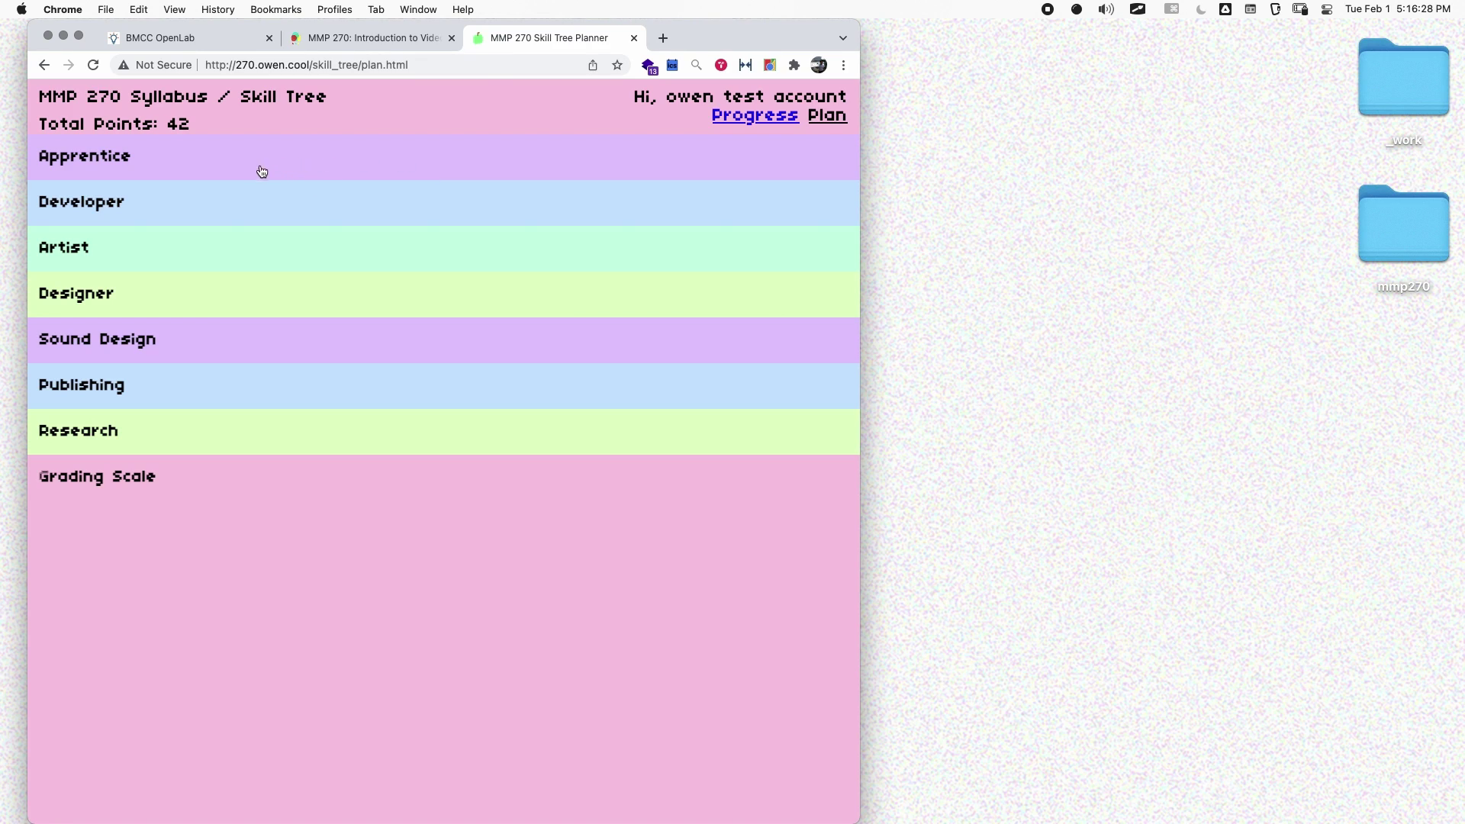
# Expand the Apprentice, Artist, Sound Design and Publishing sections and review all the labs chosen in the plan
pyautogui.click(187, 174)
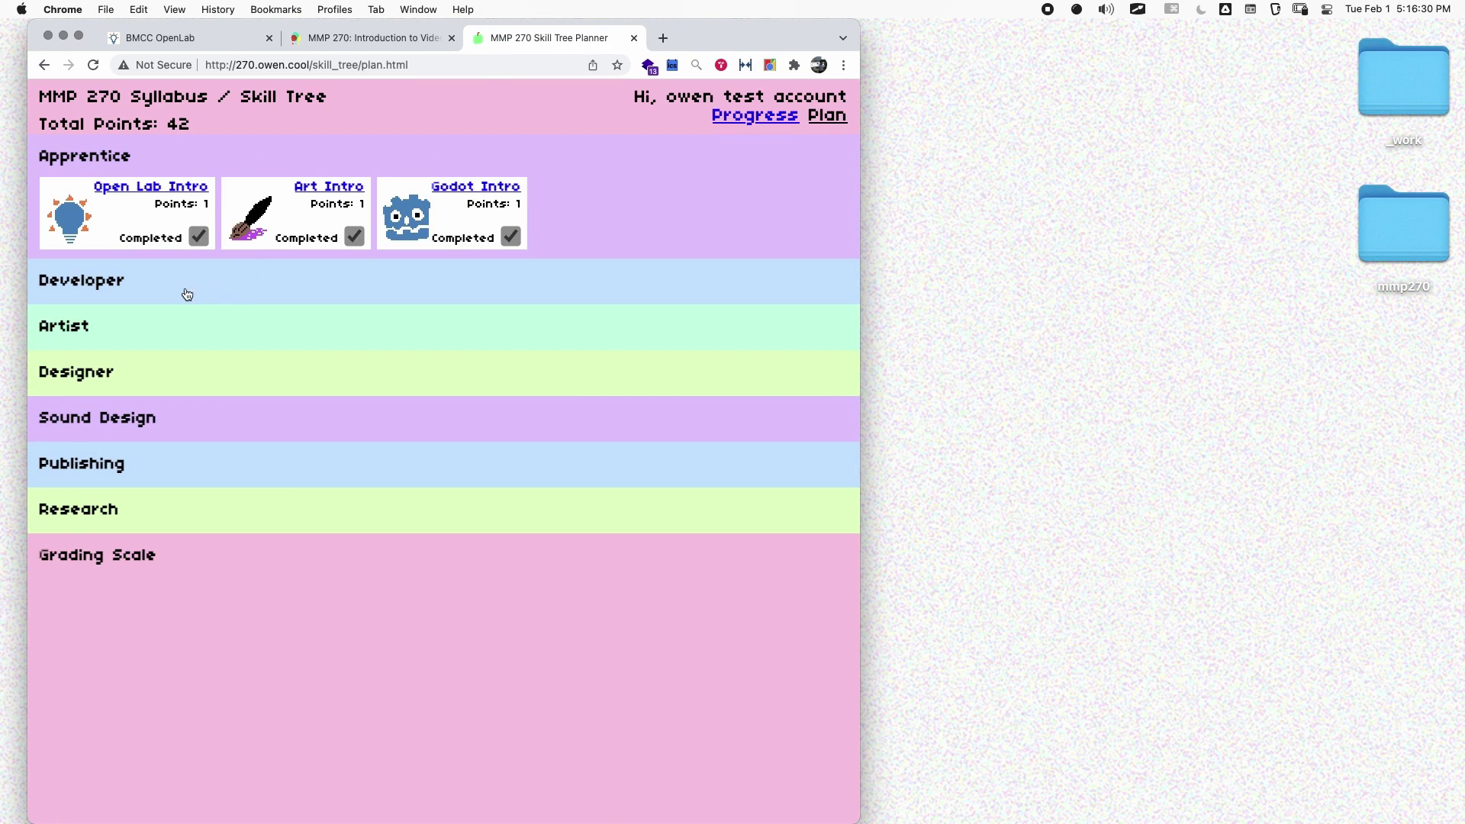
pyautogui.click(156, 324)
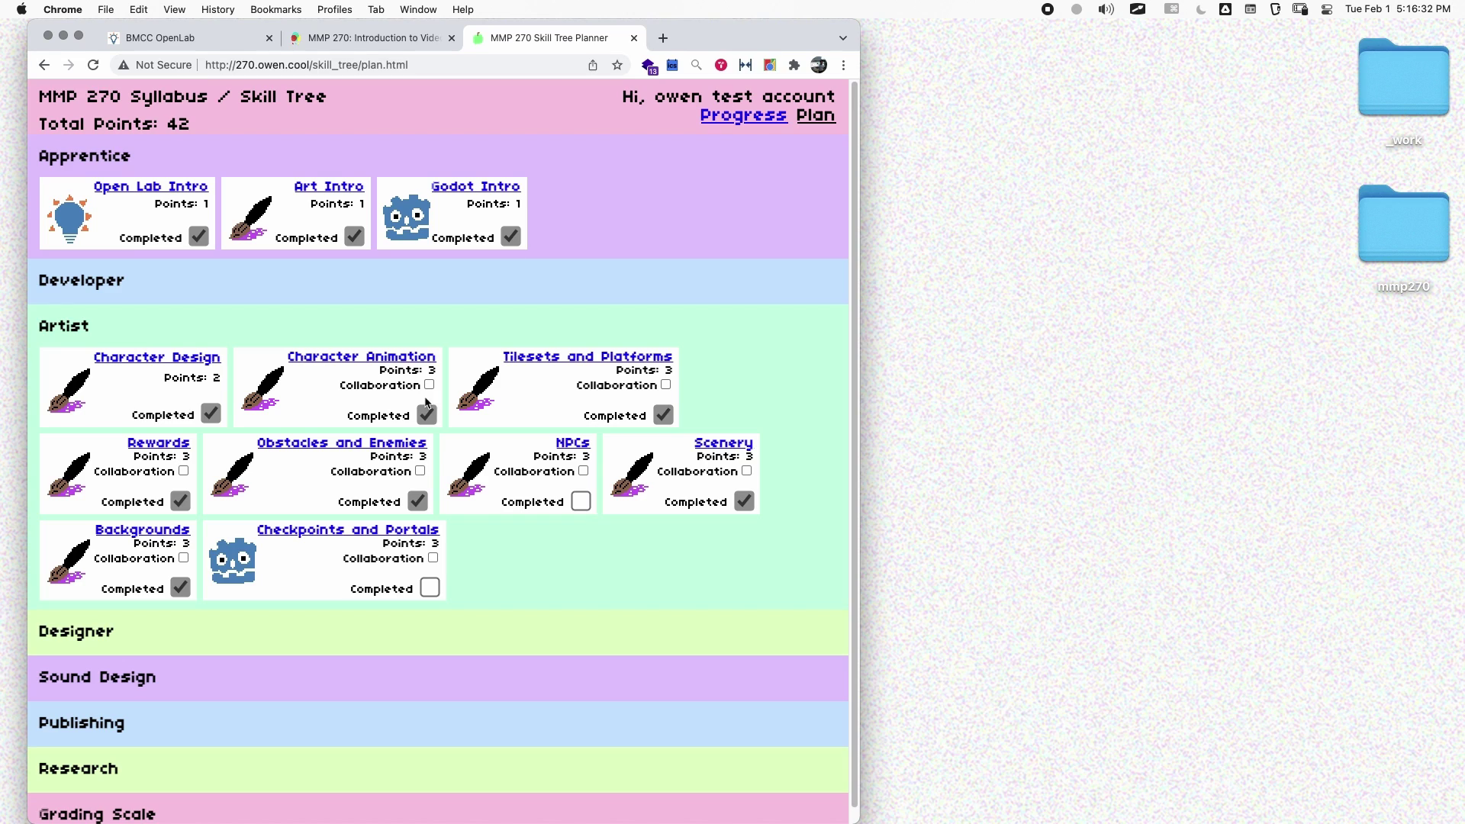
pyautogui.click(194, 637)
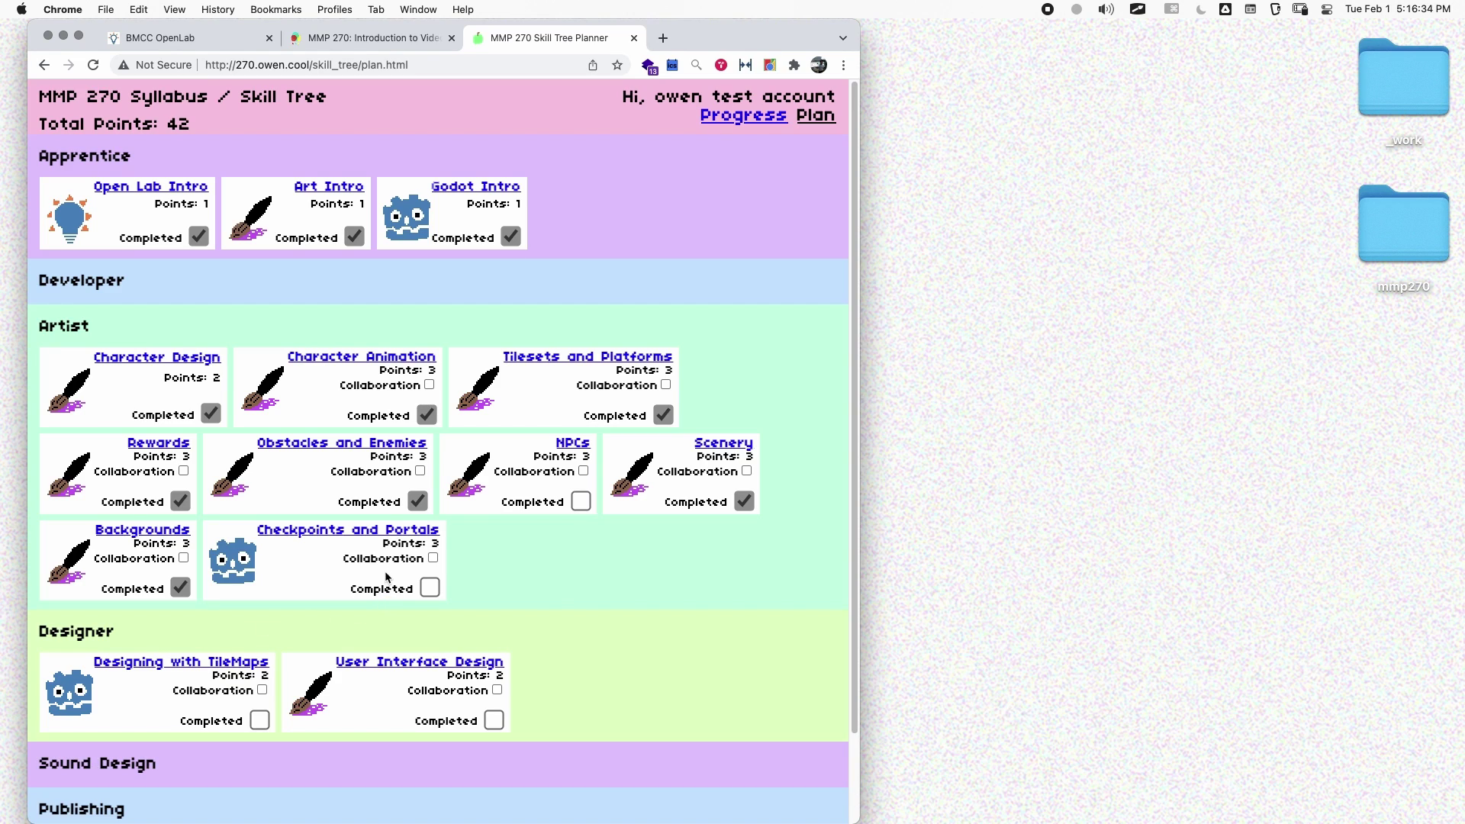
pyautogui.click(189, 635)
pyautogui.click(183, 716)
pyautogui.click(191, 687)
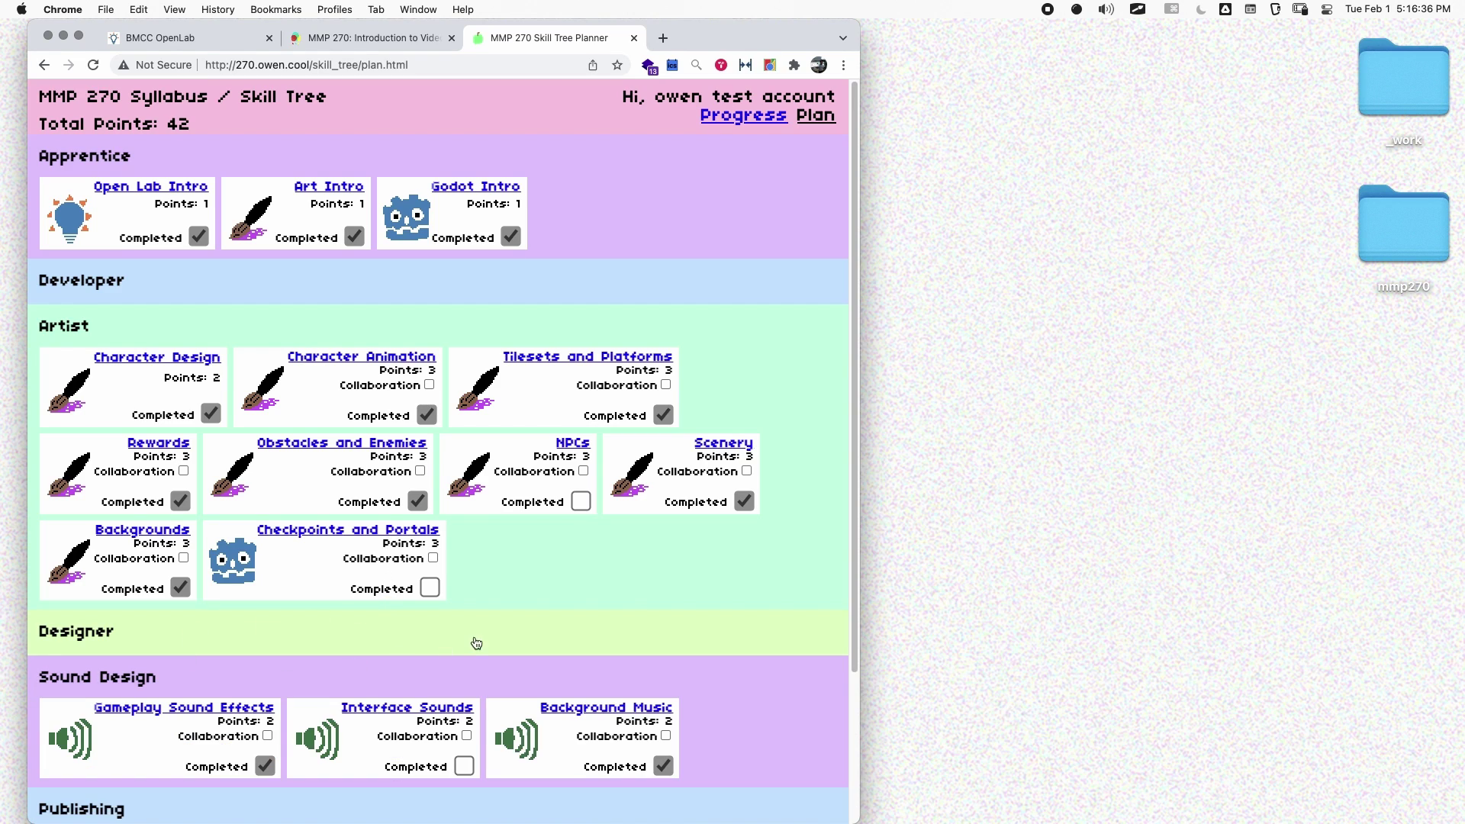
pyautogui.scroll(-3, 473, 638)
pyautogui.scroll(3, 476, 630)
pyautogui.scroll(-3, 478, 628)
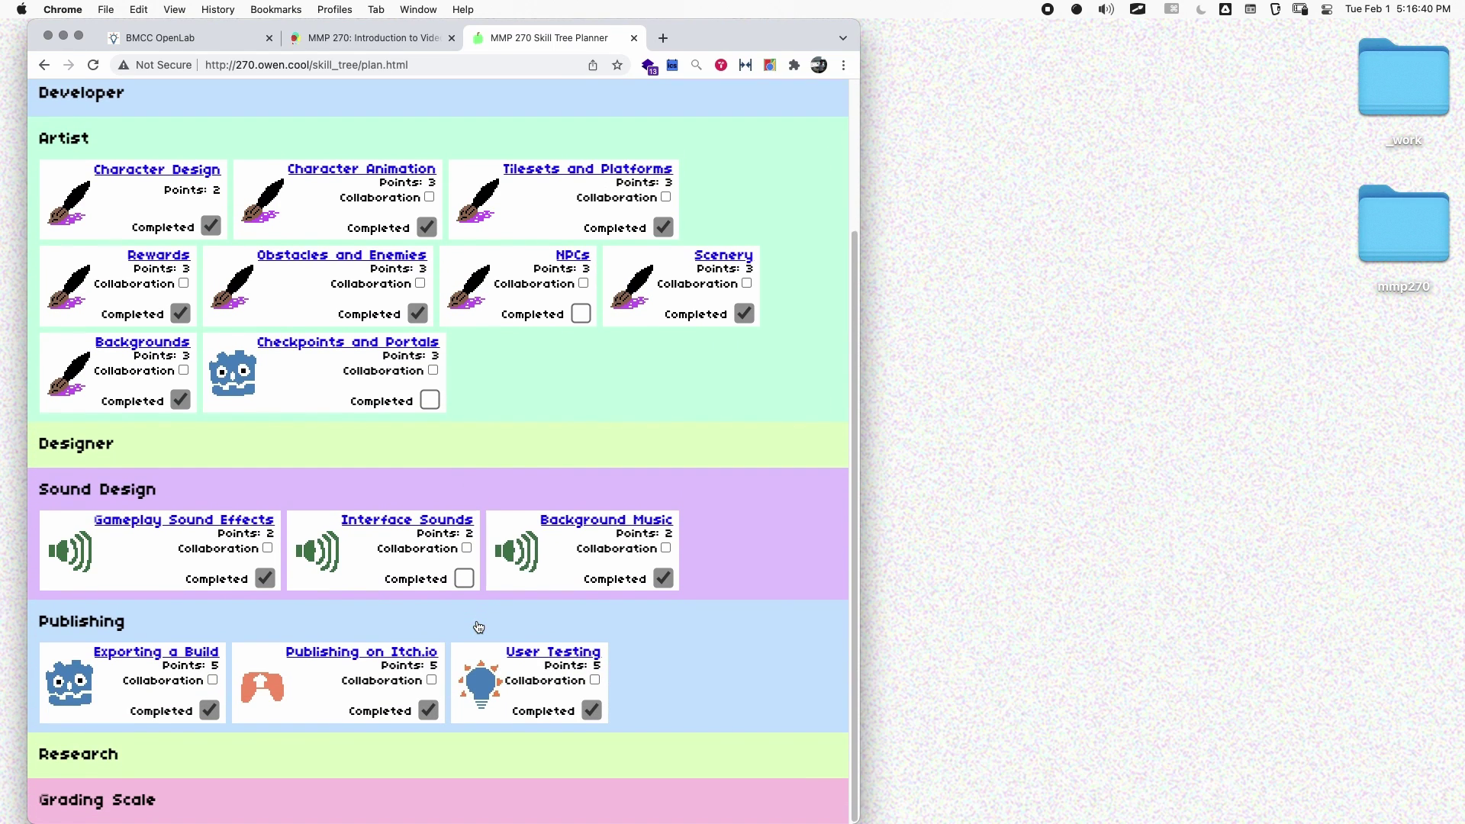
pyautogui.scroll(3, 479, 627)
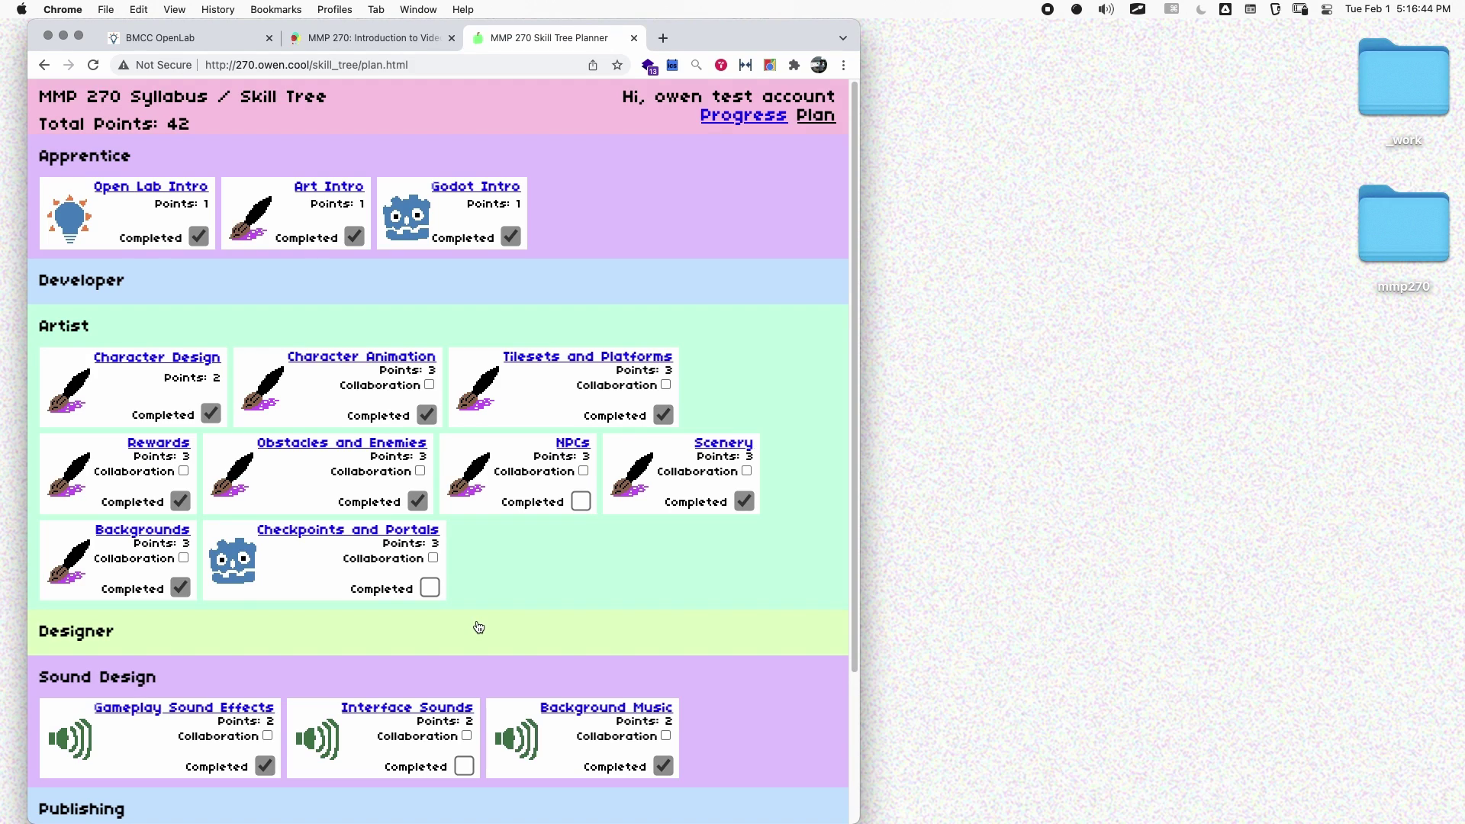
# Collapse the Sound Design and Publishing sections, leaving Apprentice and Artist expanded
pyautogui.click(93, 684)
pyautogui.scroll(-2, 140, 612)
pyautogui.click(140, 615)
pyautogui.scroll(1, 238, 586)
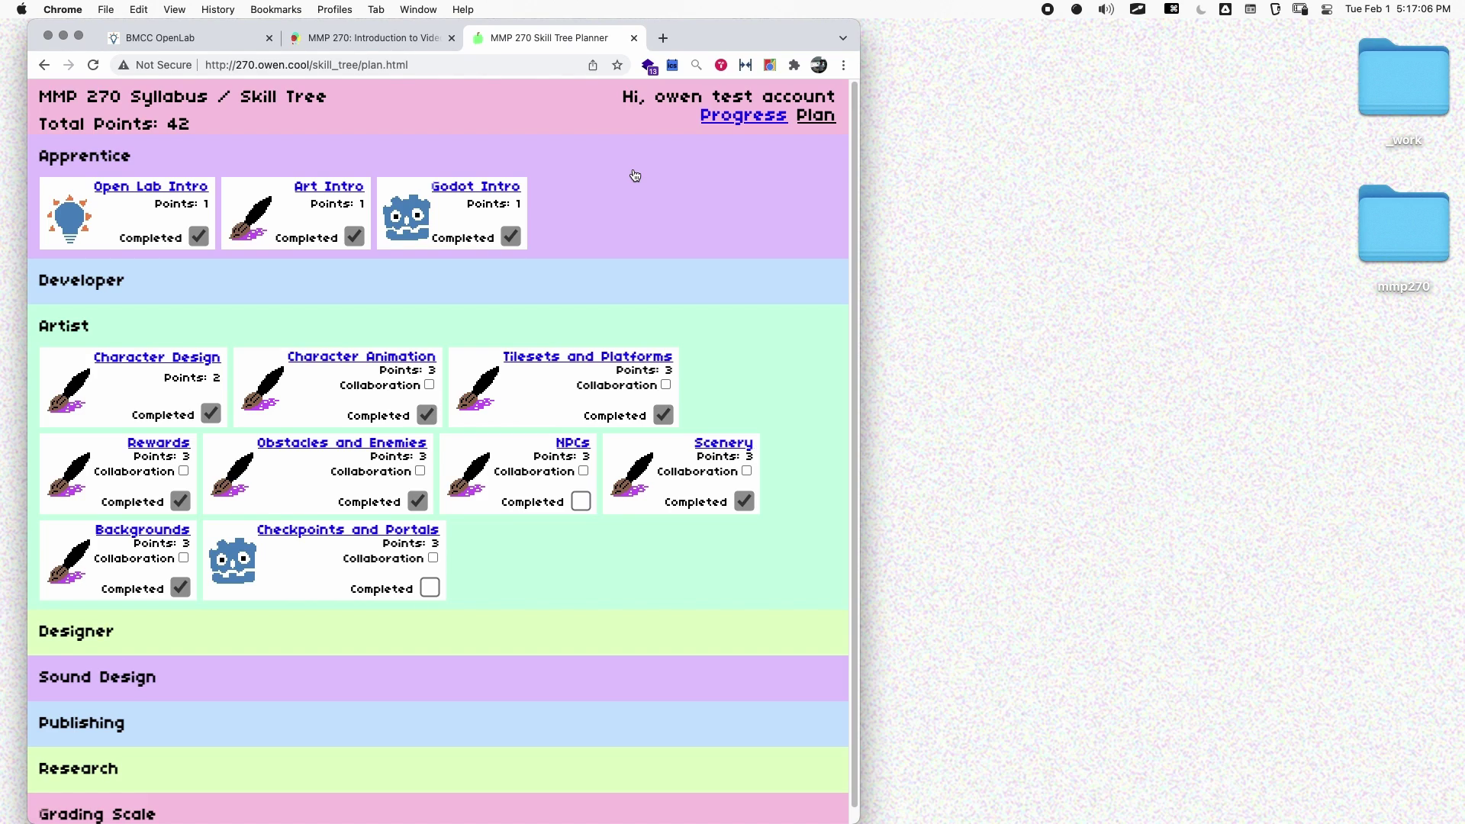
# Capture a window screenshot of the plan with the Apprentice and Artist sections expanded
pyautogui.press('super+shift+4')
pyautogui.press('space')
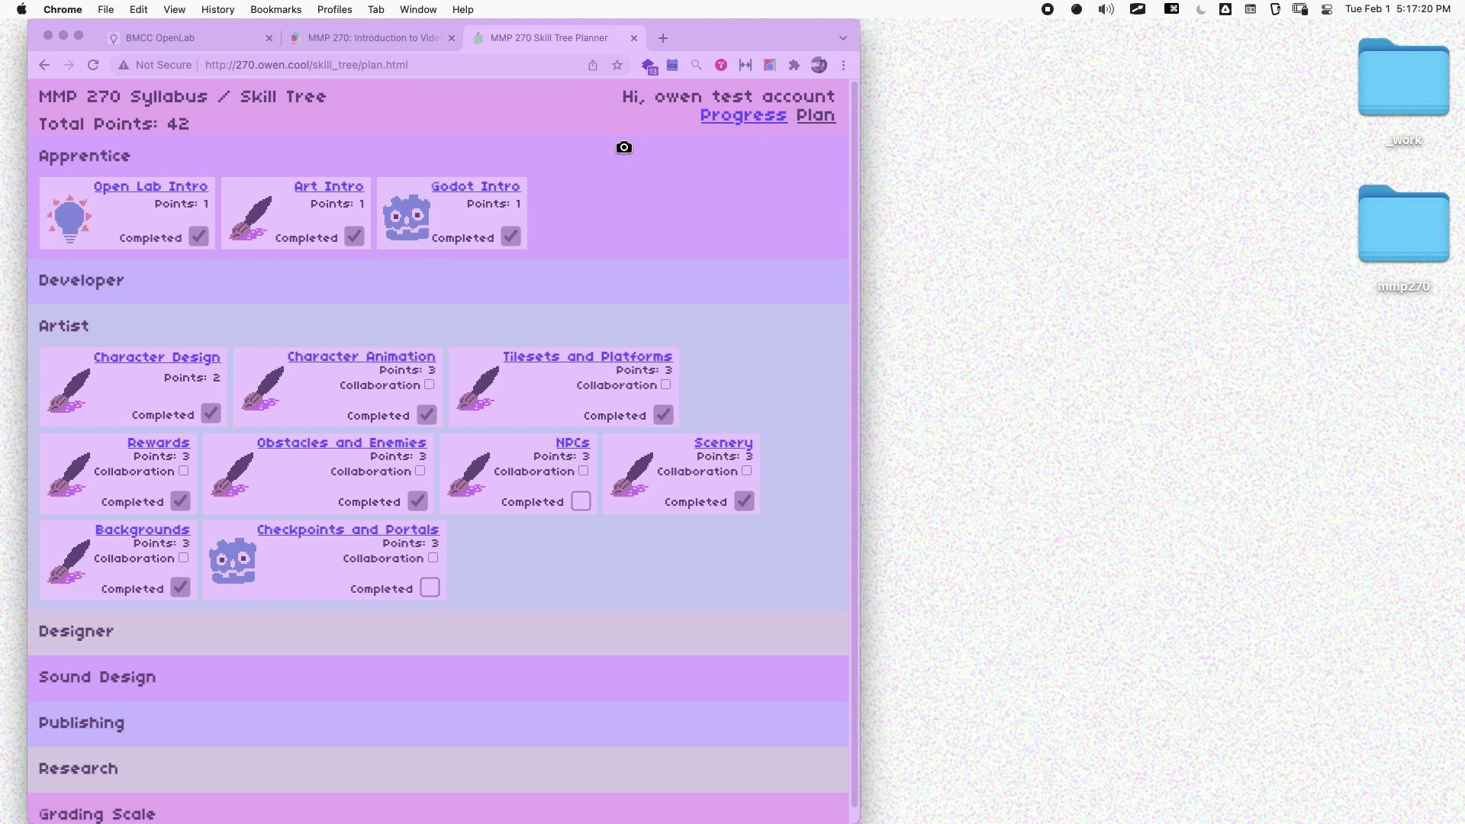
pyautogui.click(349, 117)
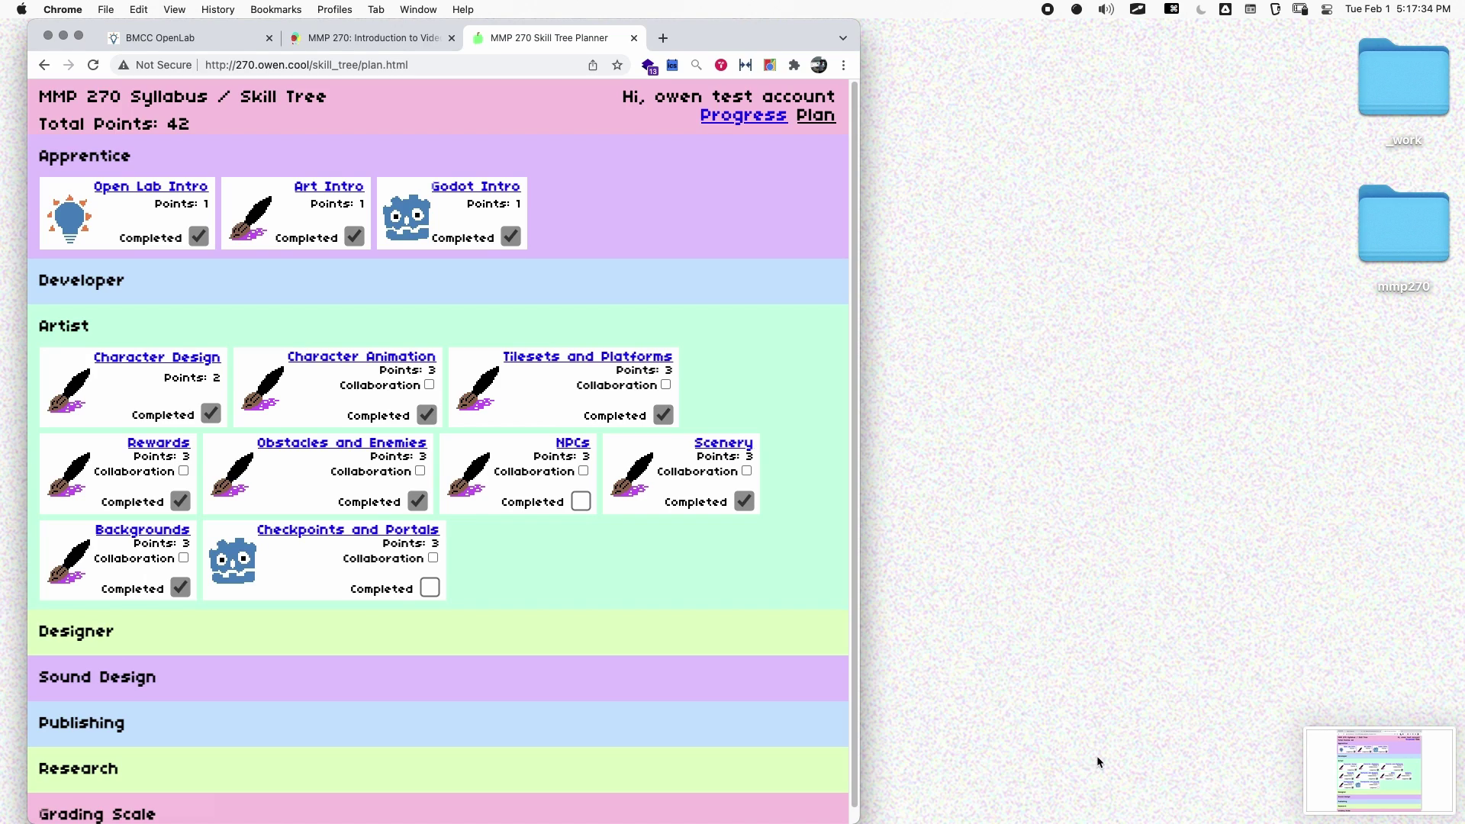
# Capture a second window screenshot of the plan with only the Sound Design and Publishing sections expanded
pyautogui.click(739, 318)
pyautogui.click(215, 162)
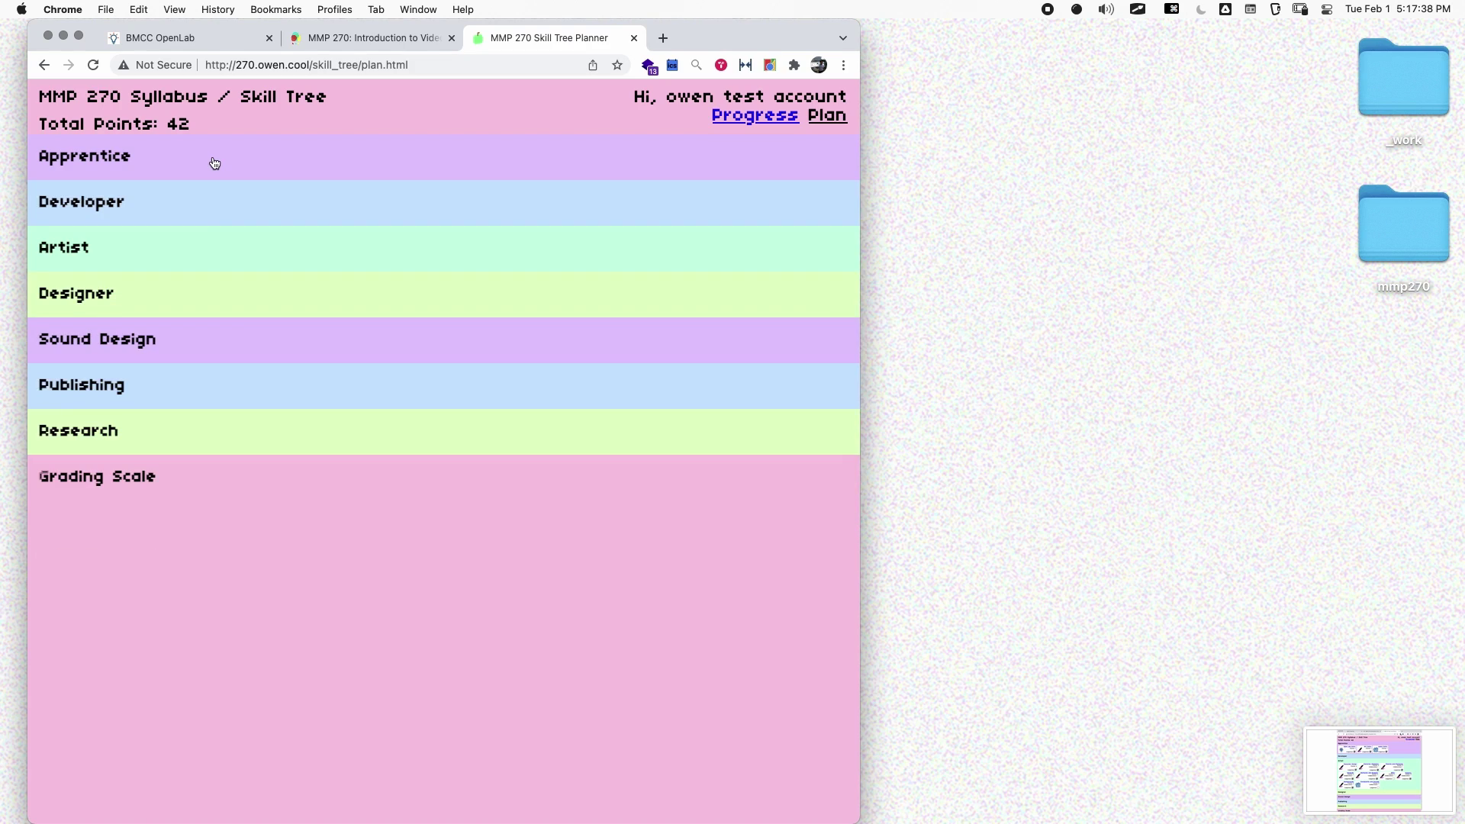
pyautogui.click(167, 340)
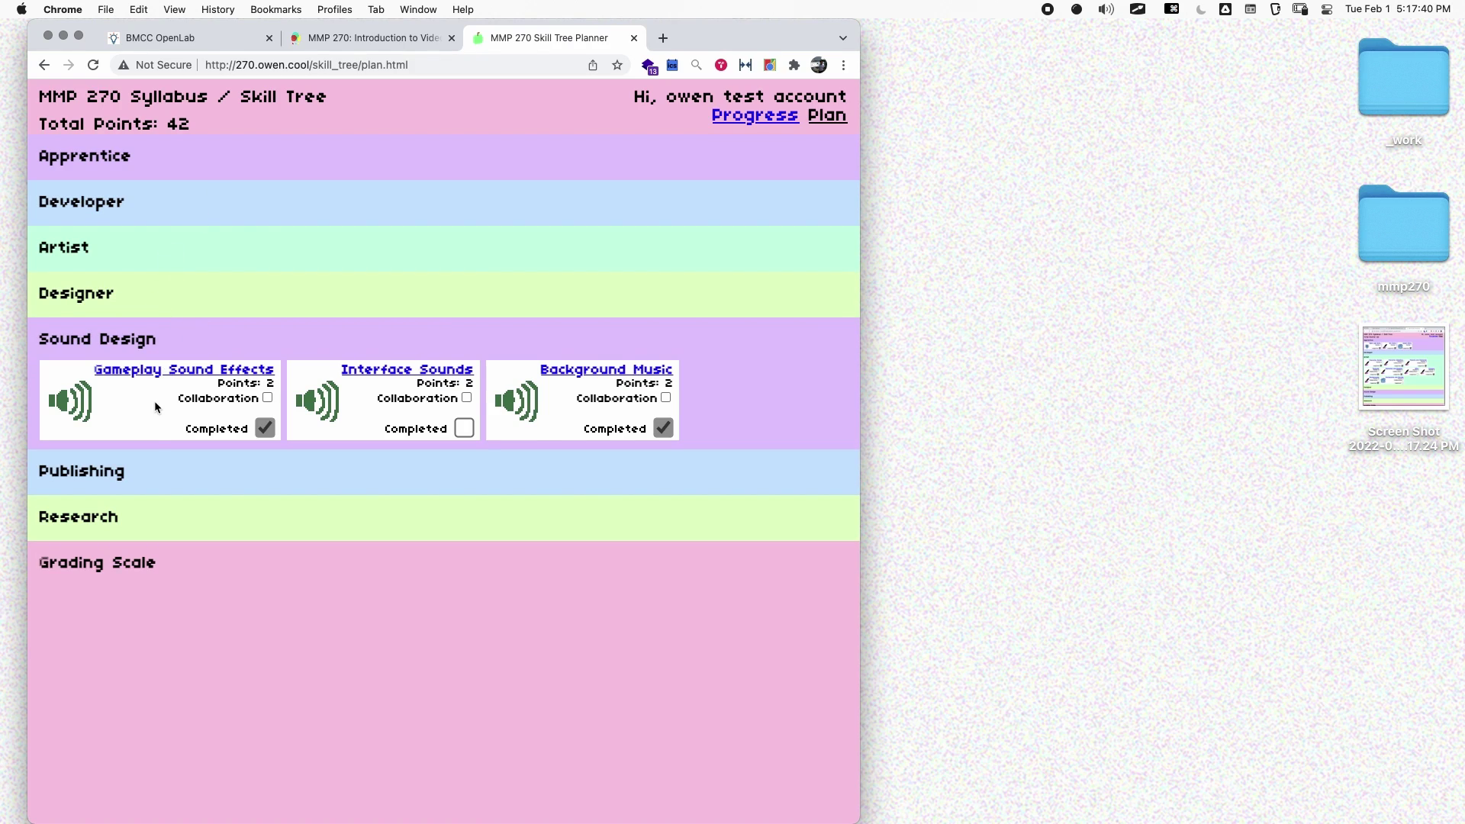
pyautogui.click(155, 476)
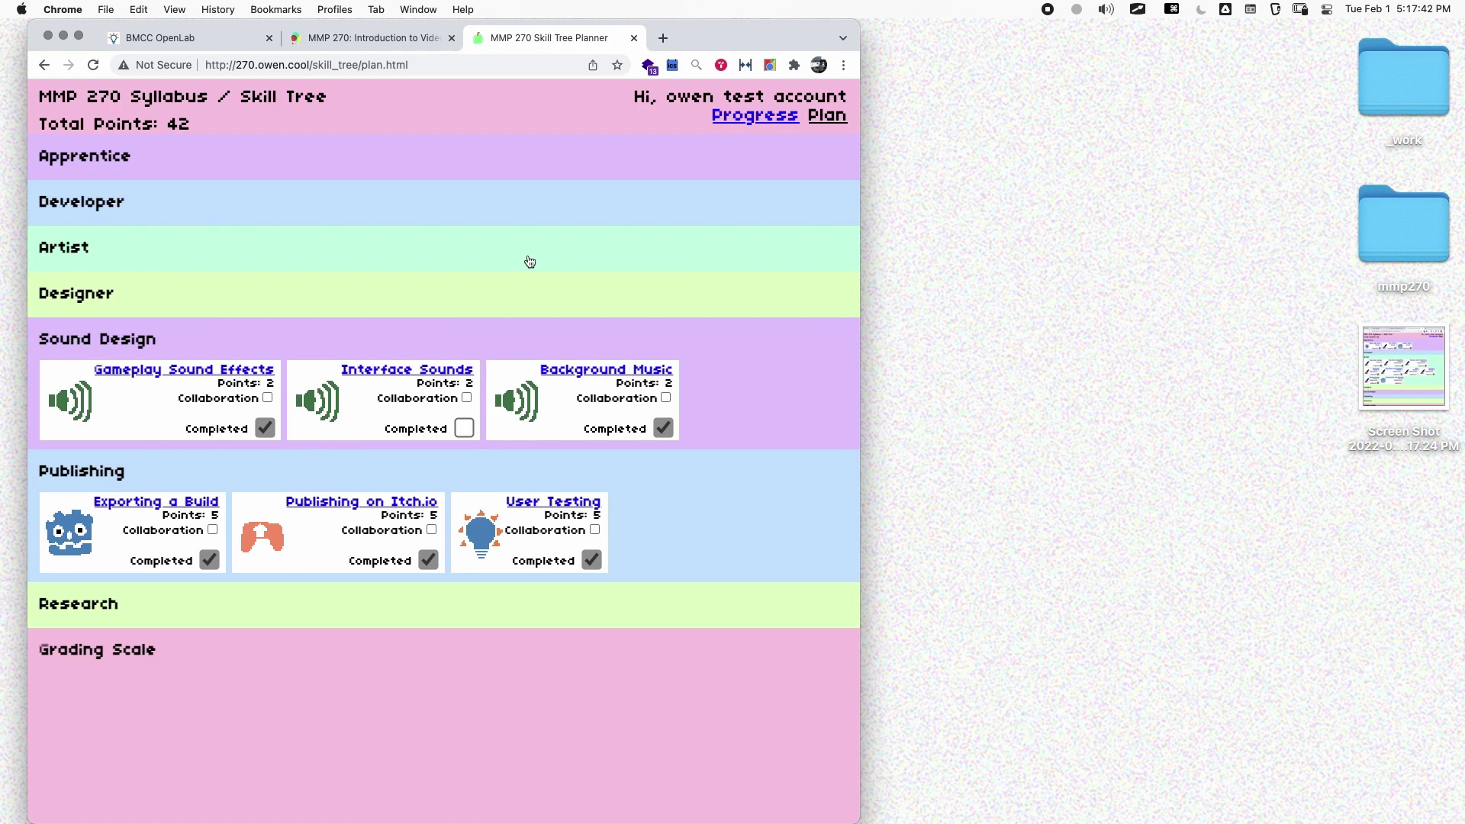
pyautogui.press('super+shift+4')
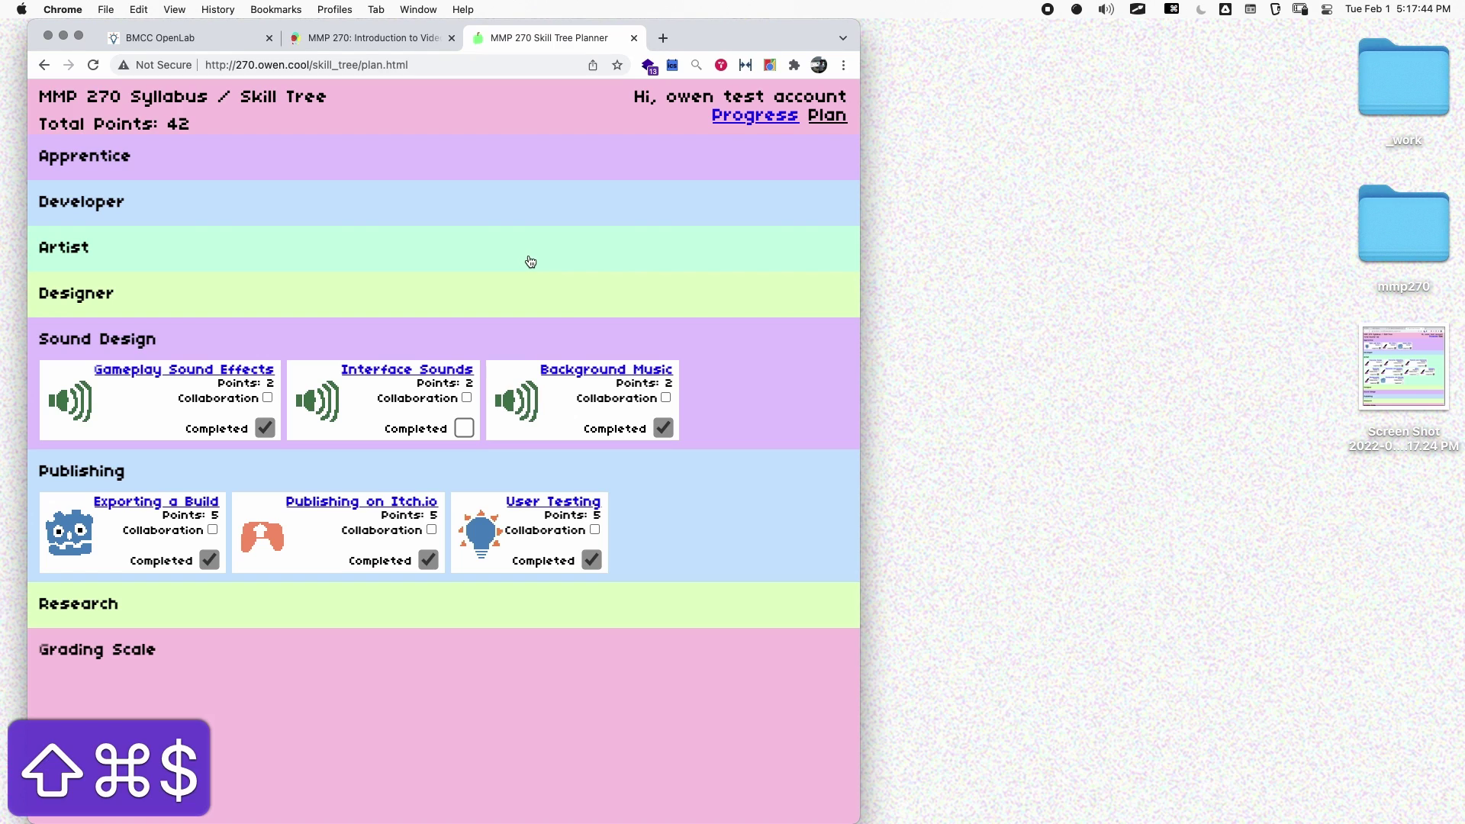
pyautogui.press('space')
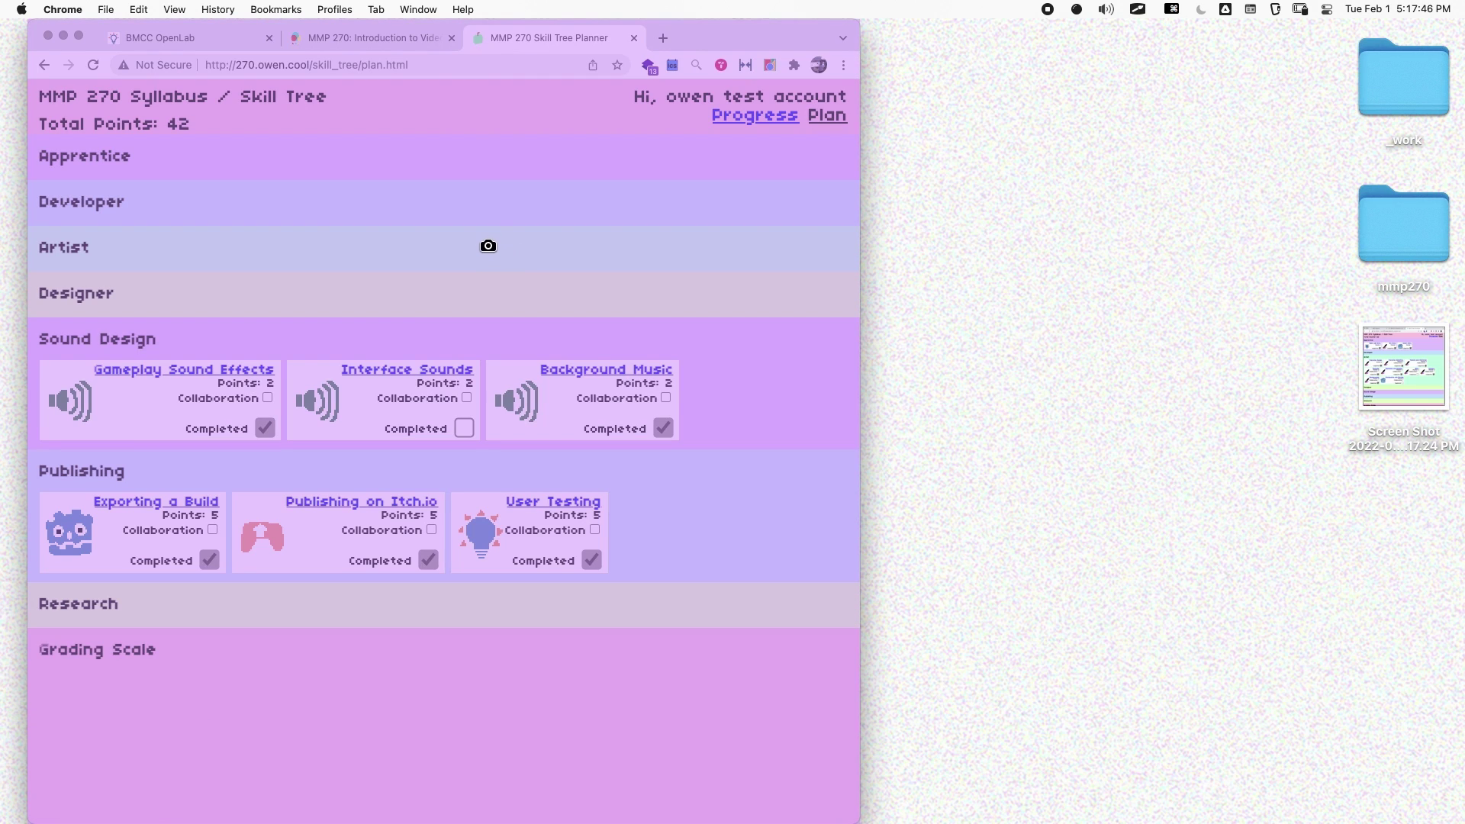
pyautogui.click(487, 239)
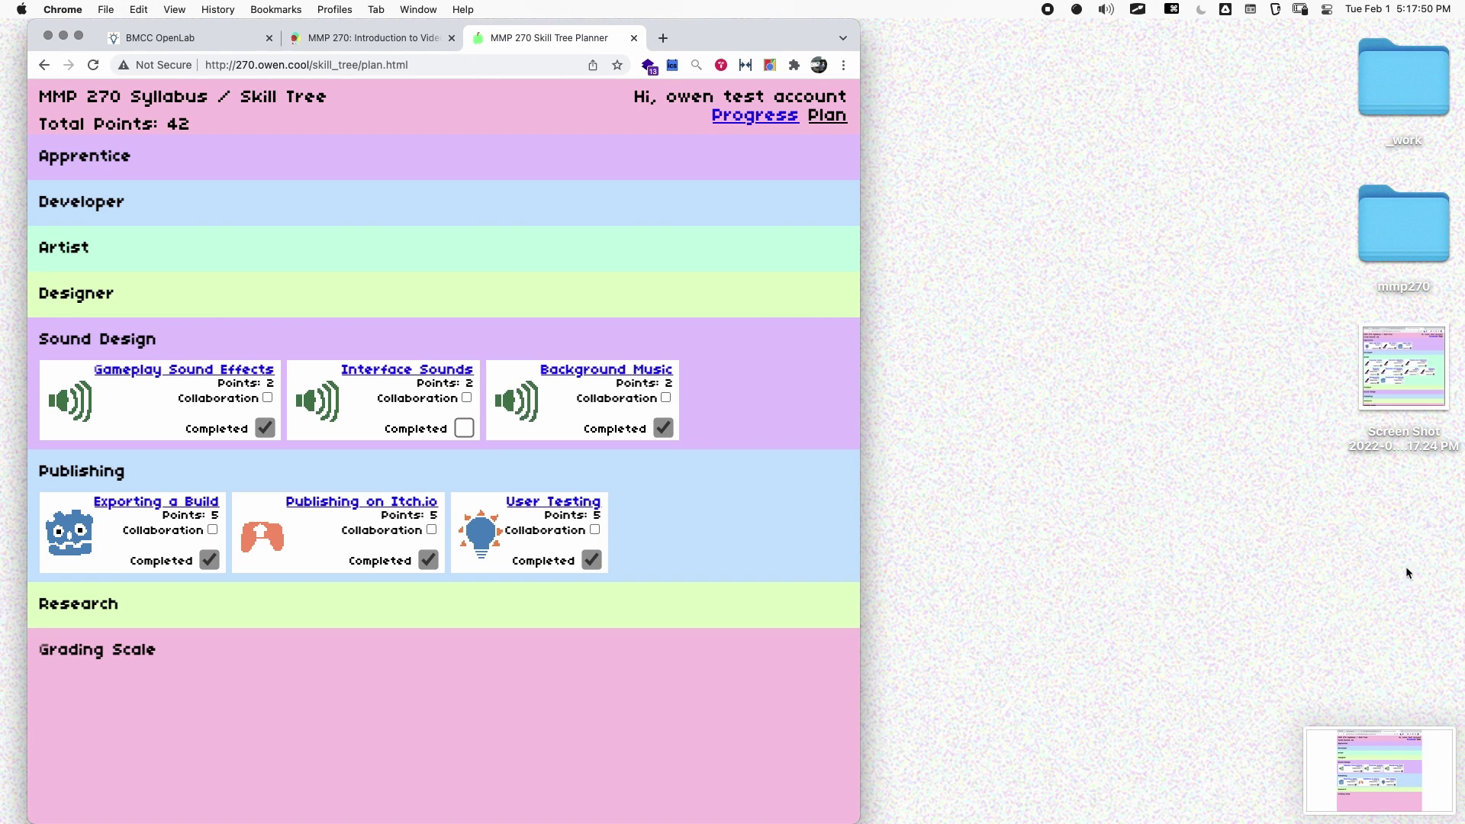
# Preview both plan screenshots on the desktop to check which sections each one shows
pyautogui.click(1404, 379)
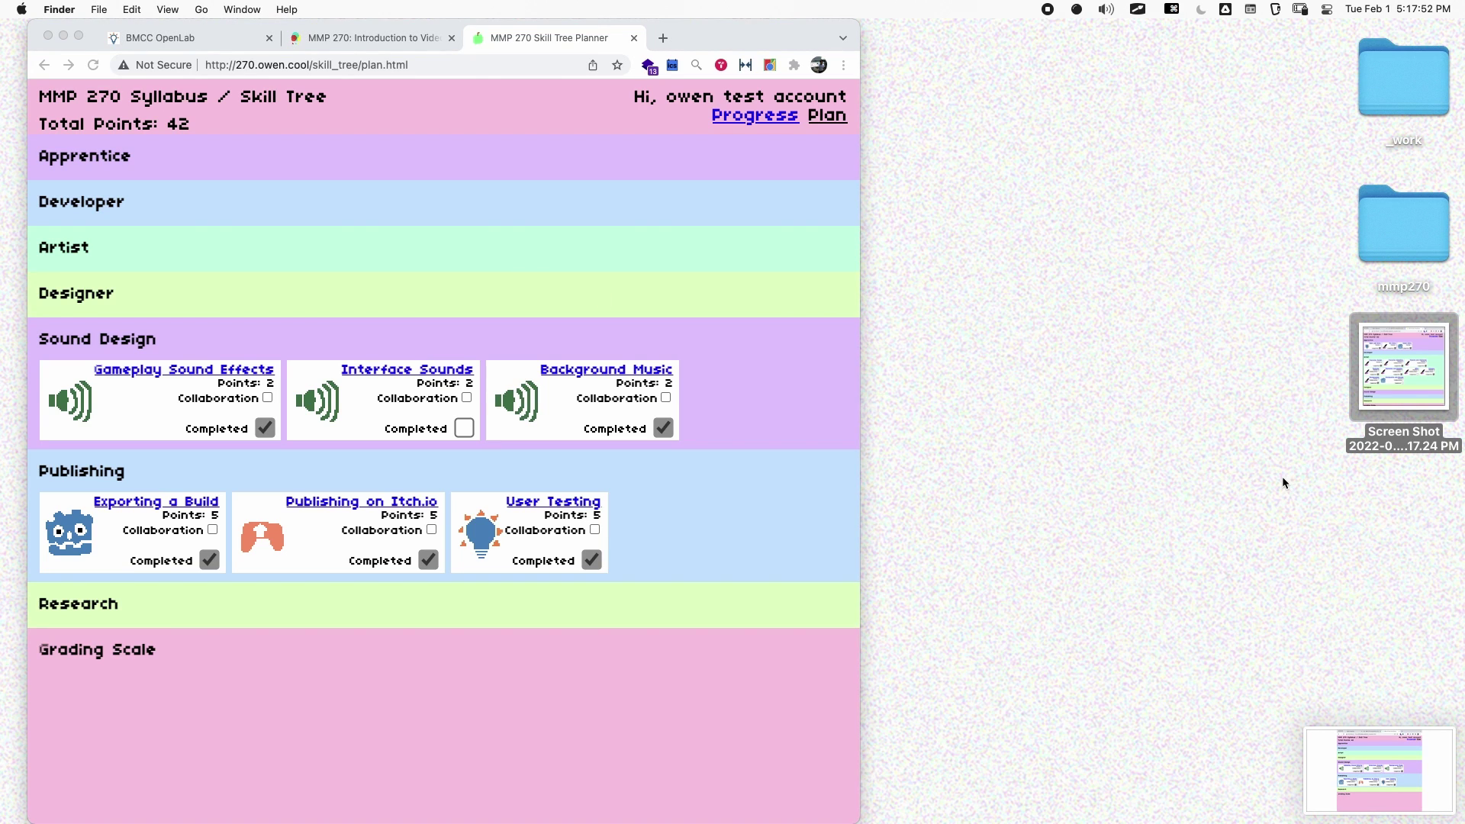
pyautogui.press('space')
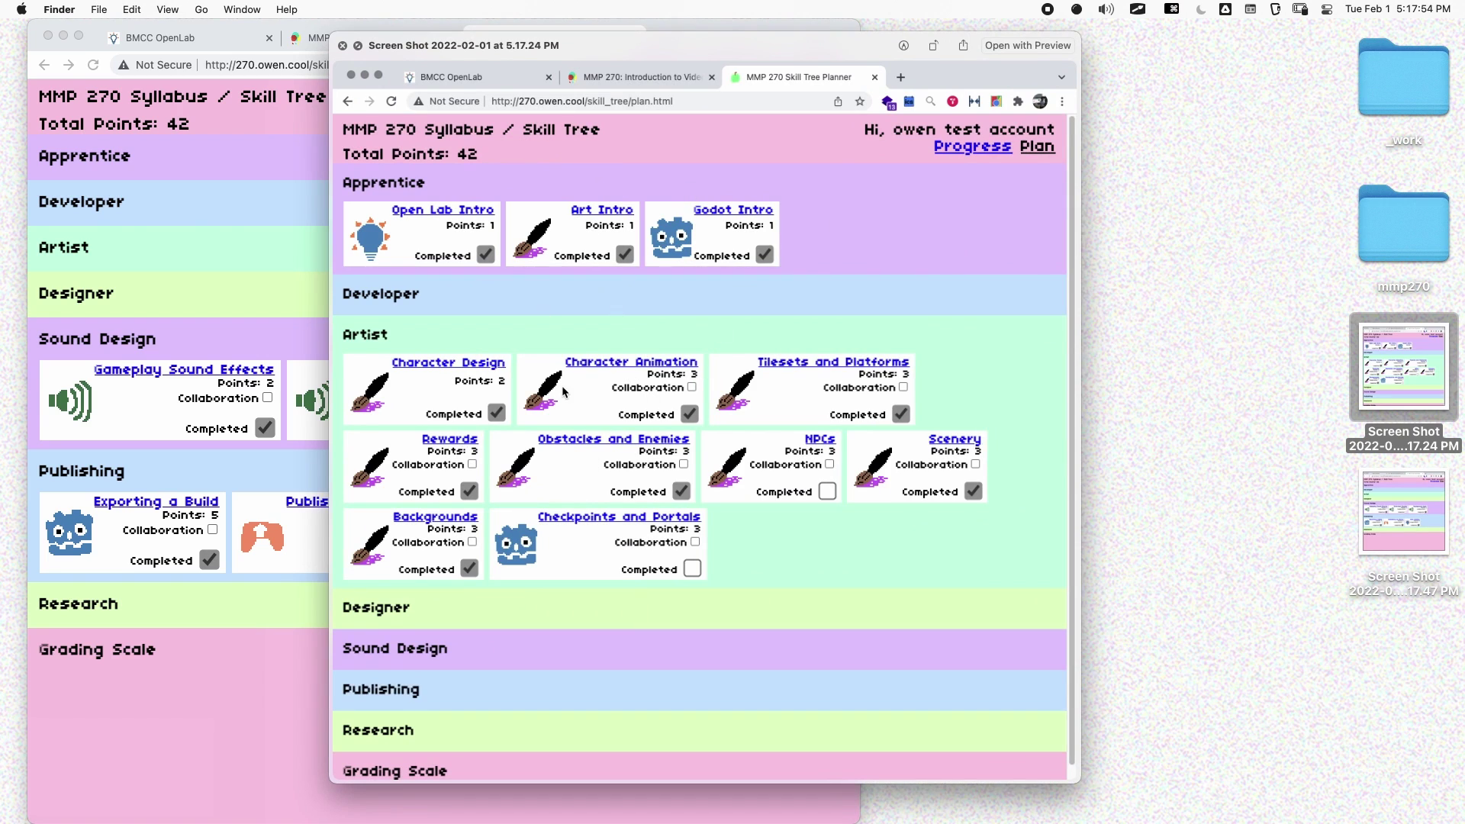
pyautogui.press('space')
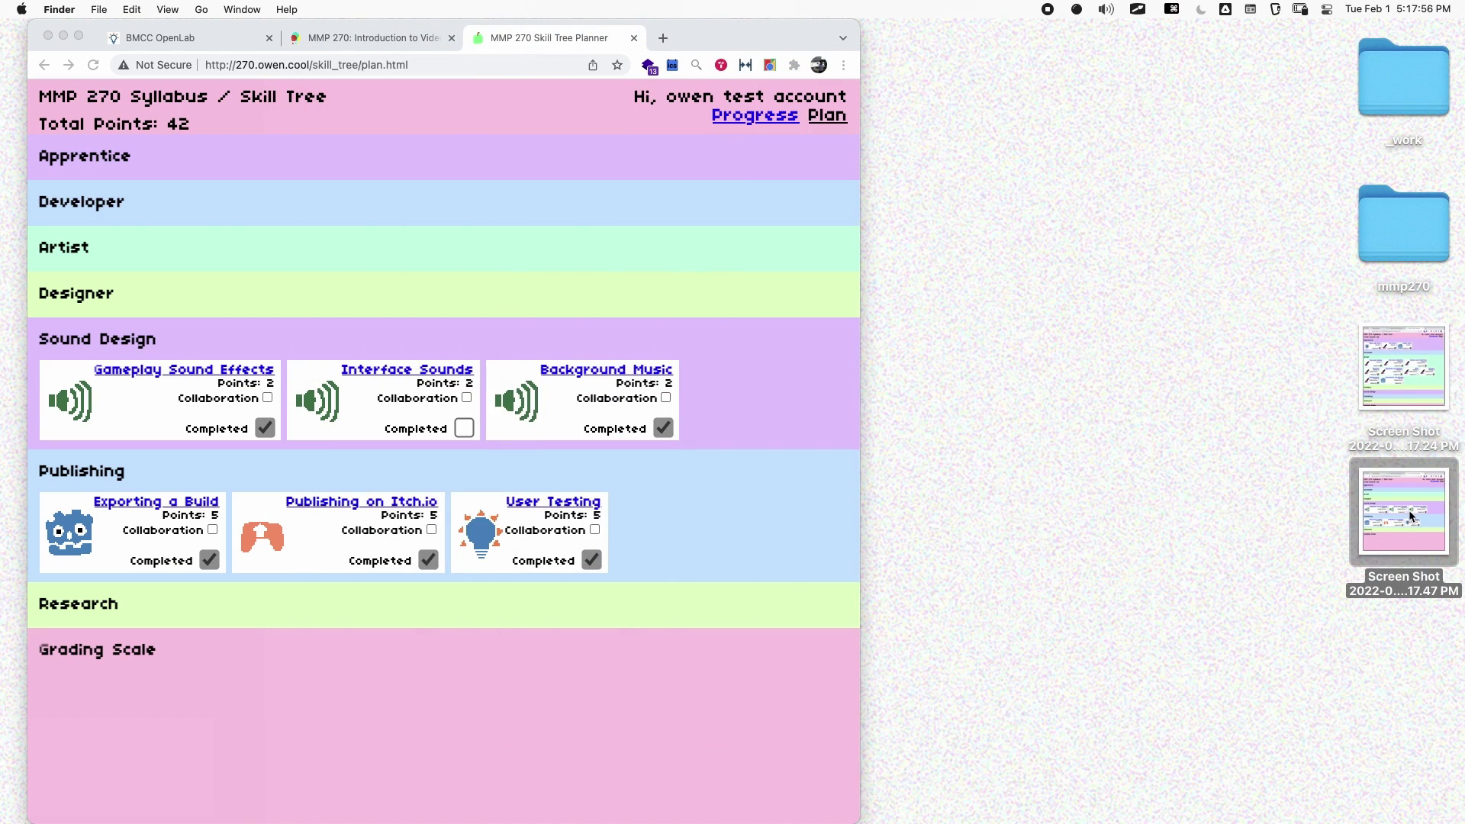
pyautogui.moveTo(1409, 509); pyautogui.dragTo(1005, 505)
pyautogui.press('space')
pyautogui.press('space')
# Collapse the Sound Design and Publishing sections of the plan
pyautogui.click(168, 338)
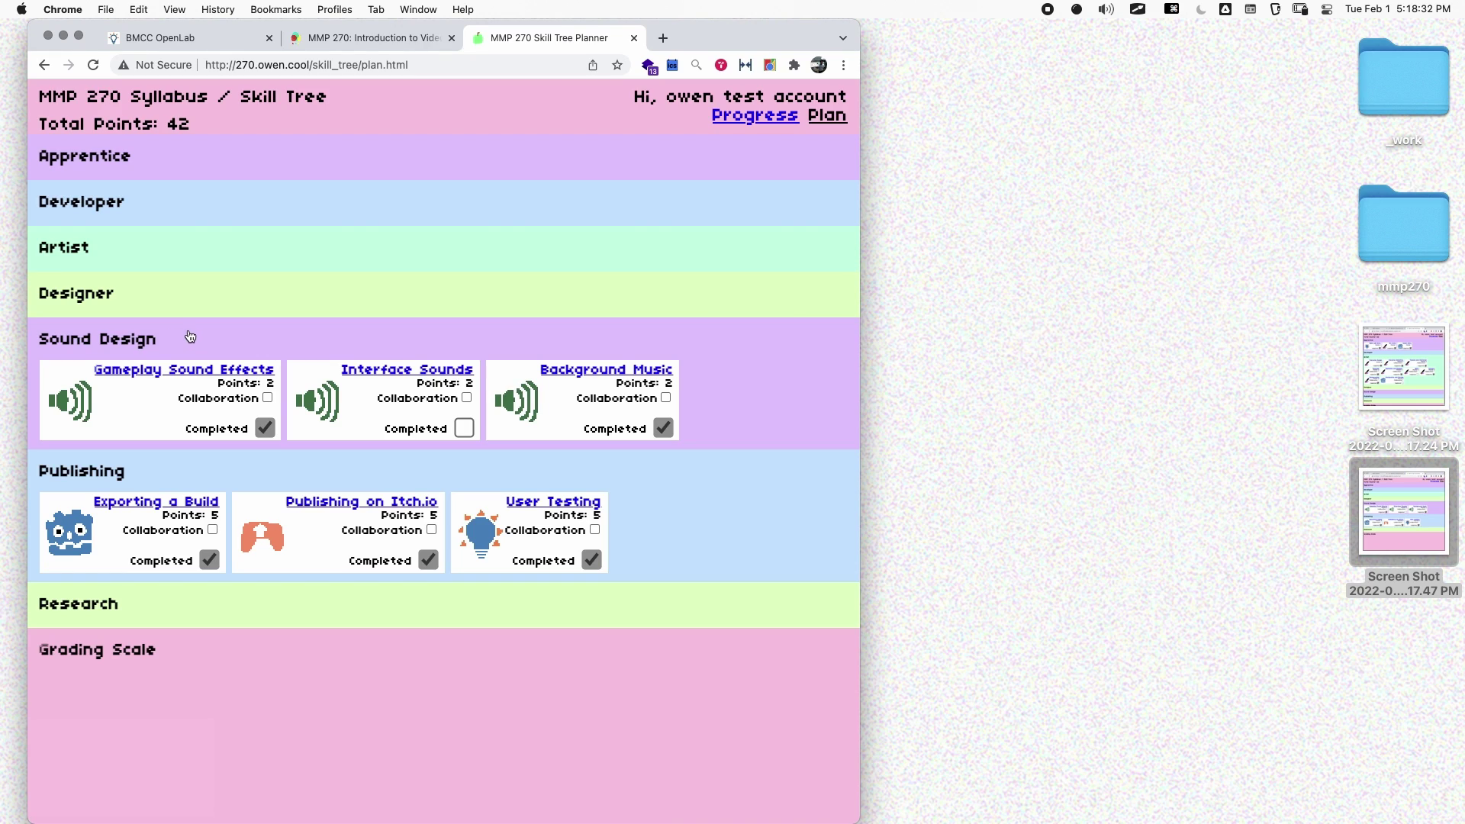
pyautogui.click(190, 337)
pyautogui.click(162, 393)
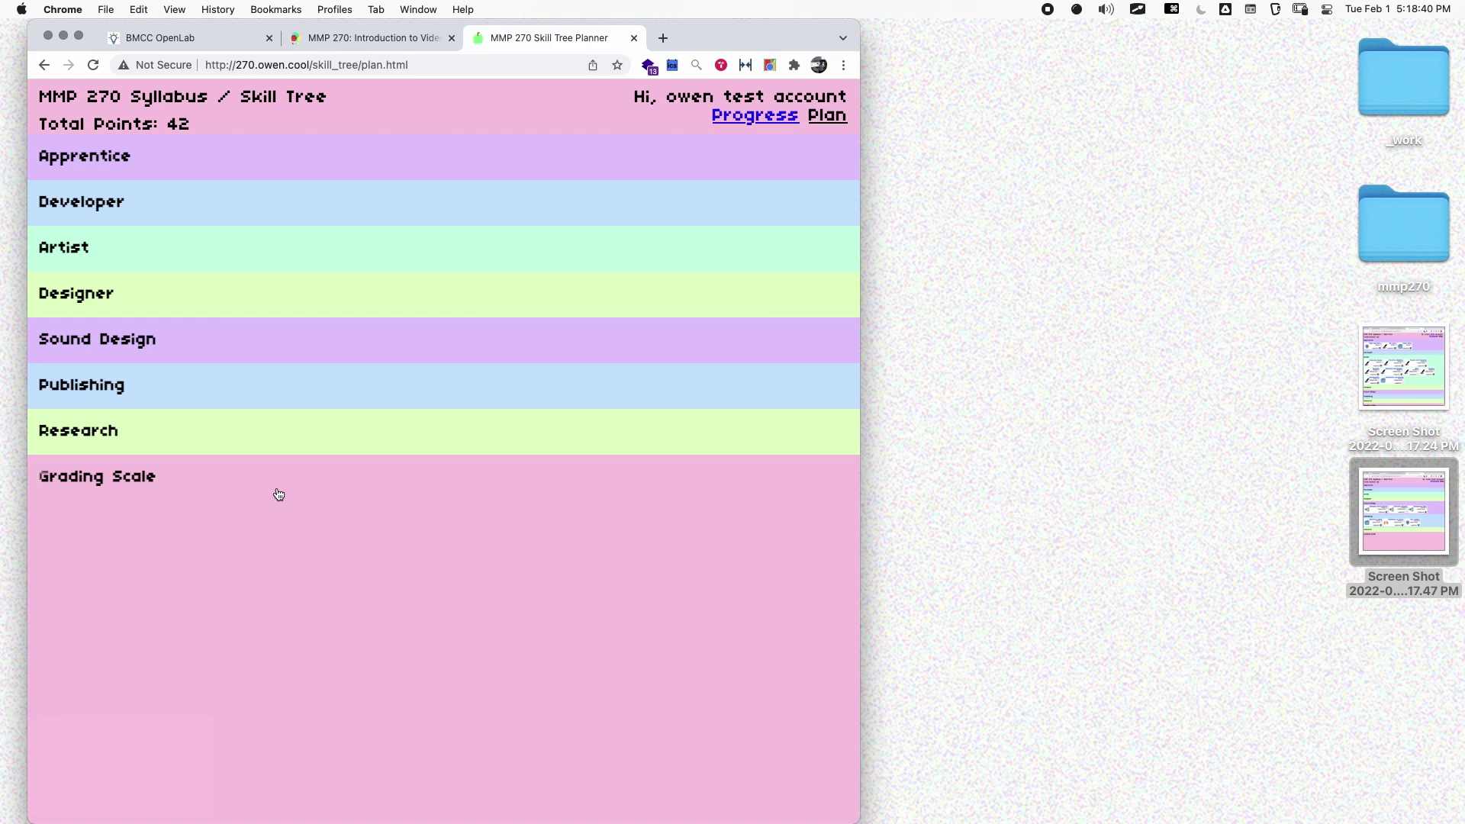
# Switch to the MMP 270 course site on OpenLab and start a new post
pyautogui.click(203, 41)
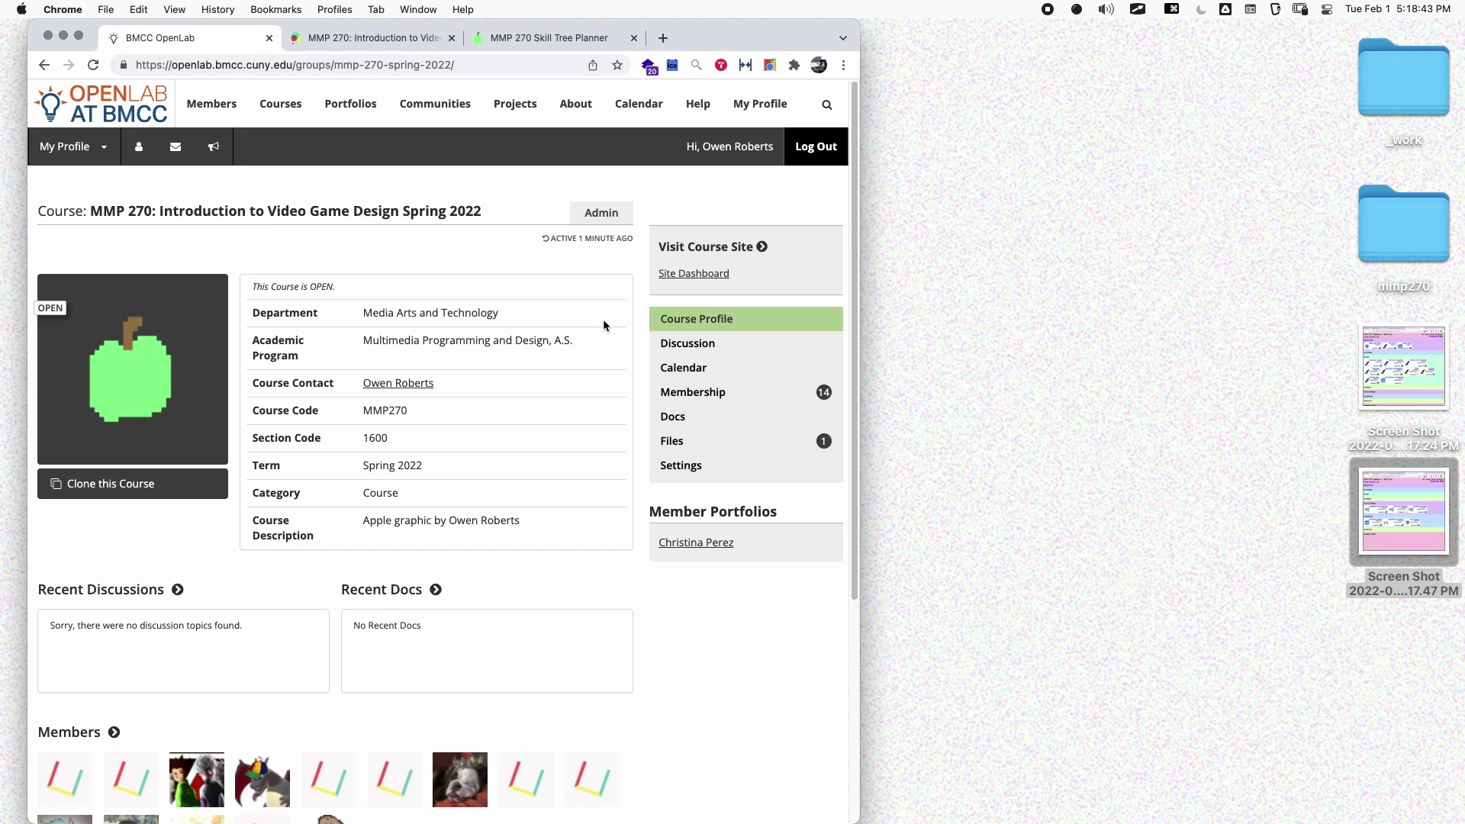
pyautogui.click(375, 39)
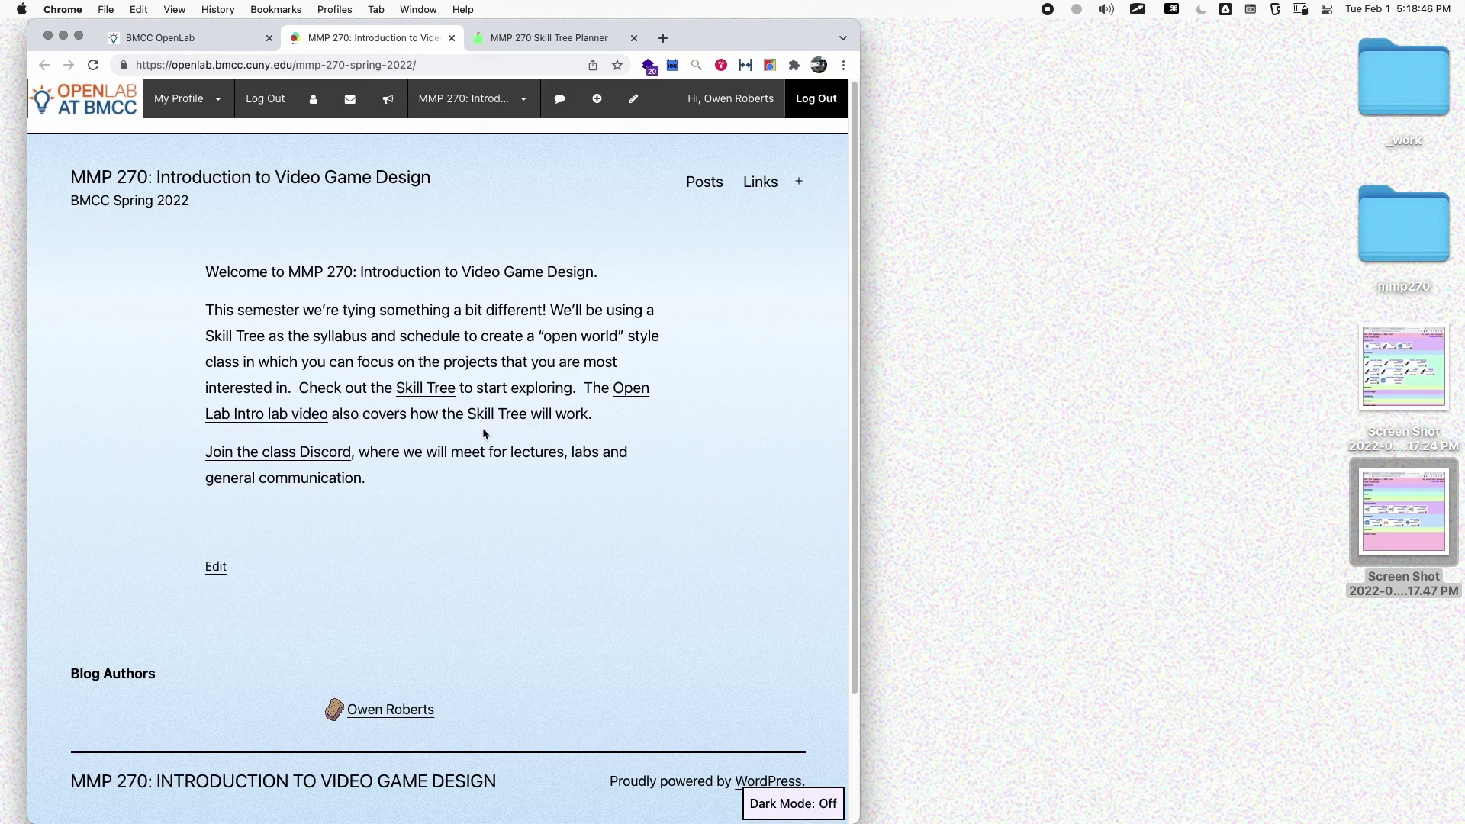
pyautogui.moveTo(597, 101)
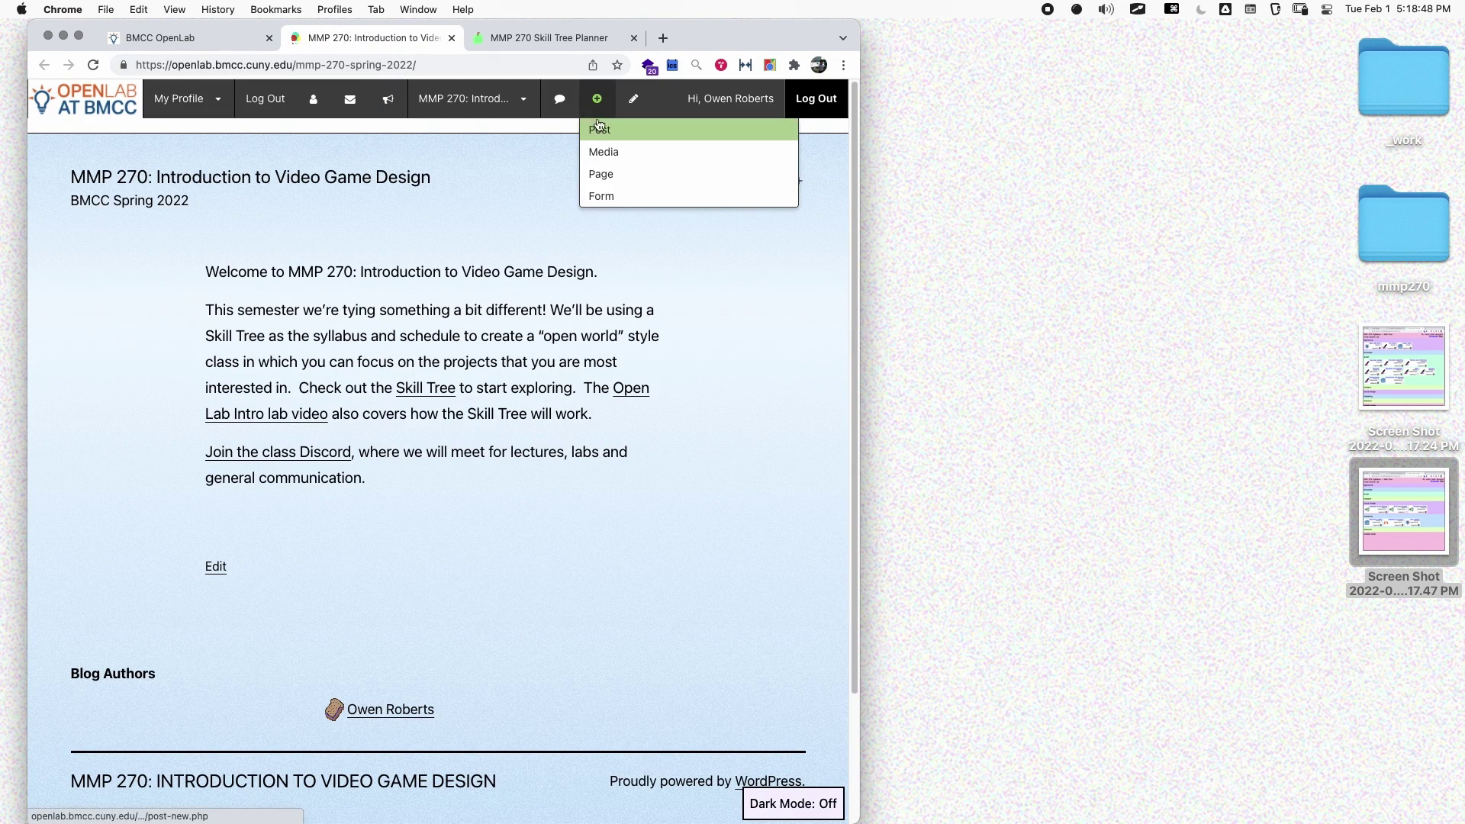
pyautogui.click(645, 137)
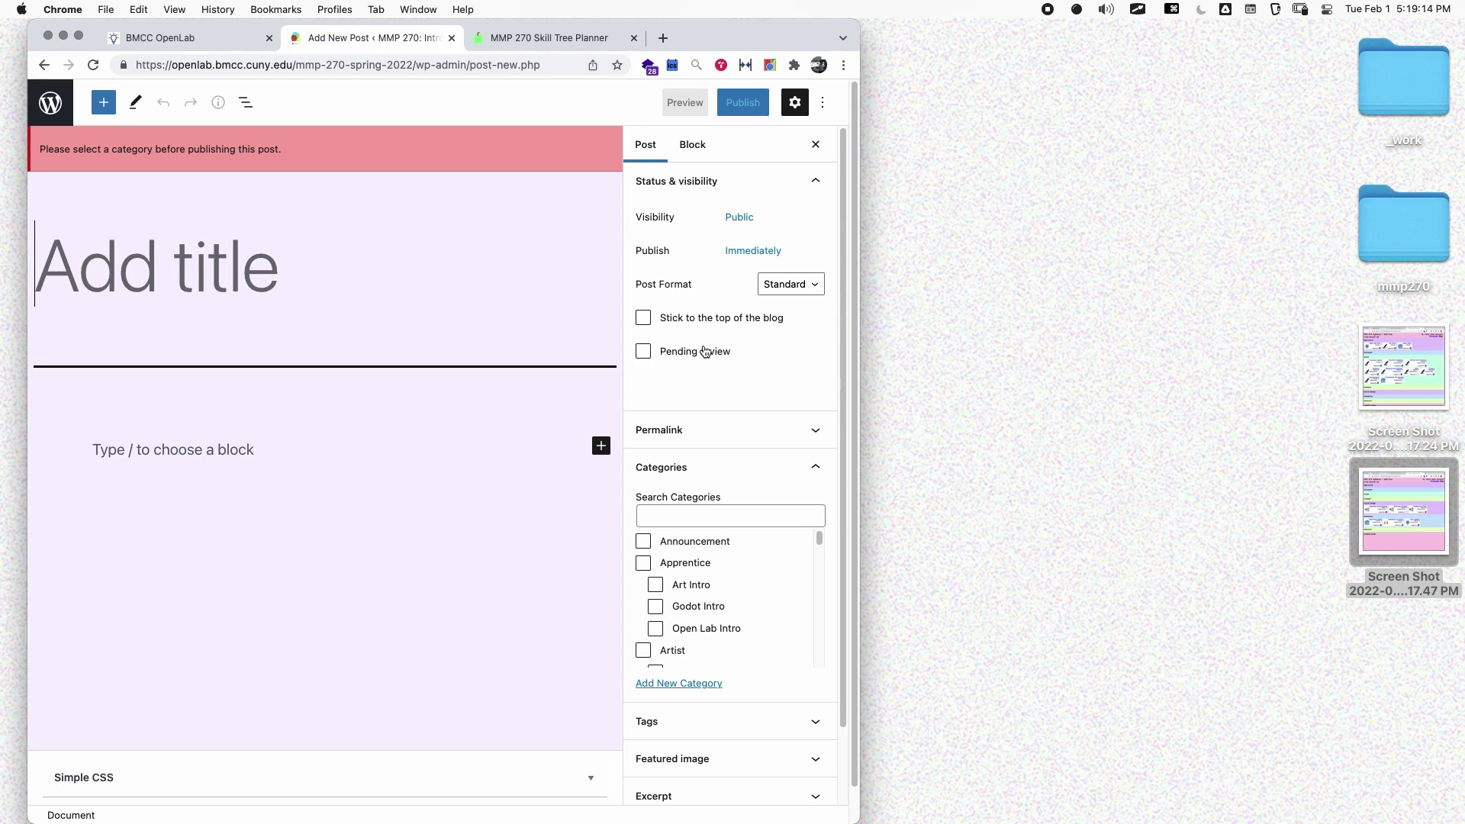
# Collapse the post's Status & visibility settings and look through the list of available categories
pyautogui.click(744, 182)
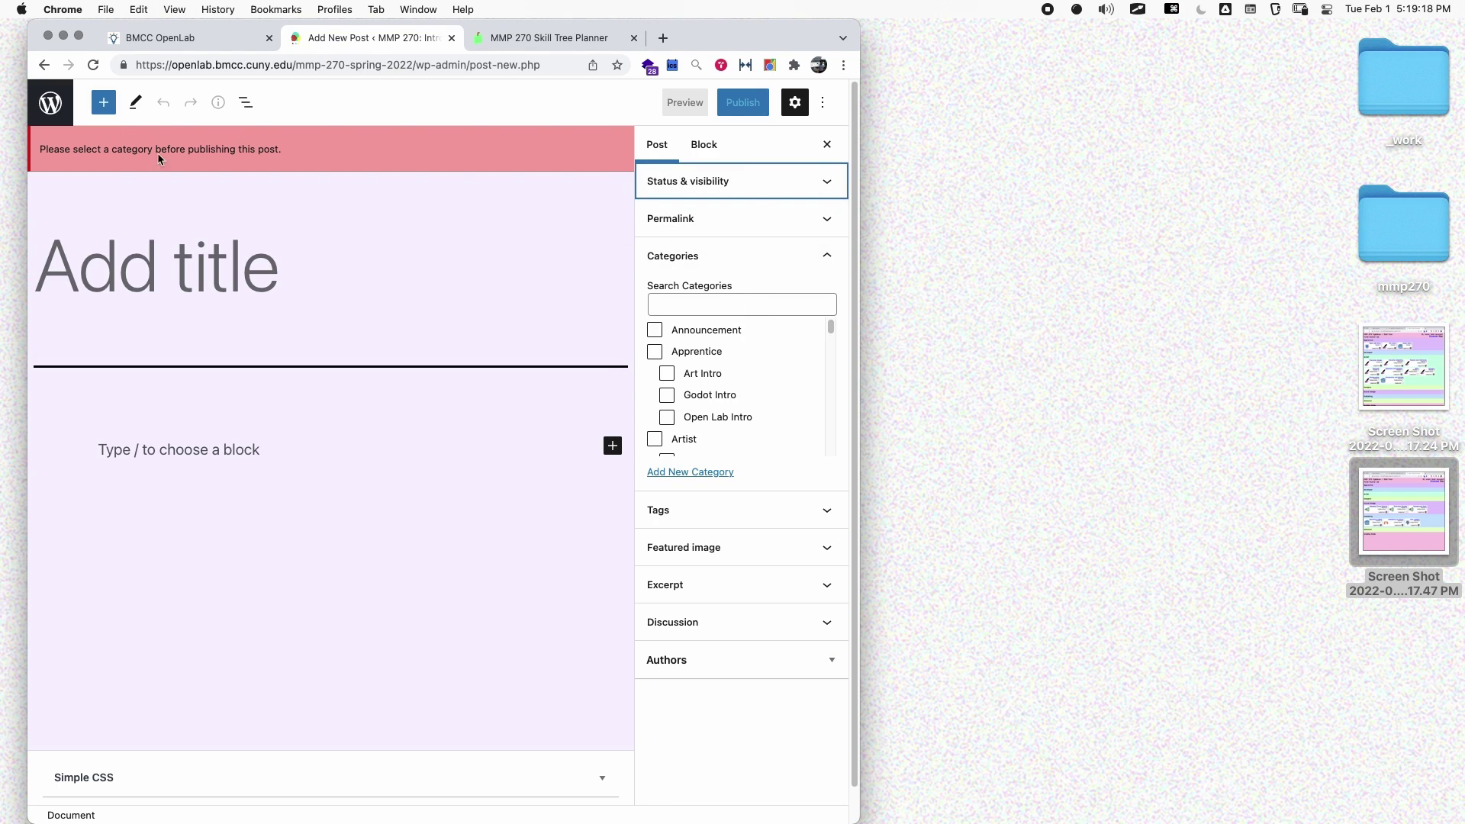
pyautogui.click(694, 303)
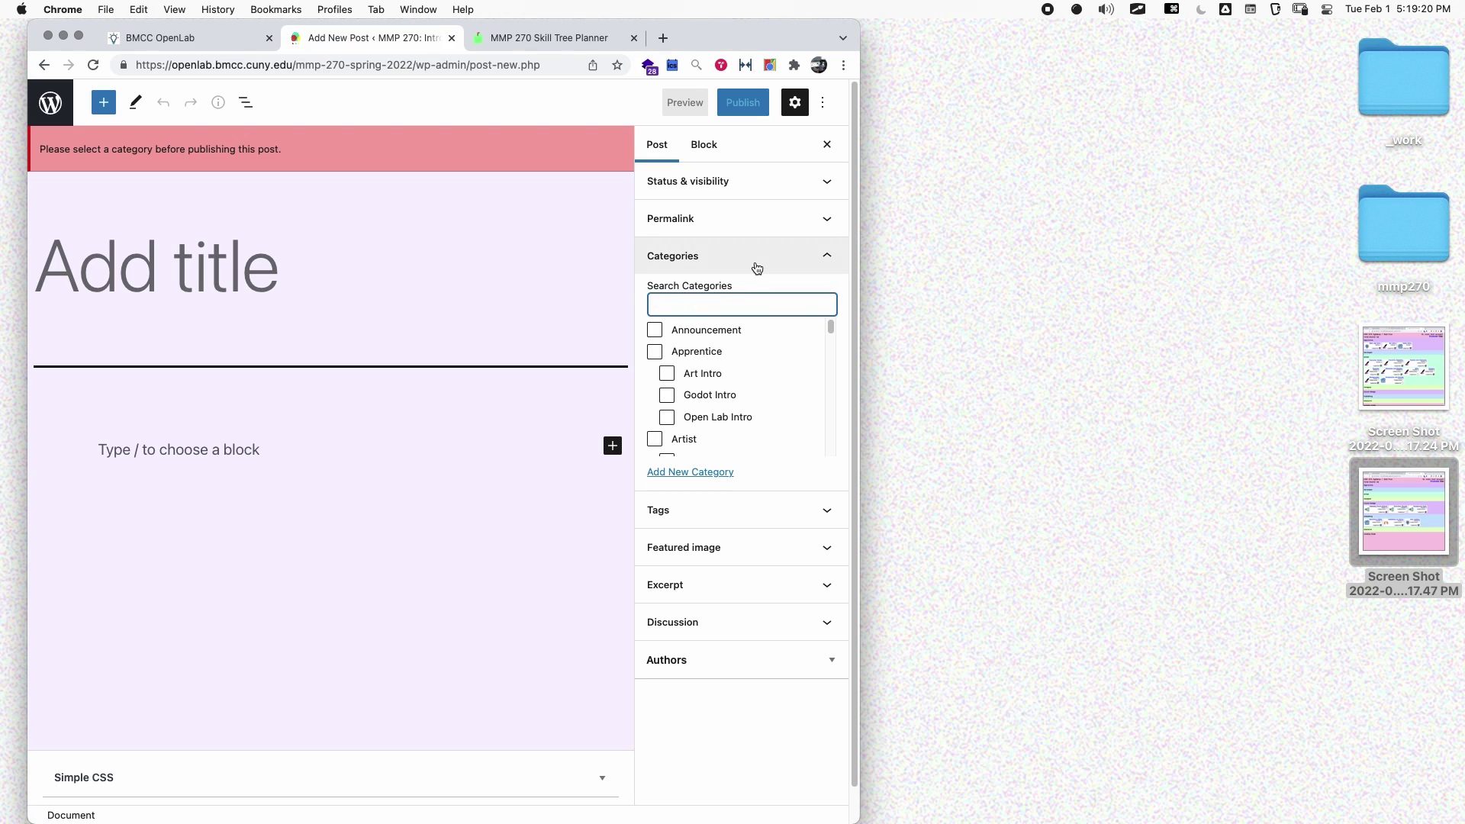
pyautogui.scroll(-10, 753, 357)
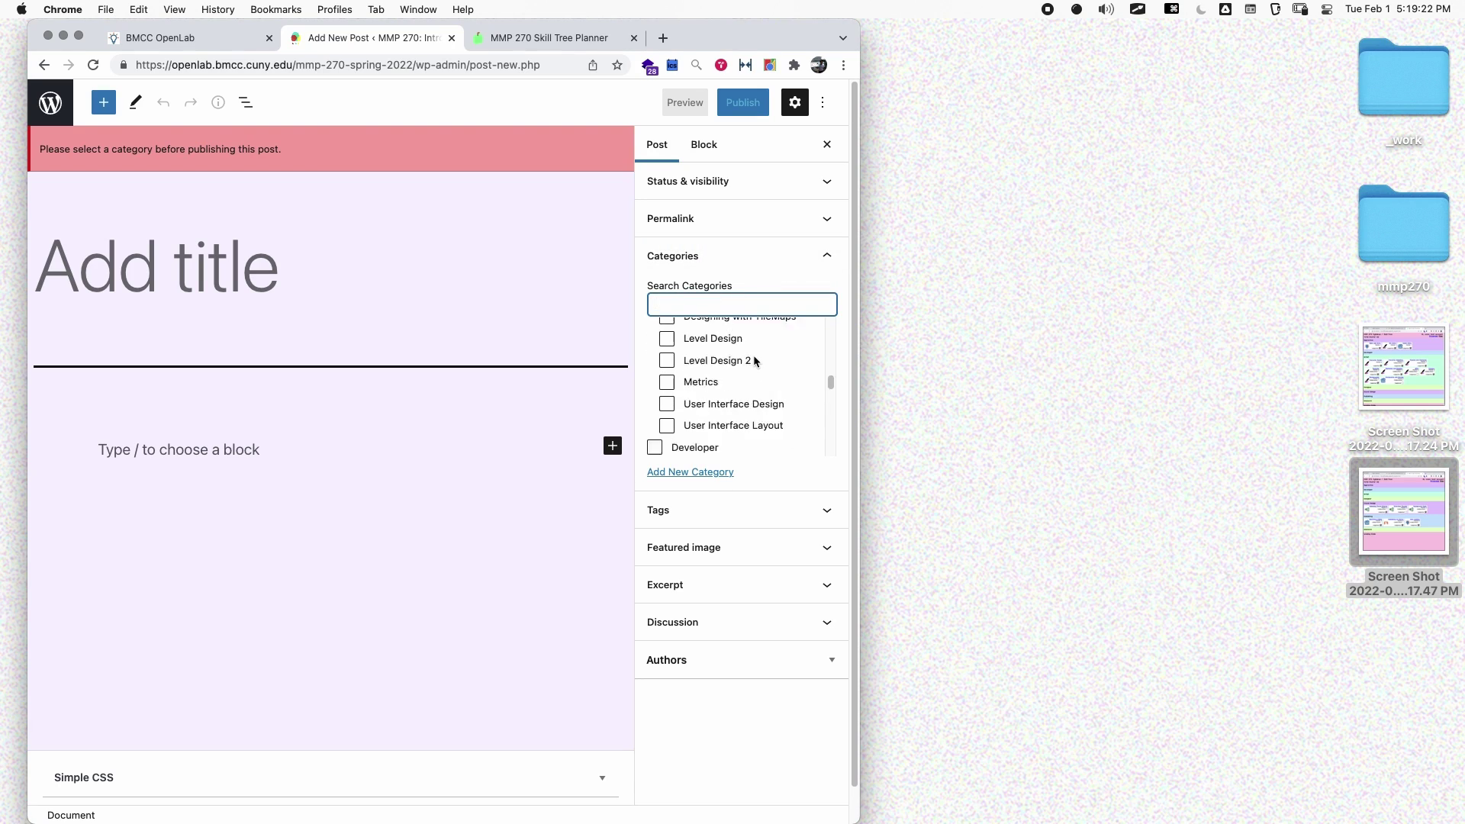
pyautogui.scroll(10, 753, 355)
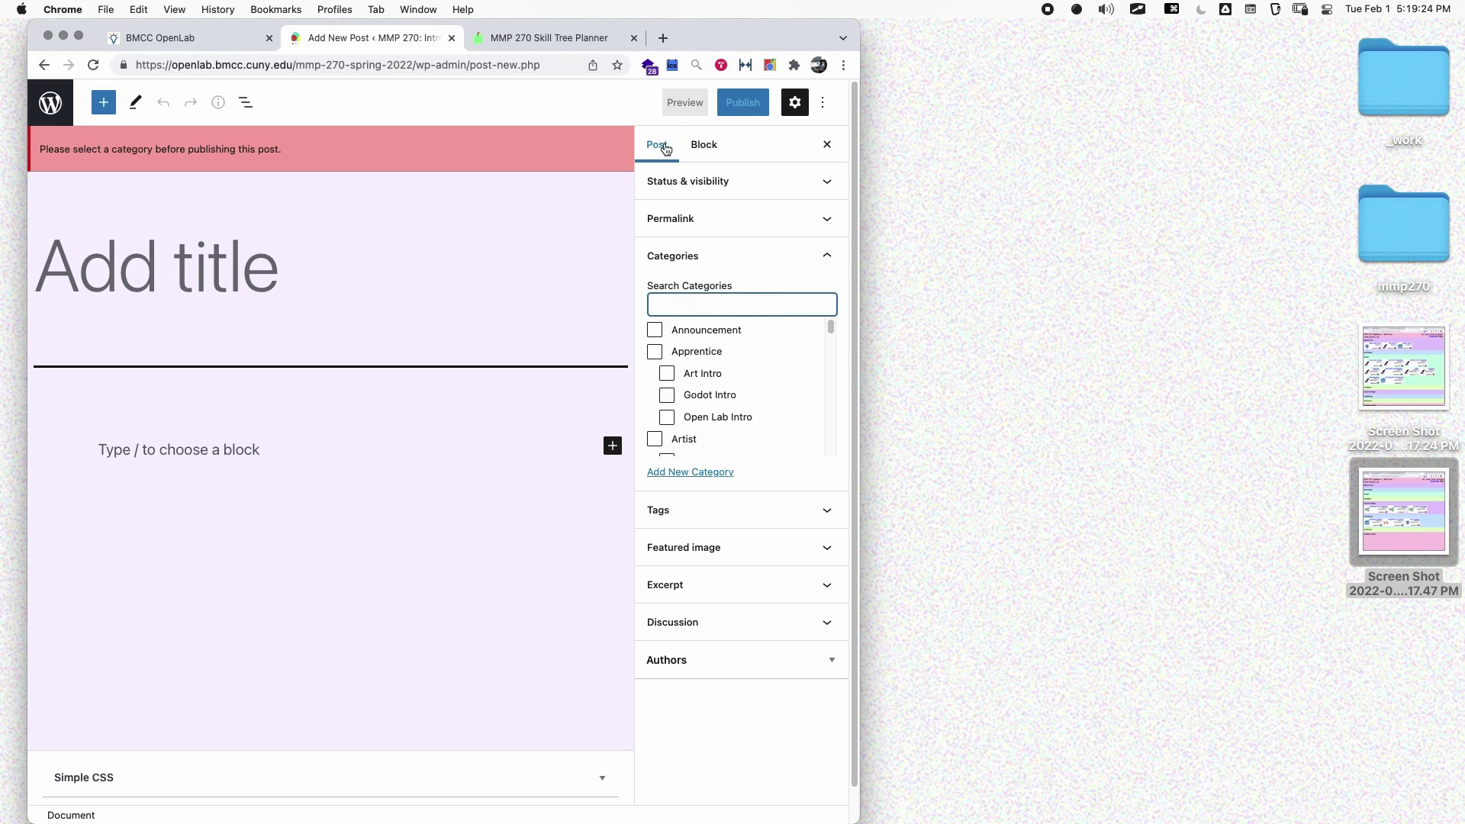
# Hide the post settings sidebar and show it again with the Post settings active
pyautogui.click(794, 107)
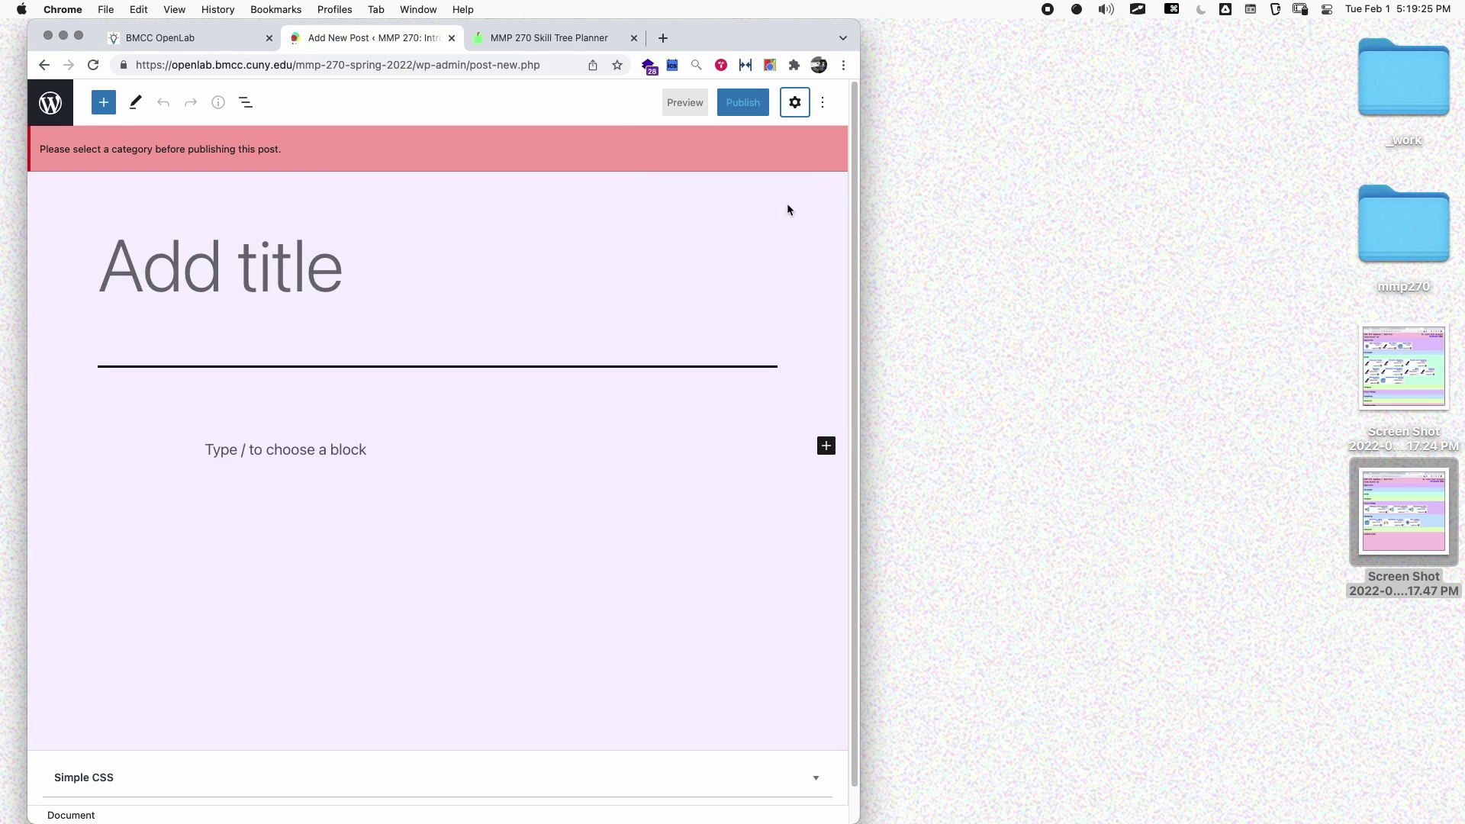
pyautogui.click(795, 106)
pyautogui.click(795, 105)
pyautogui.click(795, 105)
pyautogui.click(677, 145)
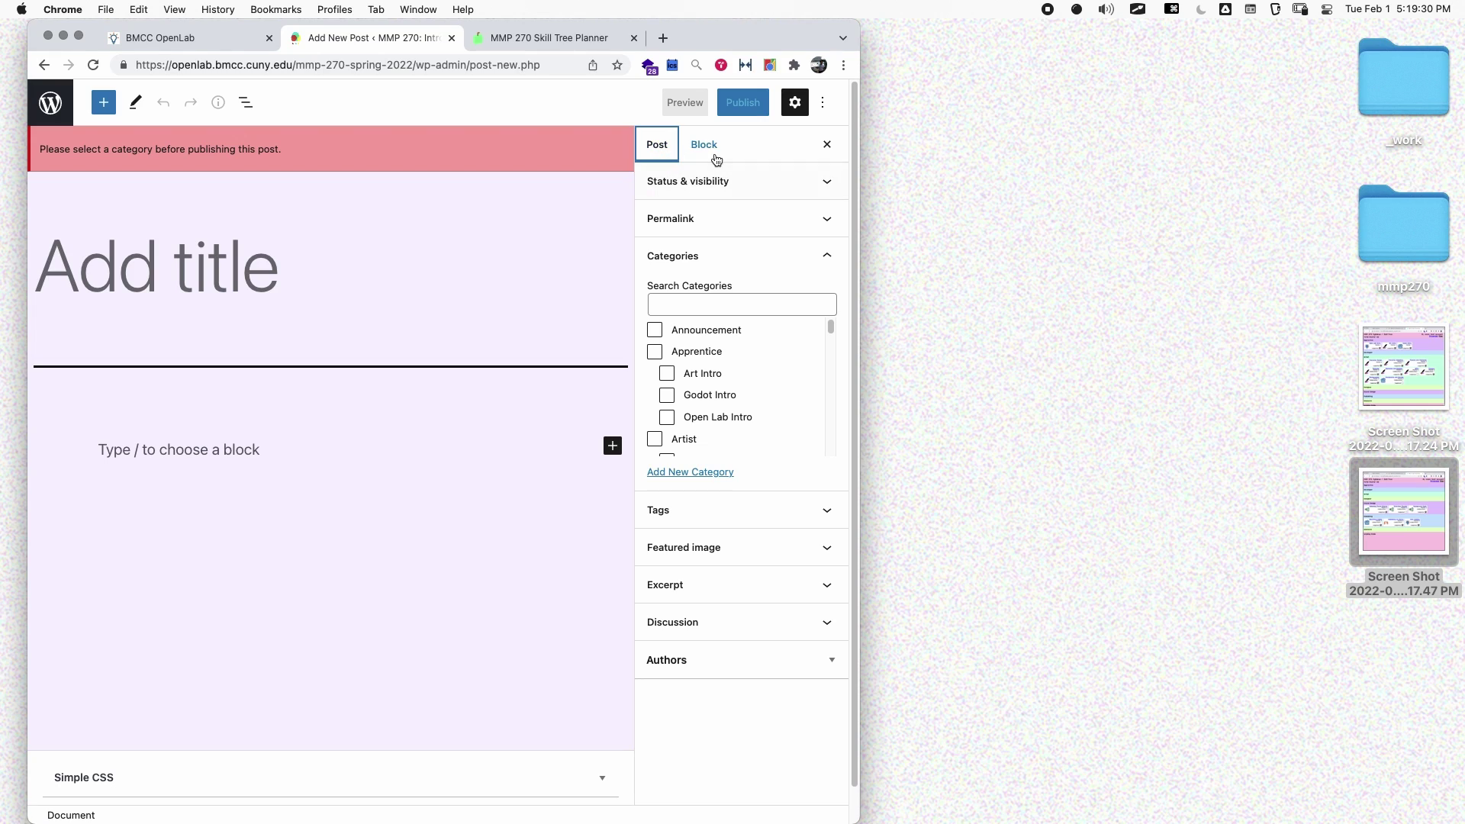
# Search the post categories for "open lab", assign the Open Lab Intro category, and collapse the Categories settings
pyautogui.click(697, 264)
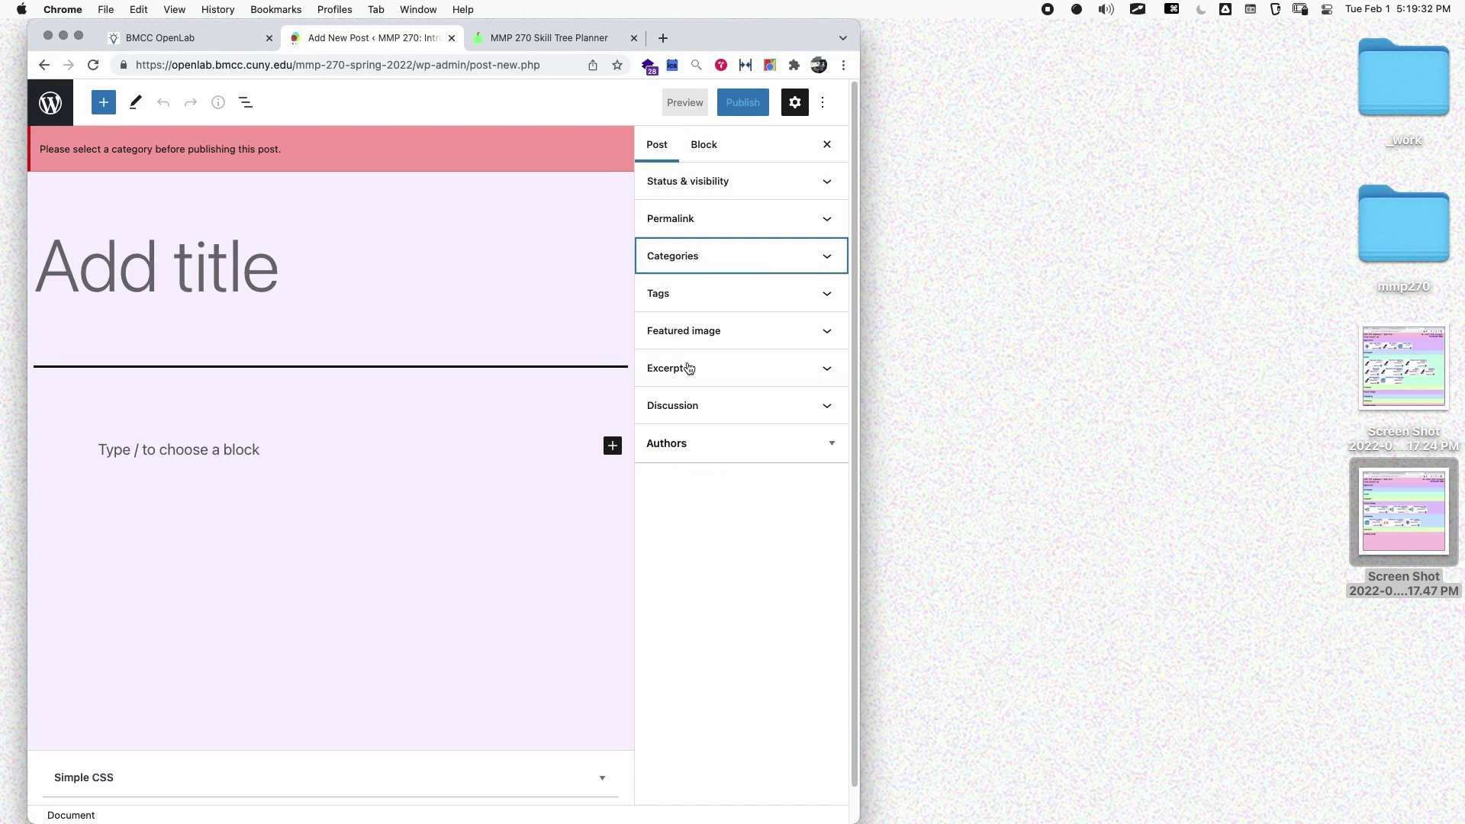
pyautogui.click(730, 267)
pyautogui.scroll(-3, 695, 341)
pyautogui.scroll(-3, 694, 341)
pyautogui.scroll(6, 693, 335)
pyautogui.click(691, 307)
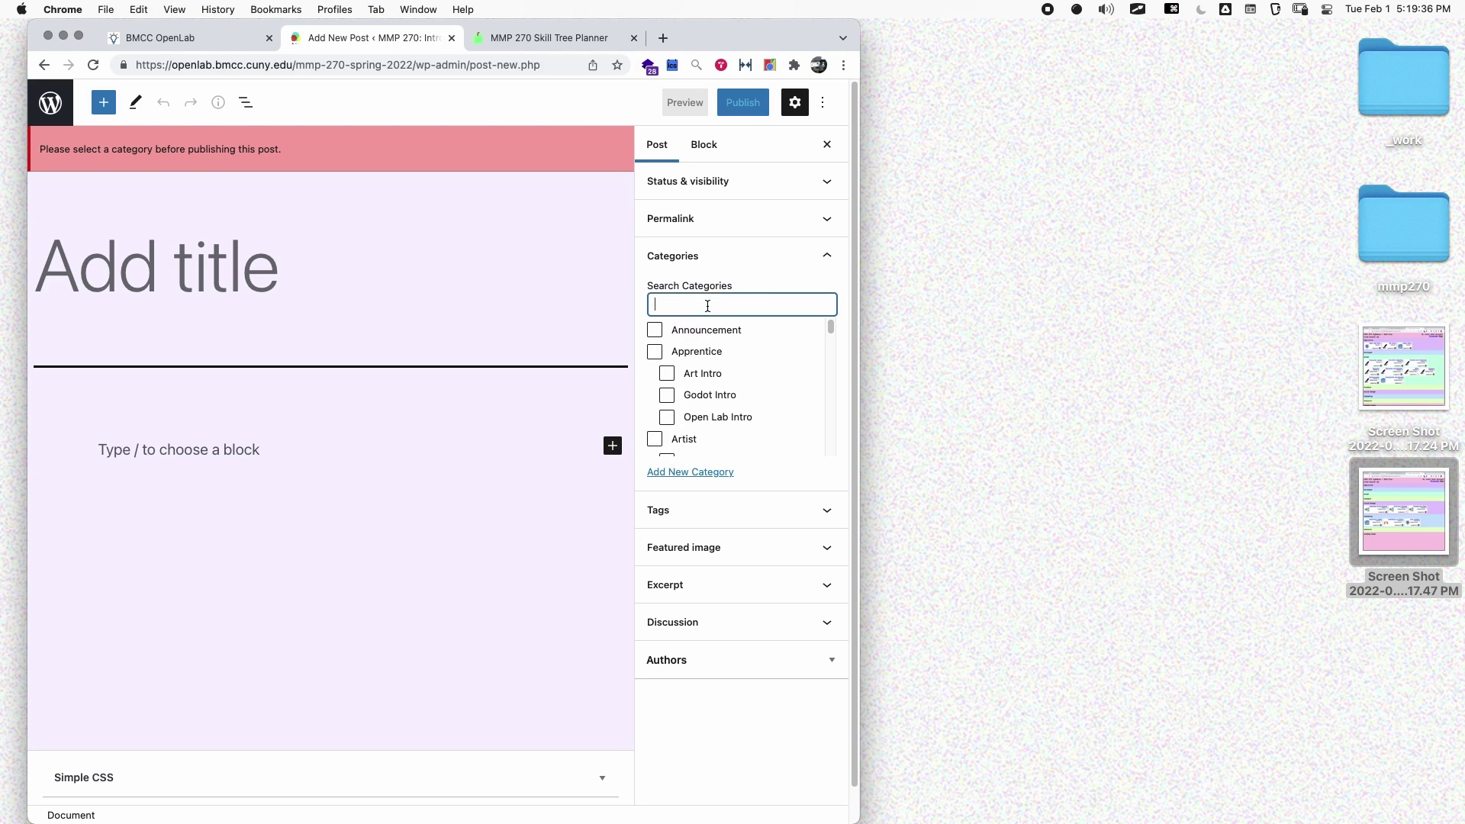
pyautogui.write('open lab')
pyautogui.click(699, 353)
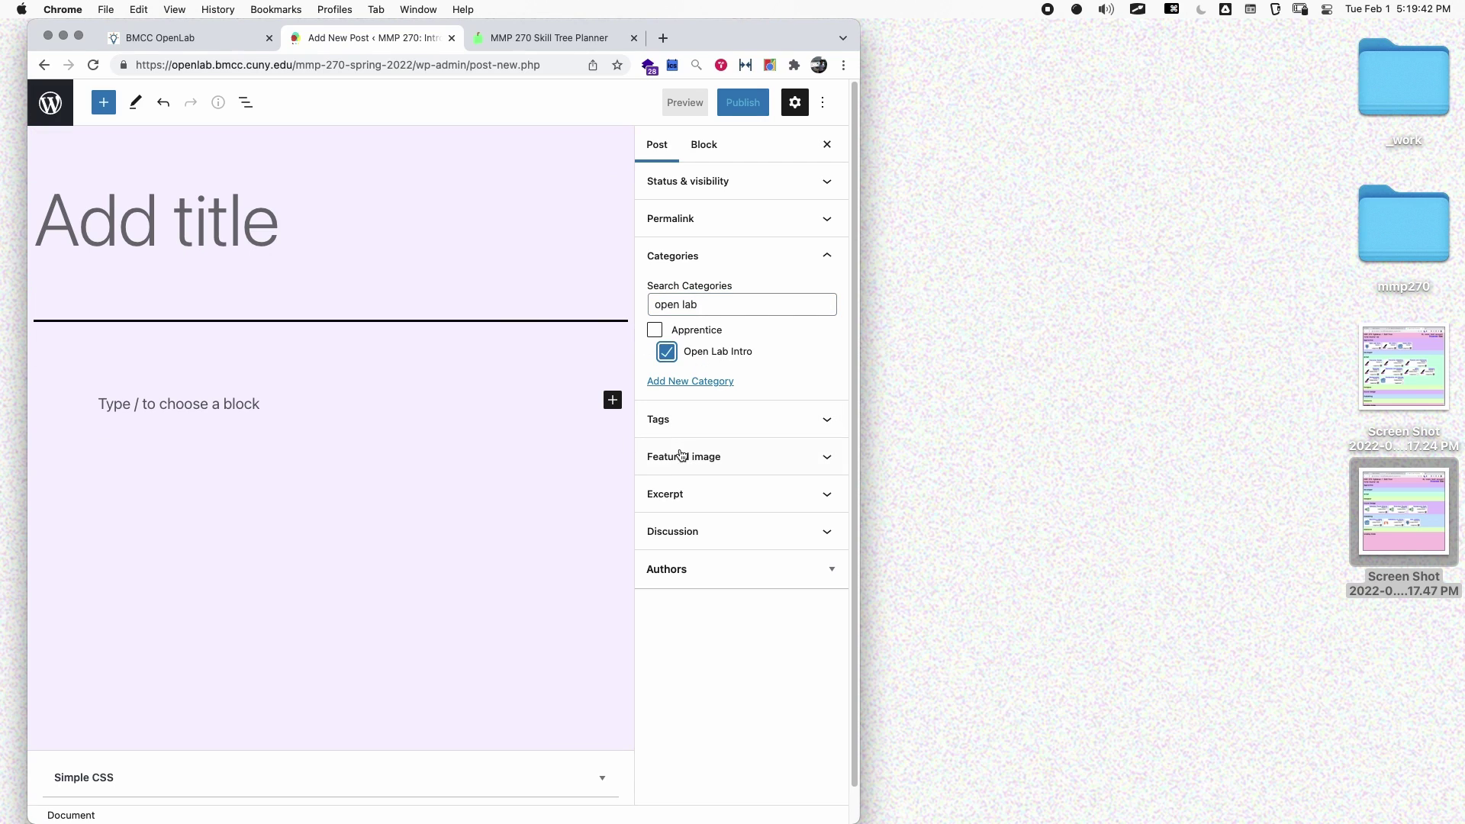
pyautogui.click(721, 257)
# Title the post "My Skill Tree Plan"
pyautogui.click(196, 255)
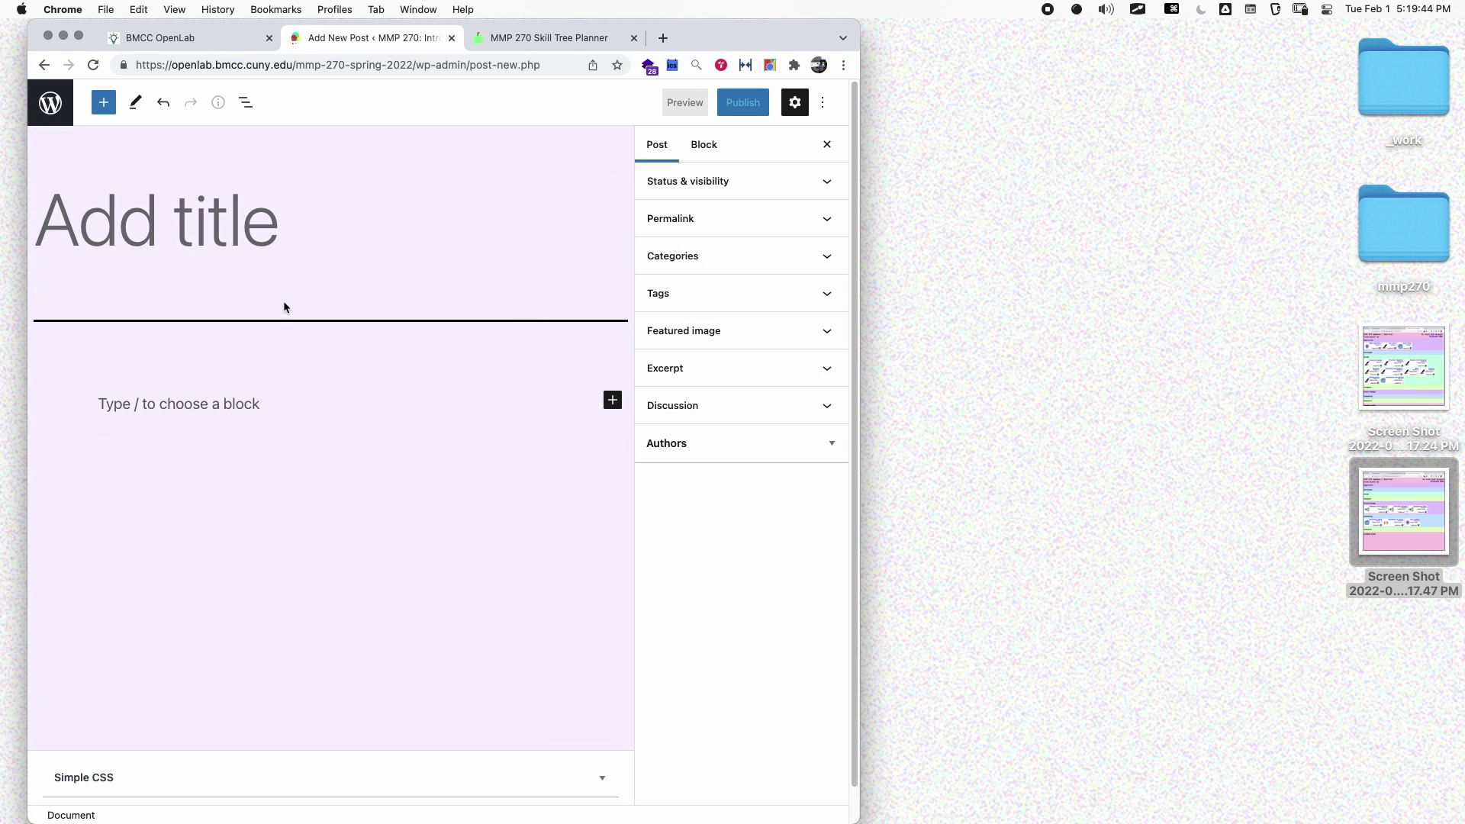
pyautogui.write('My ')
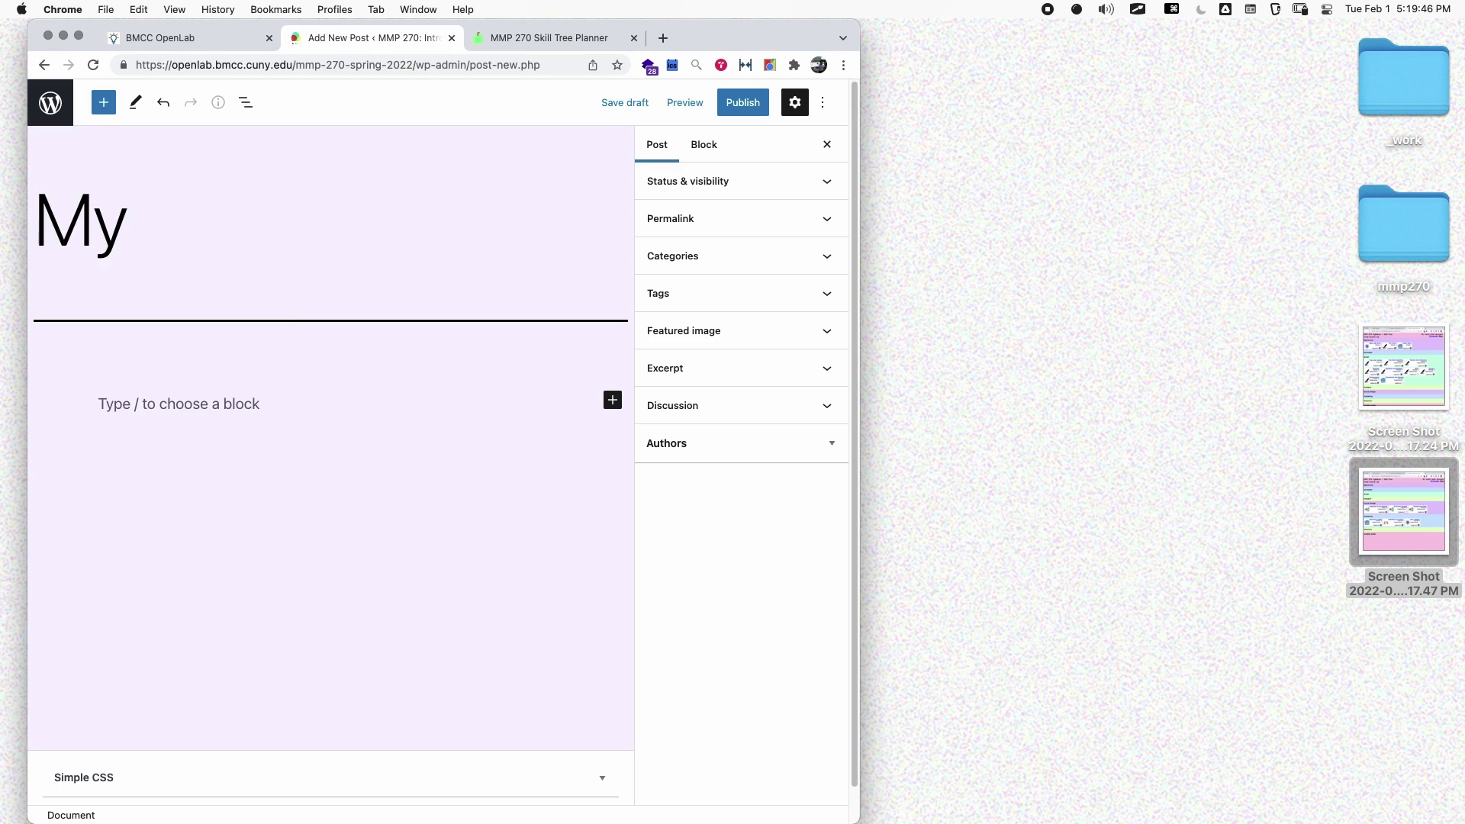
pyautogui.write('Skill Tree Plan')
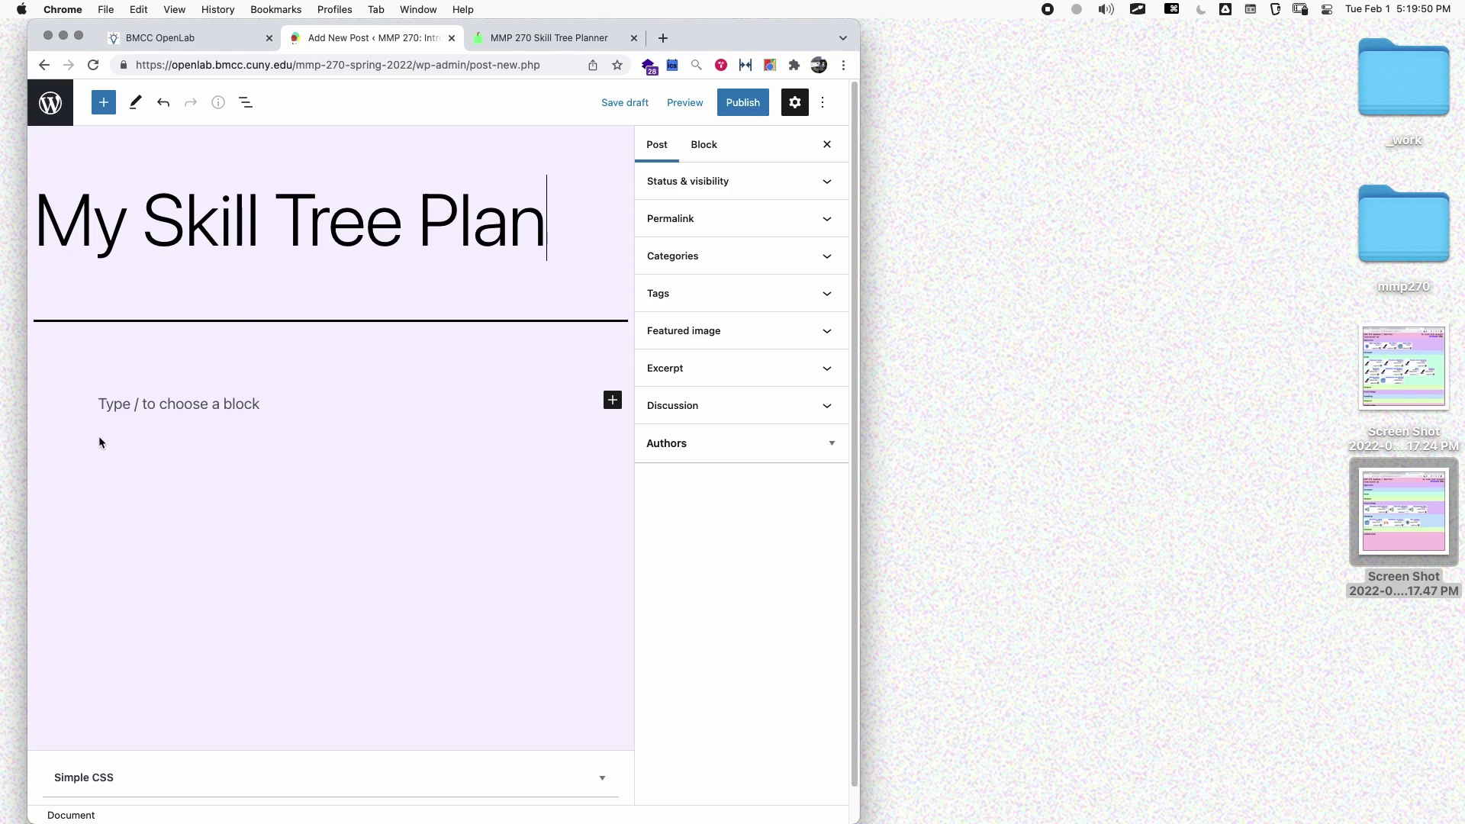
# Insert the first plan screenshot into the post body as an image block, and delete it again
pyautogui.click(207, 416)
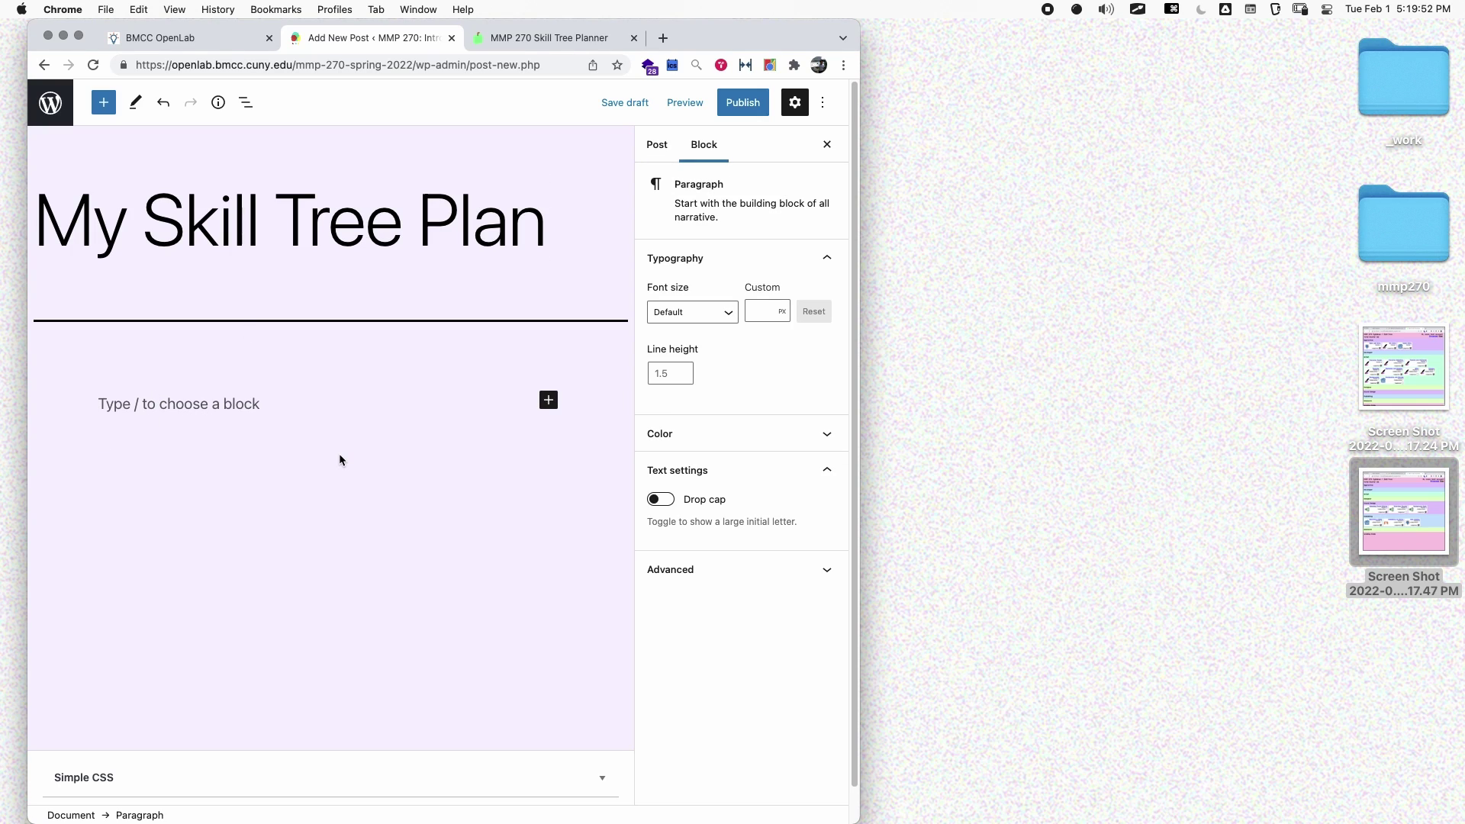
pyautogui.moveTo(1391, 371); pyautogui.dragTo(391, 401)
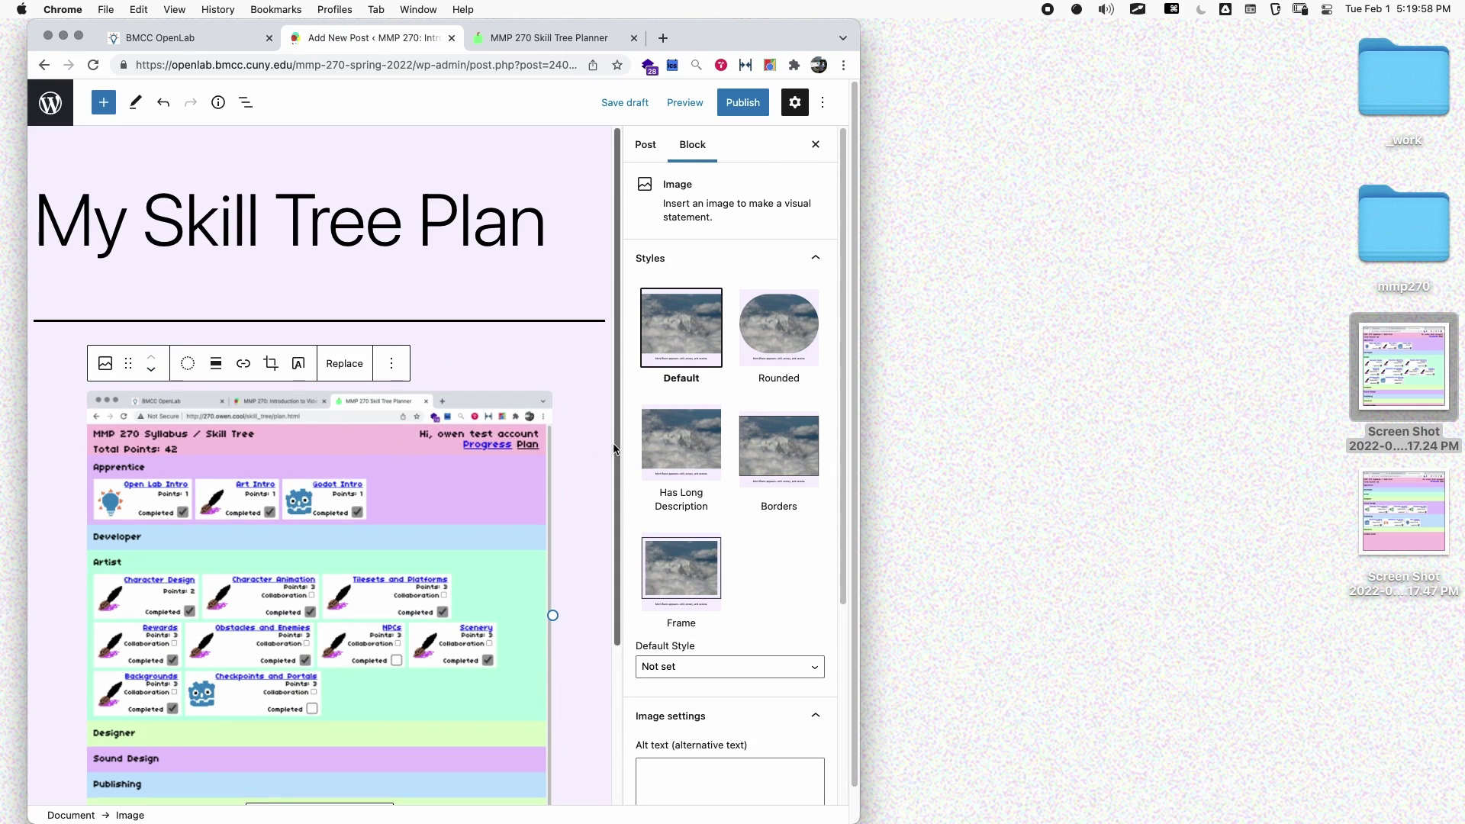
pyautogui.scroll(-1, 604, 433)
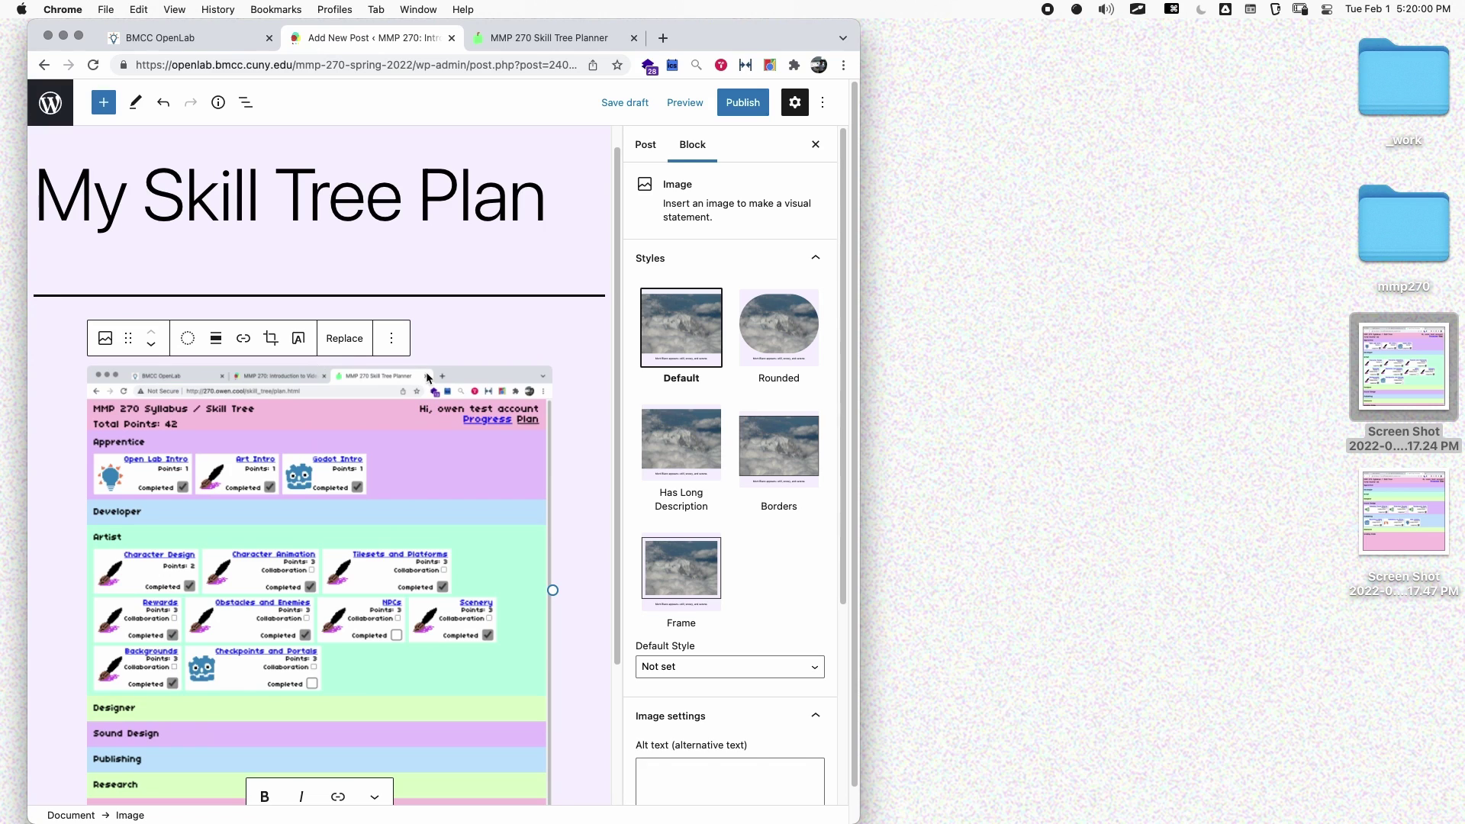
pyautogui.click(450, 415)
pyautogui.press('BackSpace')
# Insert the first plan screenshot from the desktop directly into the empty post body, and undo the insertion
pyautogui.moveTo(1378, 378); pyautogui.dragTo(251, 480)
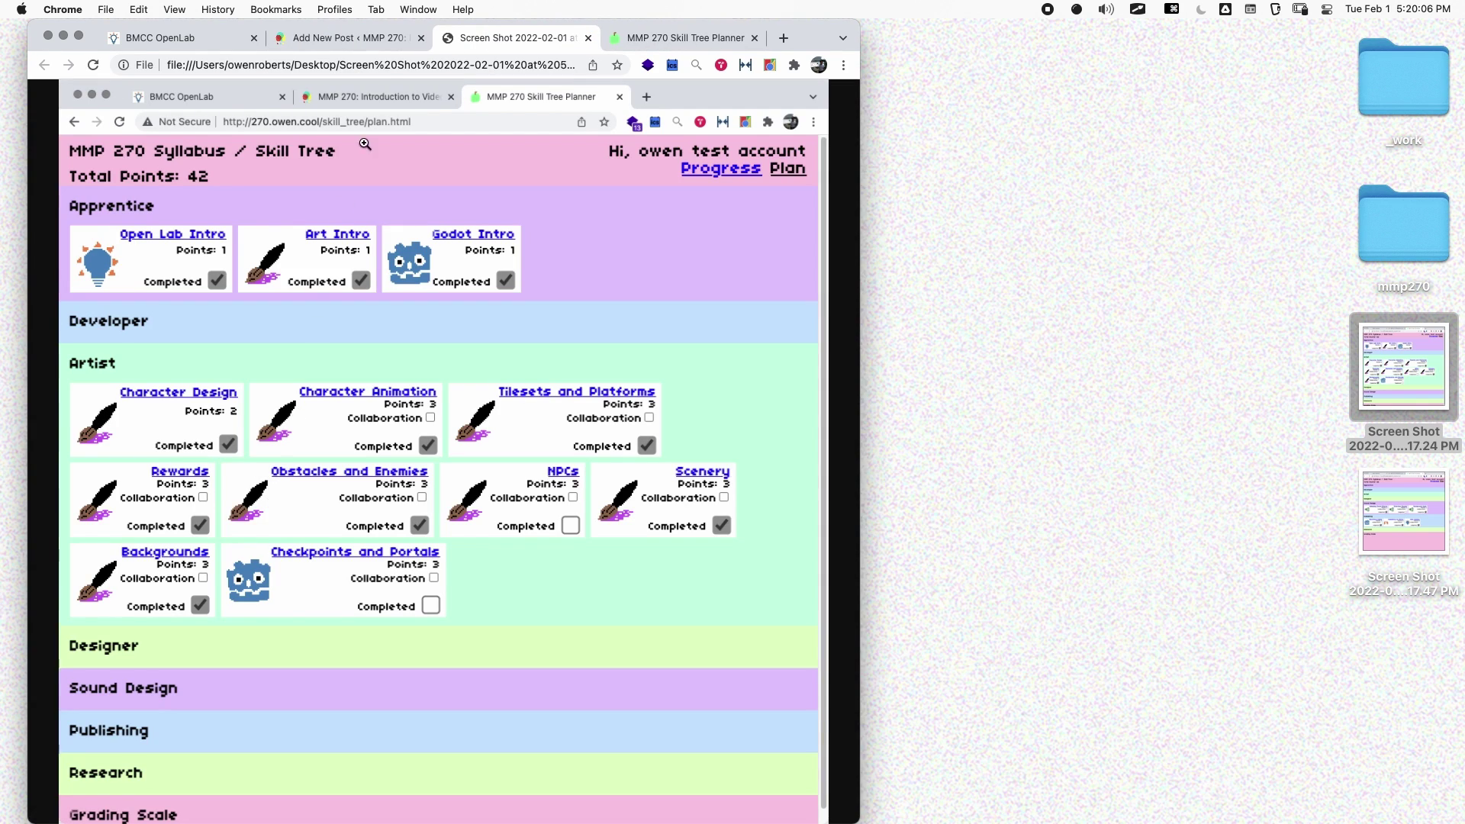
pyautogui.click(588, 37)
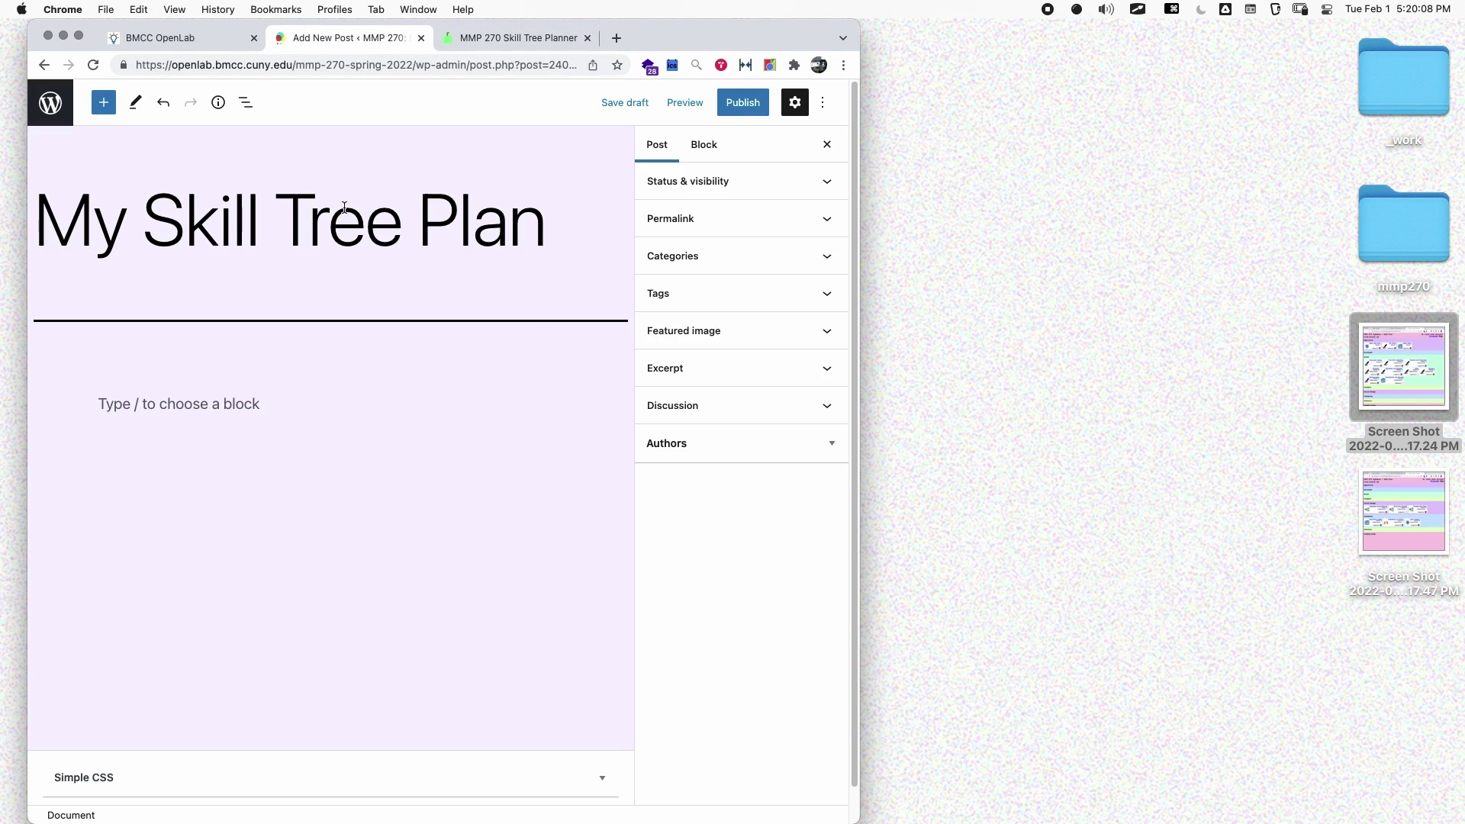
pyautogui.moveTo(1425, 339); pyautogui.dragTo(259, 343)
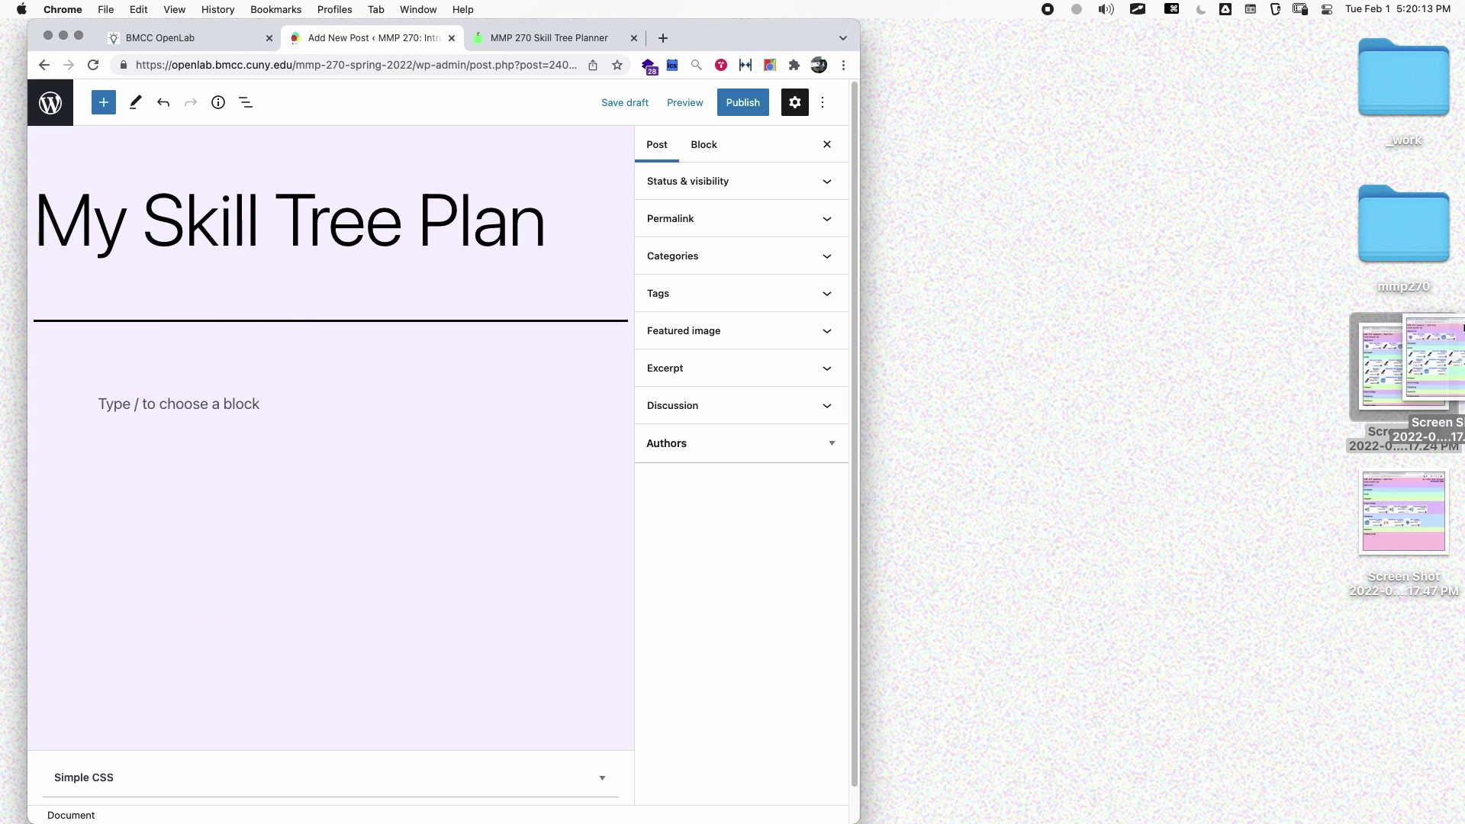
pyautogui.click(474, 490)
pyautogui.moveTo(1366, 393); pyautogui.dragTo(182, 401)
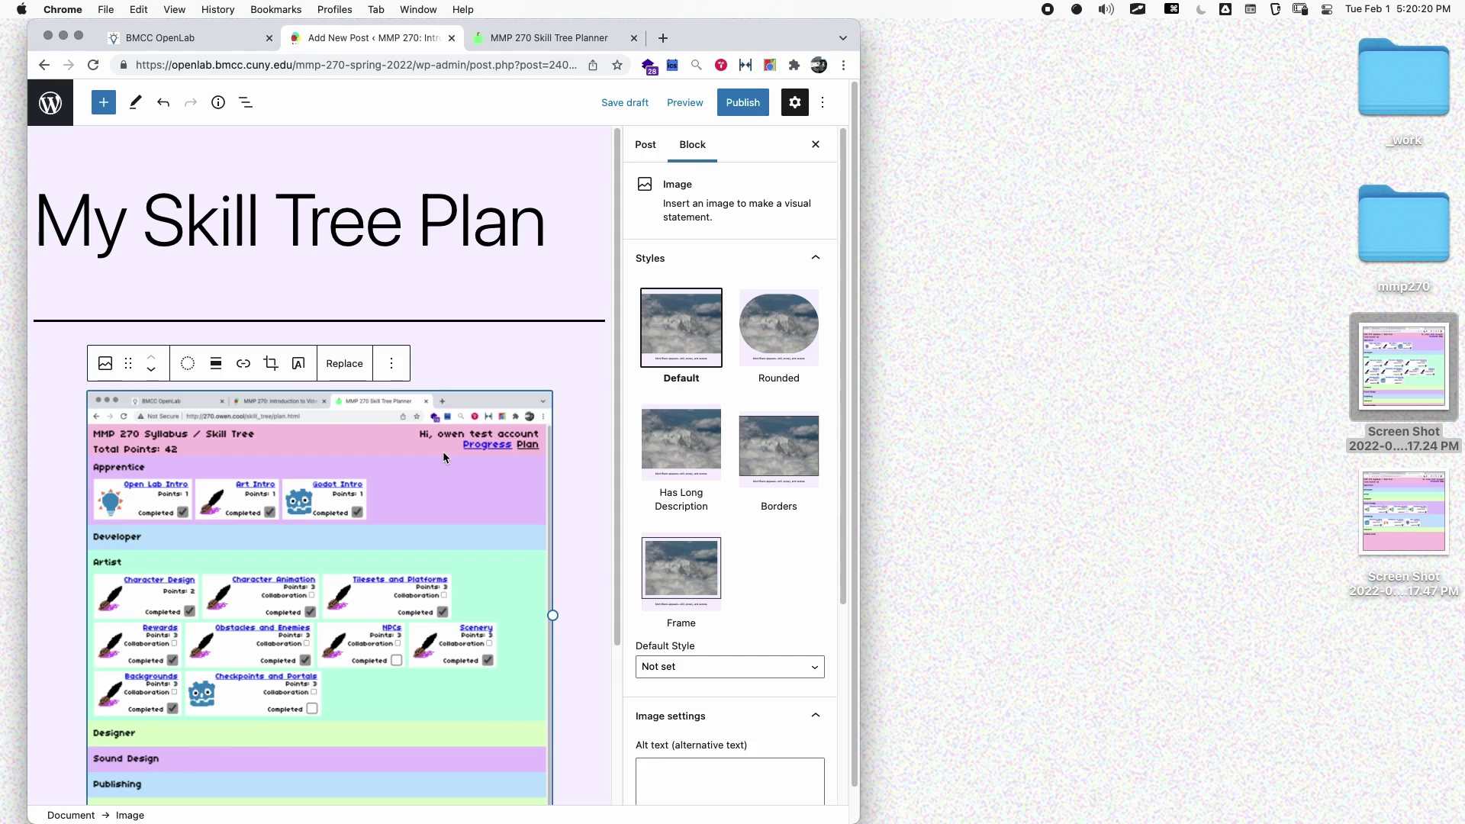
pyautogui.press('super+z')
# Add an Image block to the post body and upload the 5.17.24 PM screenshot from the Desktop folder into it
pyautogui.click(192, 393)
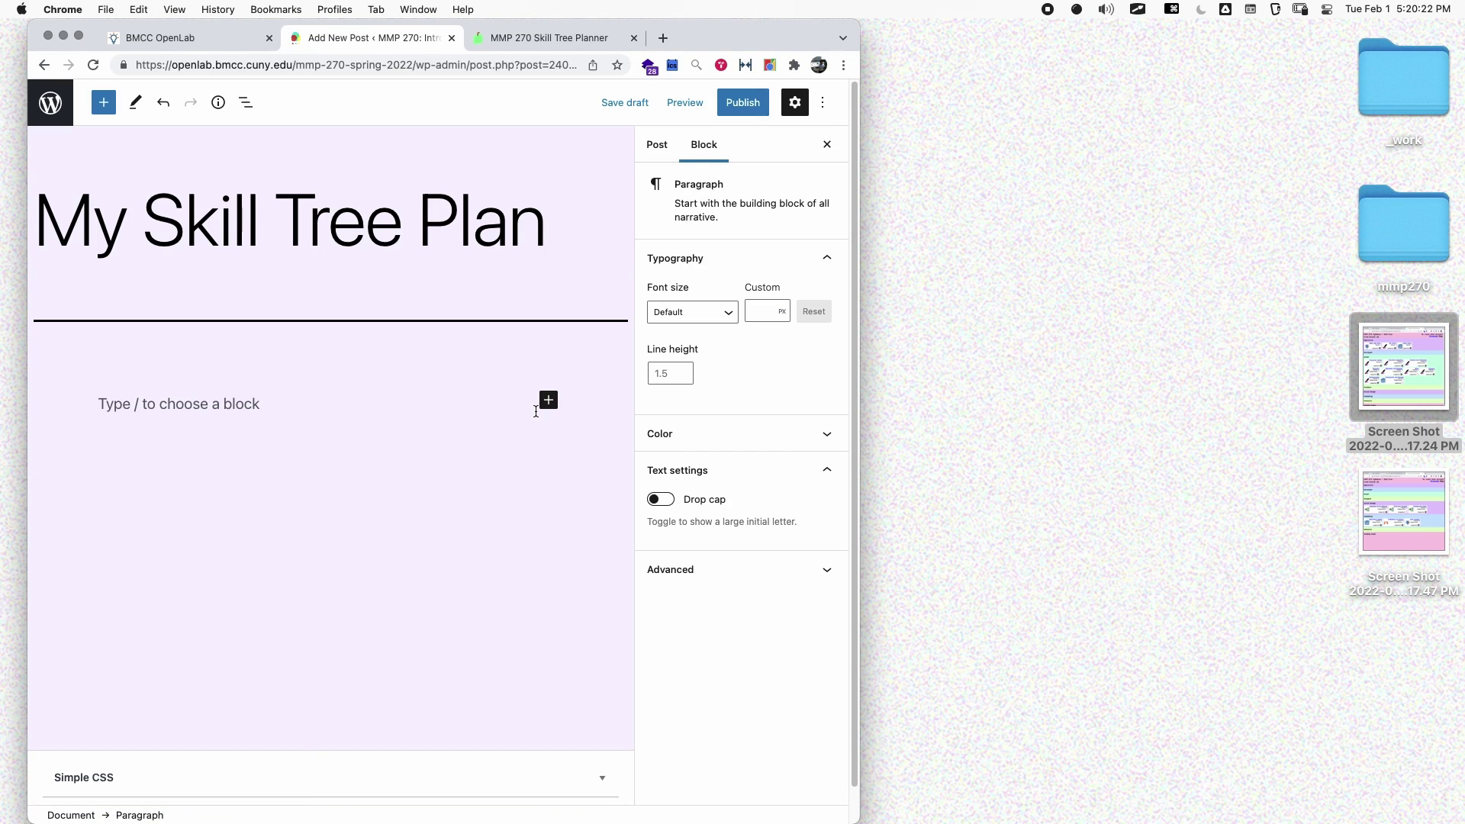
pyautogui.click(549, 402)
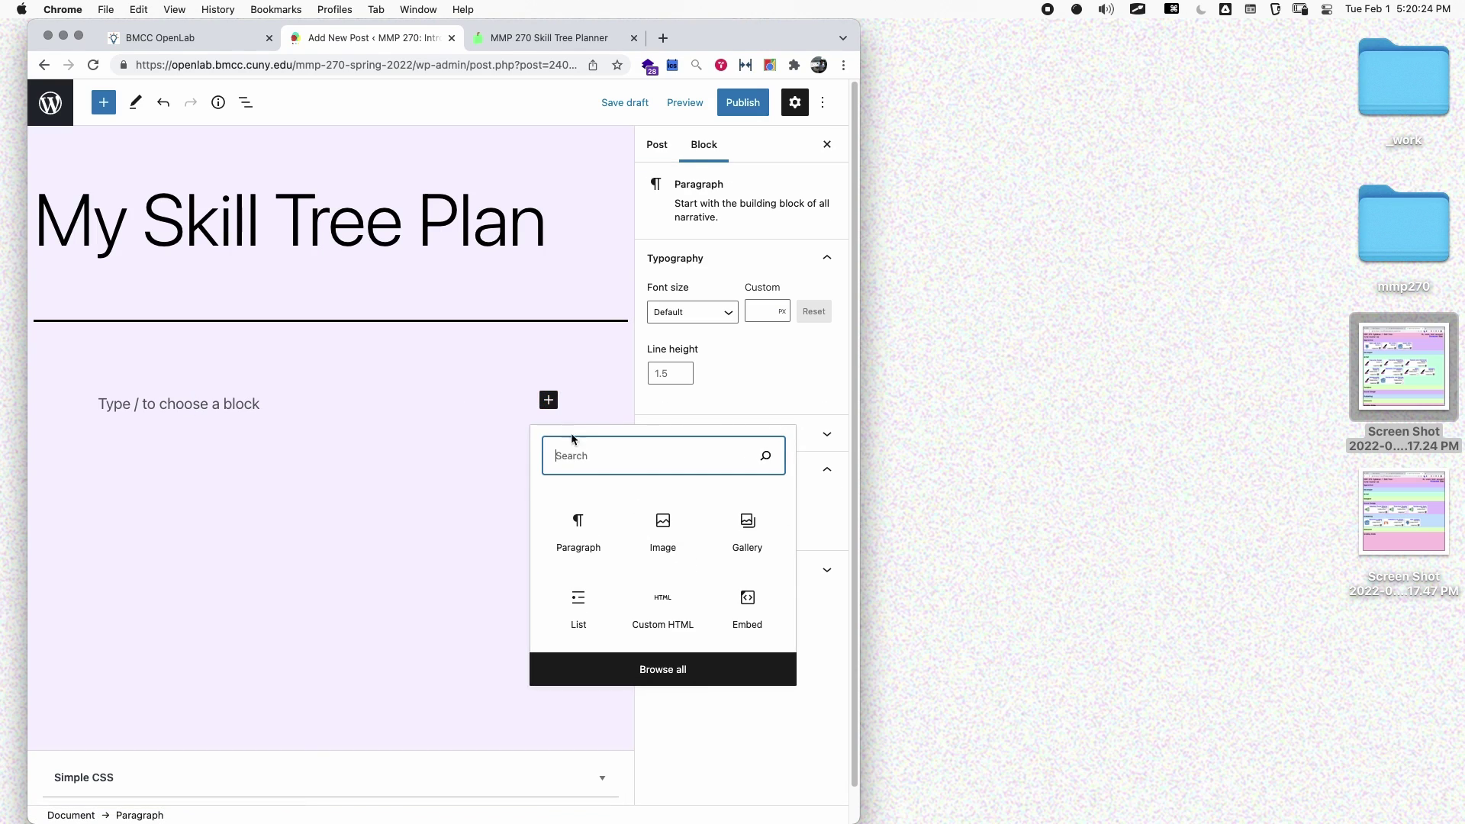
pyautogui.click(666, 525)
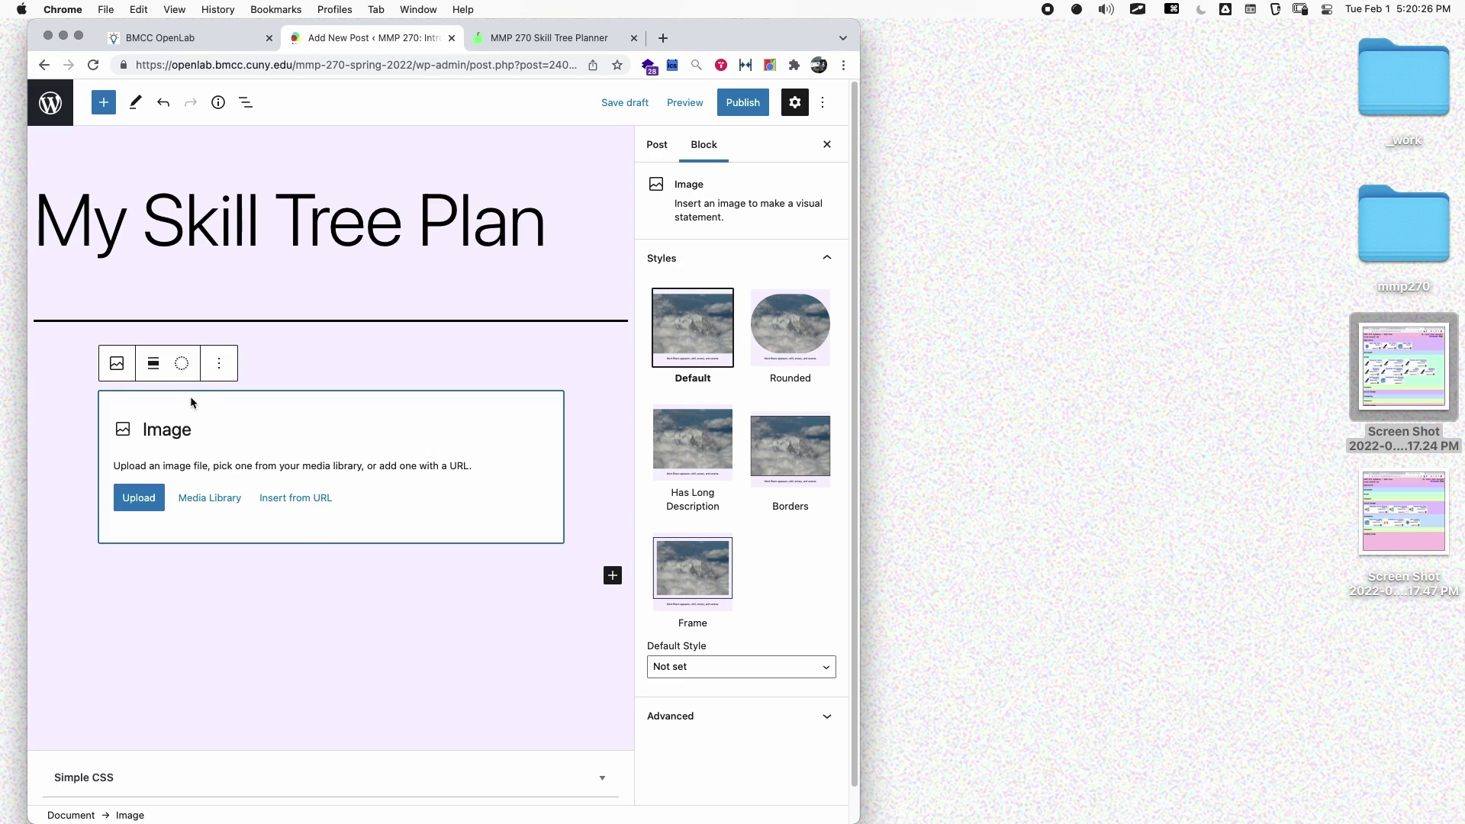
pyautogui.click(147, 503)
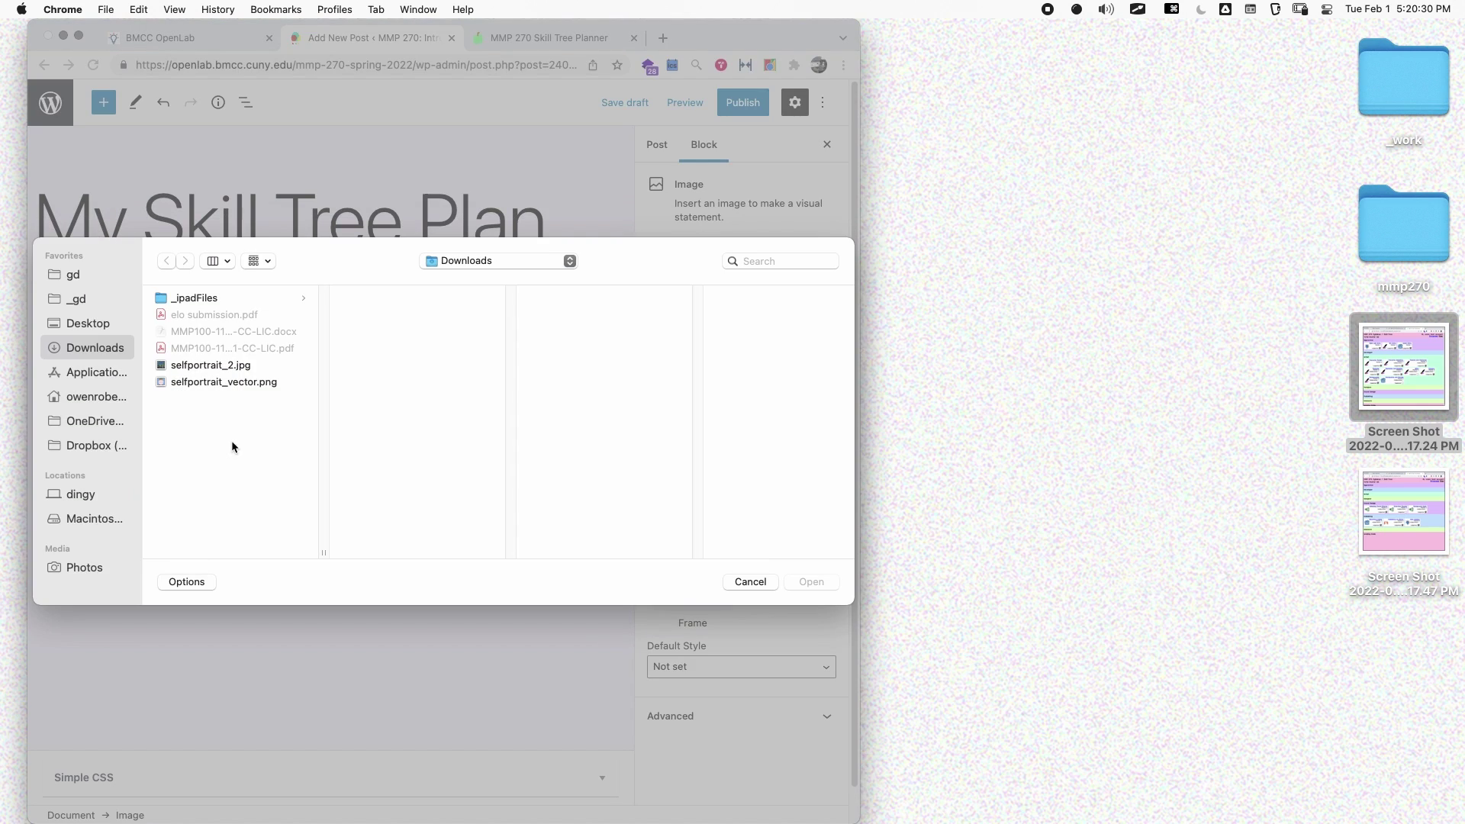
pyautogui.click(107, 323)
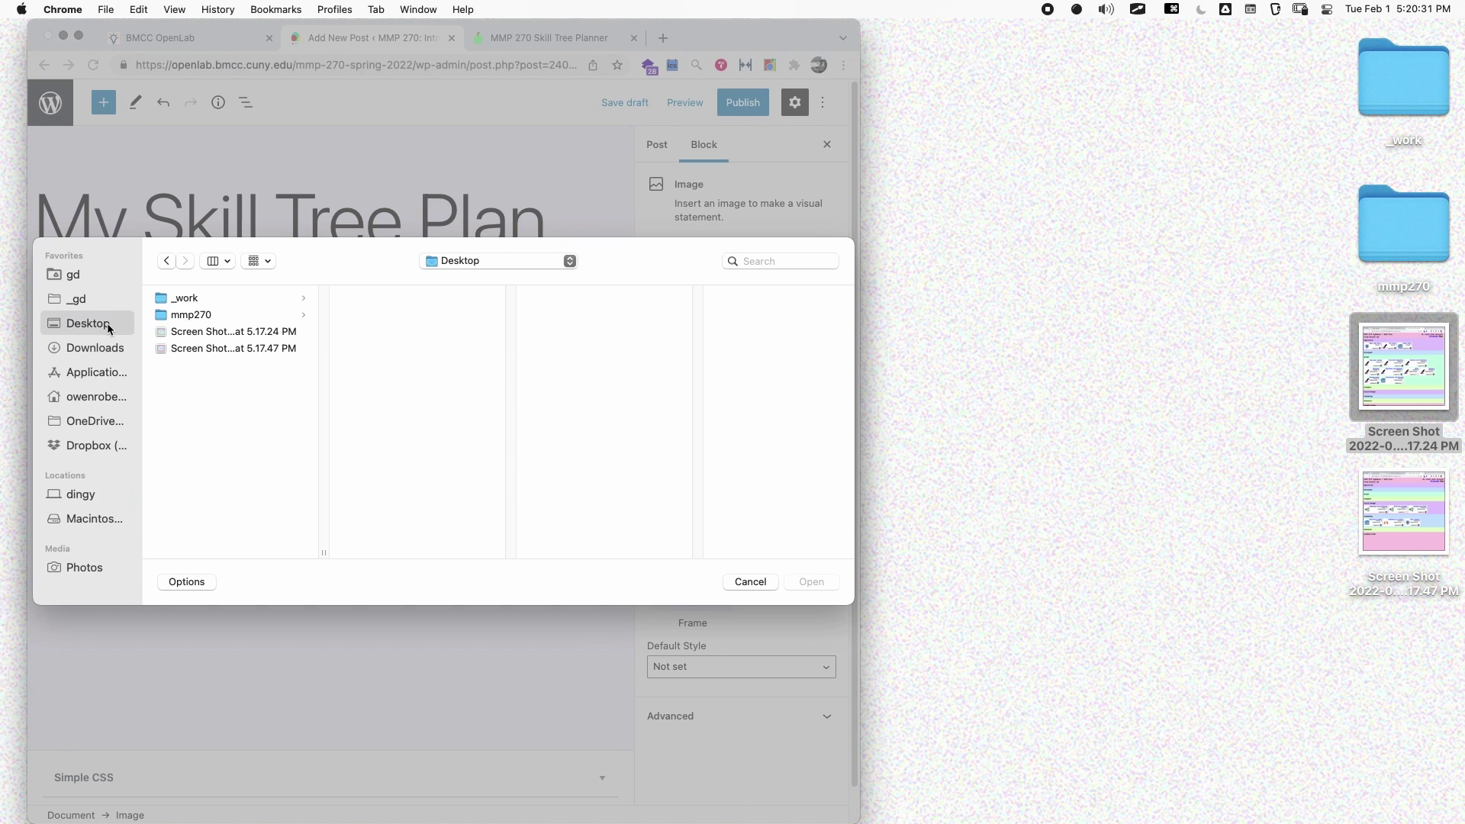
pyautogui.click(221, 333)
pyautogui.press('space')
pyautogui.press('space')
pyautogui.click(805, 584)
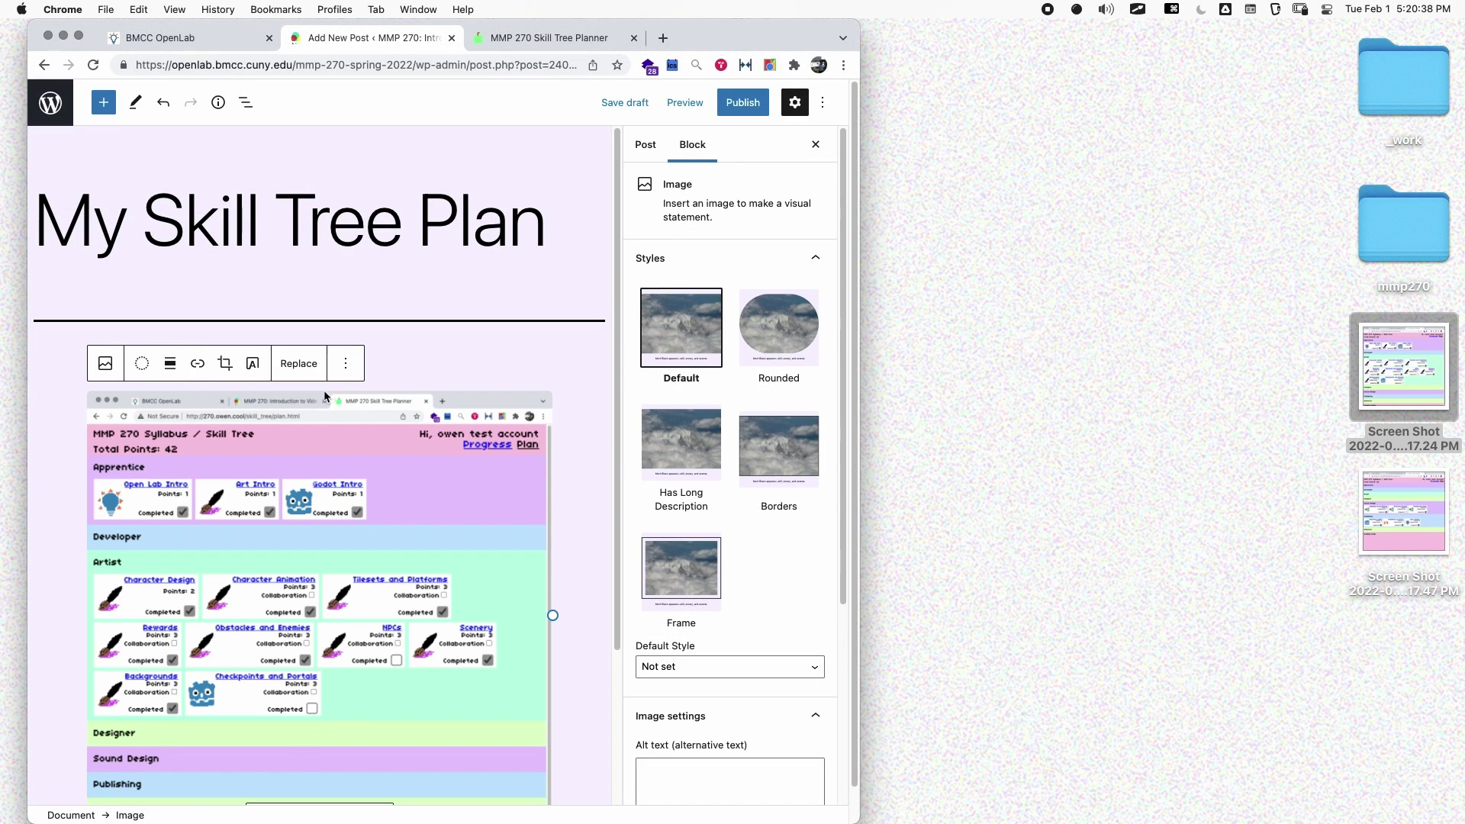
# Insert the second plan screenshot, taken at 5.17.47 PM, from the desktop below the first image
pyautogui.click(565, 434)
pyautogui.scroll(-3, 571, 568)
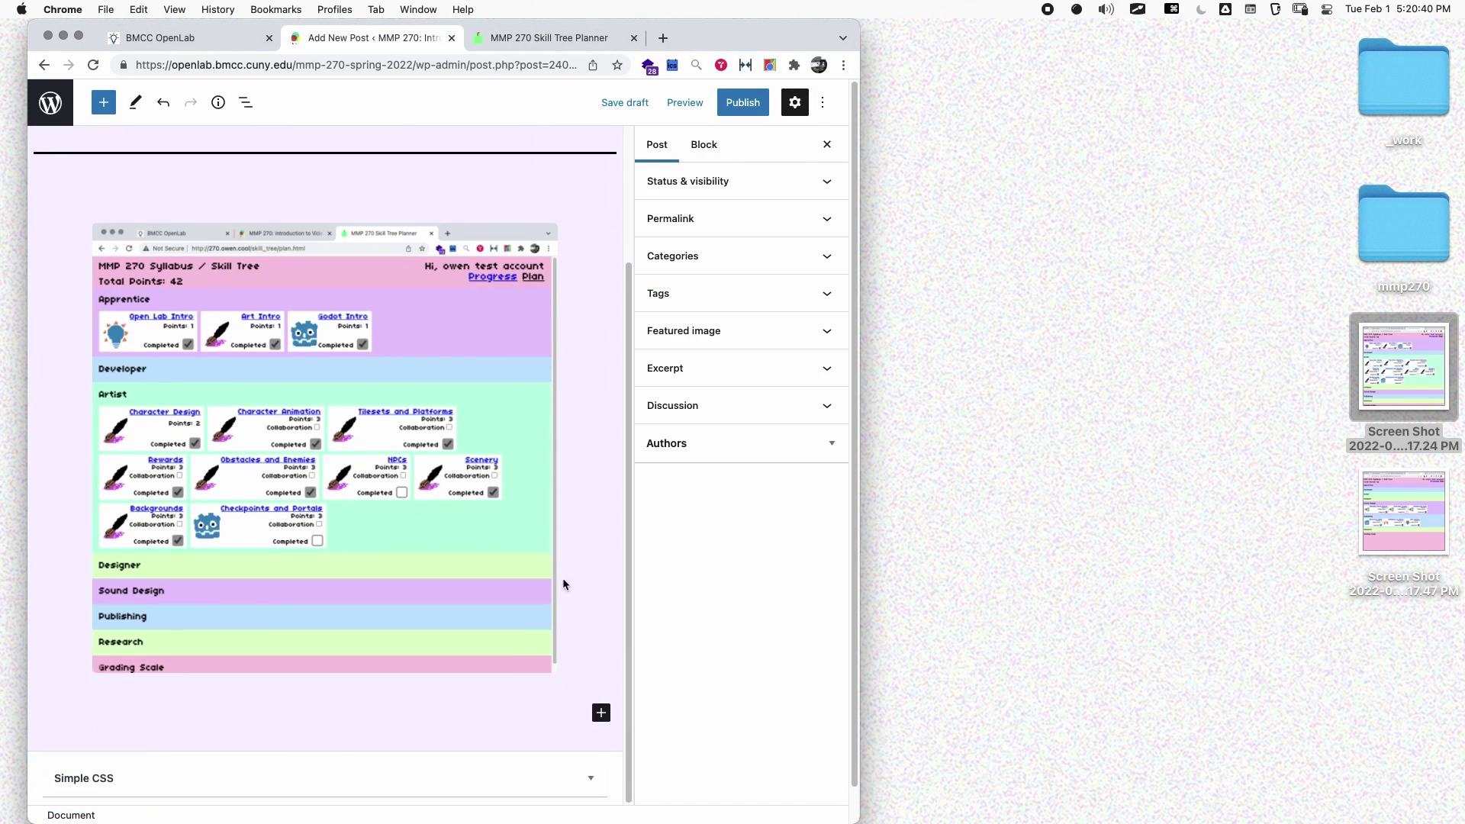
pyautogui.moveTo(1389, 518); pyautogui.dragTo(458, 737)
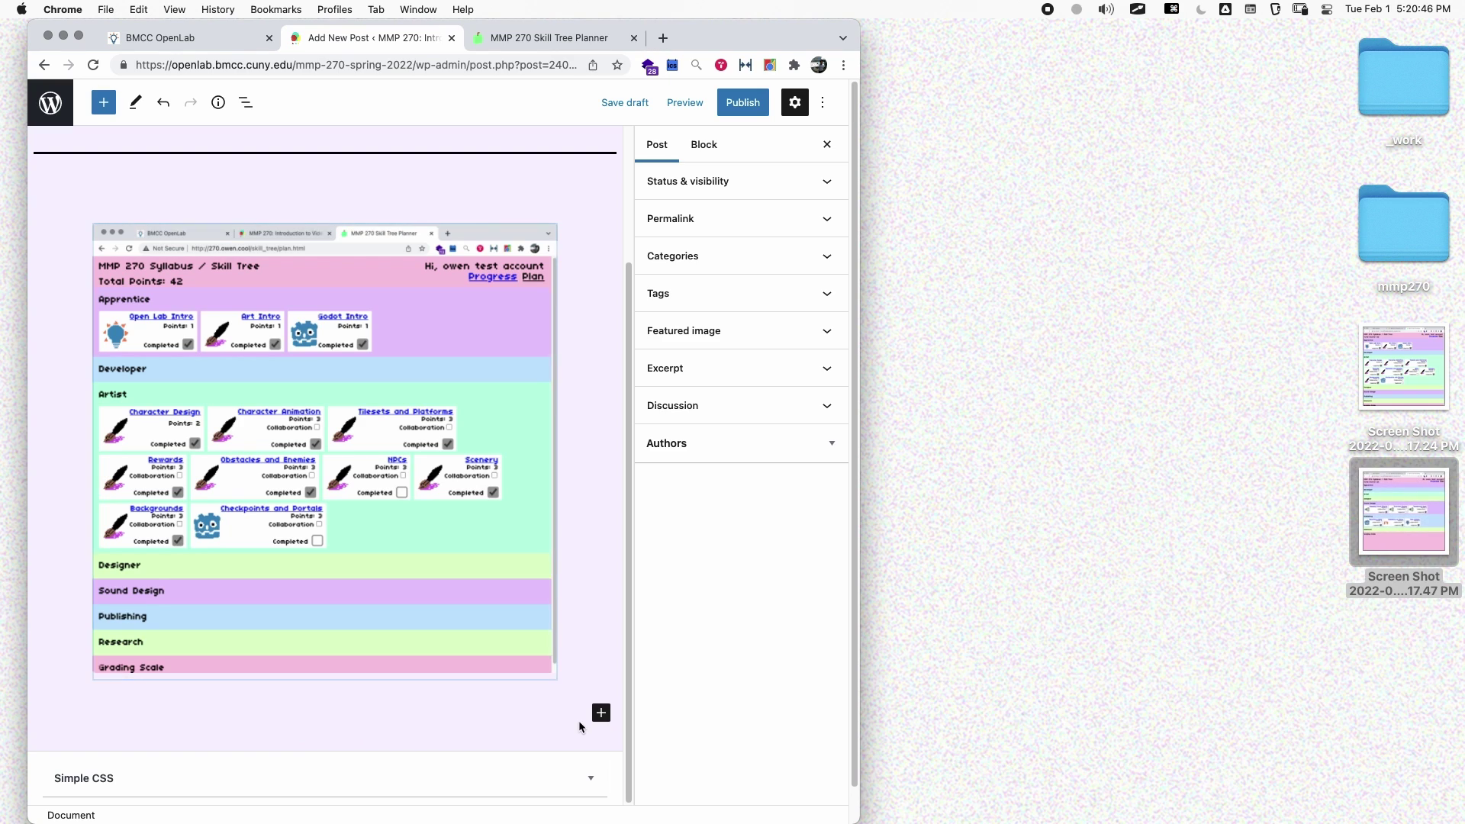
pyautogui.click(601, 712)
pyautogui.click(438, 710)
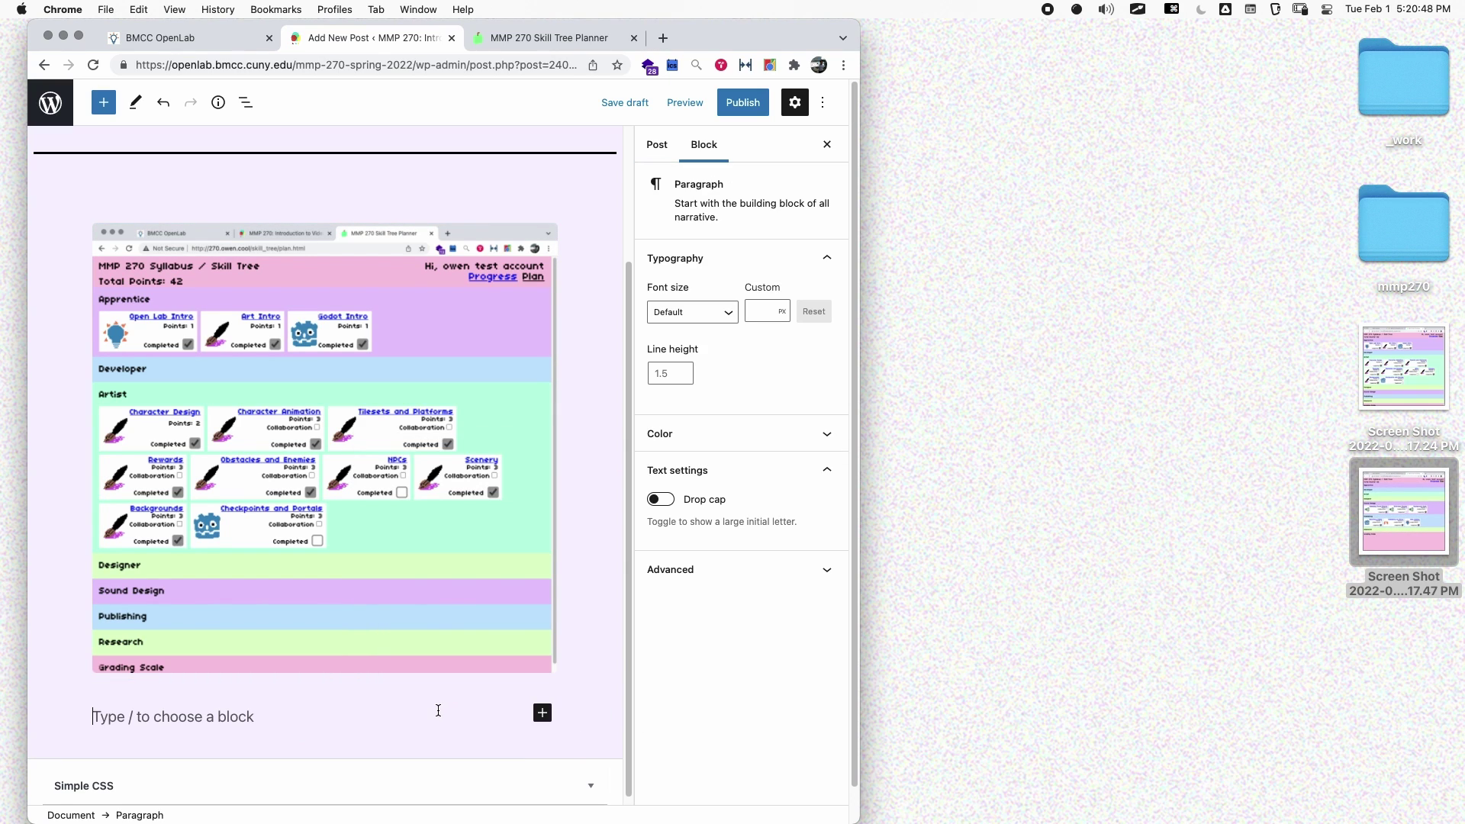
pyautogui.moveTo(1383, 522); pyautogui.dragTo(215, 703)
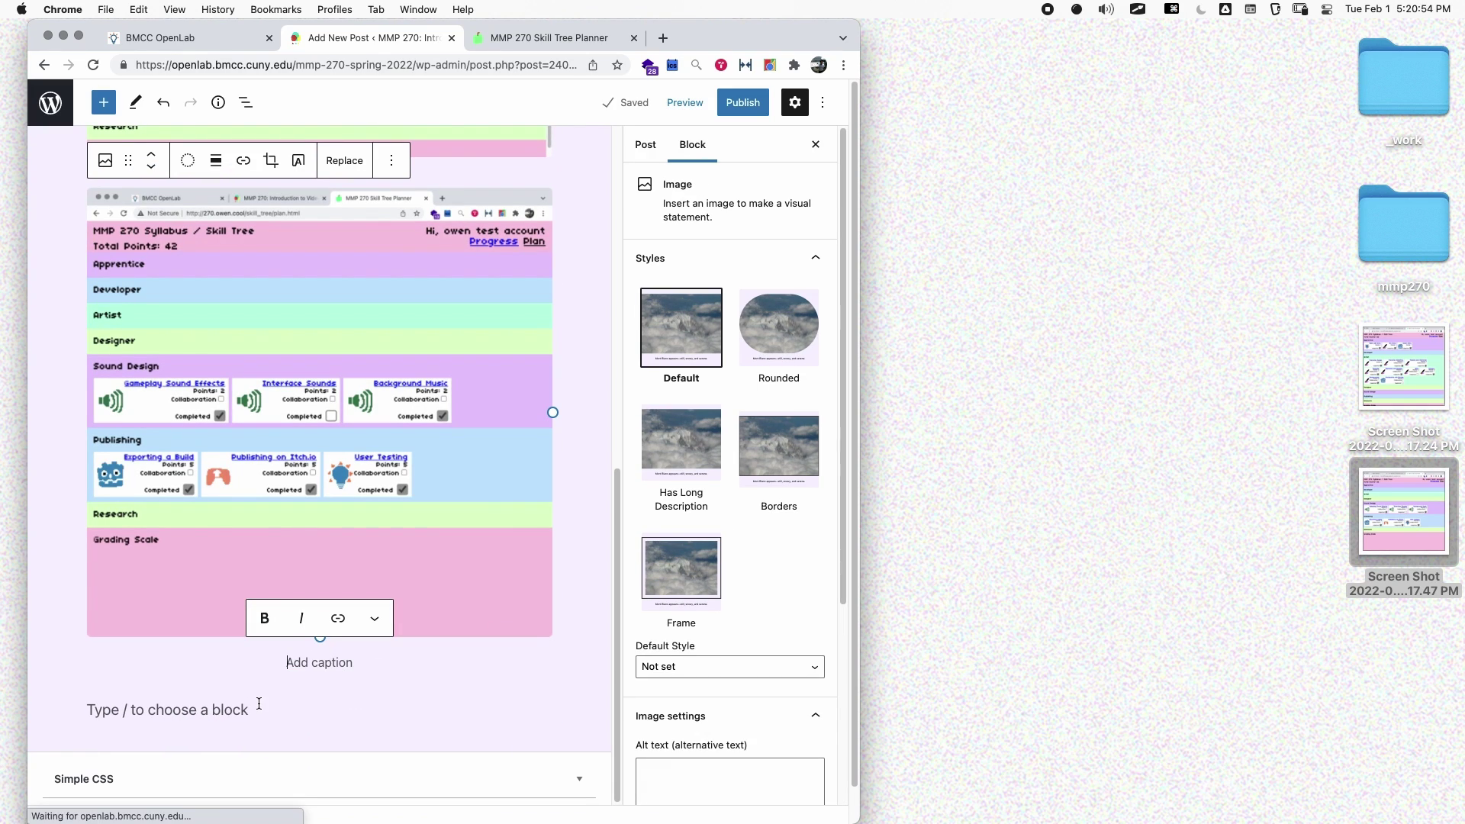
# Write below the images: "This semester I want to focus on making art and graphics for my game, and add some sound effects and background music."
pyautogui.click(301, 691)
pyautogui.scroll(8, 506, 525)
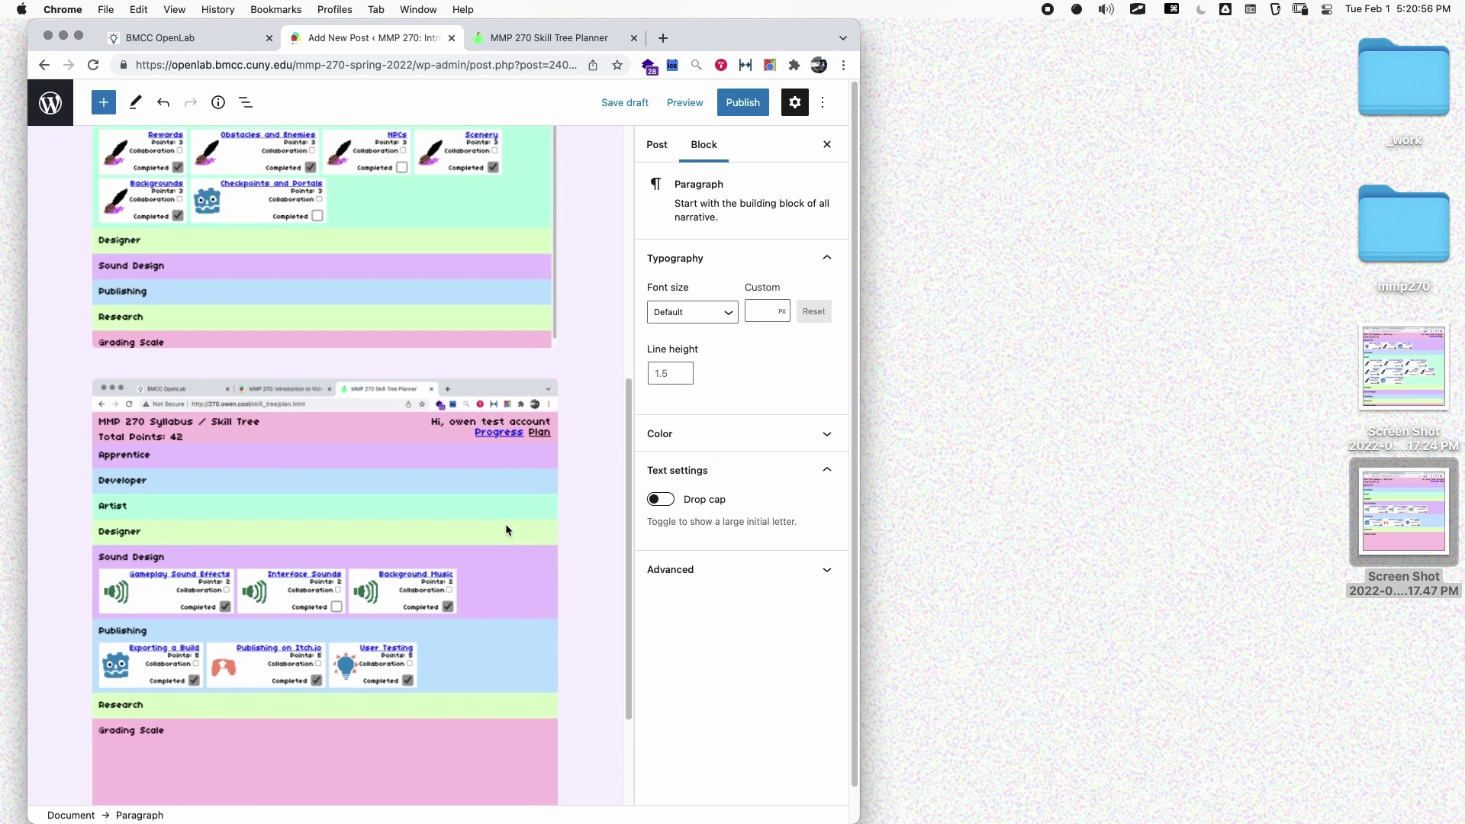
pyautogui.scroll(-8, 506, 525)
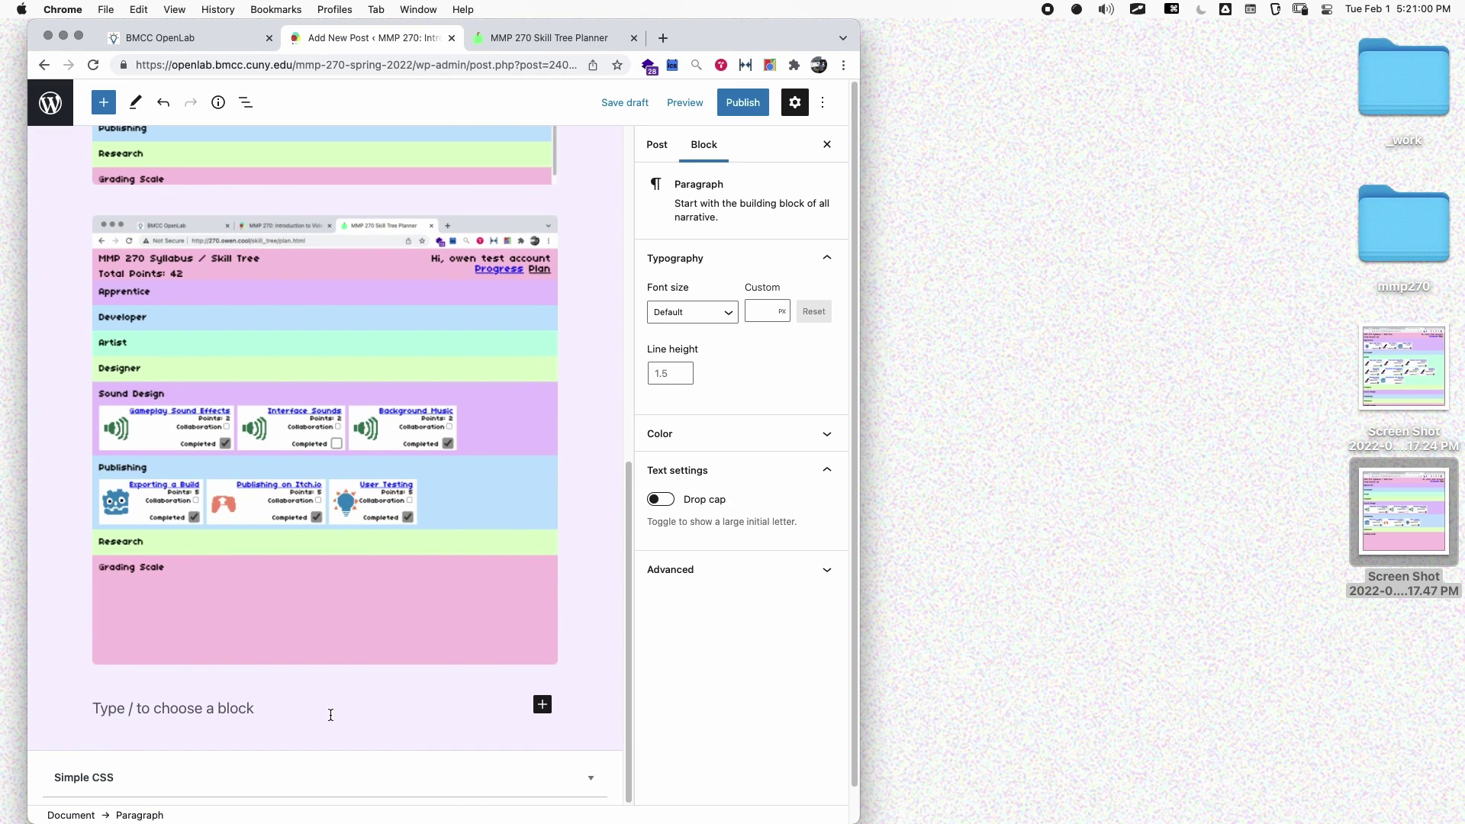
pyautogui.write('This smeest')
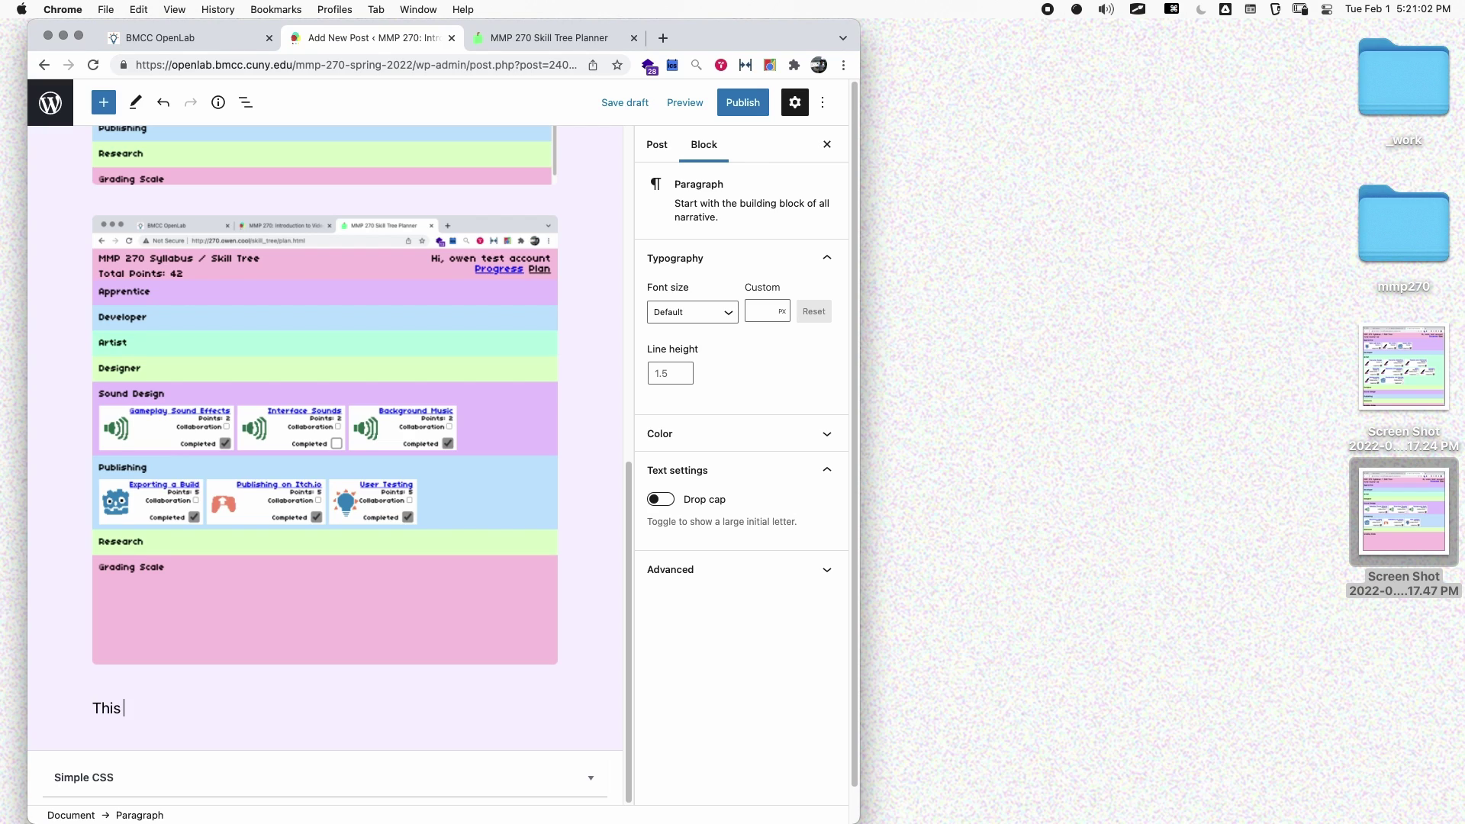
pyautogui.press('BackSpace')
pyautogui.press('BackSpace')
pyautogui.press('BackSpace')
pyautogui.press('BackSpace')
pyautogui.press('BackSpace')
pyautogui.write('emester I want to focus on')
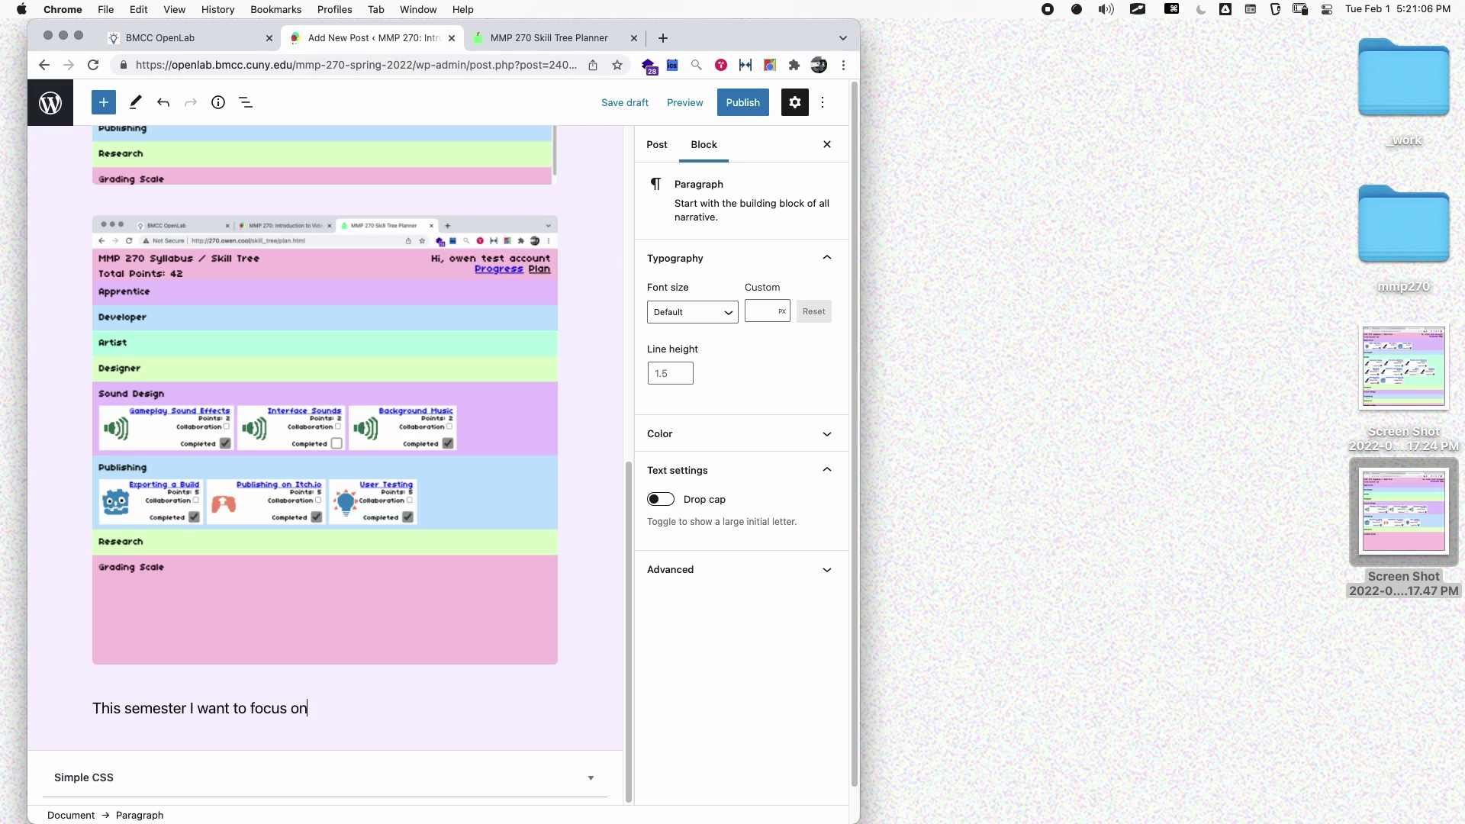
pyautogui.write(' making art and graphics for my game.')
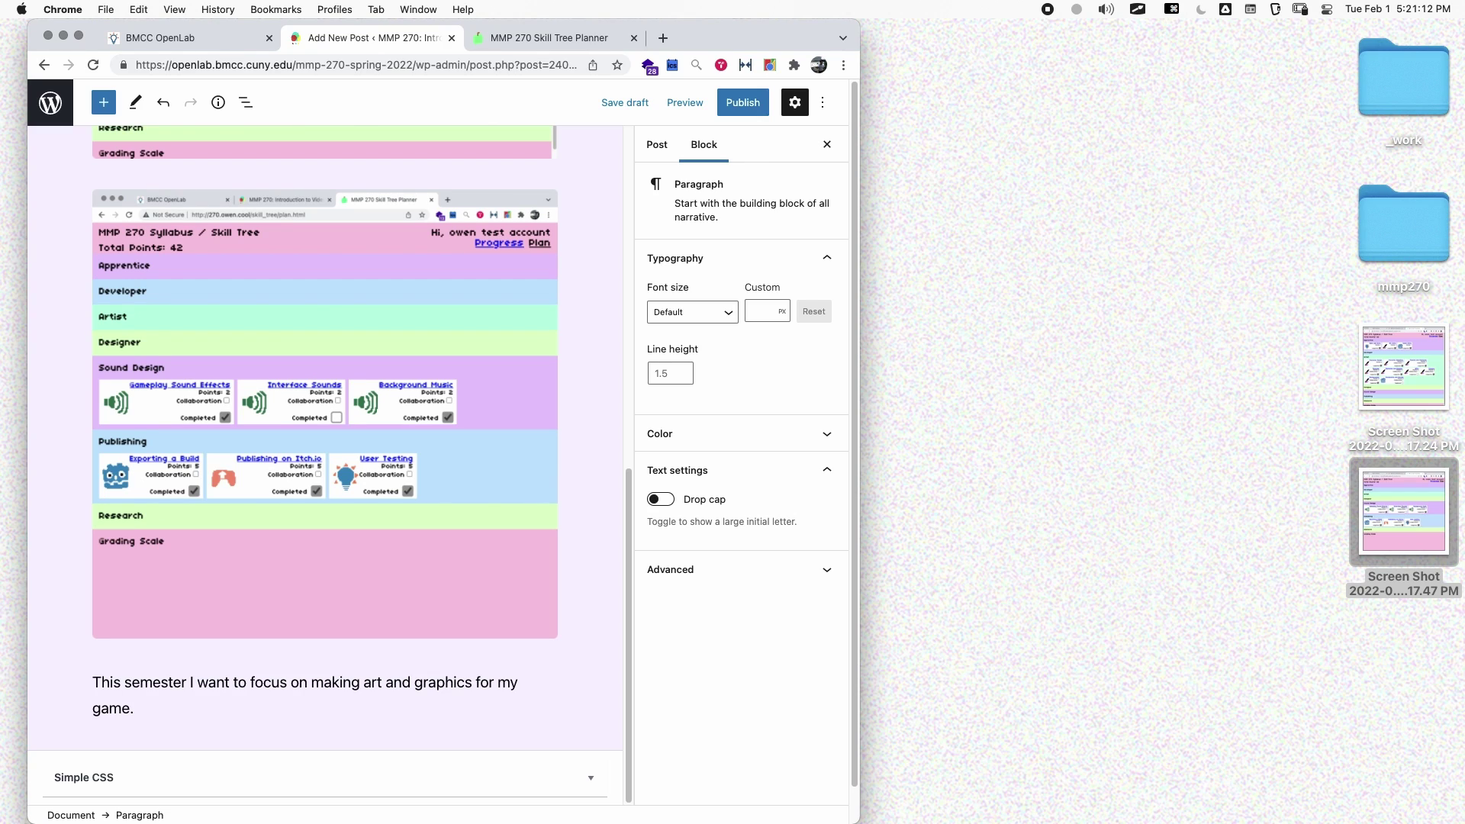
pyautogui.press('BackSpace')
pyautogui.write(', and add some sound effects and background music.')
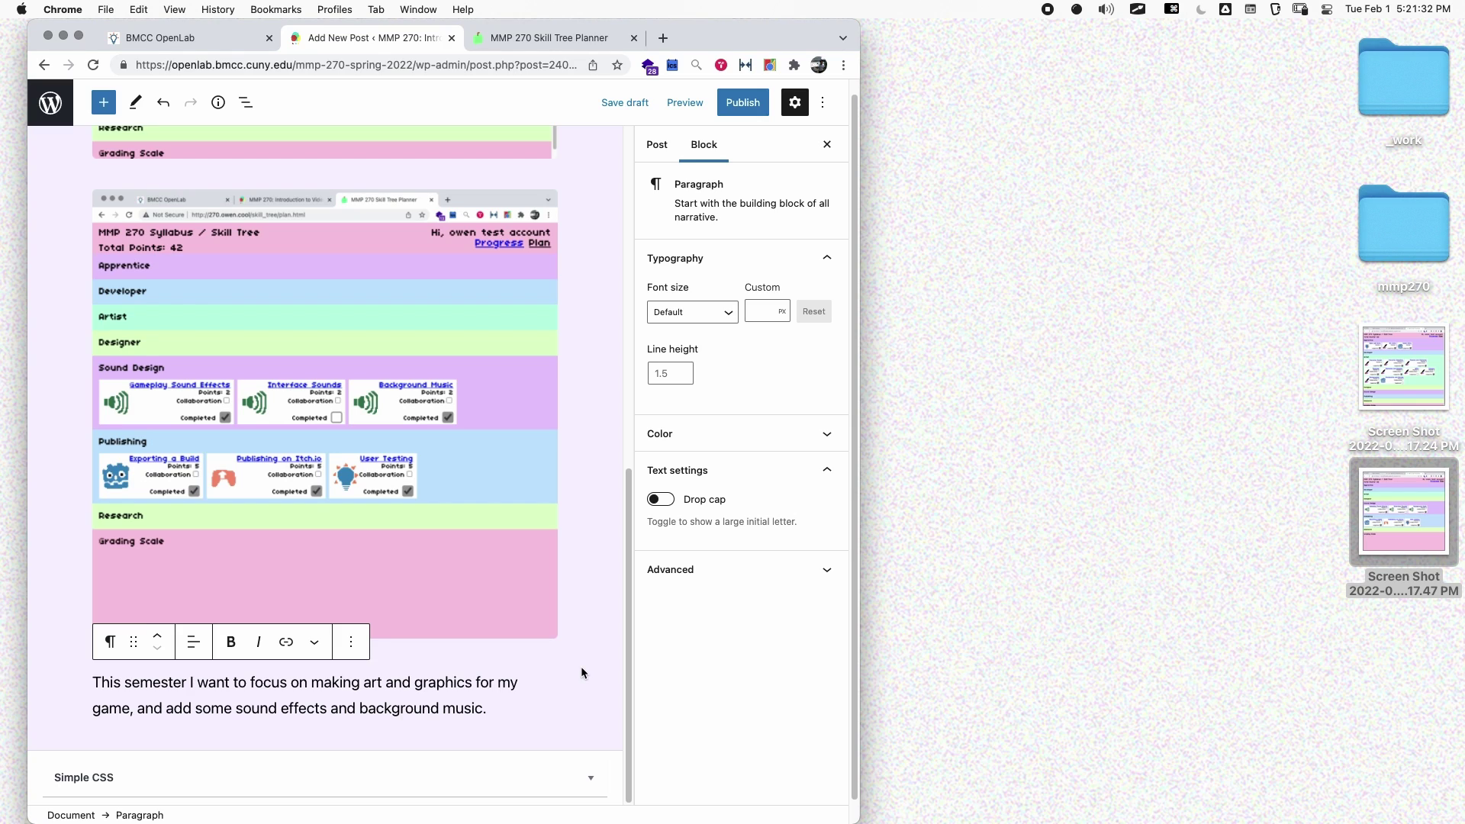
# Continue the paragraph with "I definitely want to publish my game and send it to people to test and give me feedback."
pyautogui.write('I definitely want to ')
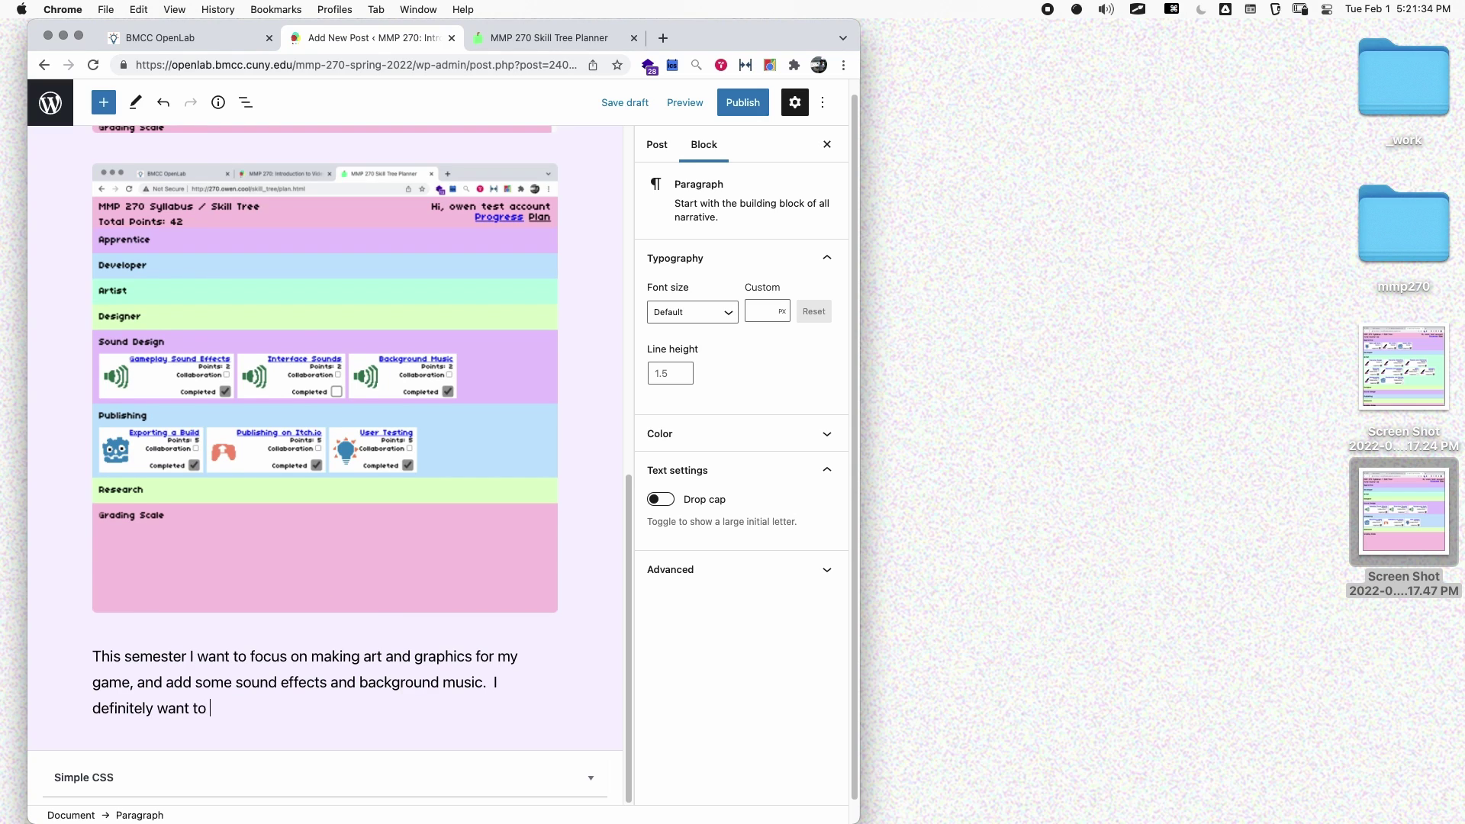
pyautogui.write('publish my game and send it to ')
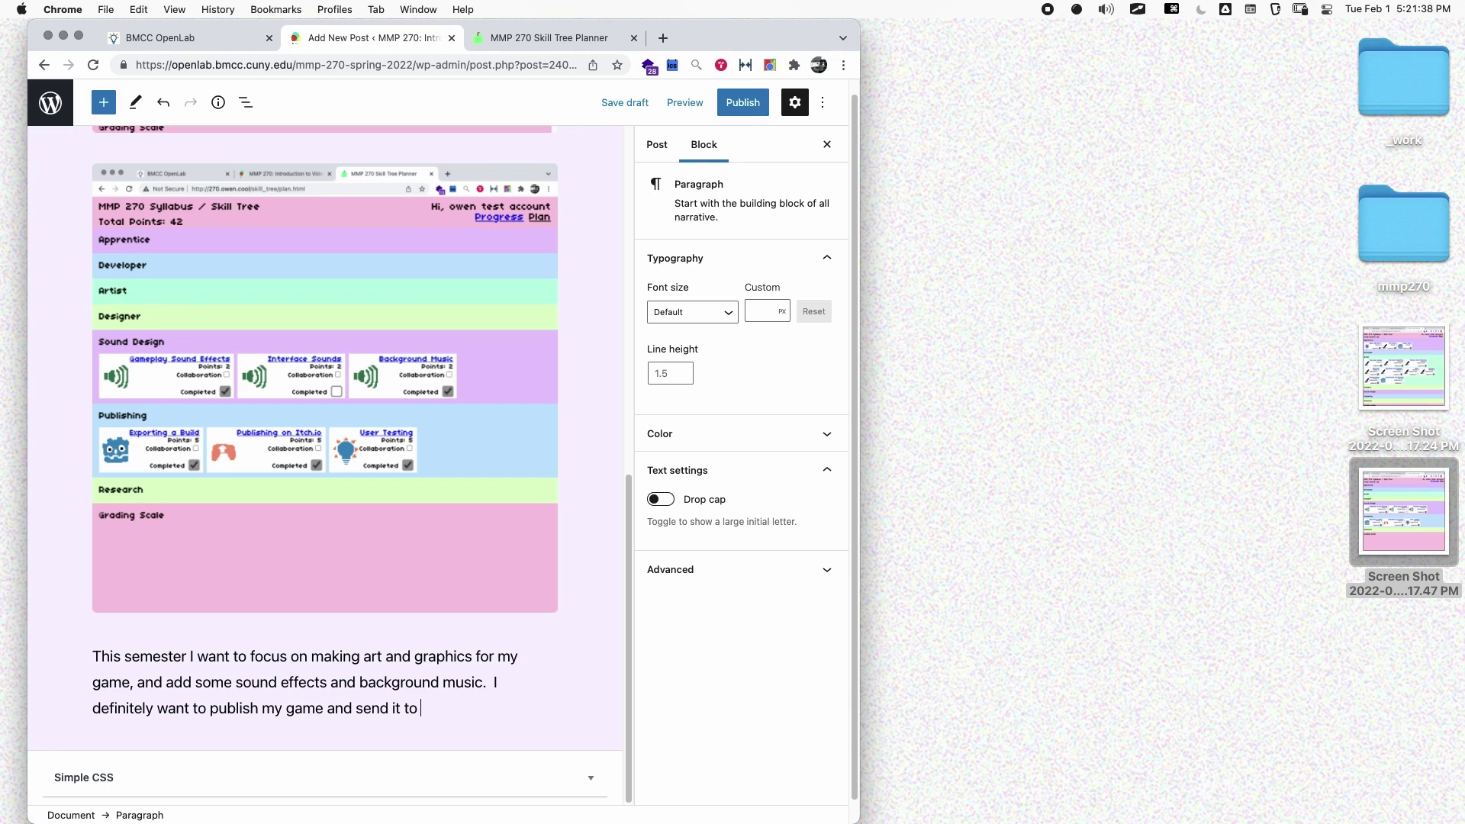
pyautogui.write('people to test and give me fe')
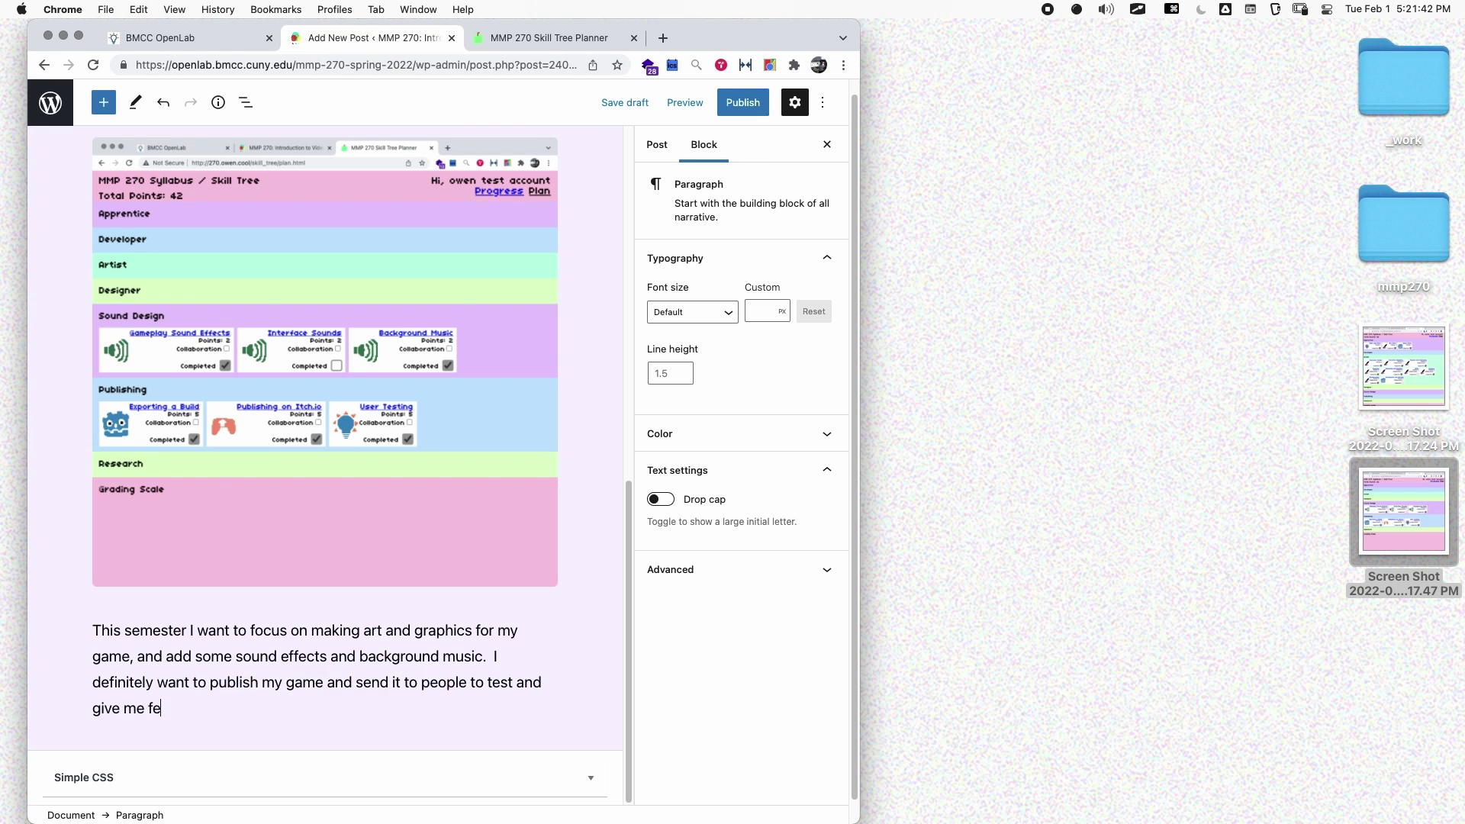
pyautogui.write('edback.')
# Preview the post in a new tab and review its images, text, category and comment section
pyautogui.scroll(10, 579, 438)
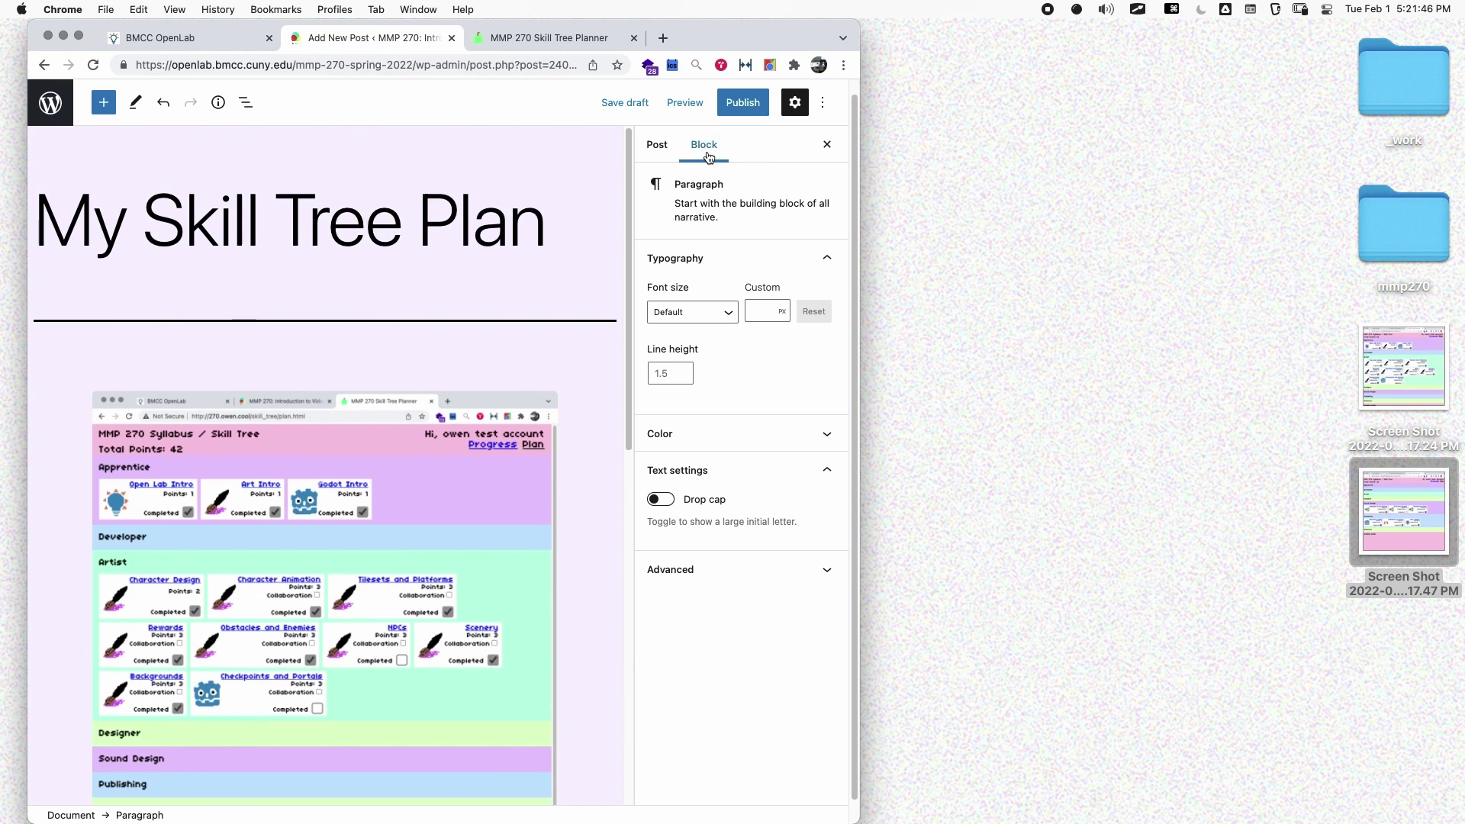
pyautogui.click(701, 110)
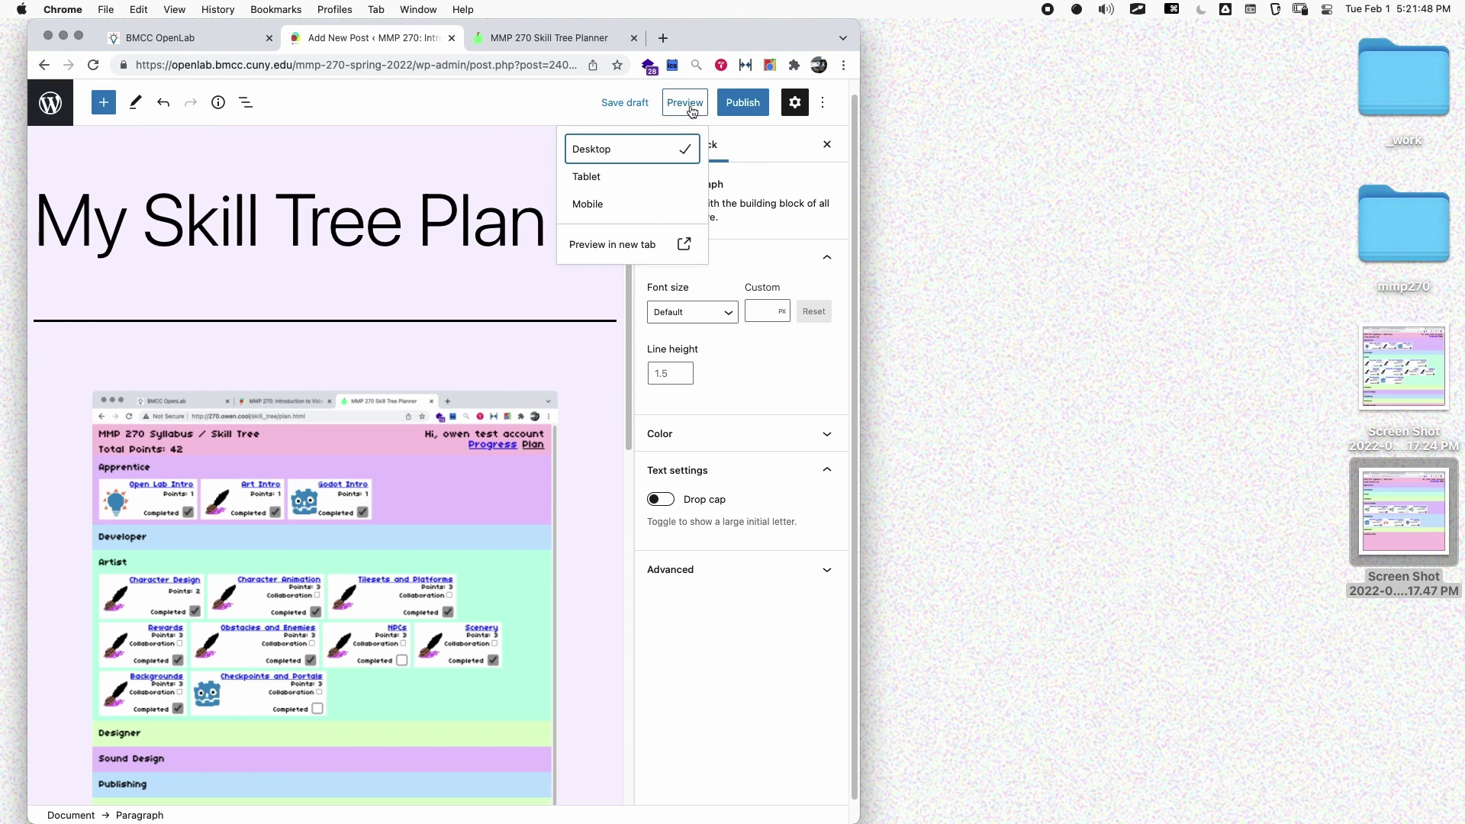
pyautogui.click(625, 246)
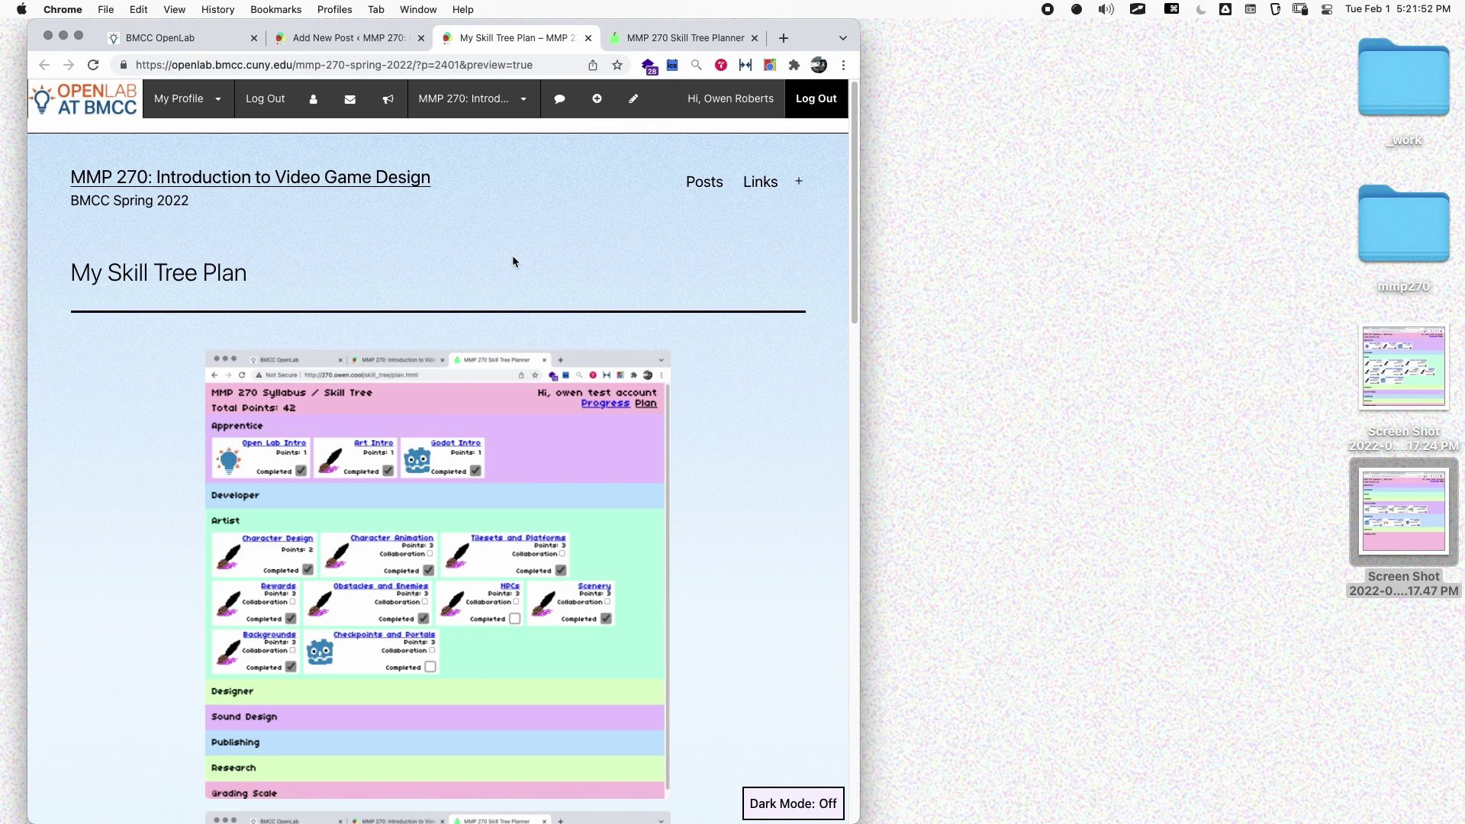
pyautogui.scroll(-5, 163, 278)
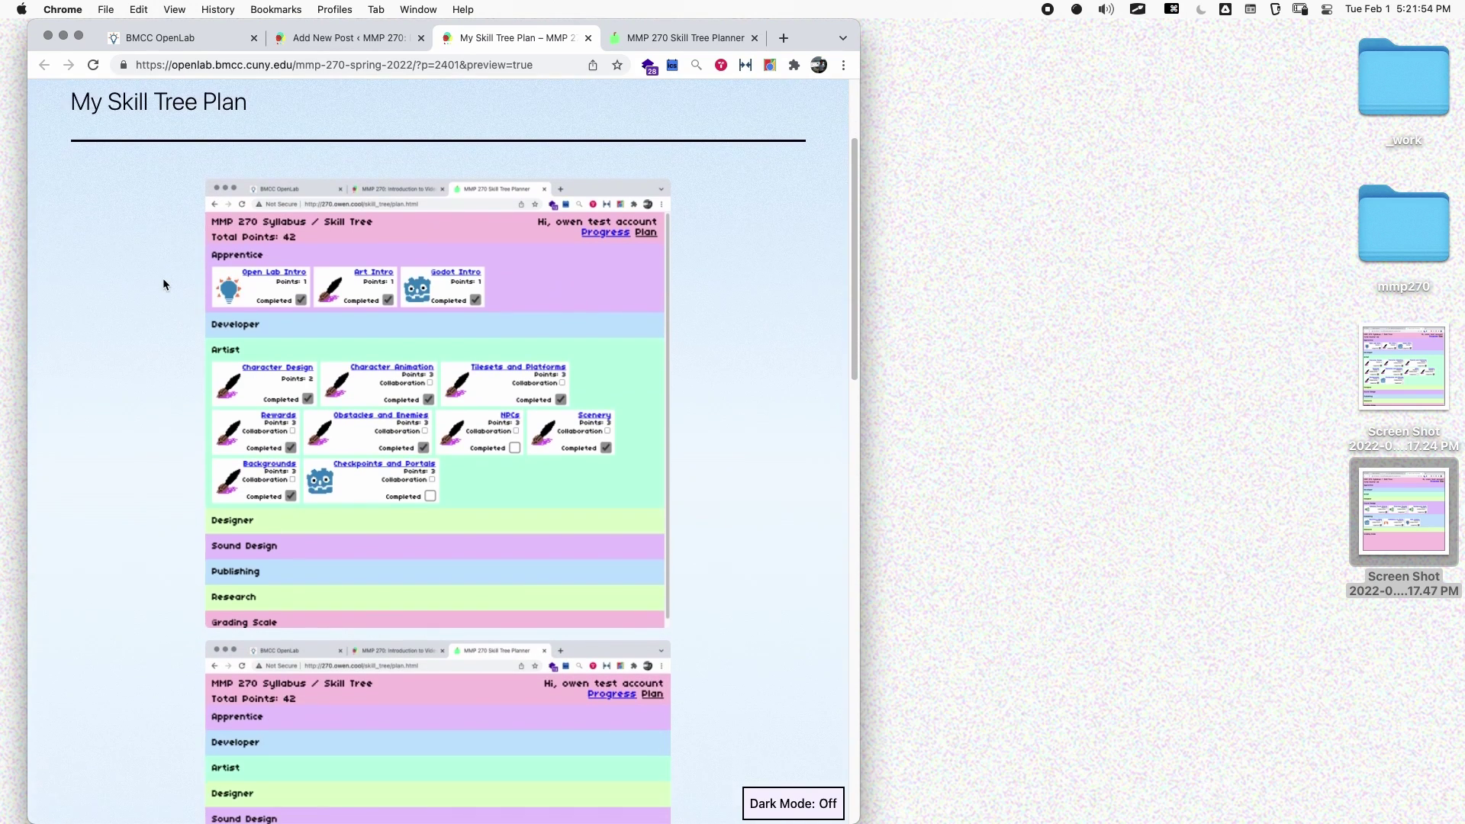
pyautogui.scroll(-3, 160, 279)
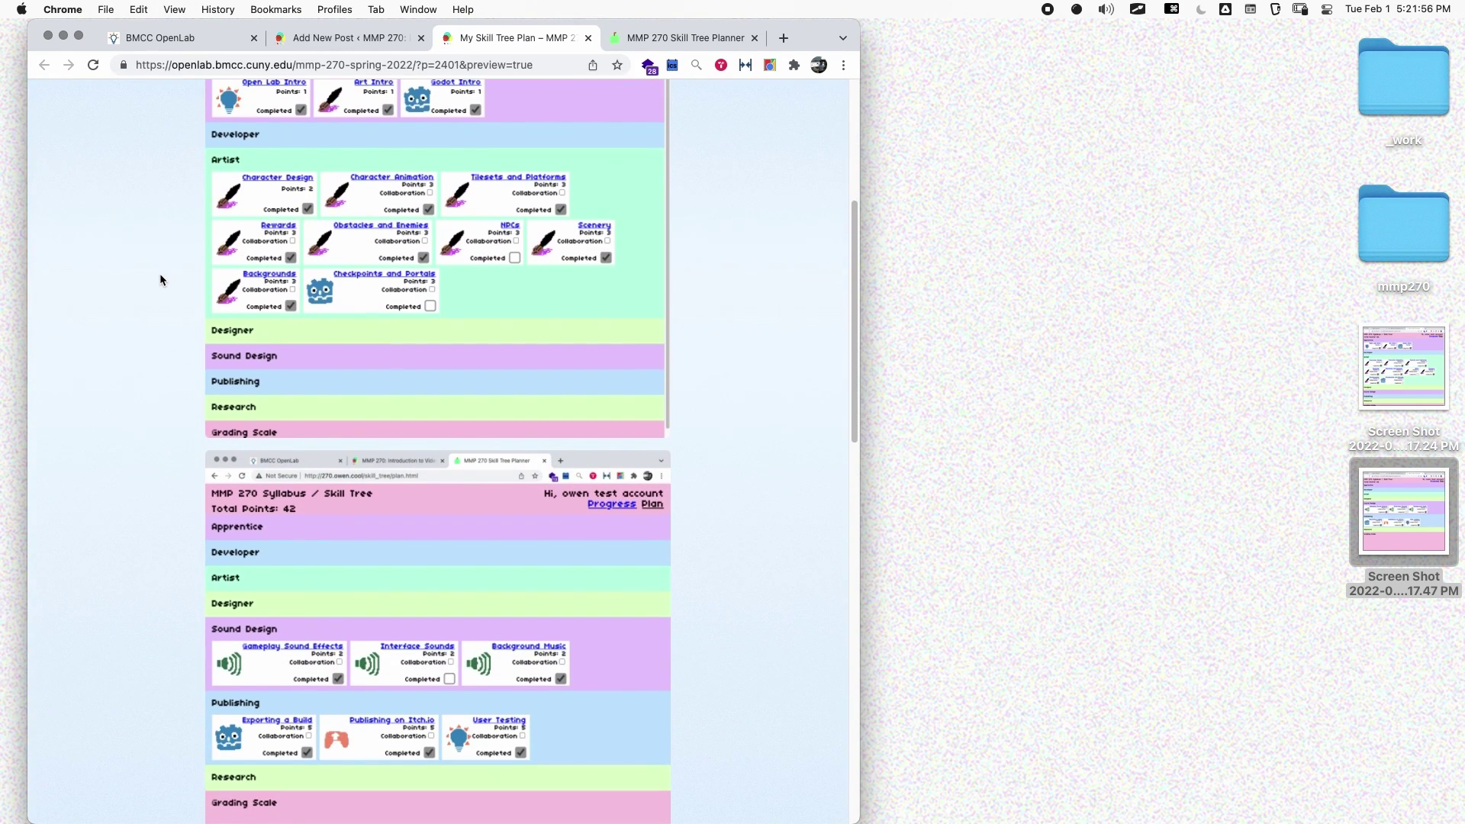
pyautogui.scroll(3, 165, 270)
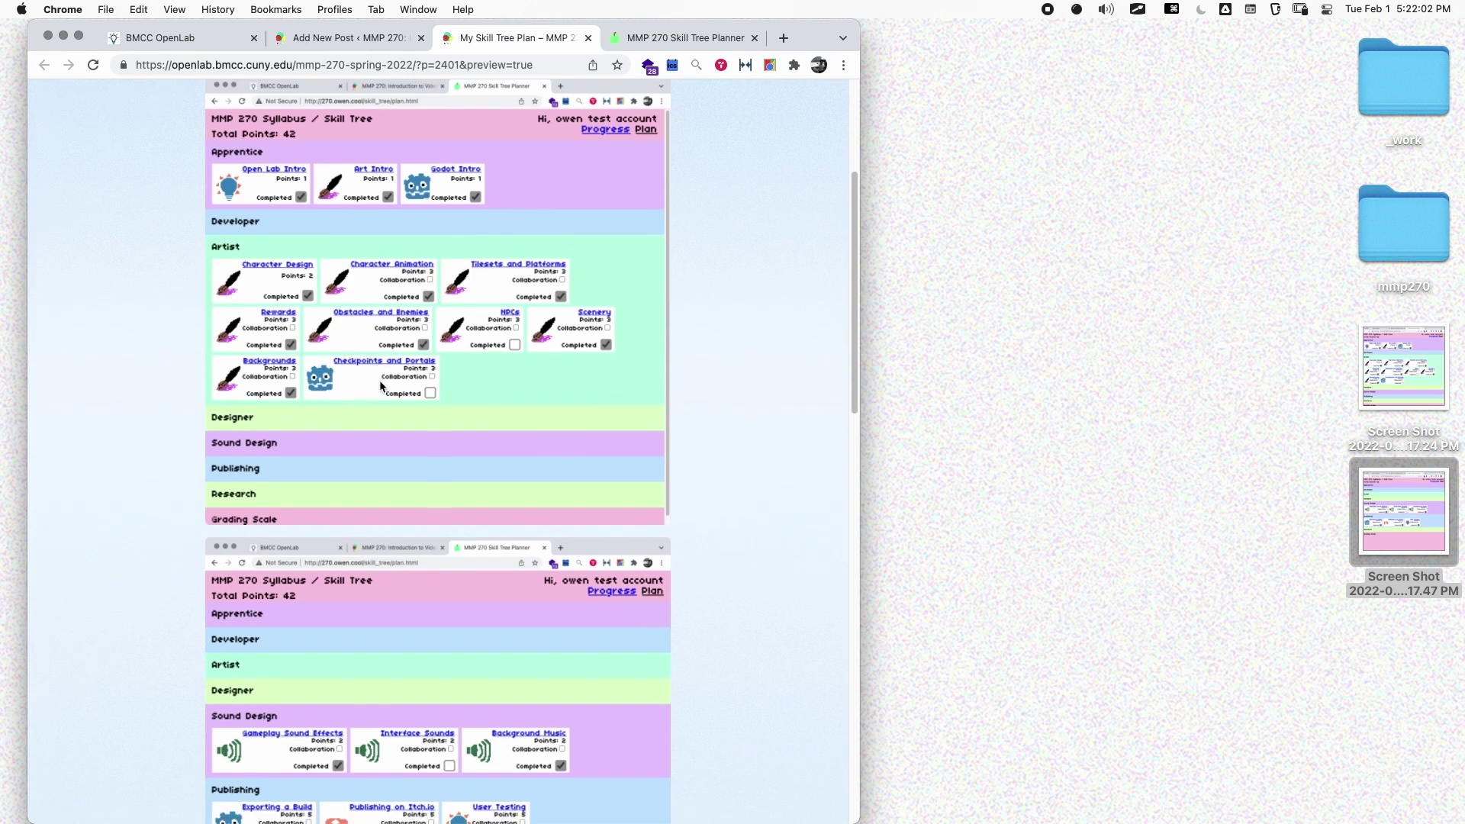
pyautogui.scroll(-7, 379, 380)
pyautogui.scroll(-10, 307, 468)
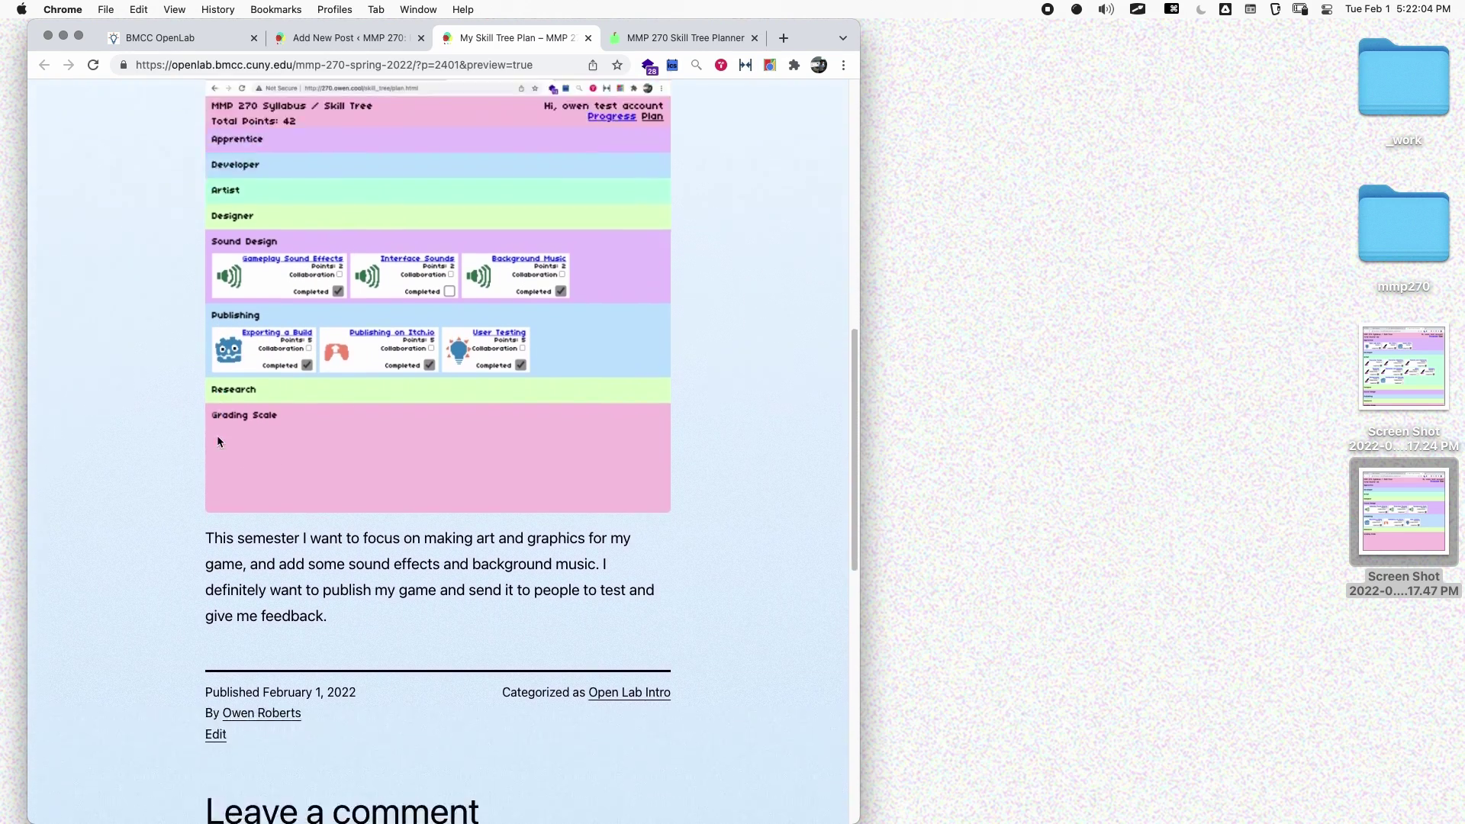
pyautogui.scroll(-7, 244, 351)
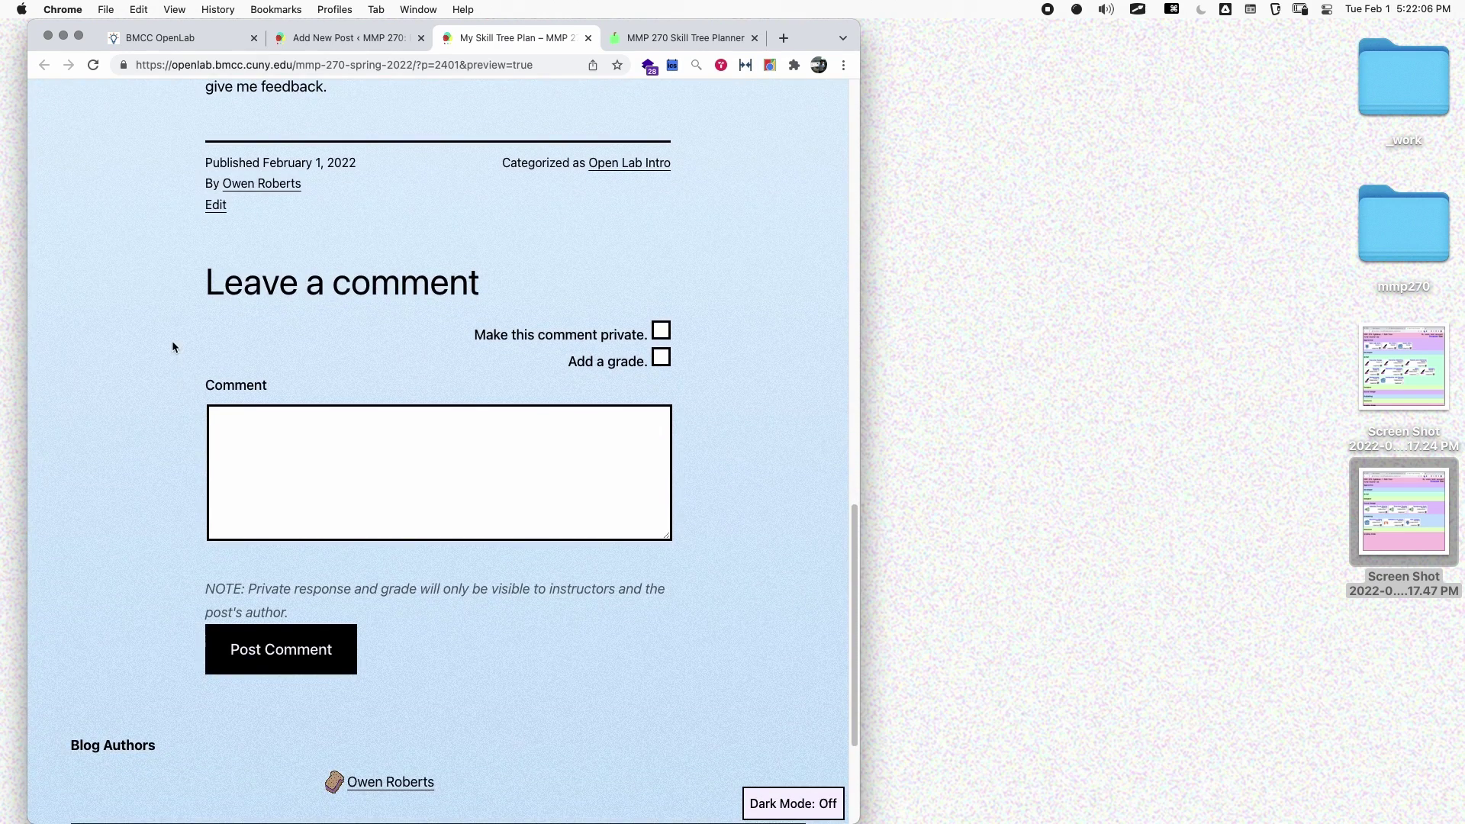
pyautogui.scroll(5, 174, 340)
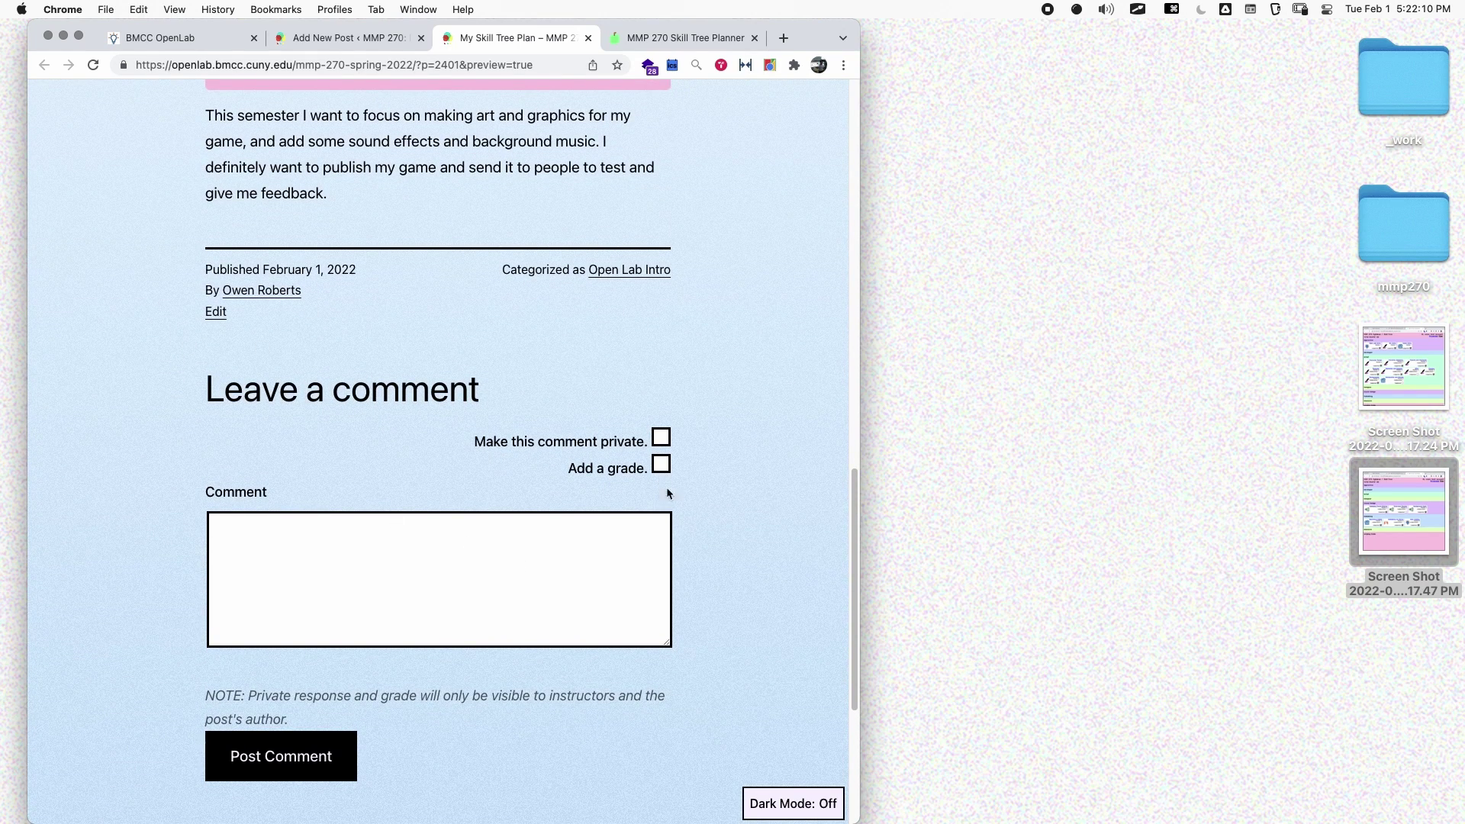
pyautogui.scroll(-1, 716, 507)
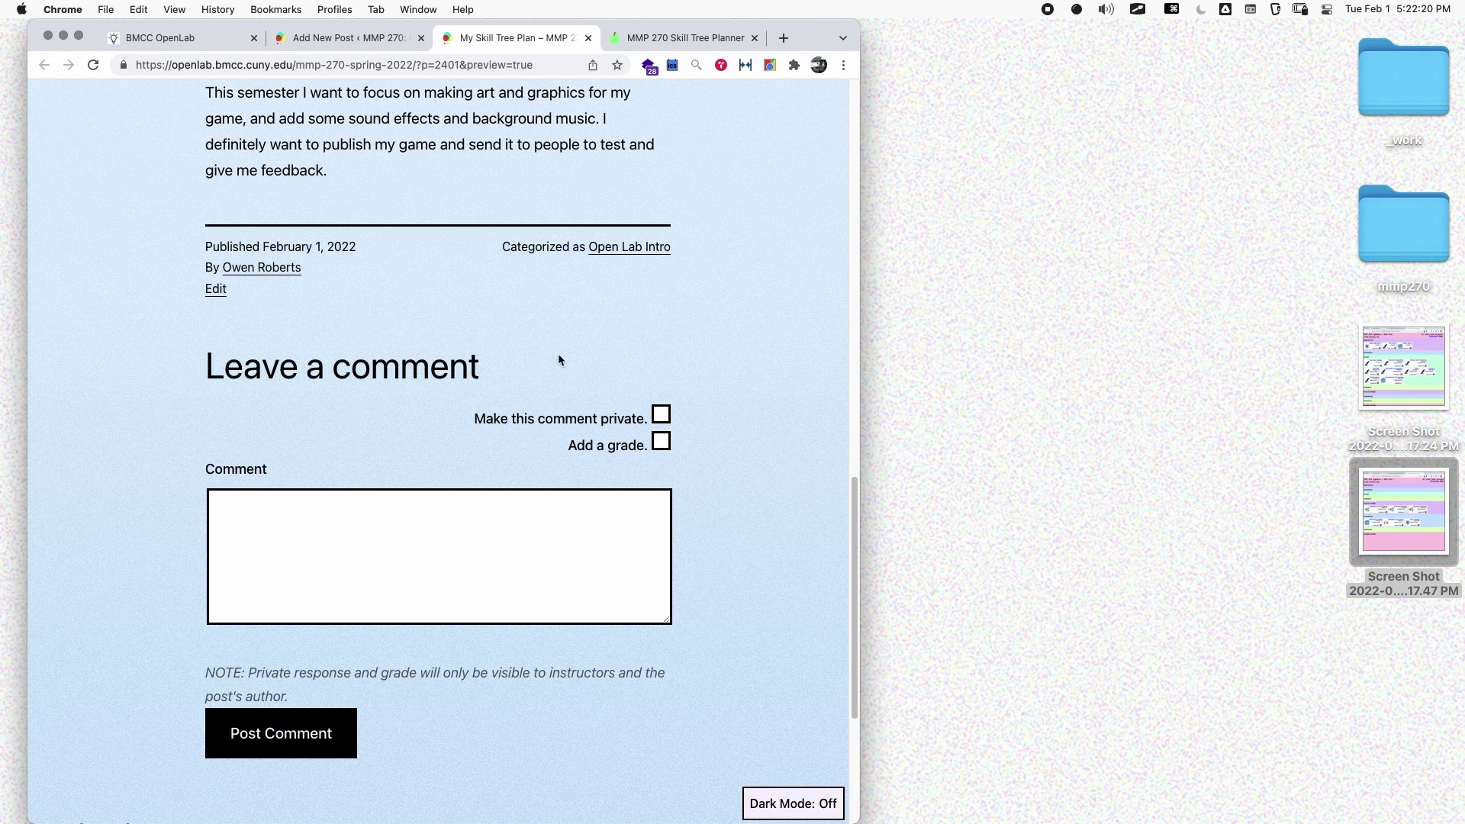
# Mark the comment as private, and clear that option again
pyautogui.click(663, 414)
pyautogui.click(394, 540)
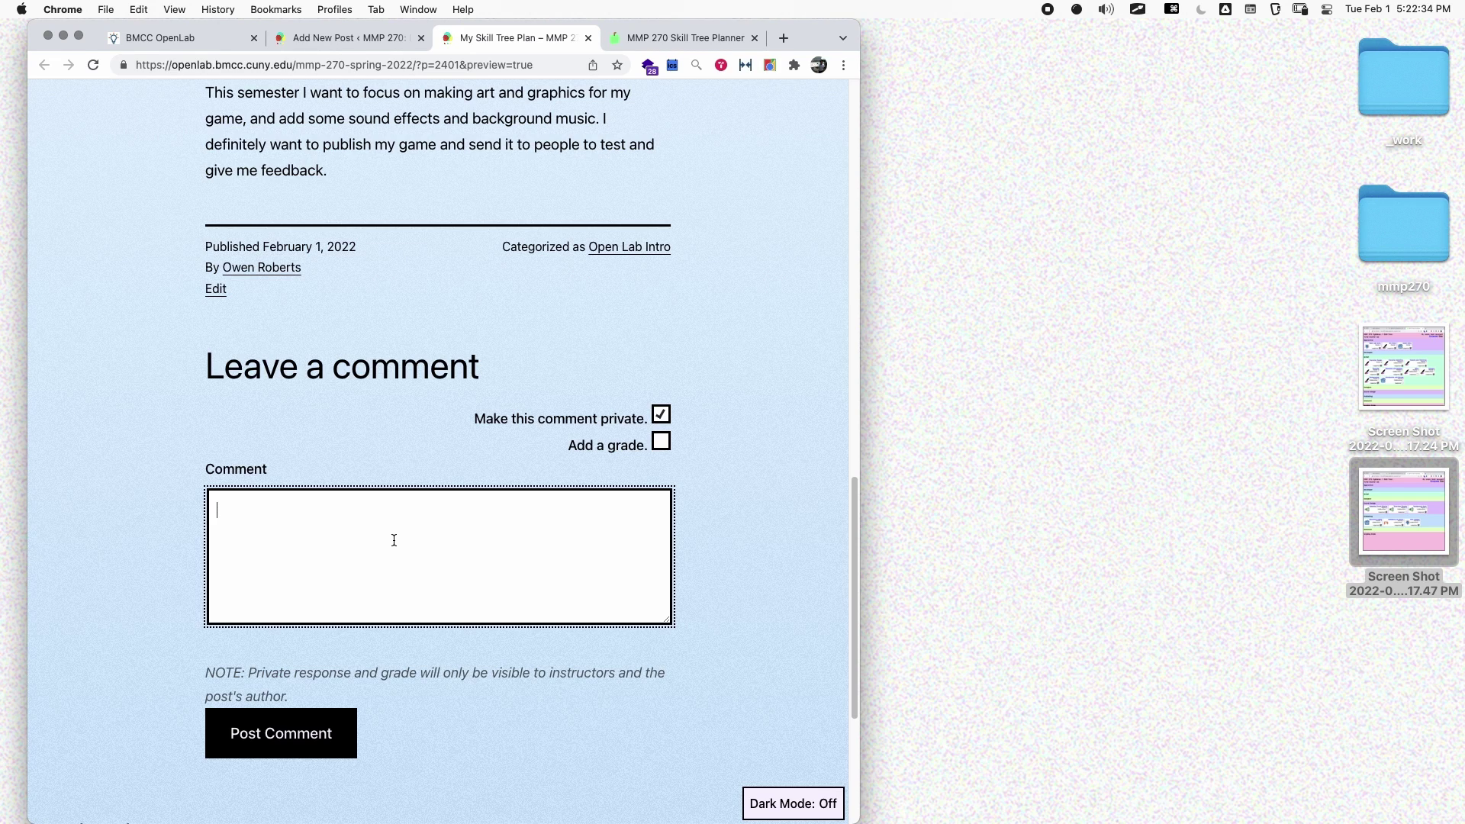
pyautogui.click(661, 415)
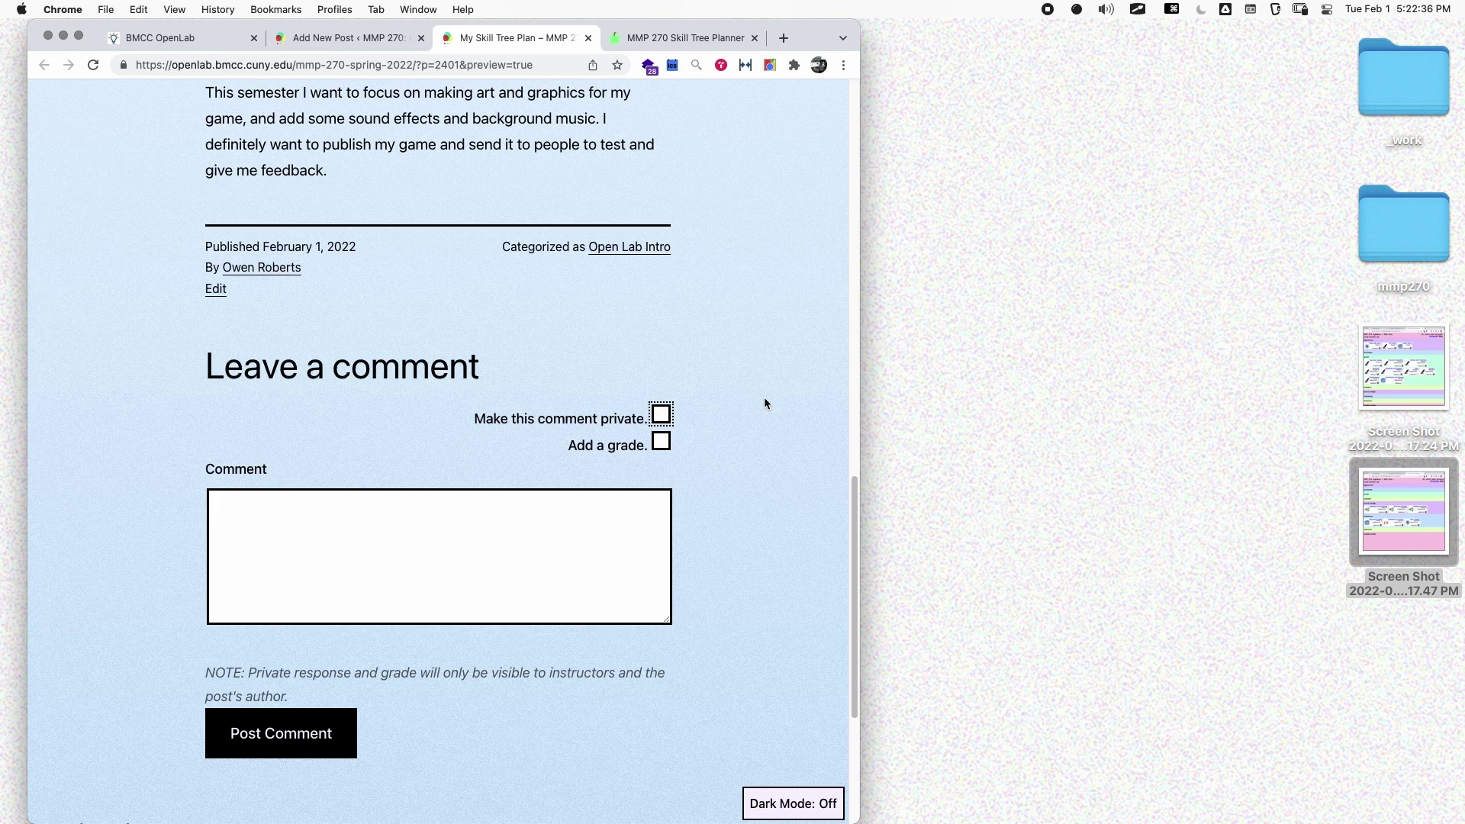
# Review the previewed post's screenshots and paragraph once more, and close the preview
pyautogui.scroll(15, 763, 397)
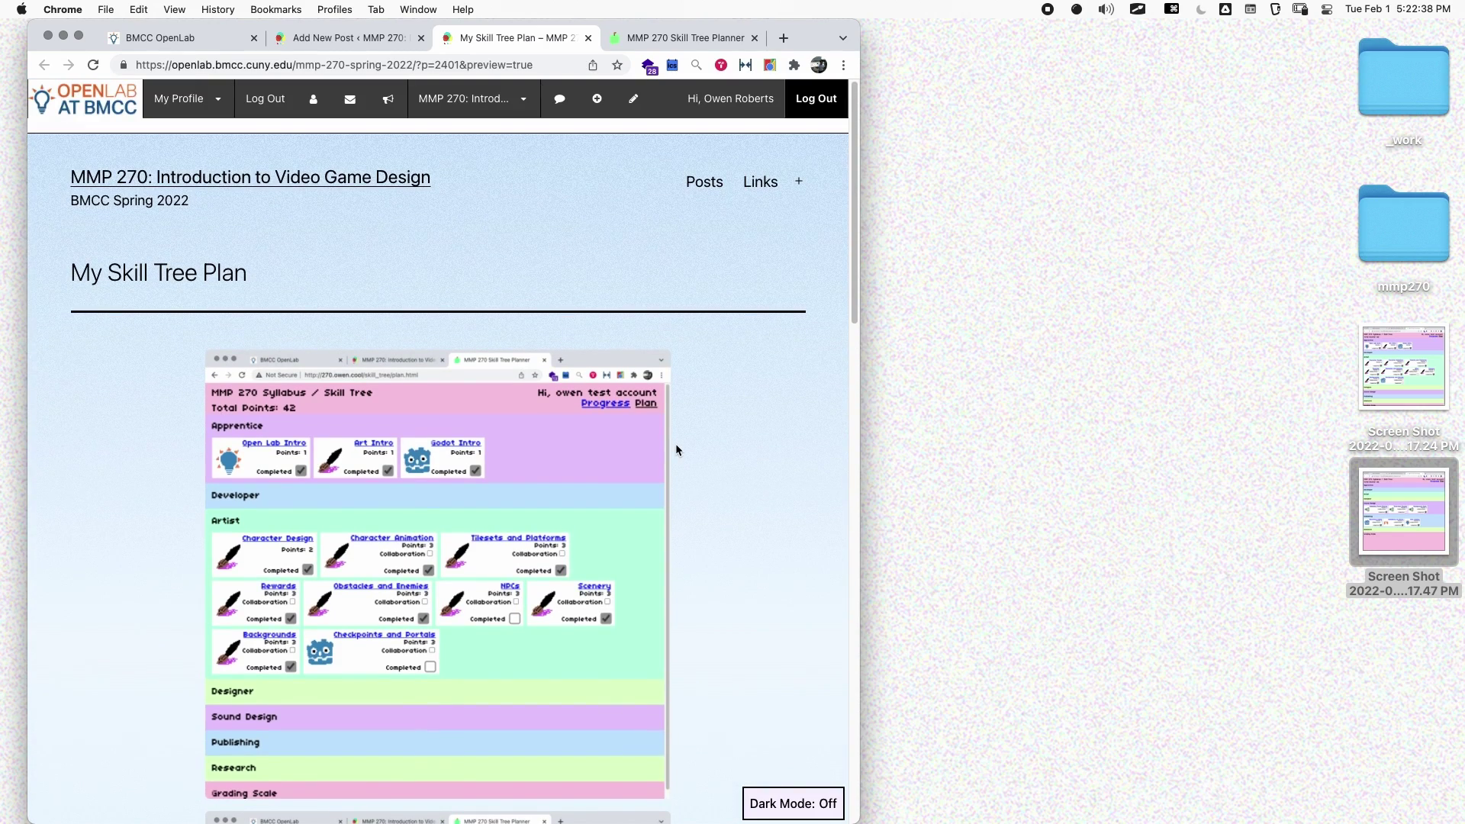
pyautogui.scroll(-20, 676, 448)
pyautogui.scroll(10, 650, 301)
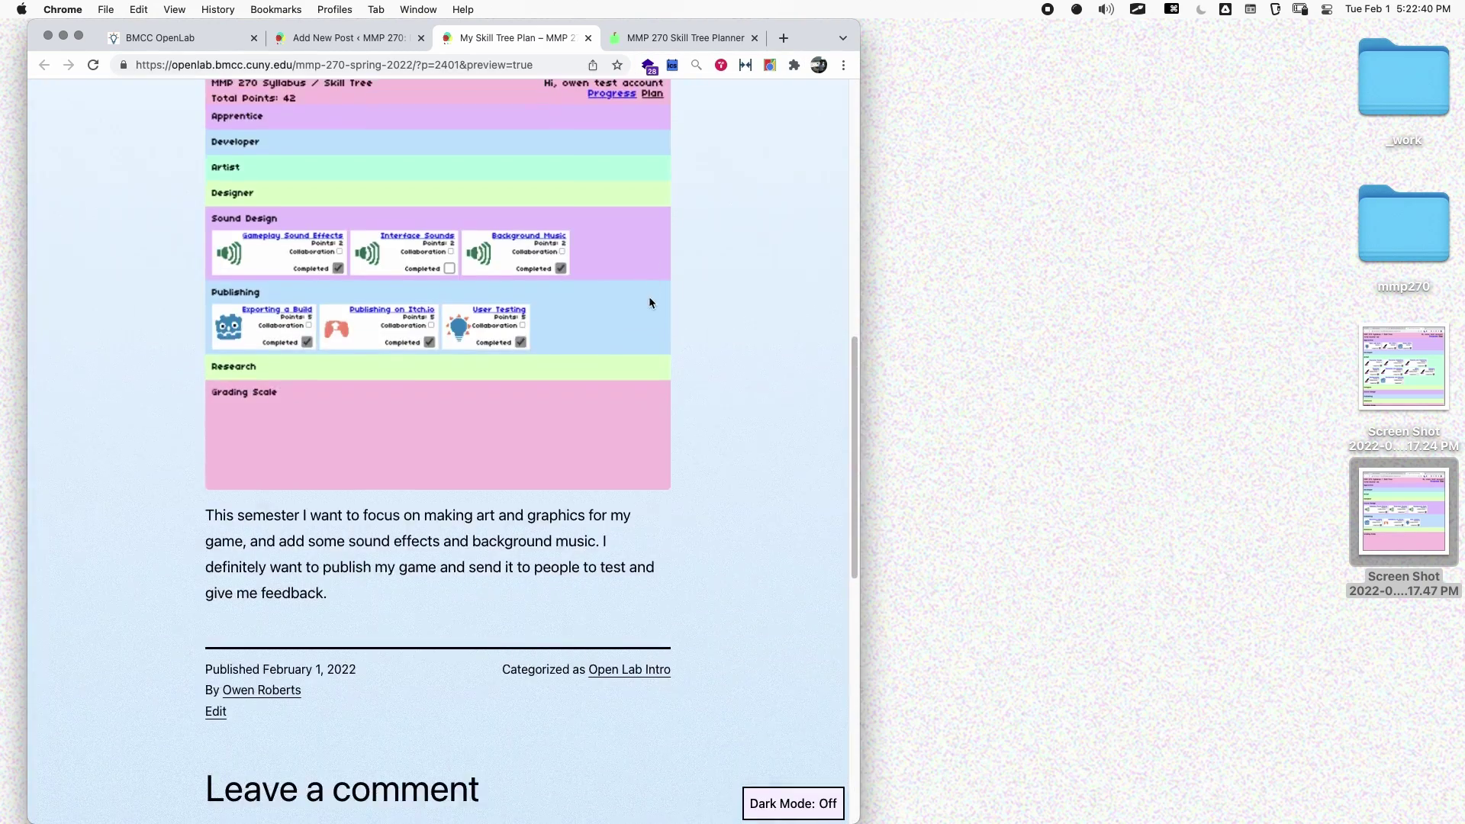
pyautogui.scroll(5, 650, 301)
pyautogui.click(588, 38)
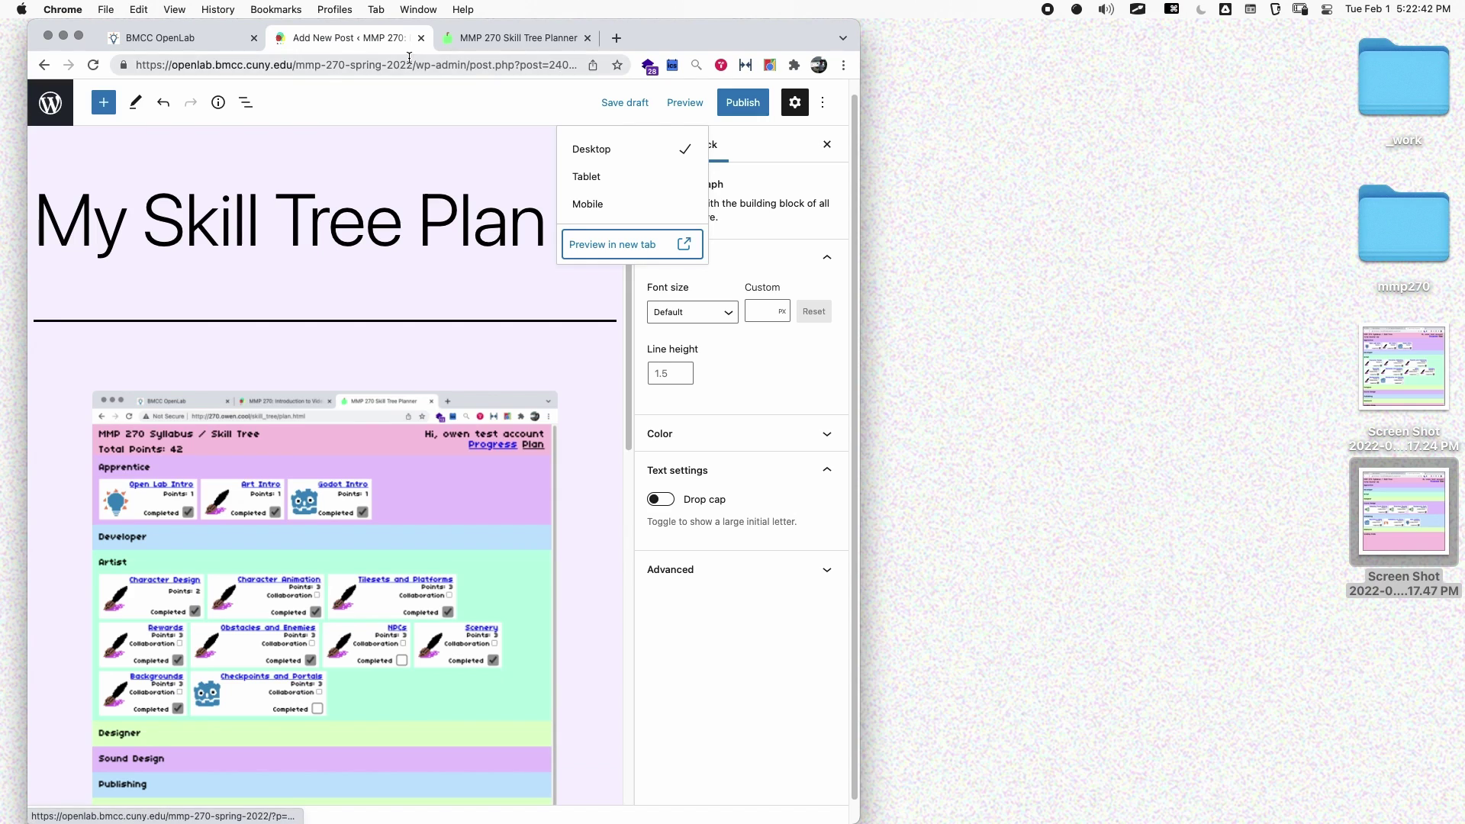
# Publish the "My Skill Tree Plan" post
pyautogui.click(475, 184)
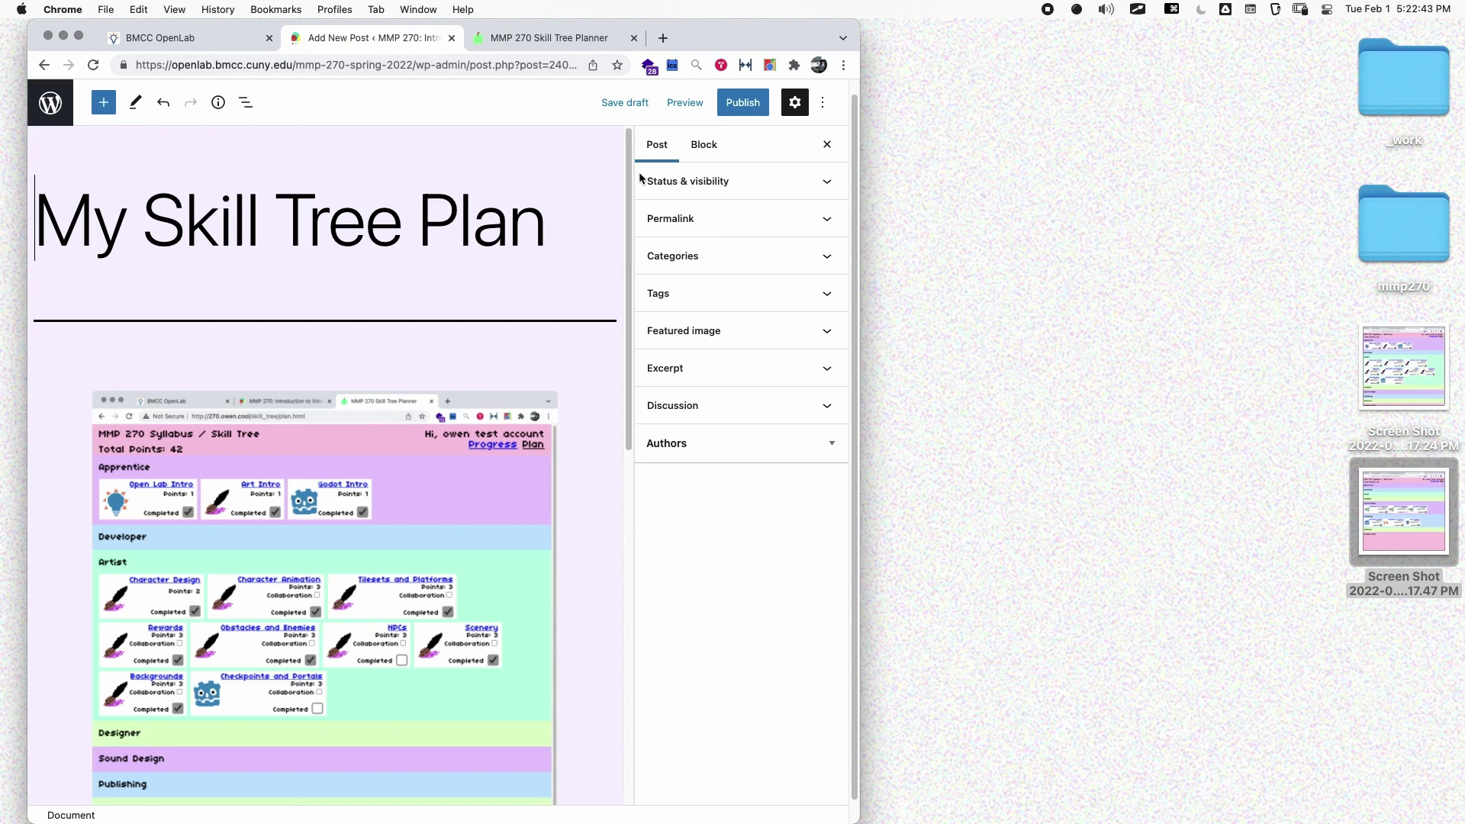
pyautogui.click(752, 110)
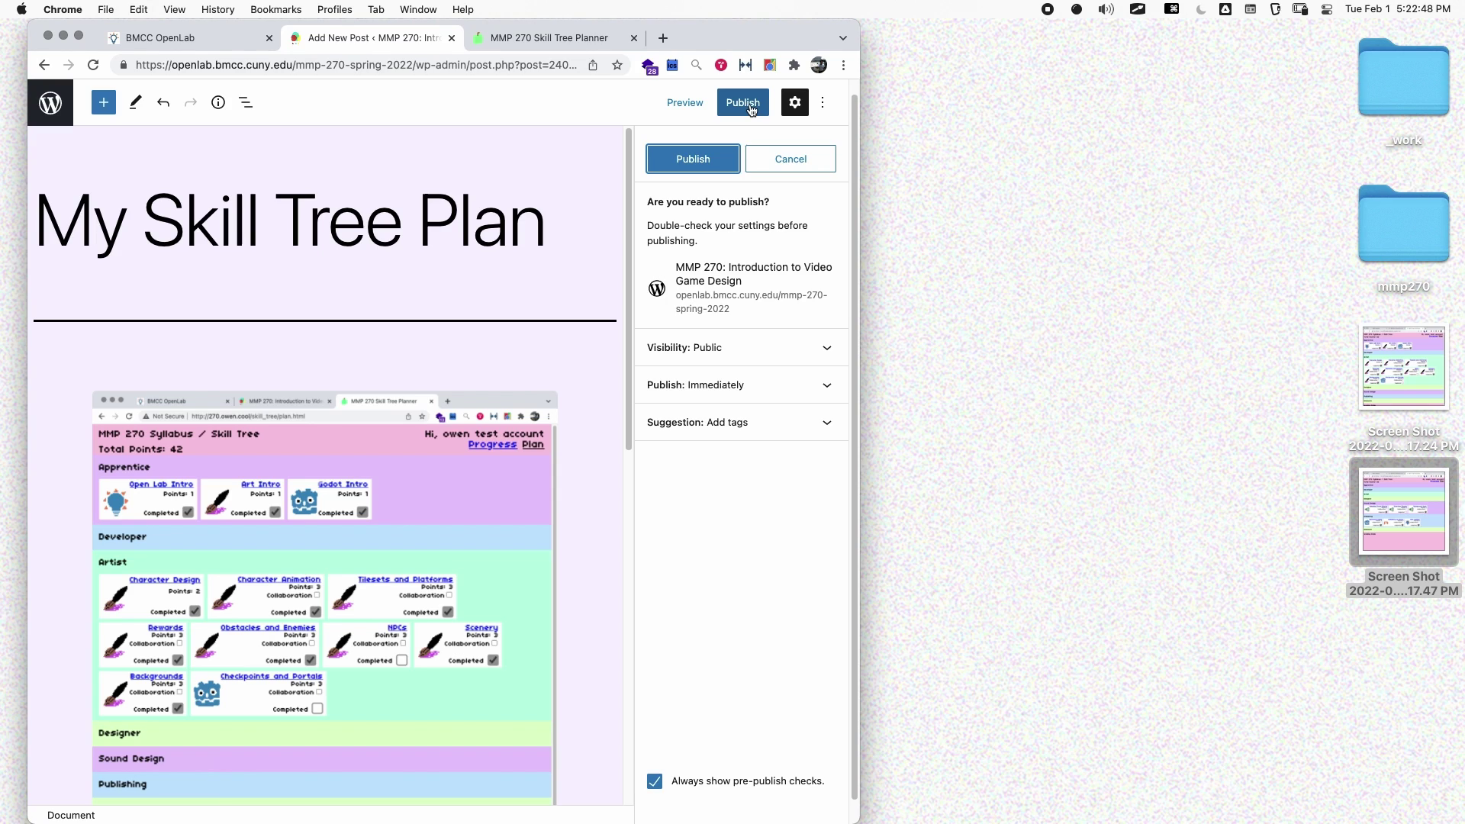
pyautogui.click(680, 169)
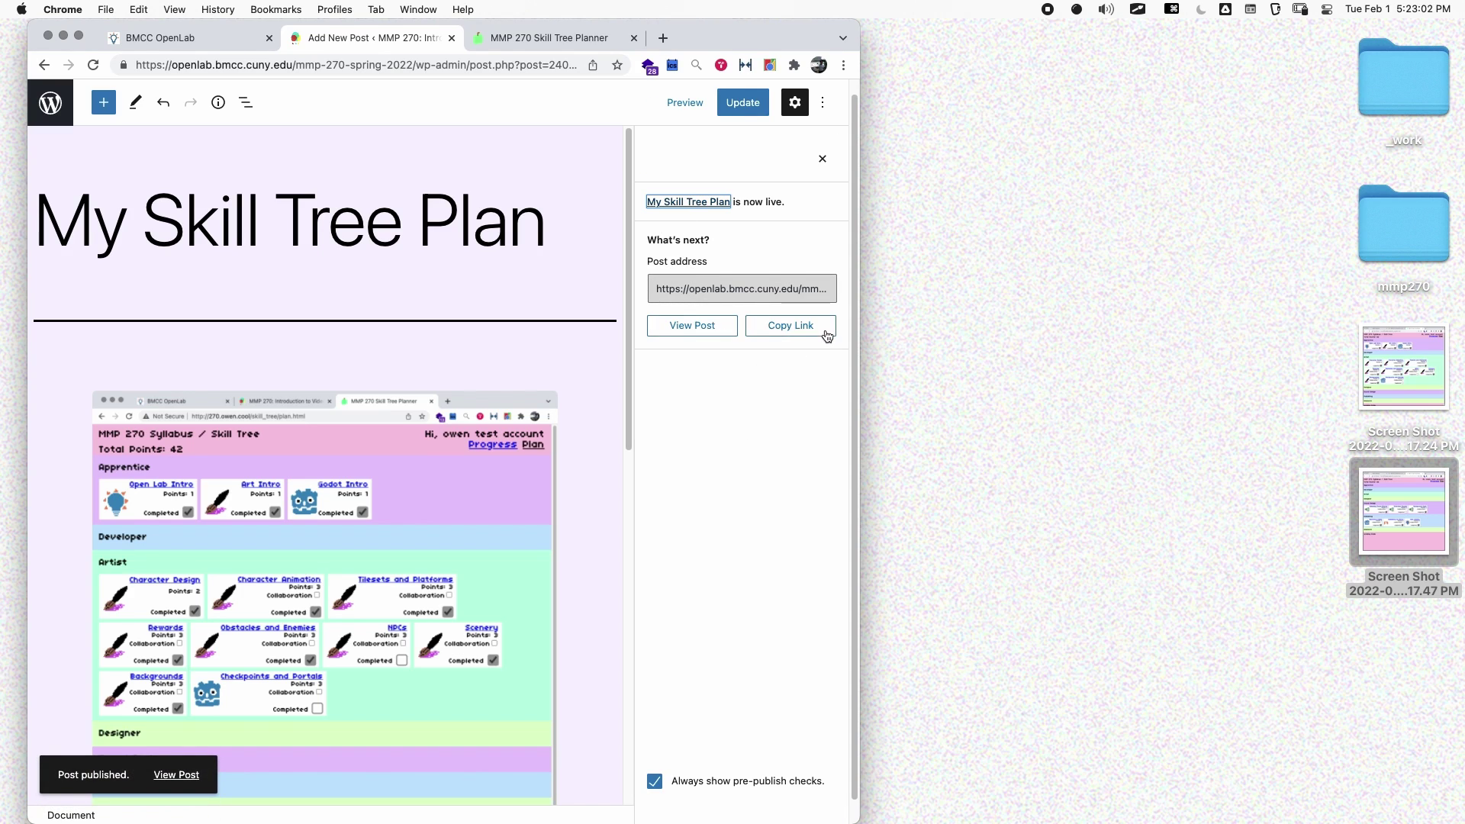
# View the published post, and check how it appears on the course site's Posts page
pyautogui.click(690, 326)
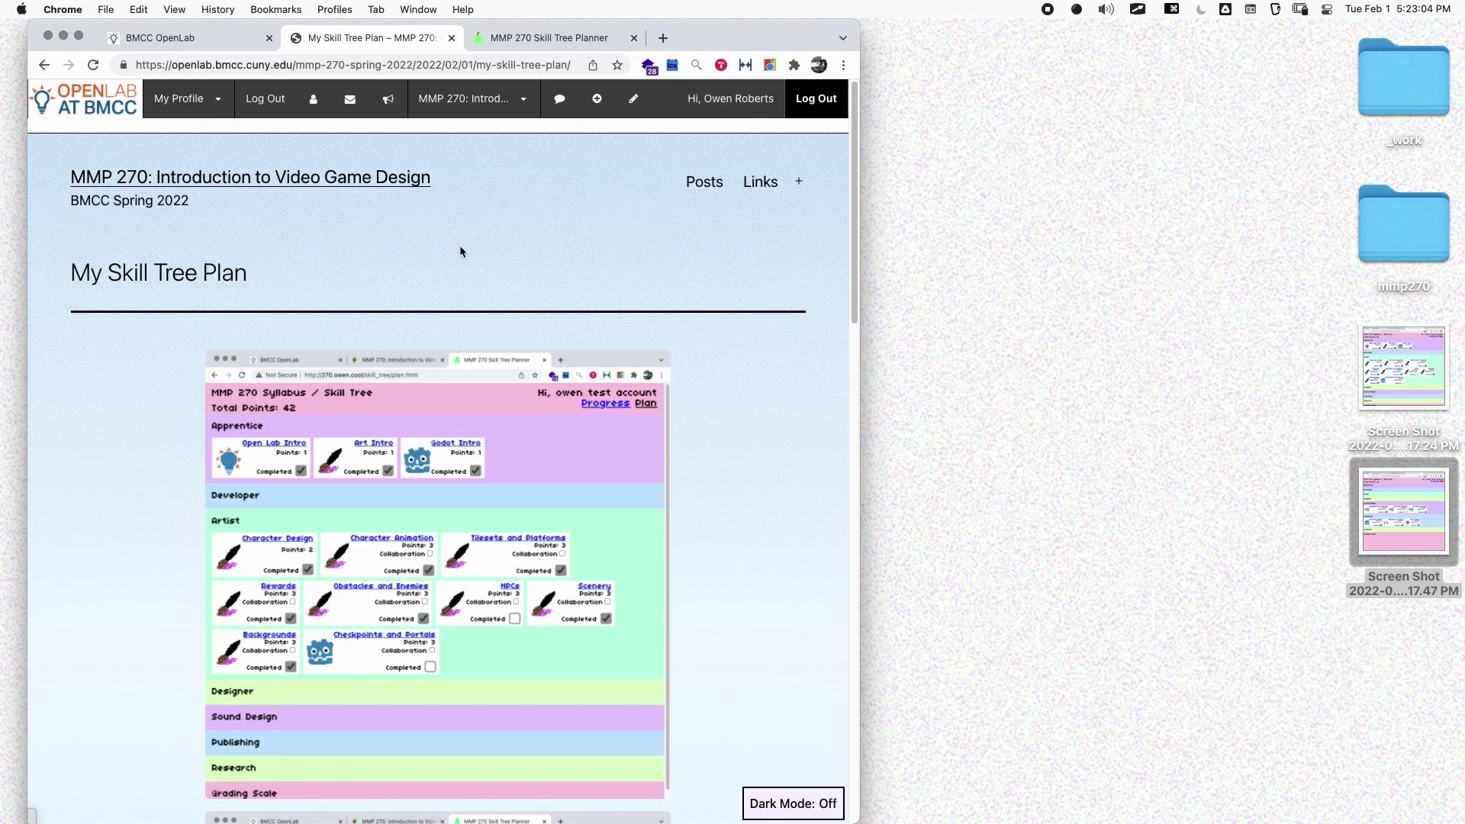
pyautogui.scroll(-5, 196, 342)
pyautogui.scroll(5, 196, 342)
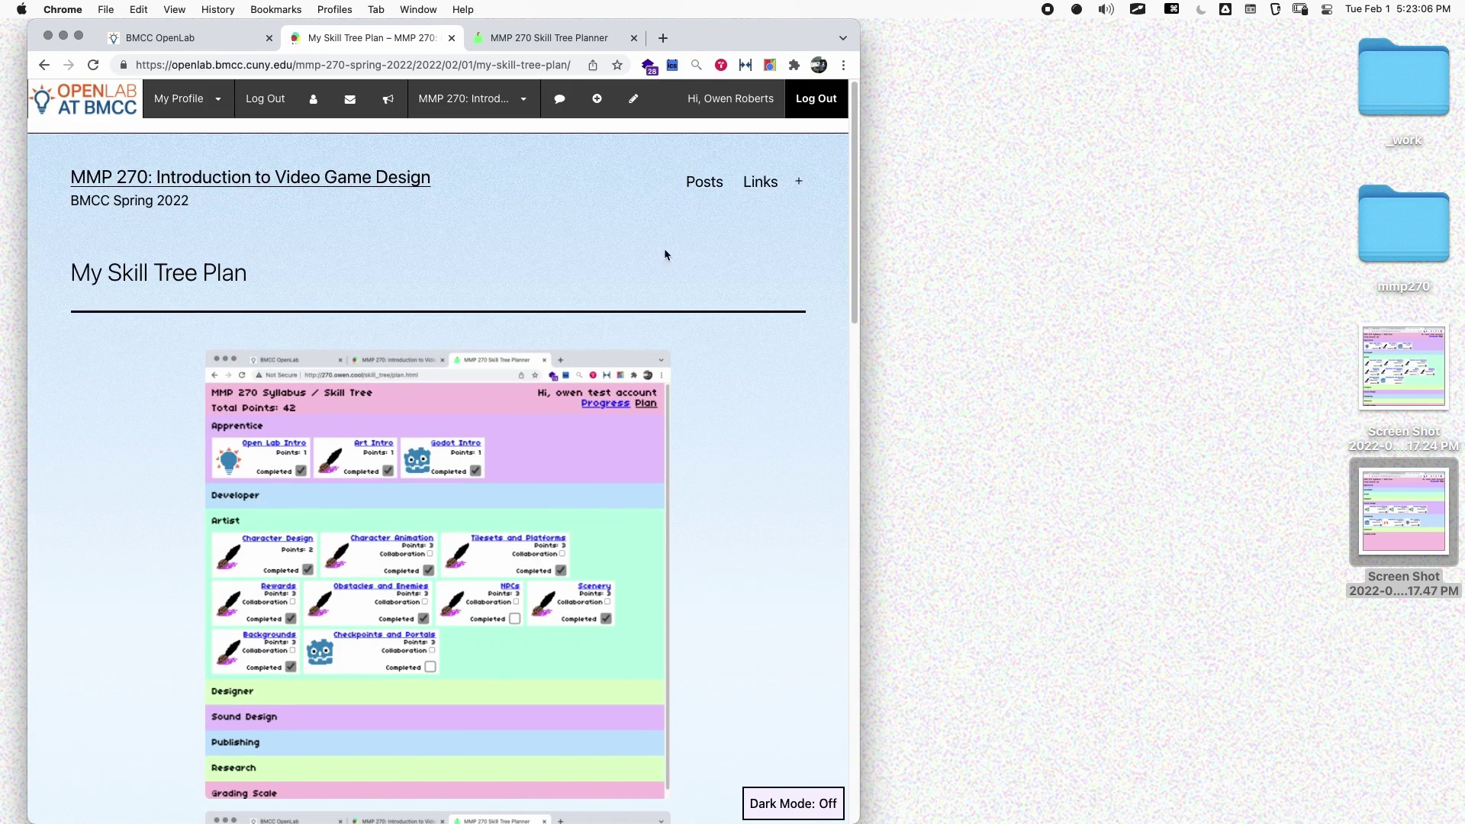
pyautogui.click(706, 185)
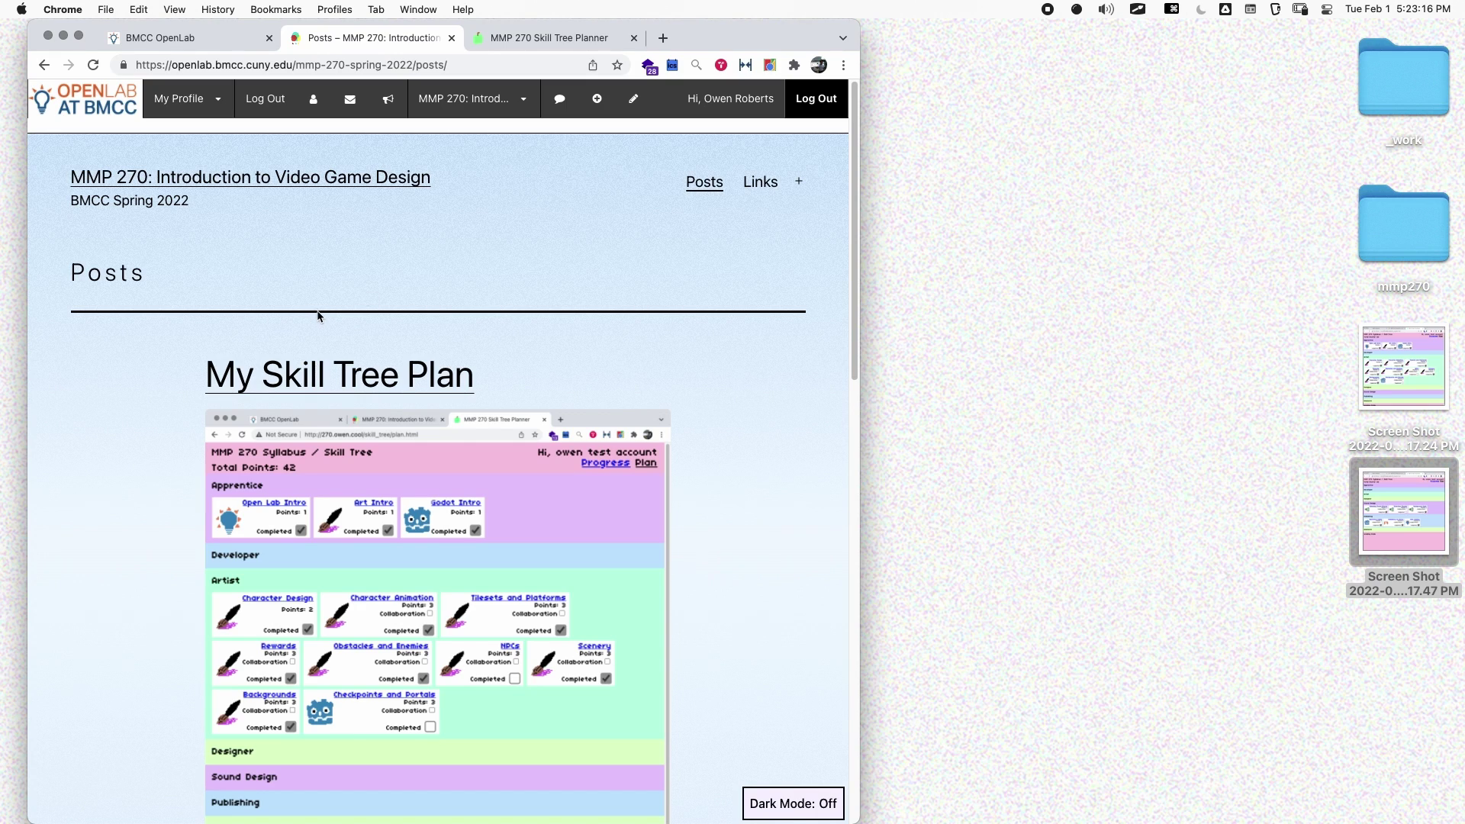
pyautogui.scroll(-15, 130, 322)
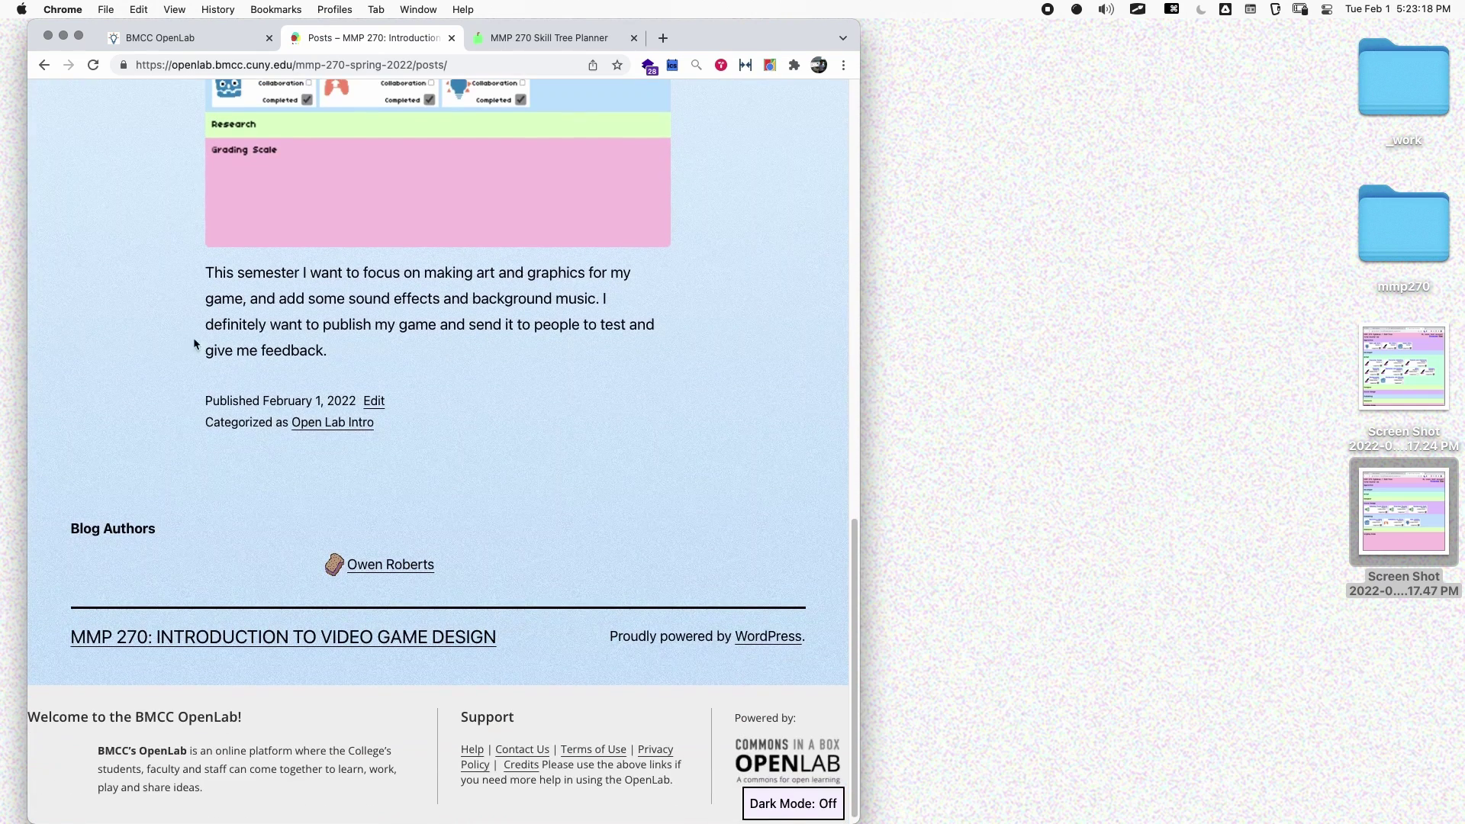
pyautogui.scroll(15, 472, 419)
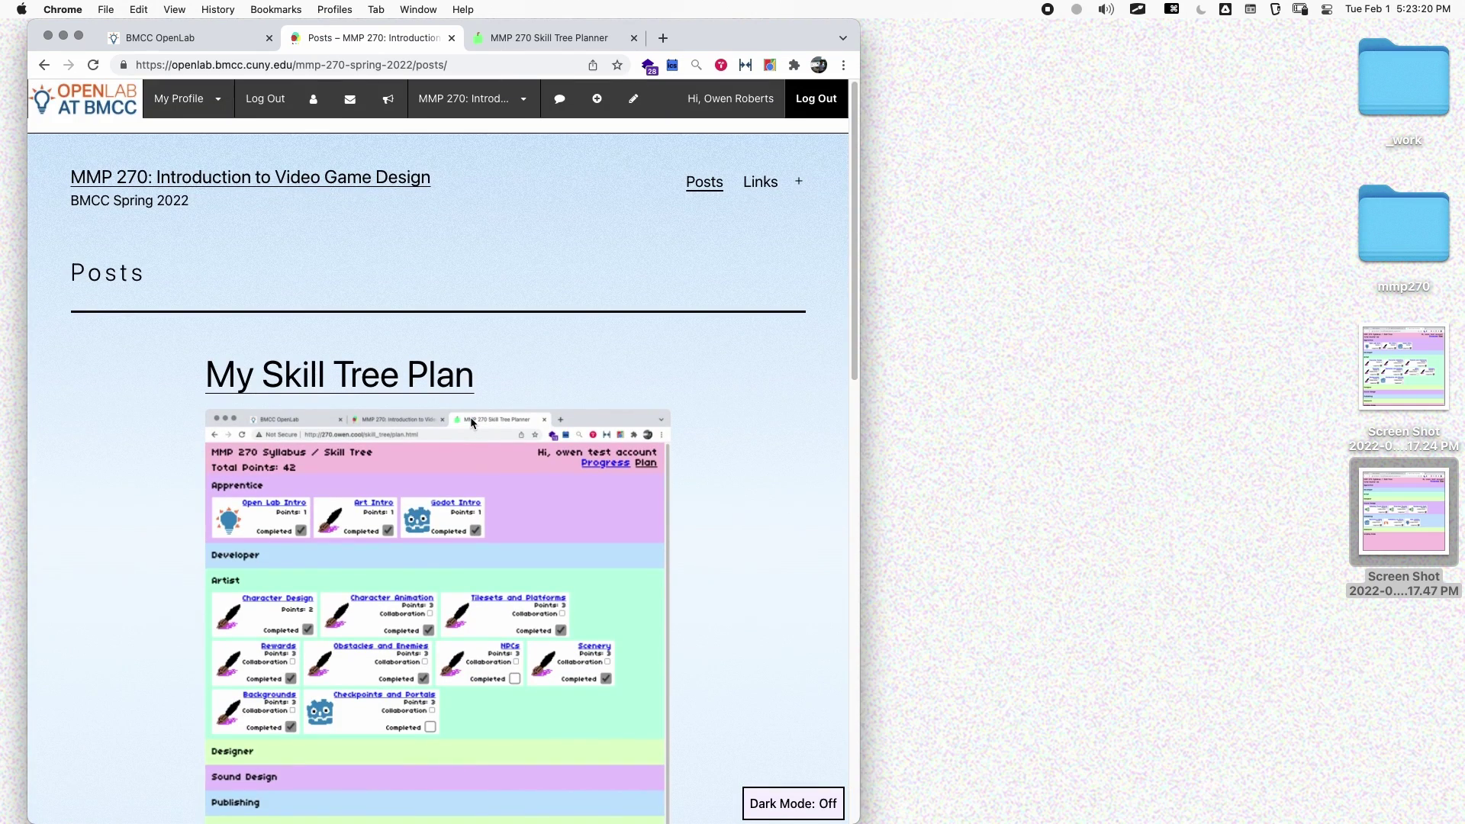
pyautogui.scroll(-15, 470, 419)
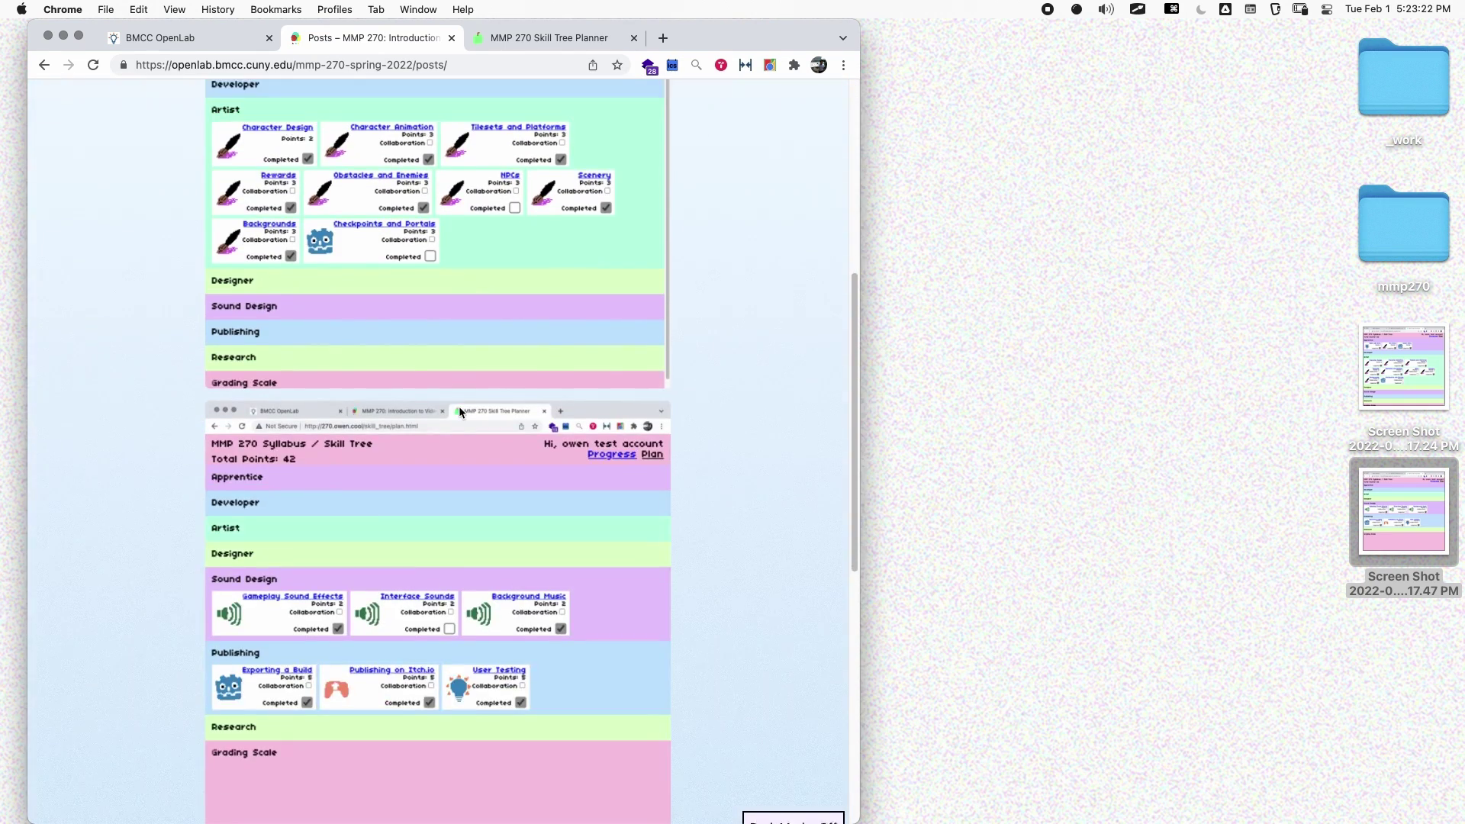
# Open the author's page from the Blog Authors section and look through the post listed there
pyautogui.click(404, 557)
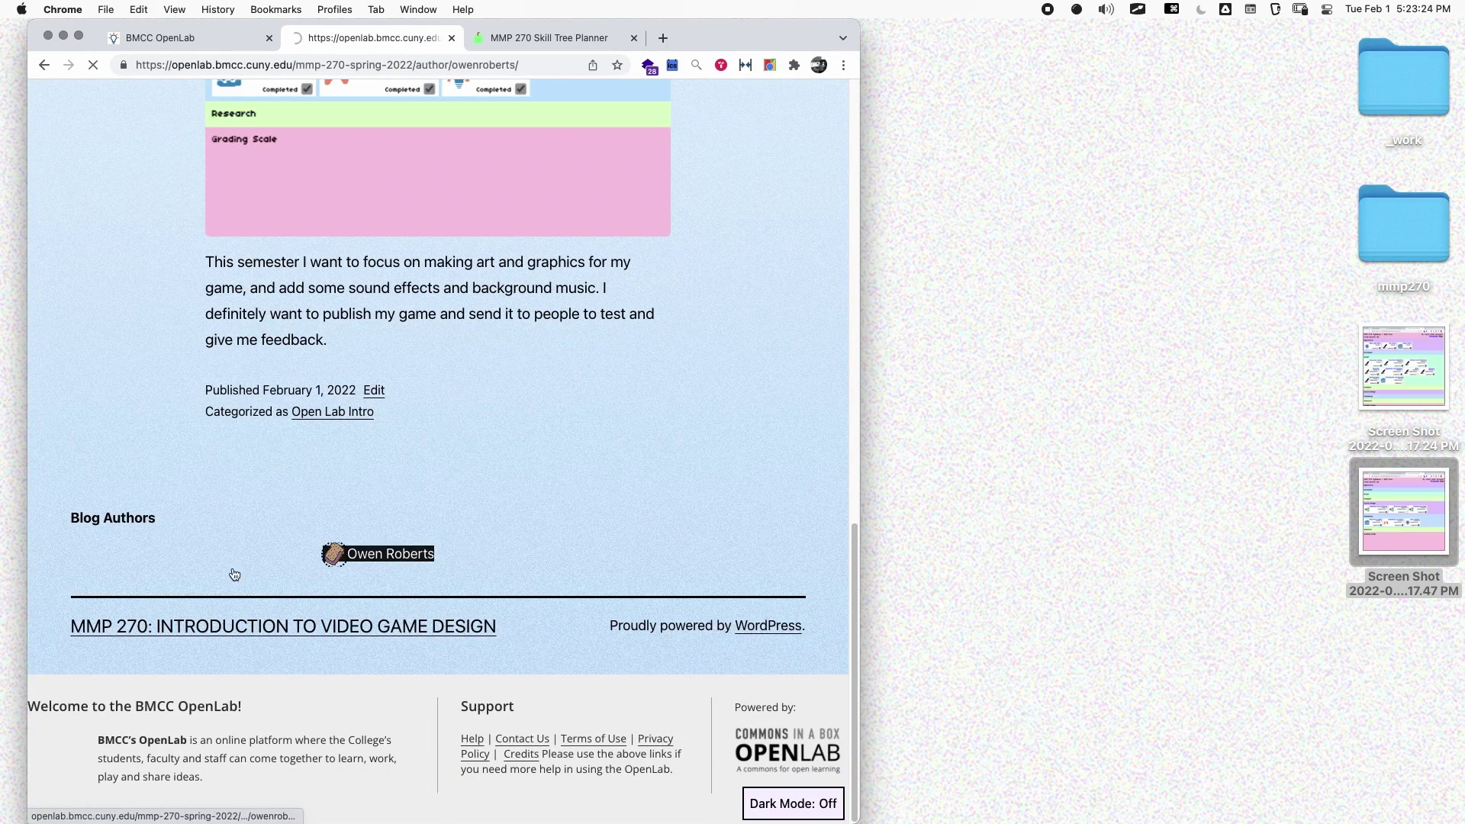
pyautogui.scroll(-15, 330, 492)
pyautogui.click(390, 554)
pyautogui.scroll(-15, 401, 433)
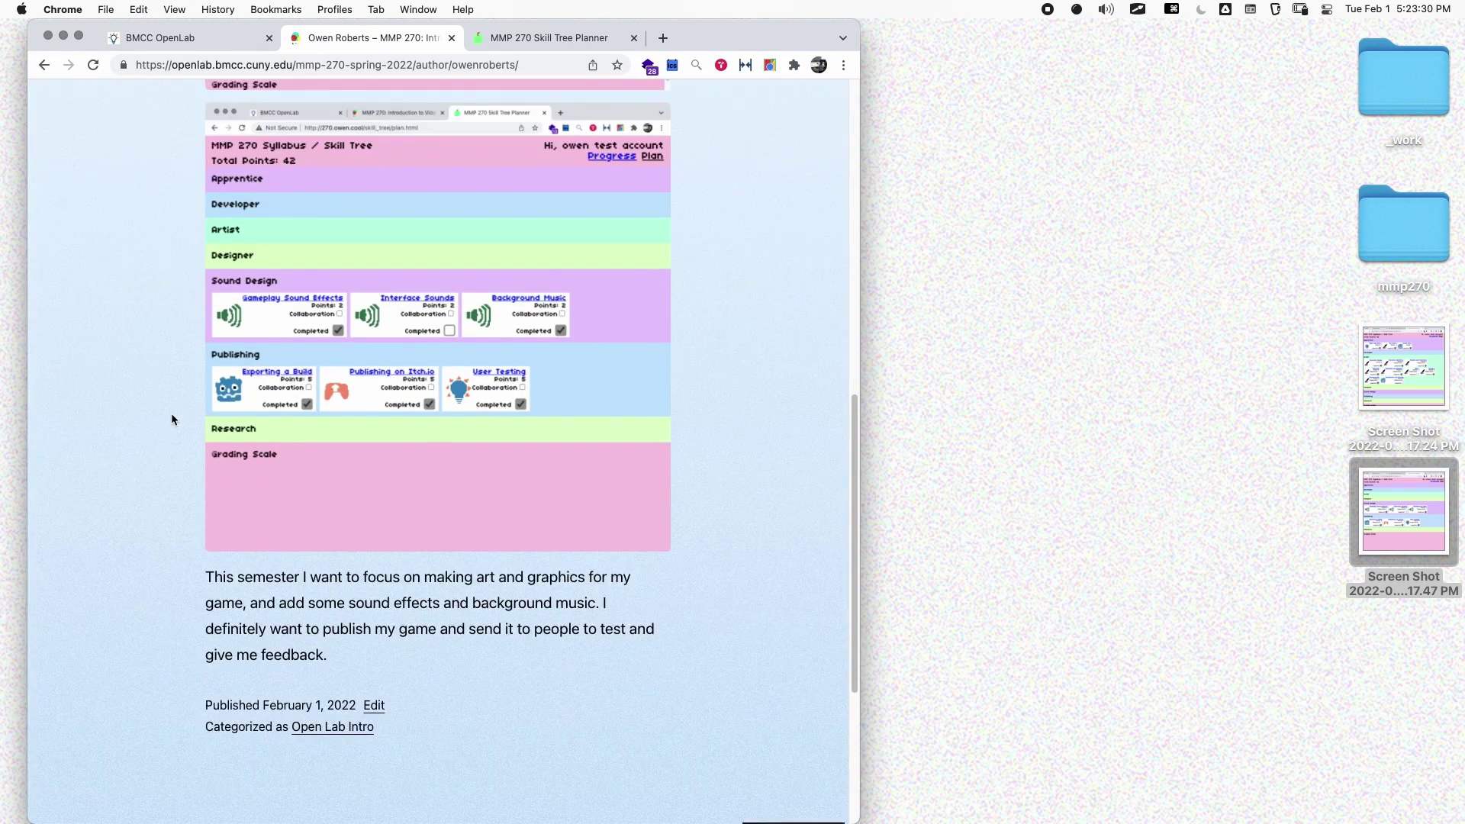
pyautogui.scroll(20, 171, 414)
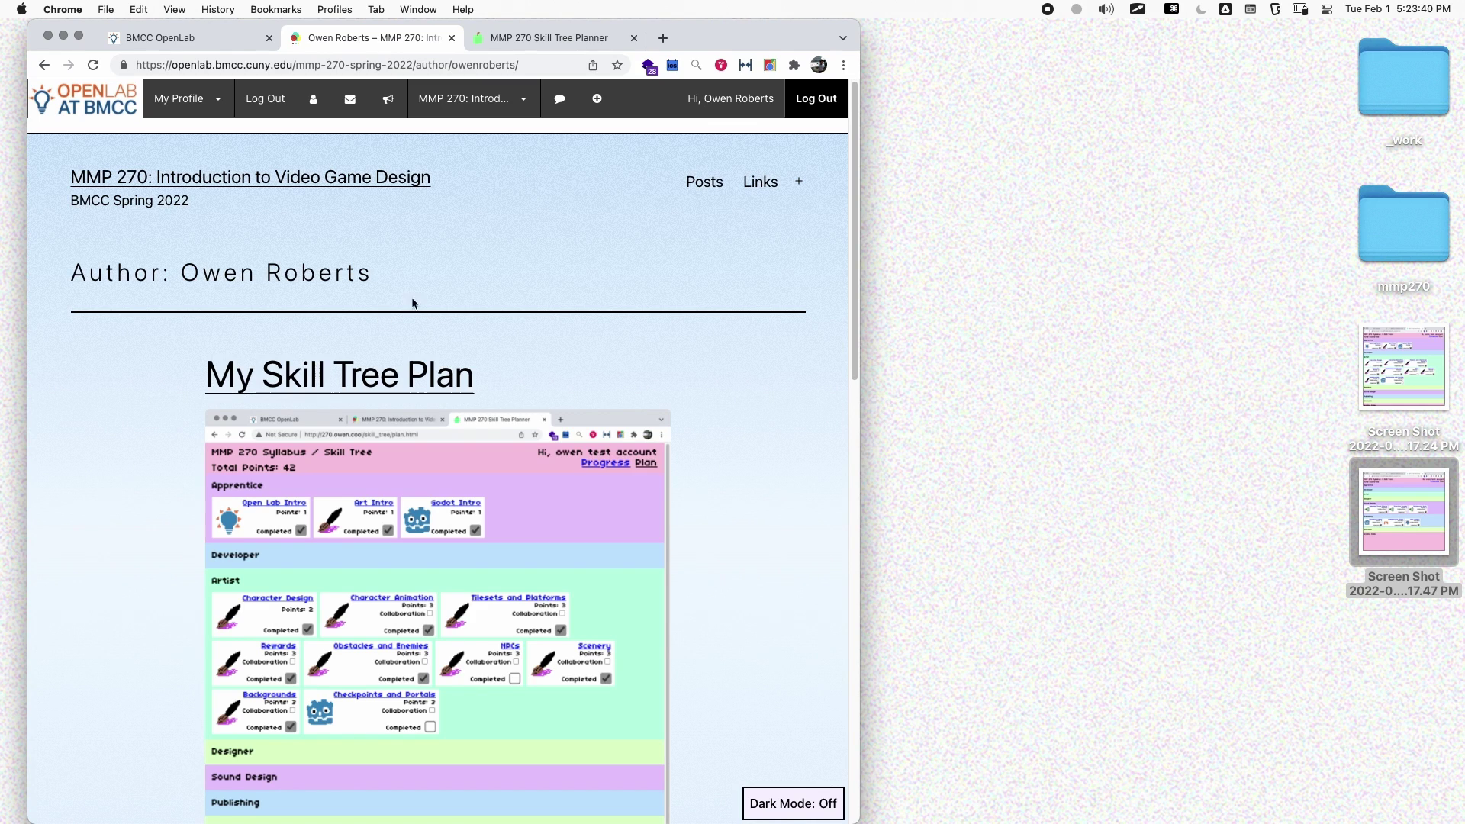
# Go back through the course home page to the Posts page and open the "My Skill Tree Plan" post for editing
pyautogui.click(366, 187)
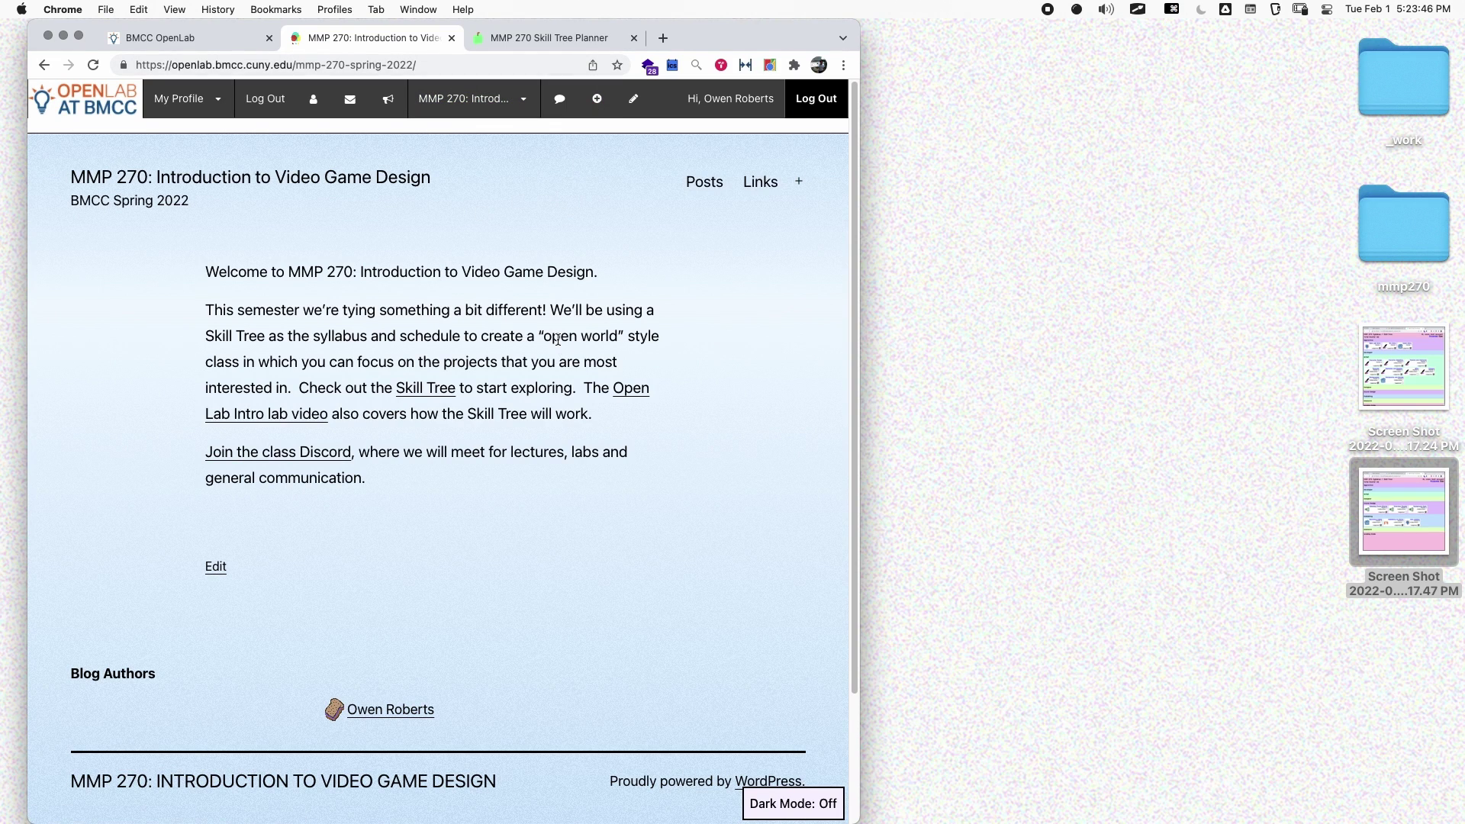
pyautogui.click(702, 183)
pyautogui.scroll(-10, 305, 402)
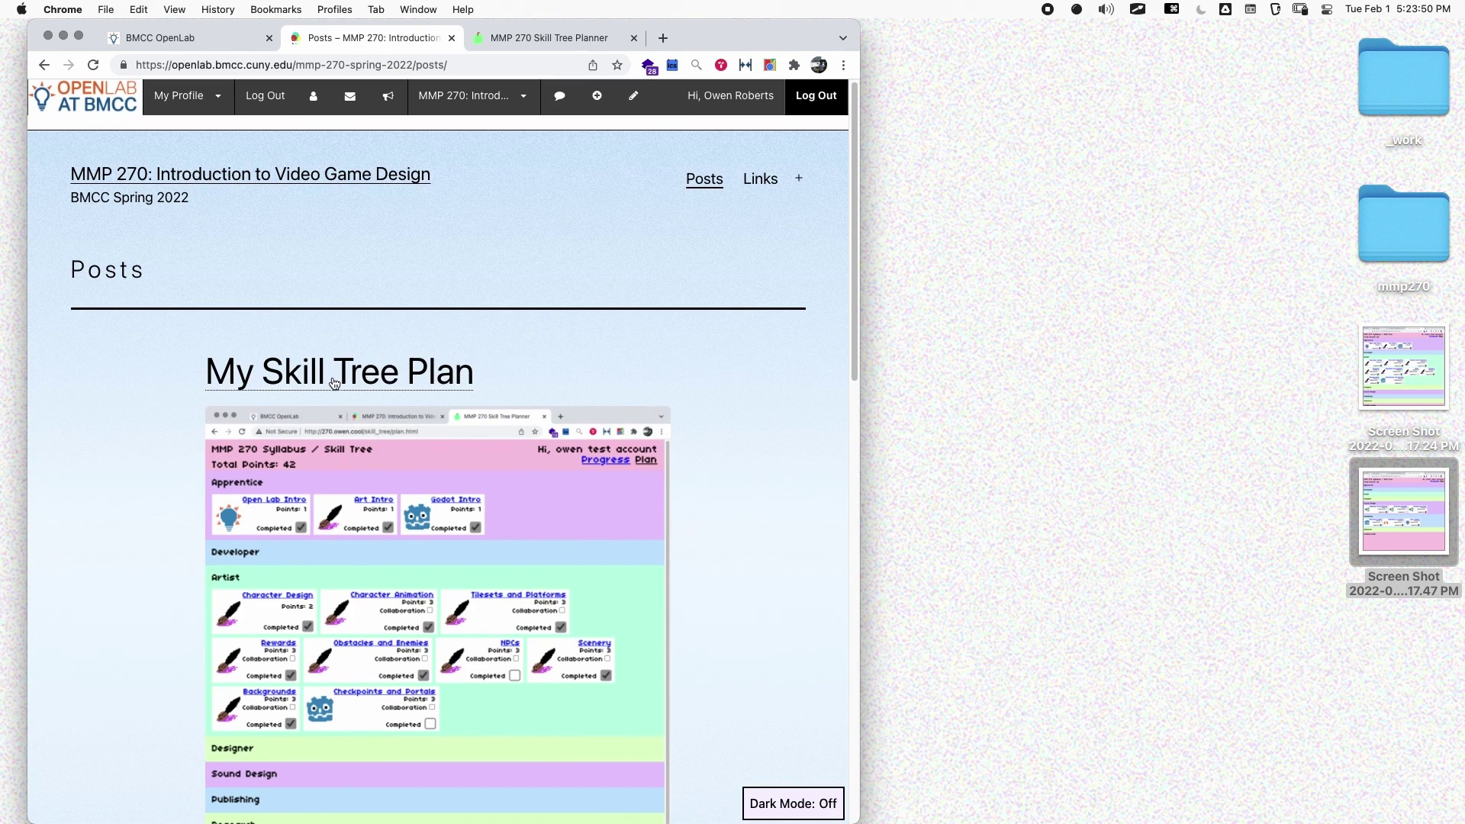
pyautogui.scroll(-3, 322, 534)
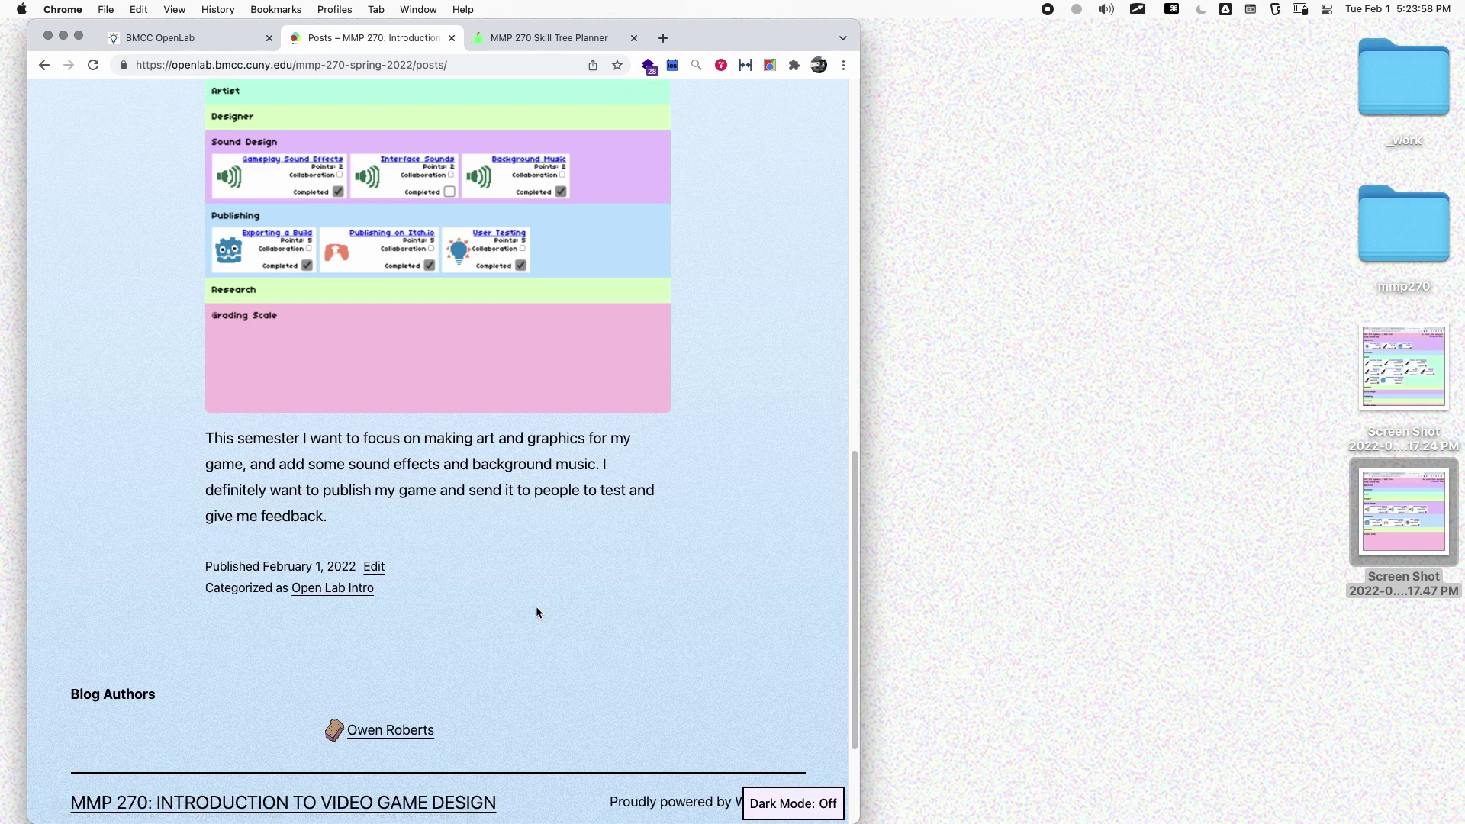
pyautogui.scroll(-1, 534, 619)
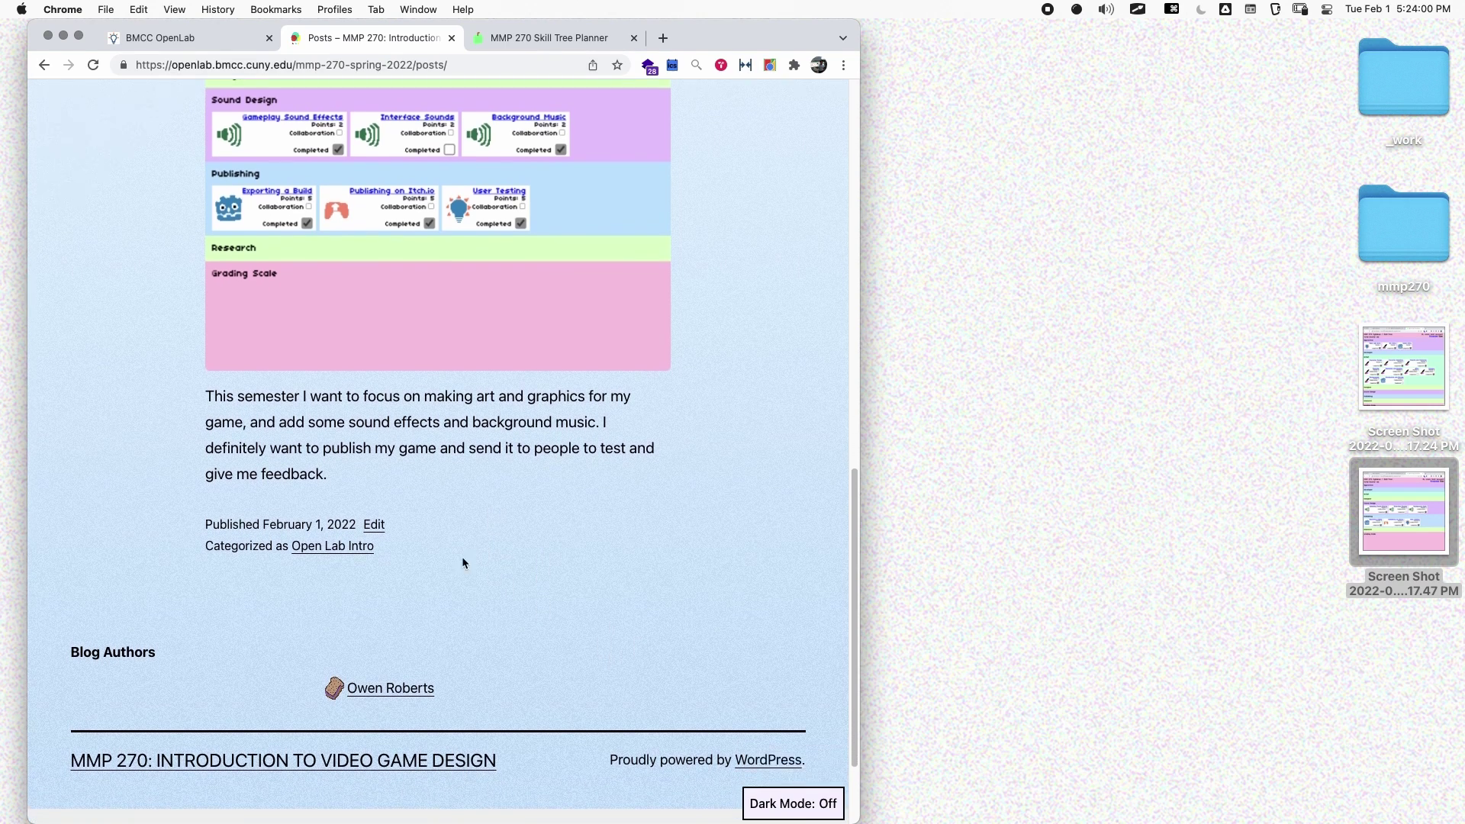
pyautogui.click(374, 489)
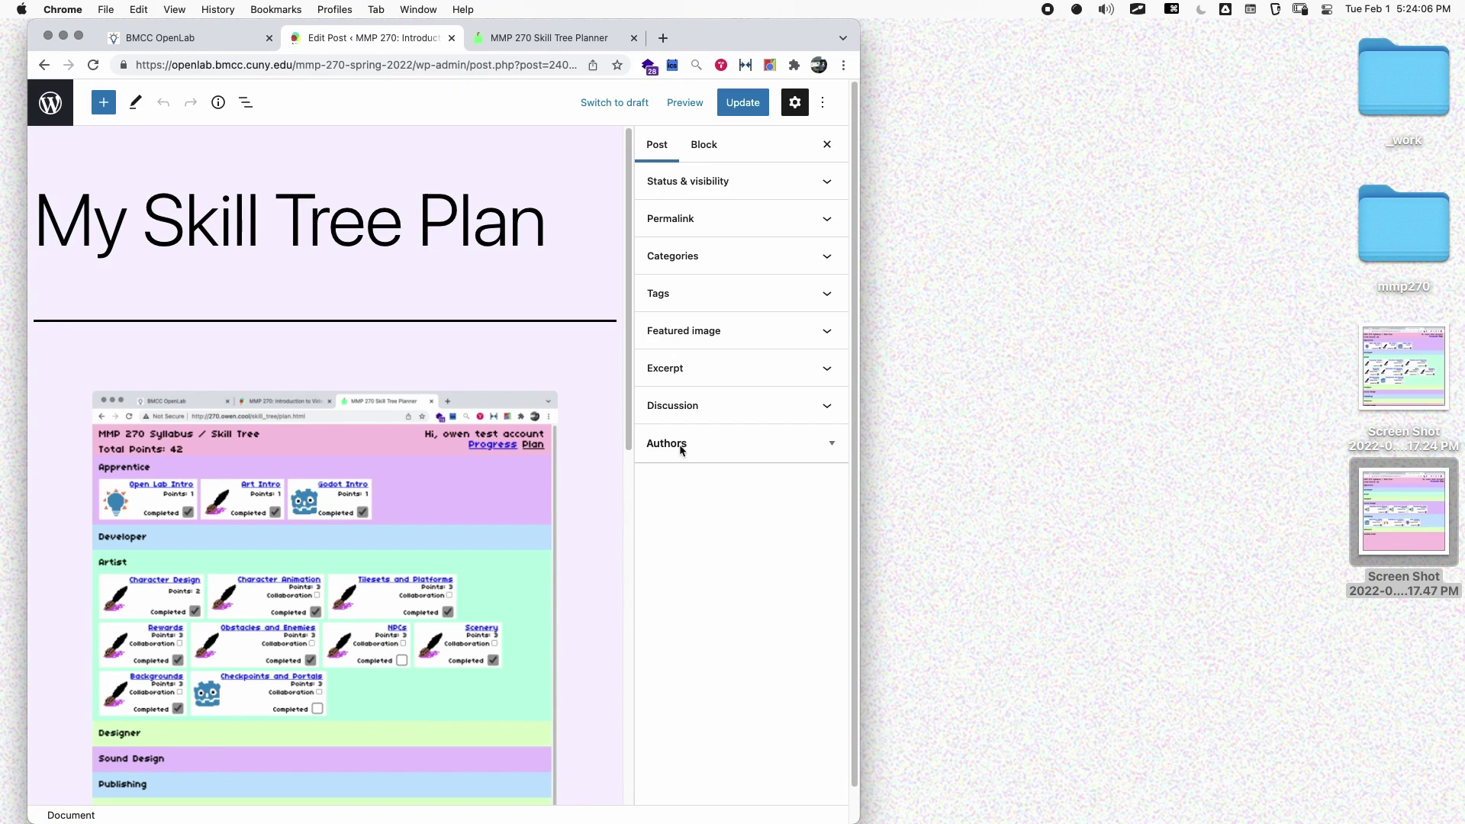
pyautogui.scroll(-10, 605, 328)
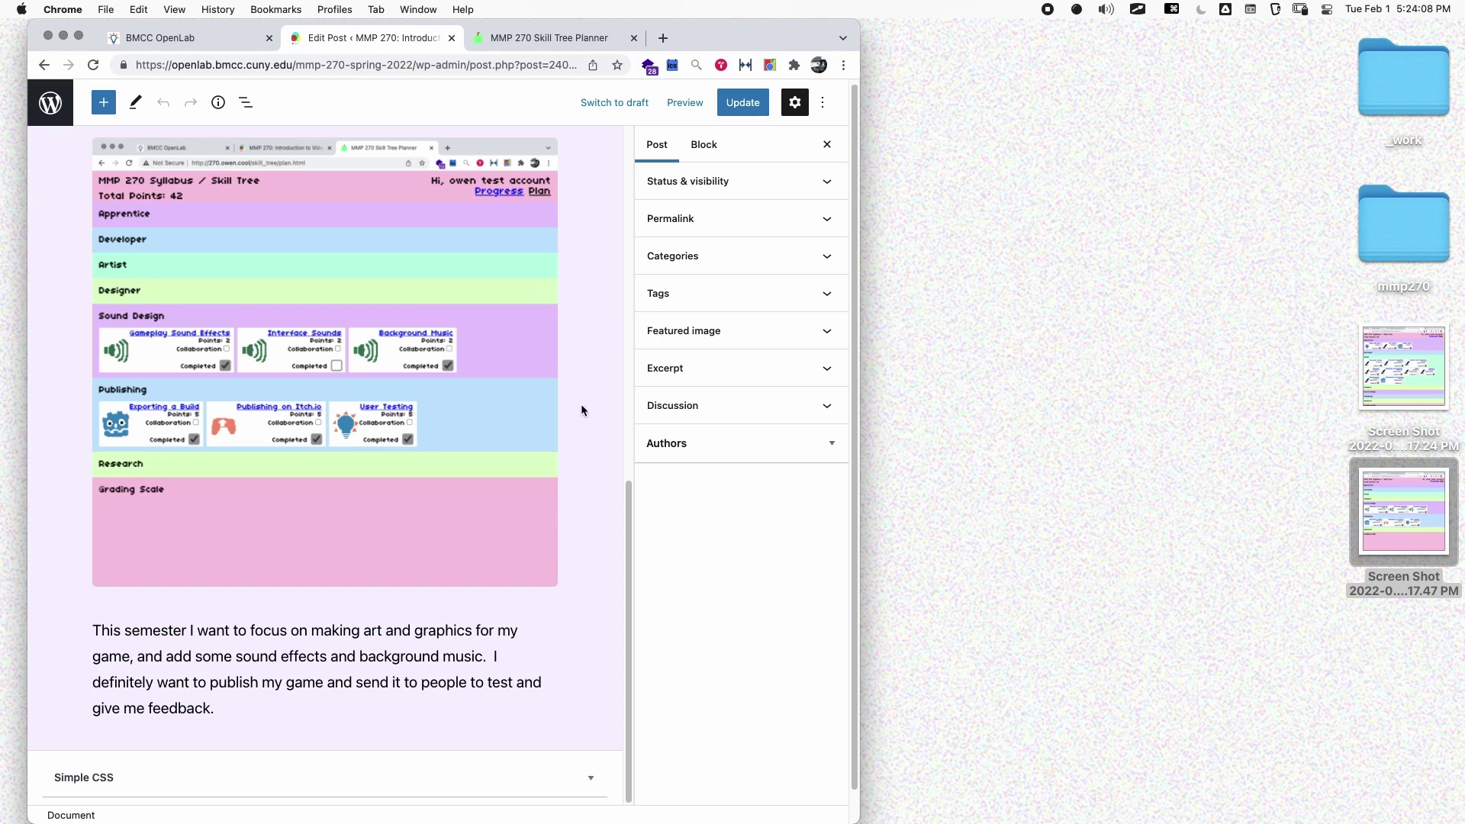
# Replace the period at the end of the description paragraph with ":)" and update the post
pyautogui.click(528, 701)
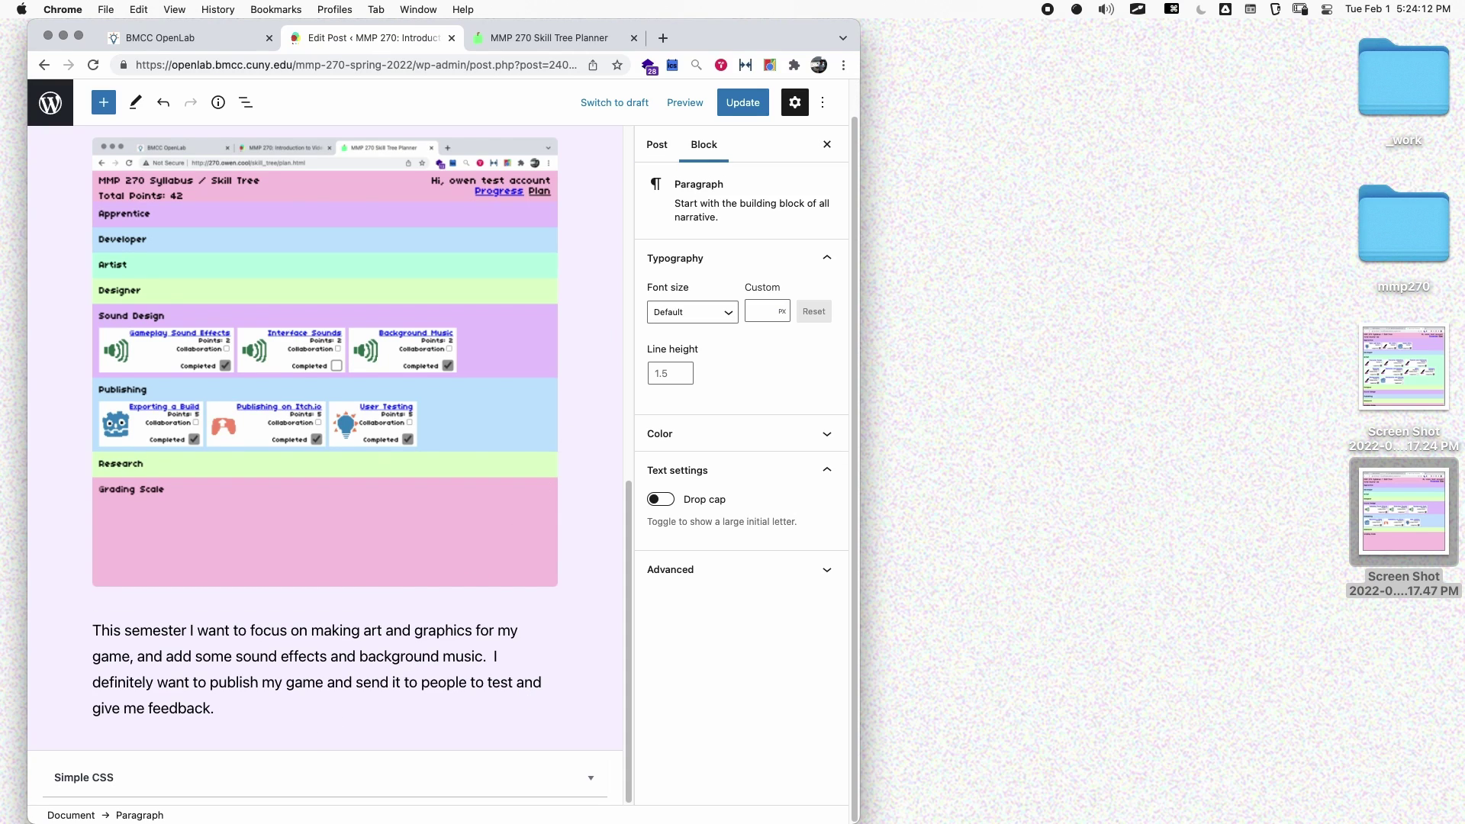
pyautogui.write(':)')
pyautogui.click(658, 145)
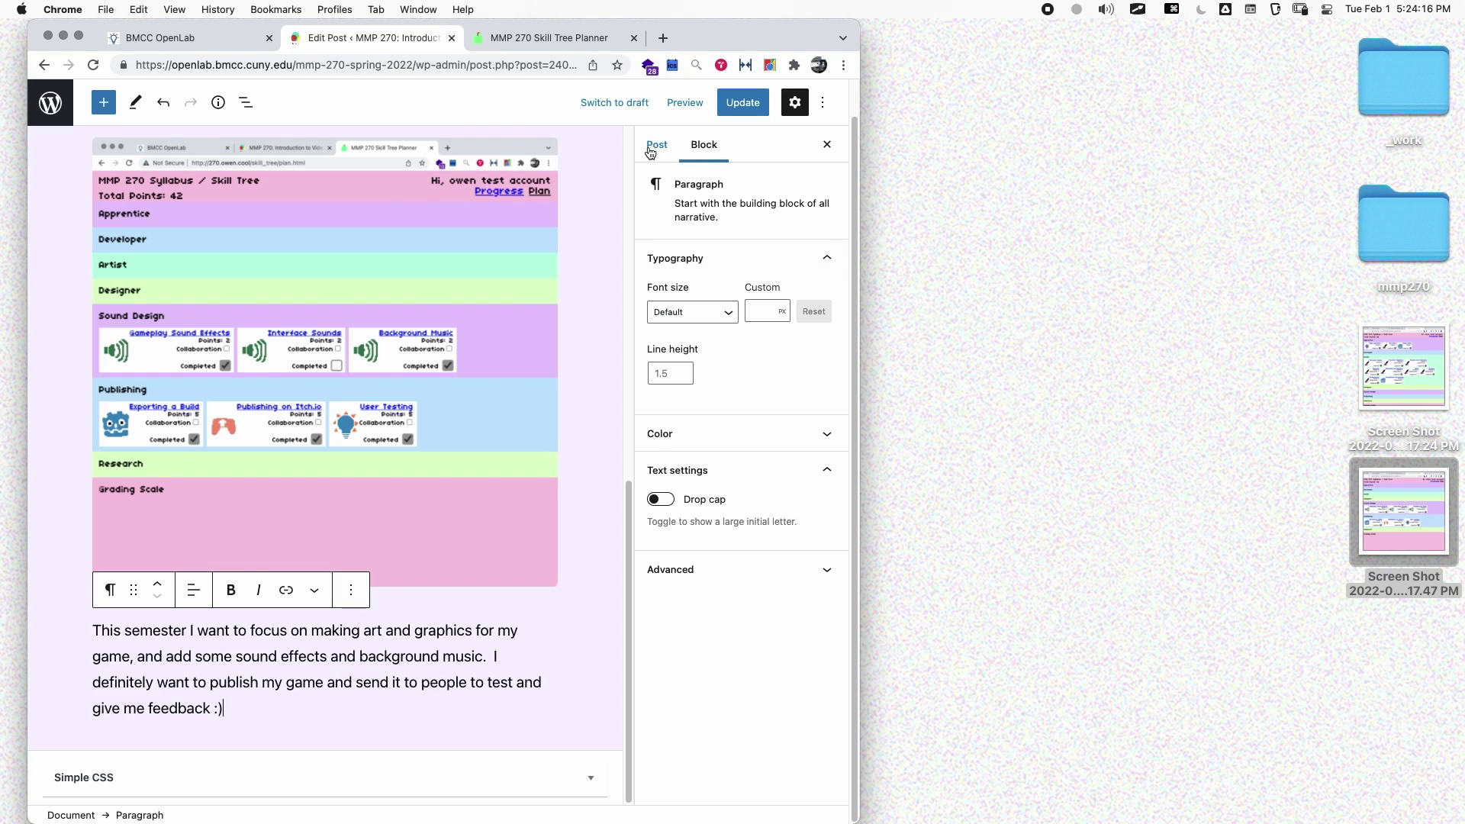
pyautogui.click(750, 107)
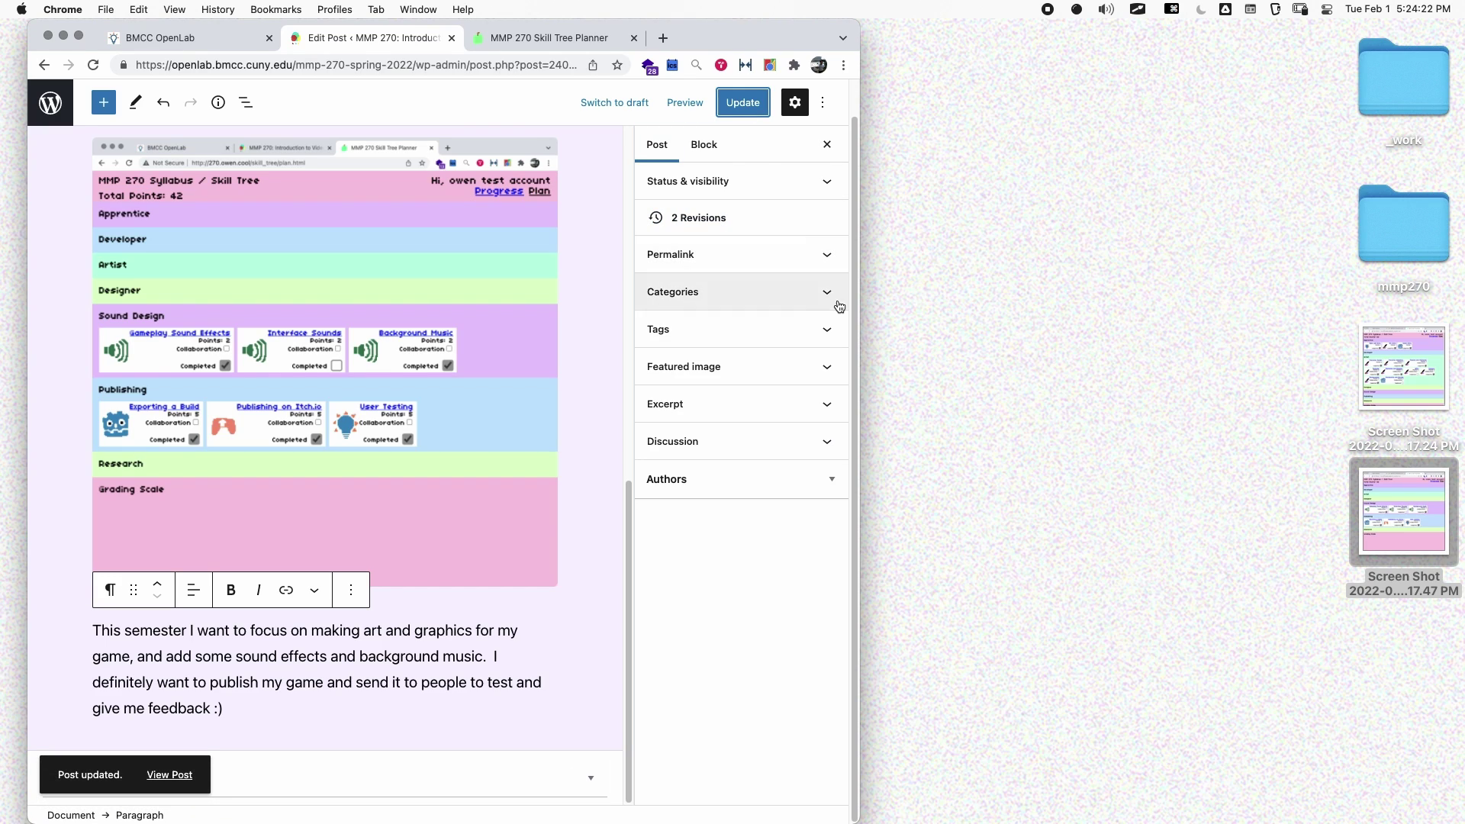
pyautogui.click(685, 103)
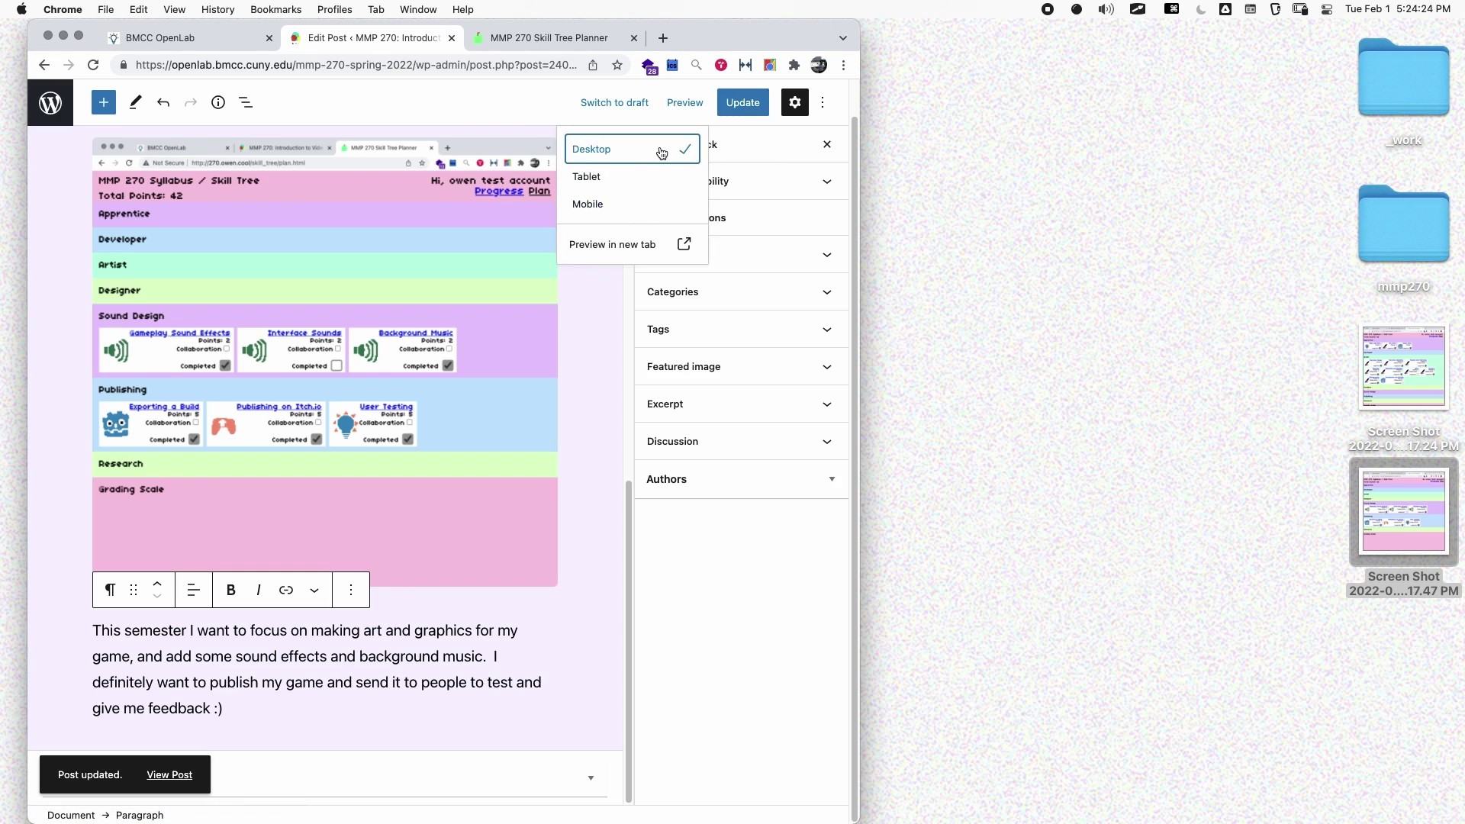
pyautogui.click(661, 155)
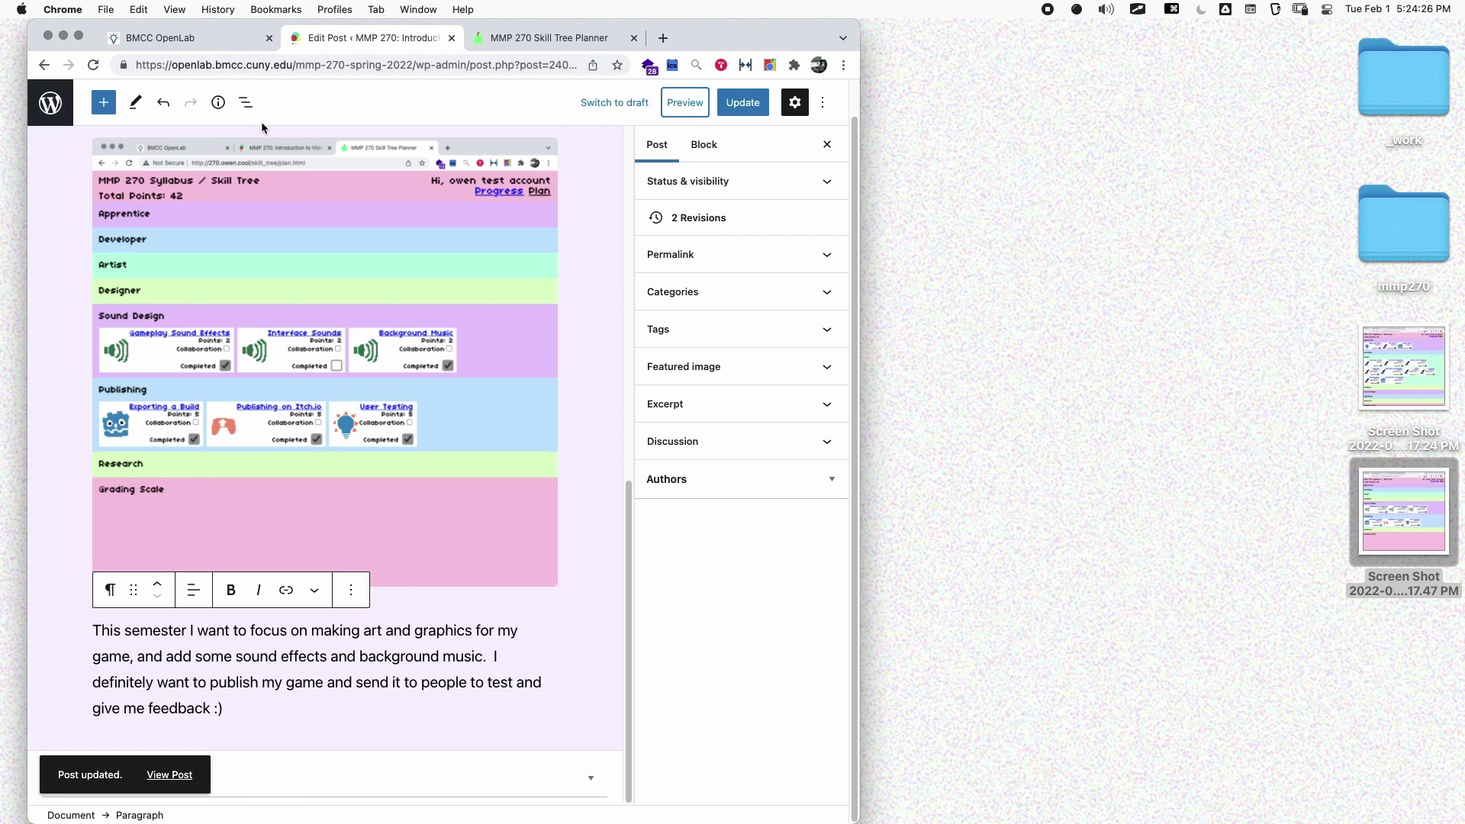
pyautogui.click(687, 181)
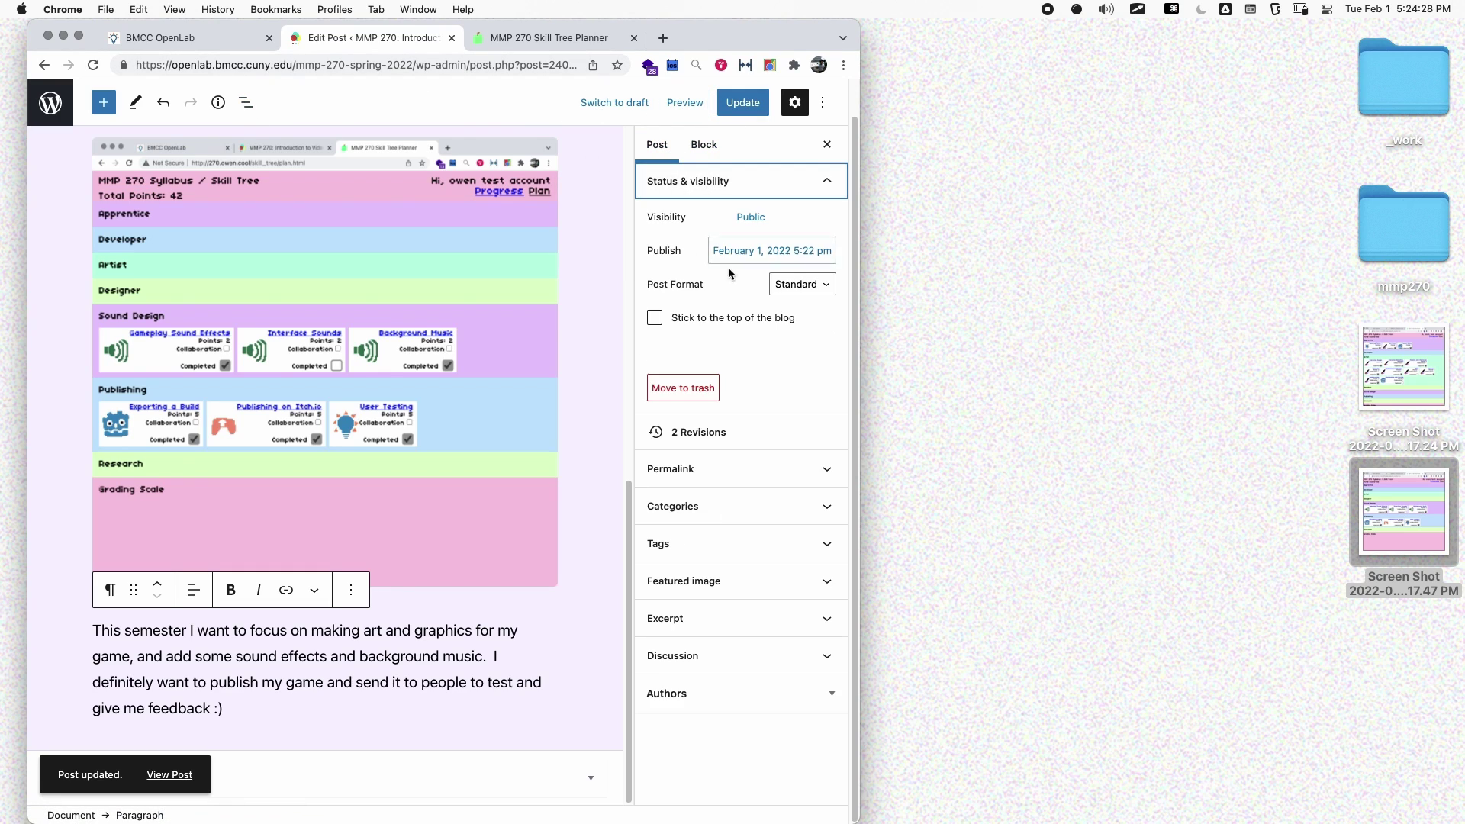
pyautogui.click(726, 187)
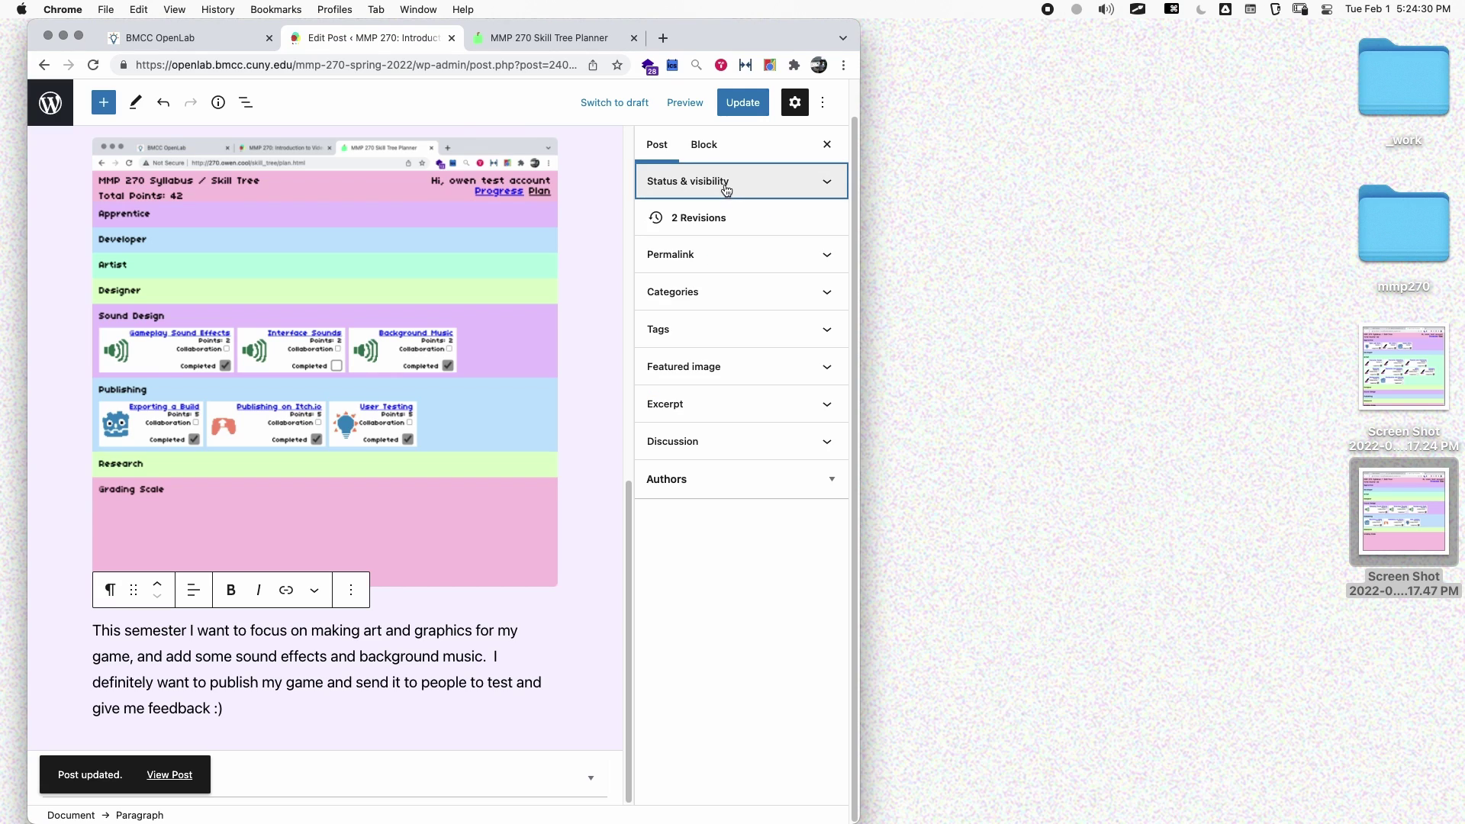
# Open the live post from its permalink and check the last sentence of the updated paragraph
pyautogui.click(702, 248)
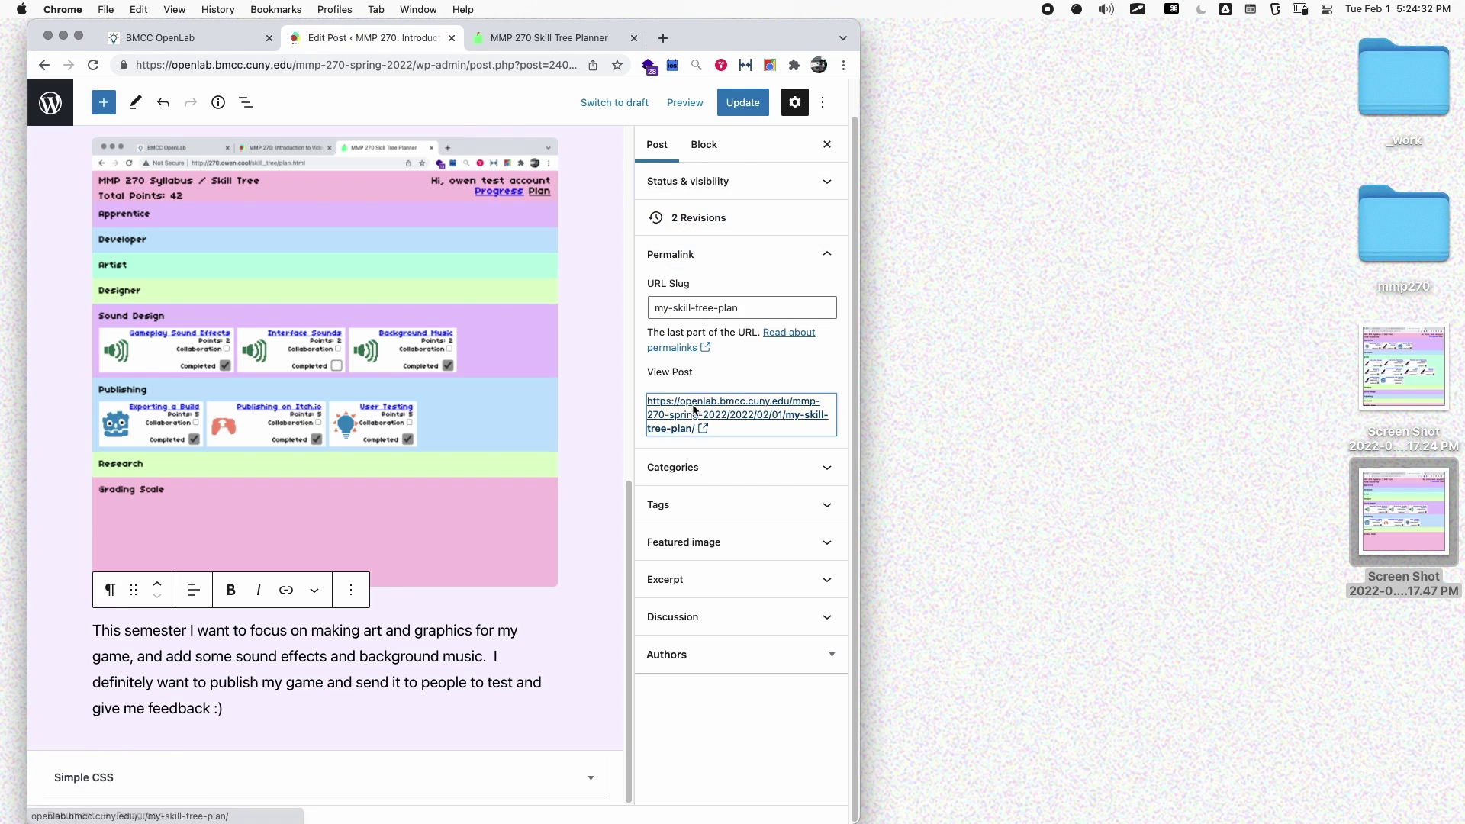
pyautogui.click(694, 410)
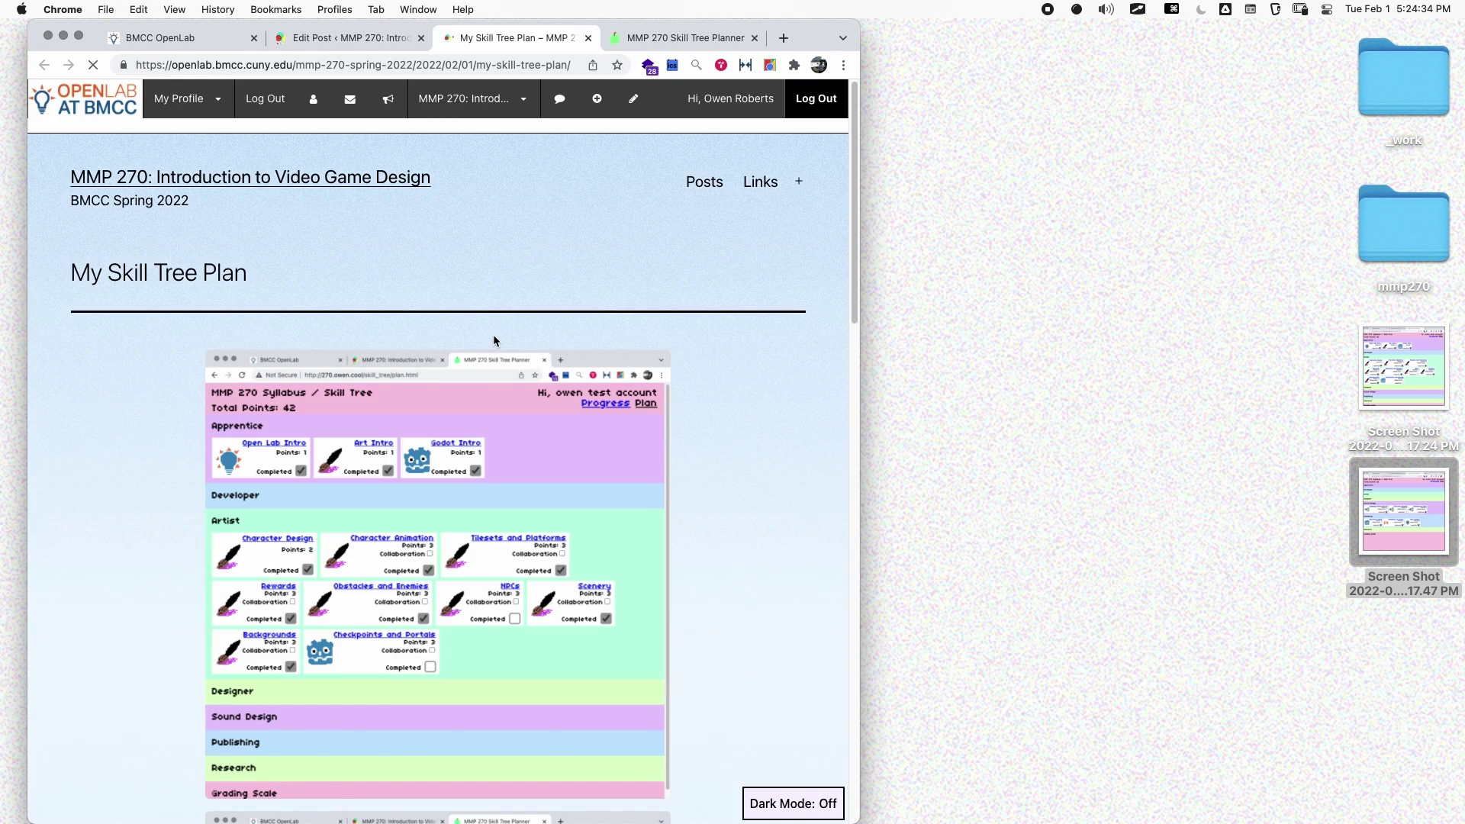
pyautogui.scroll(-8, 162, 386)
pyautogui.scroll(-8, 163, 386)
pyautogui.scroll(2, 290, 224)
pyautogui.moveTo(341, 232); pyautogui.dragTo(206, 213)
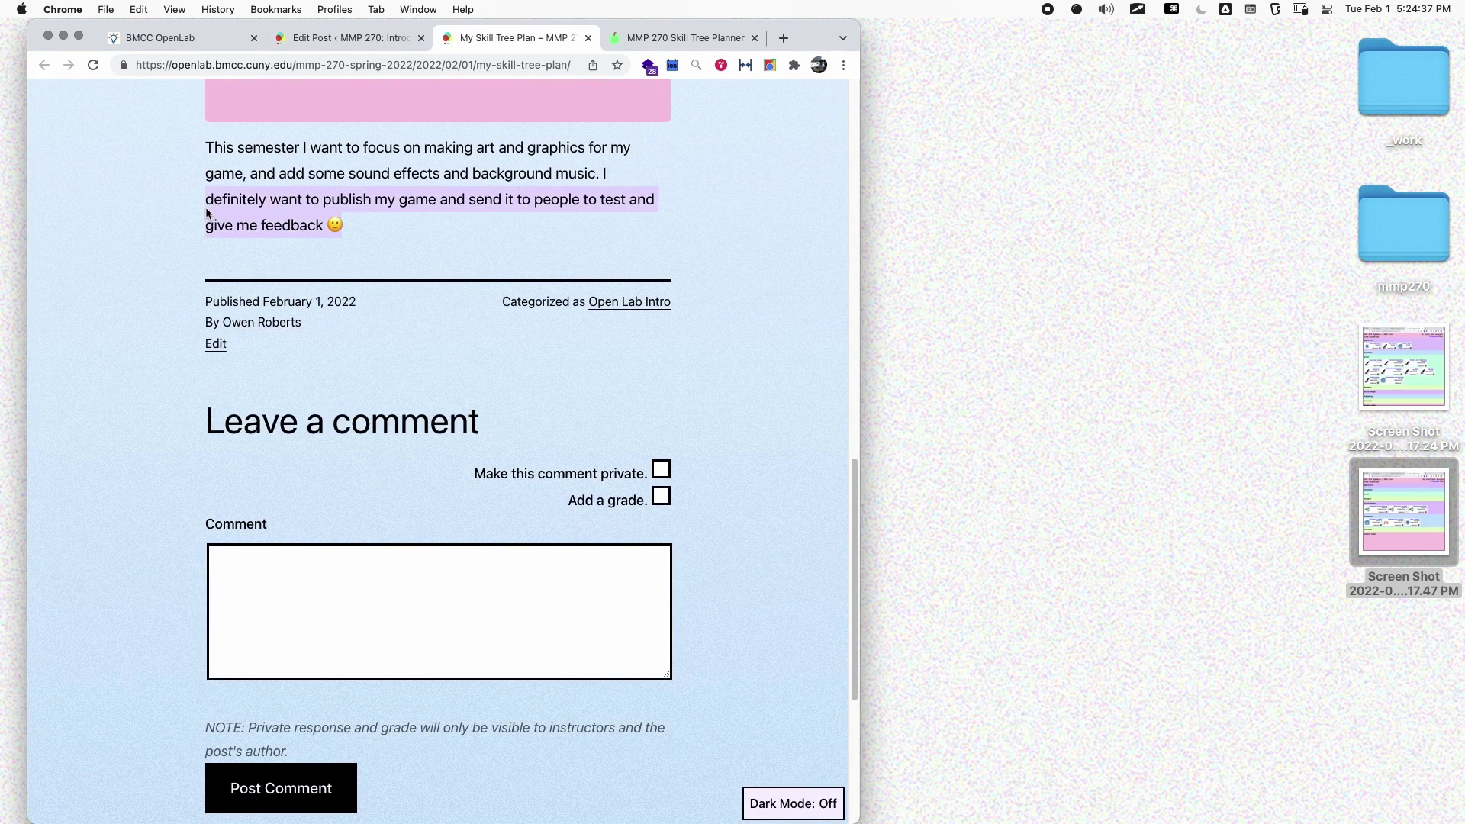
# Compare the paragraph's ending in the editor with the live post, and return to the top of the live post
pyautogui.click(339, 38)
pyautogui.click(263, 718)
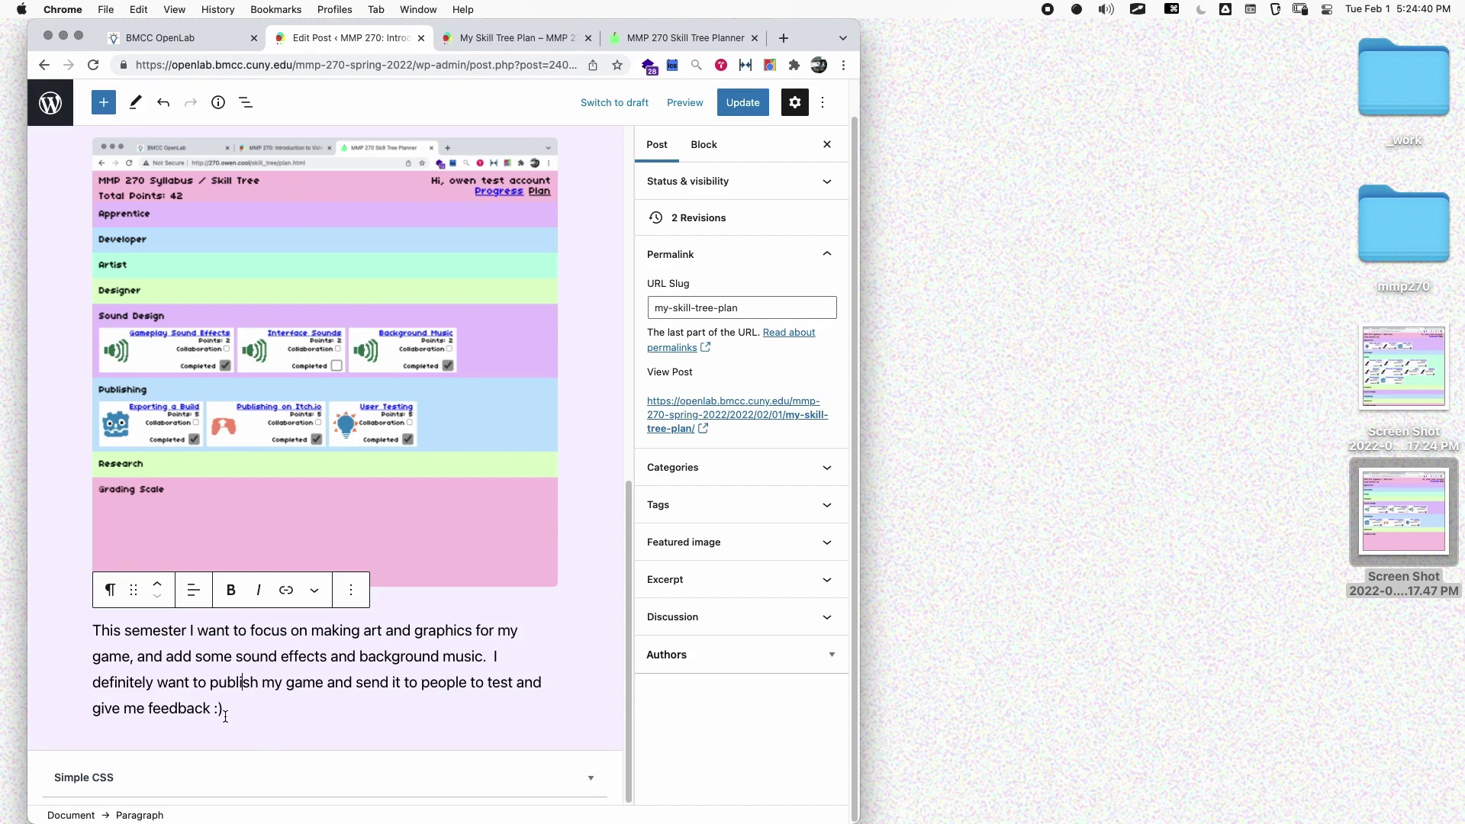
pyautogui.click(513, 38)
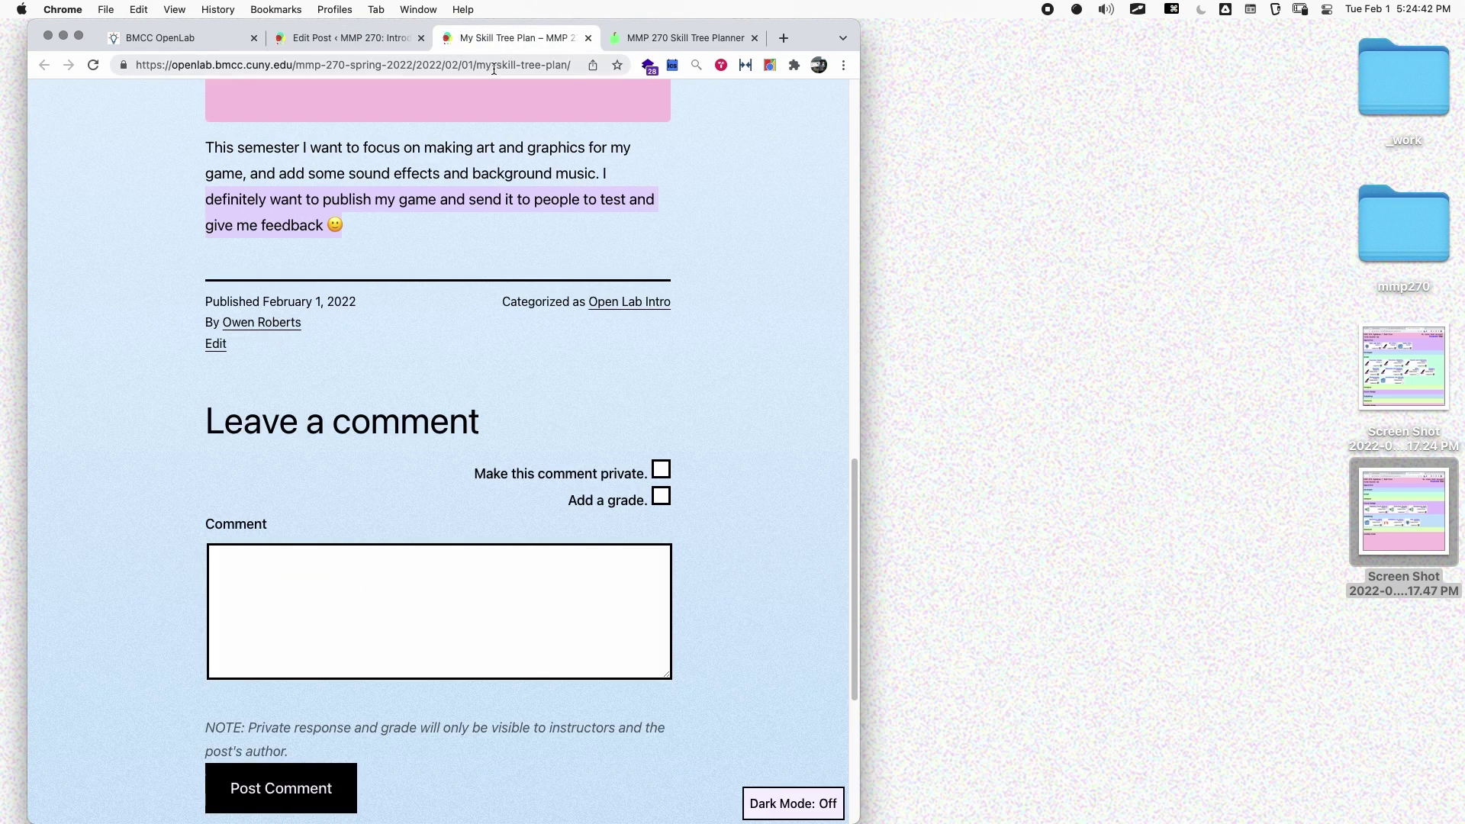
pyautogui.click(368, 234)
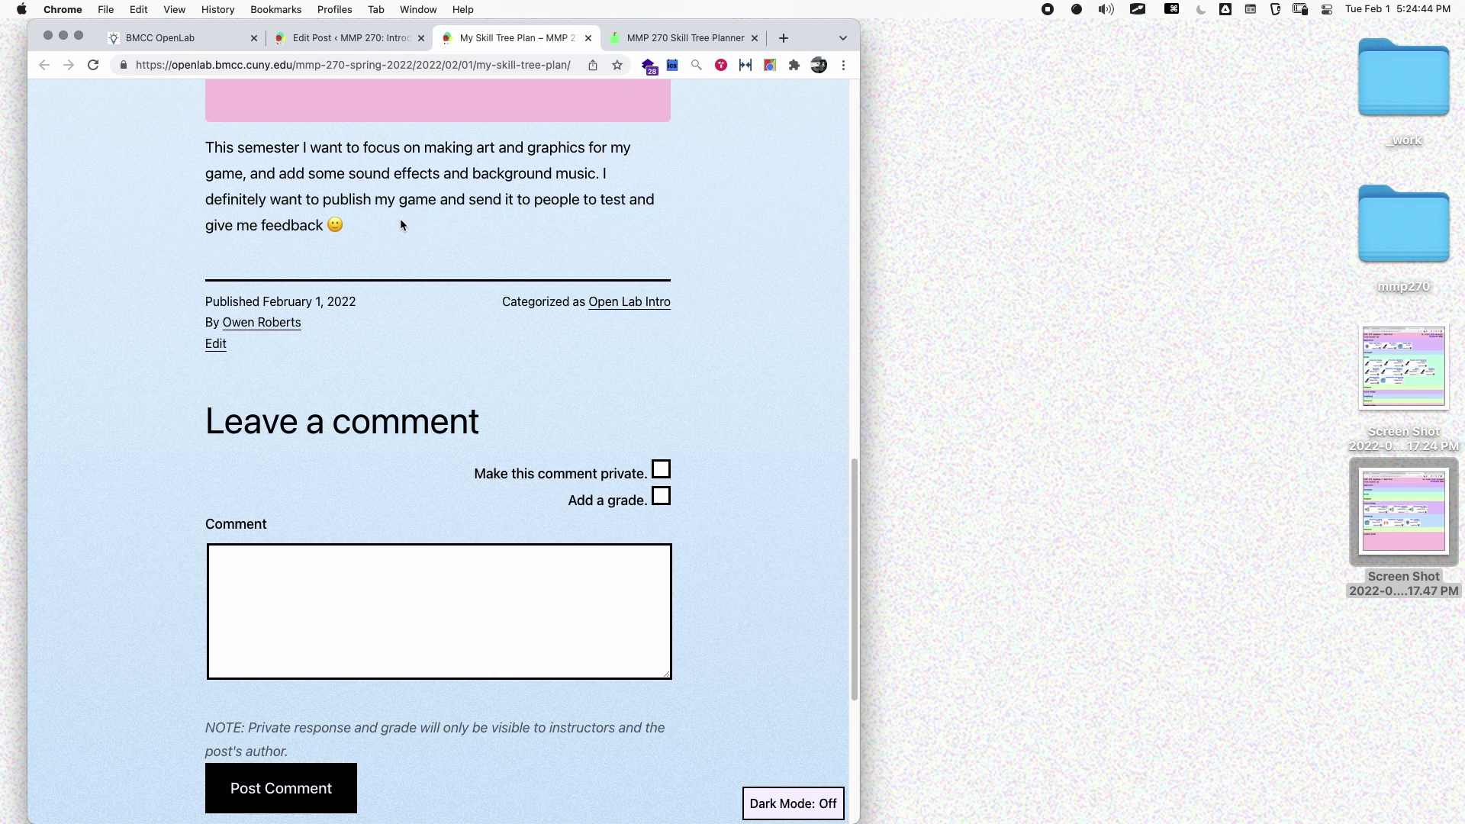
pyautogui.scroll(20, 399, 222)
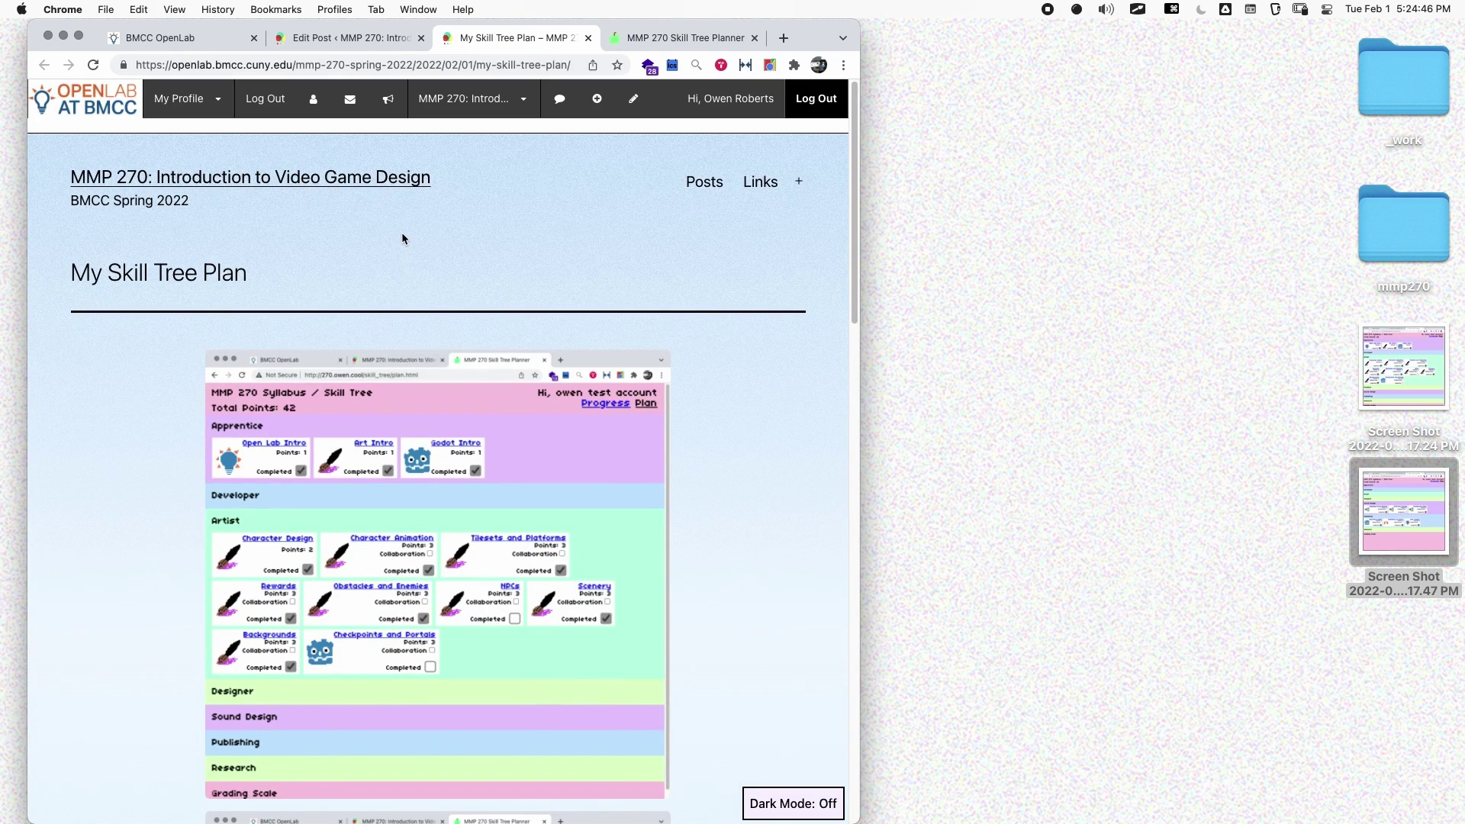